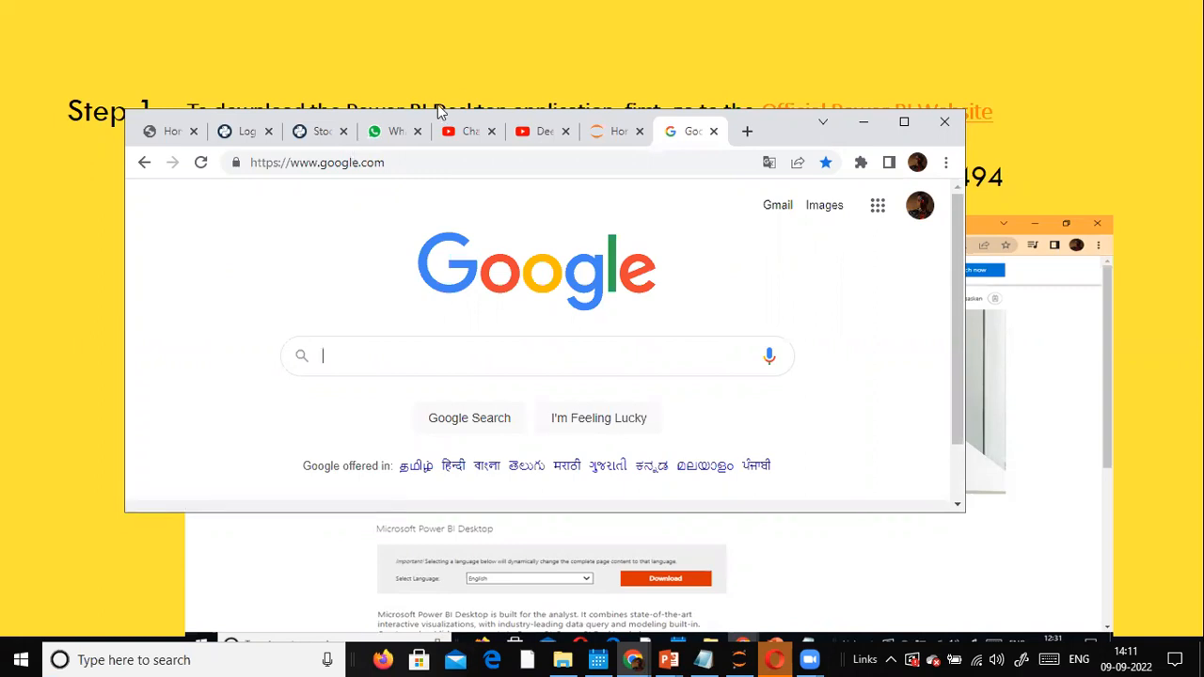
left_click(903, 125)
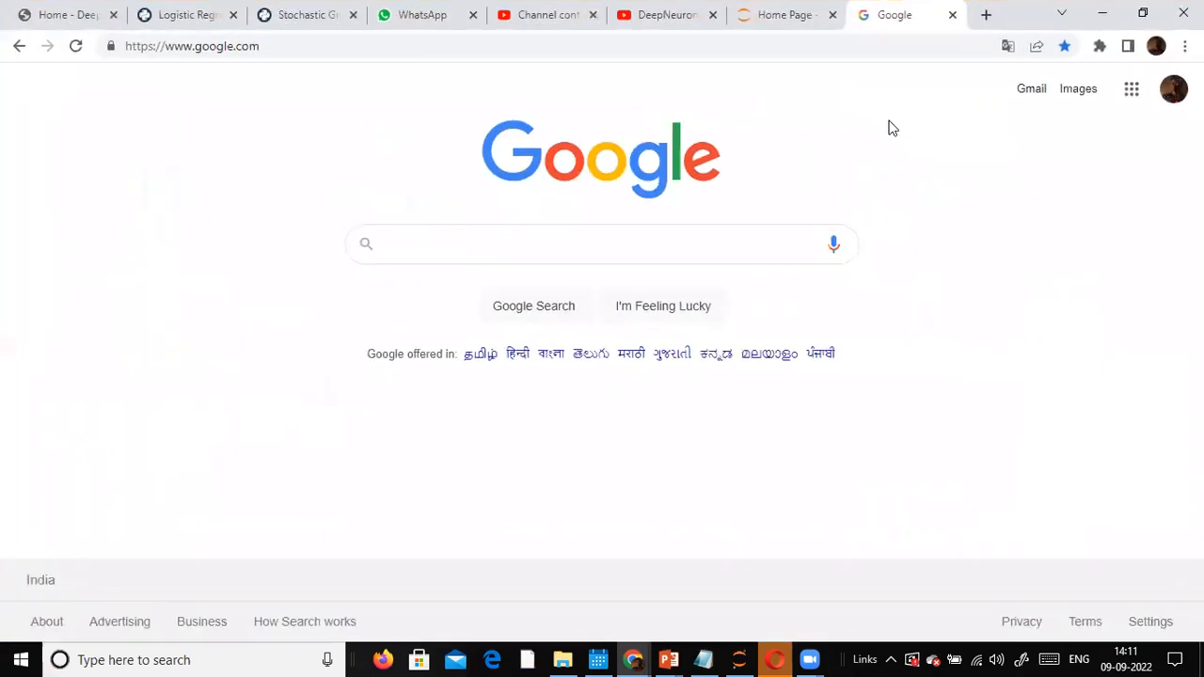
left_click(1142, 13)
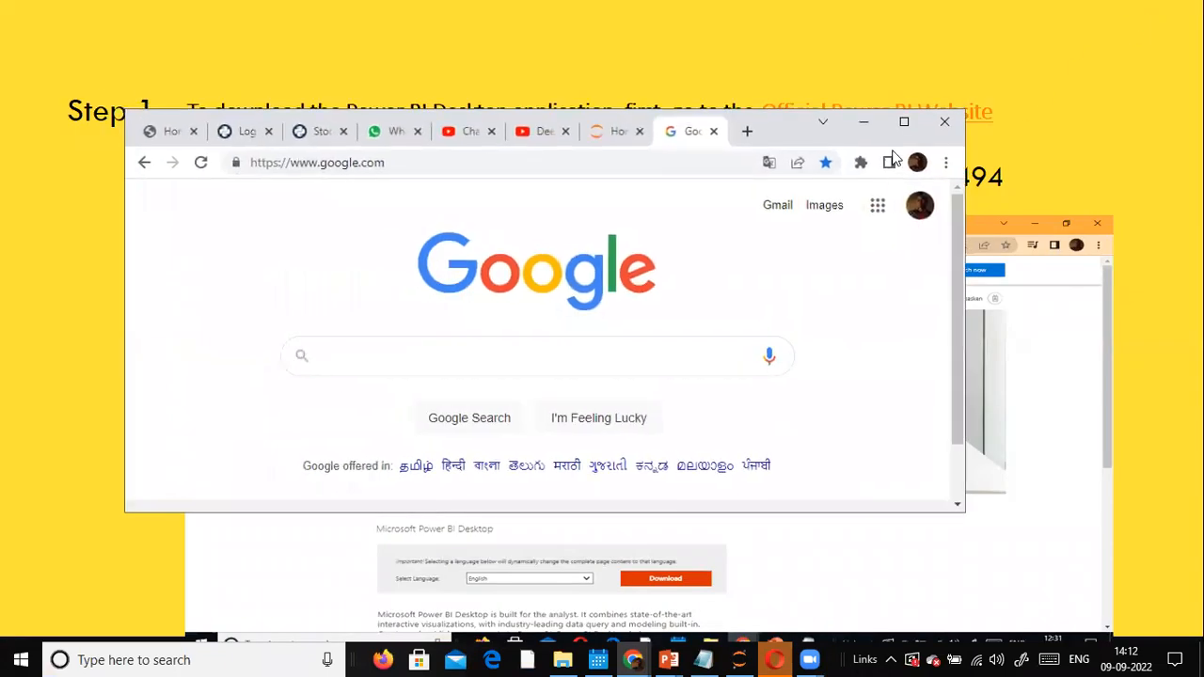
left_click(546, 158)
type("zoo")
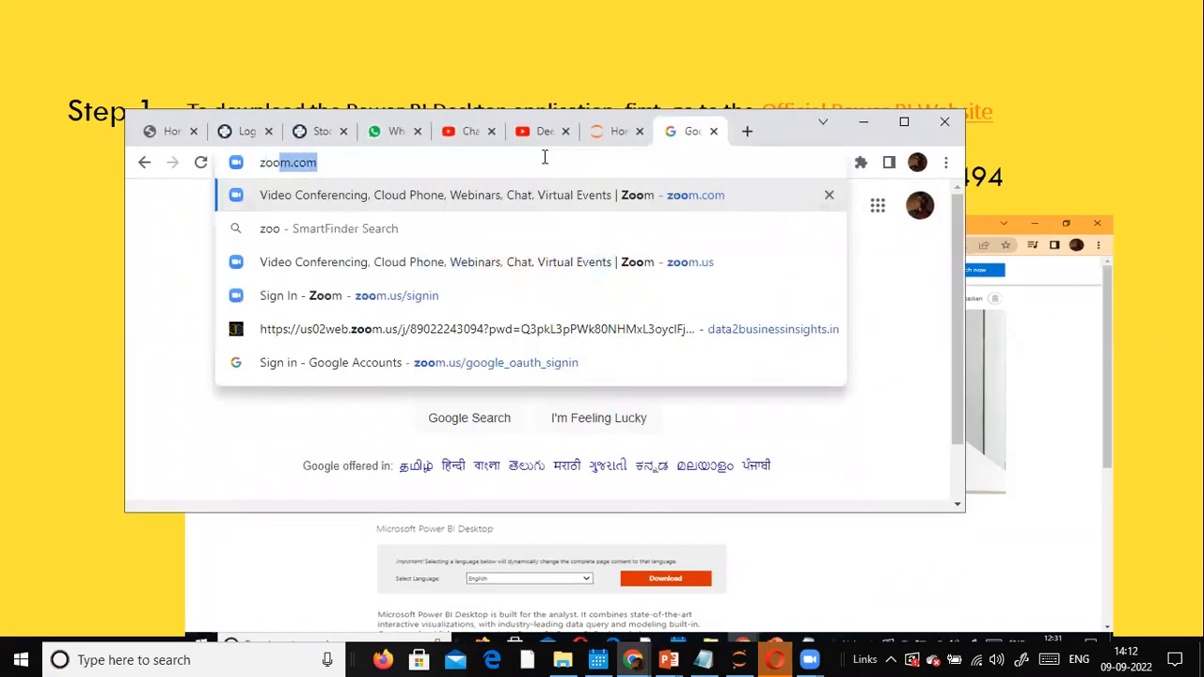
key("Escape")
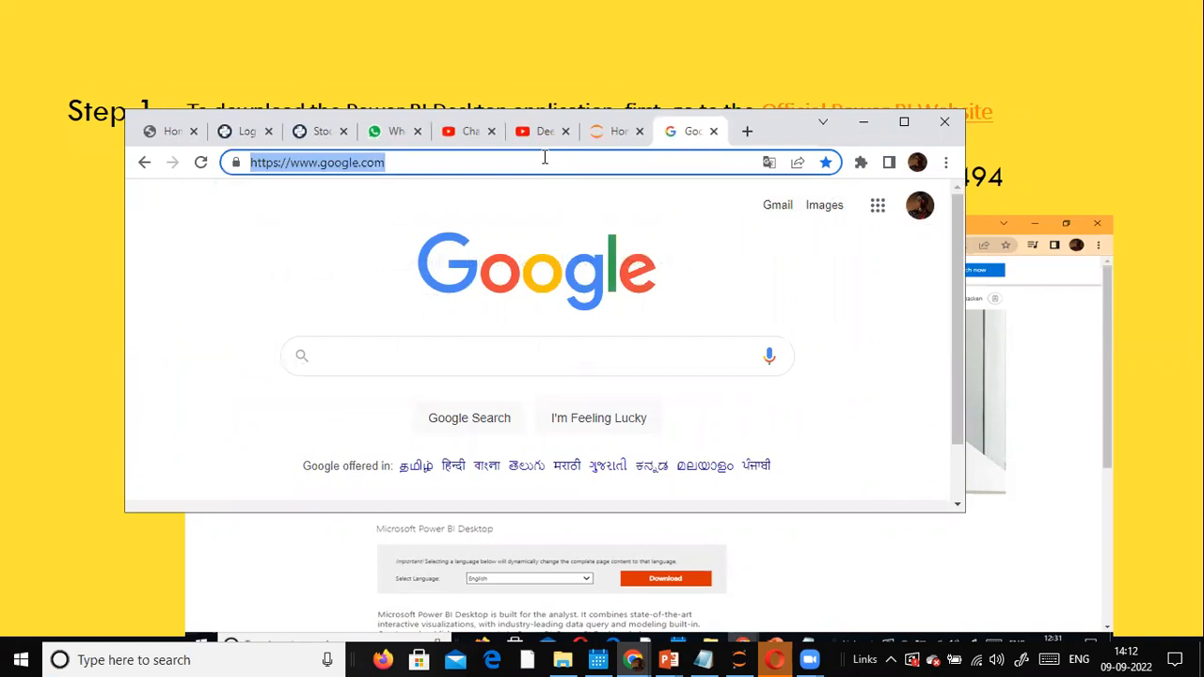
- Look through the archived chats in WhatsApp Web and view the Webinar AWS-23-04-7PM G-3 group's messages
left_click(391, 134)
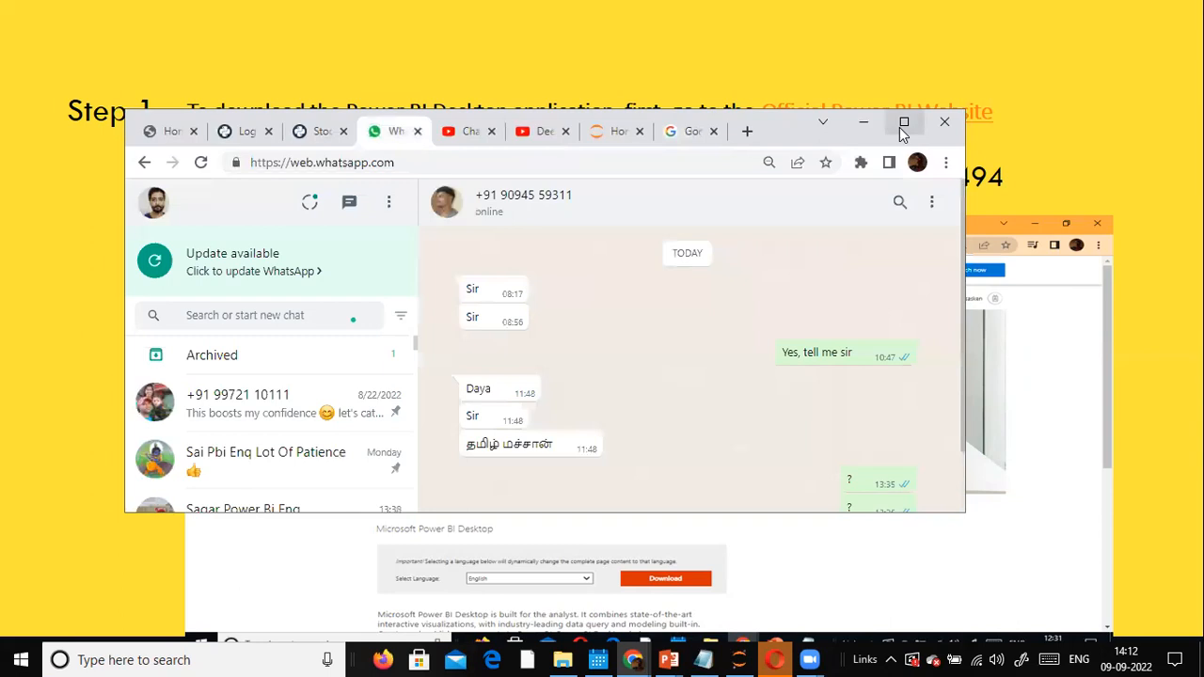
left_click(903, 123)
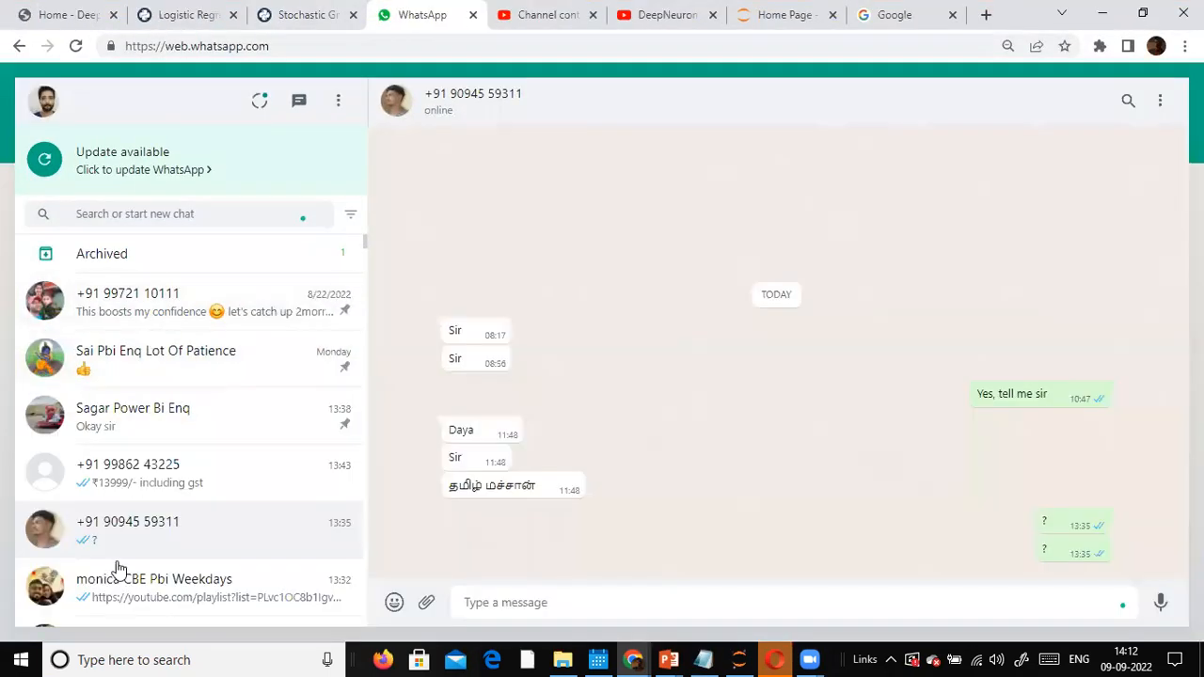
scroll(138, 473, "down", 3)
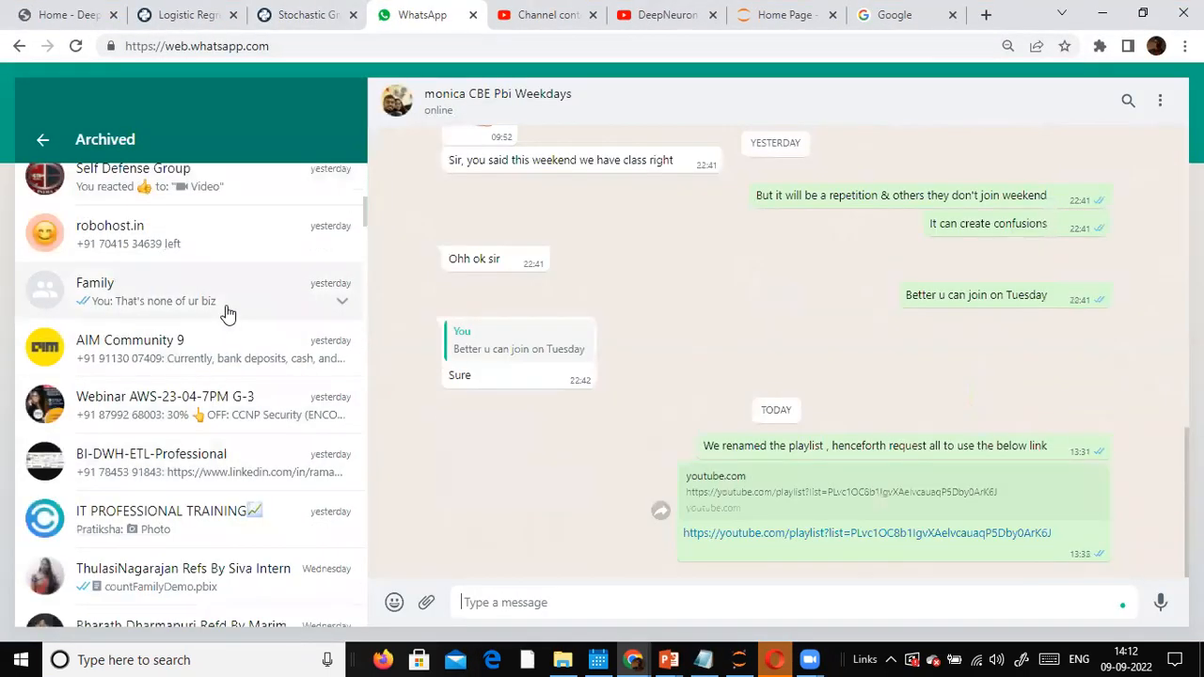
left_click(227, 313)
left_click(296, 46)
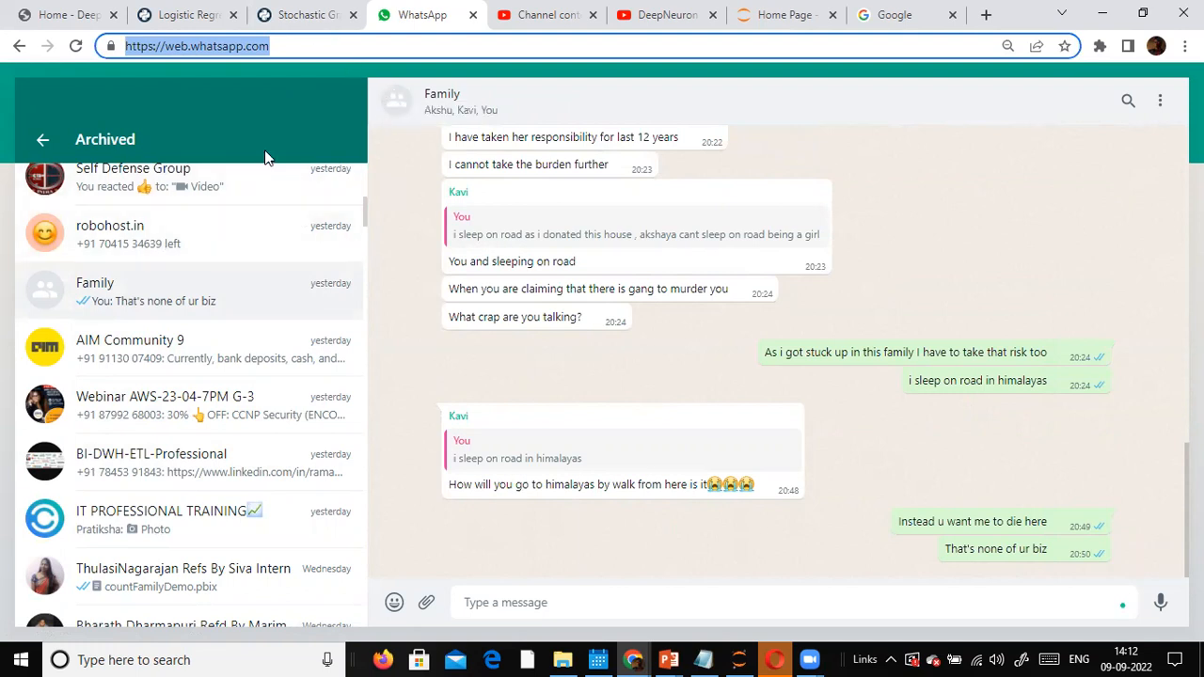
left_click(180, 403)
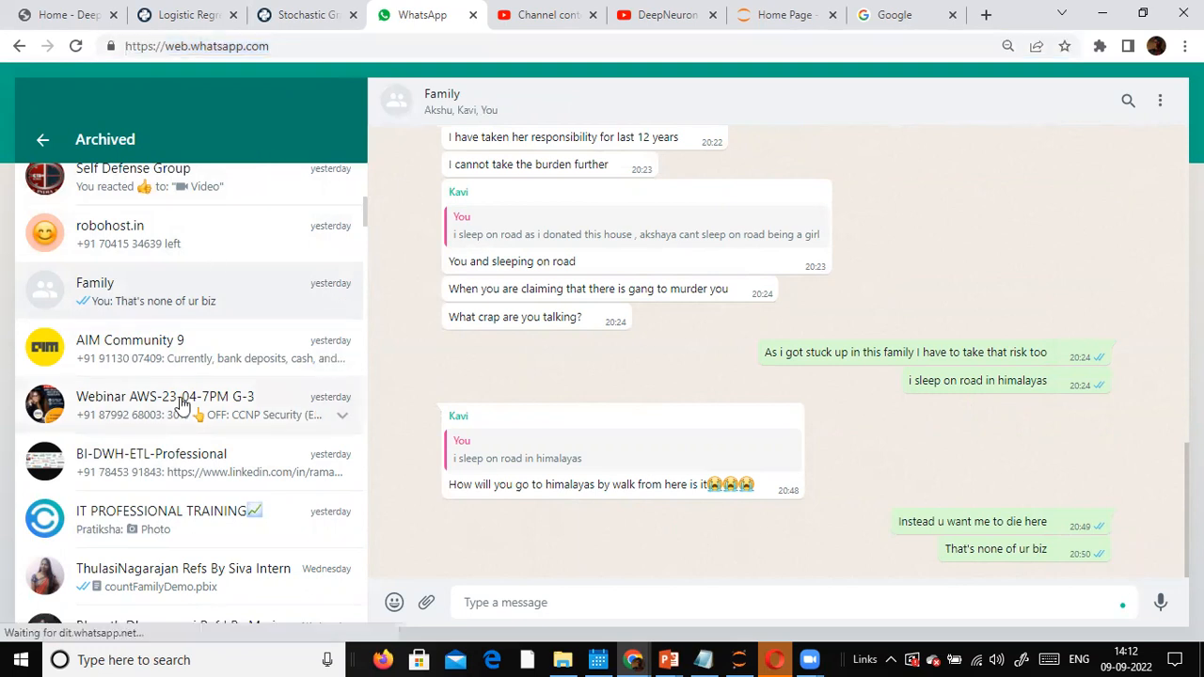
scroll(186, 486, "down", 10)
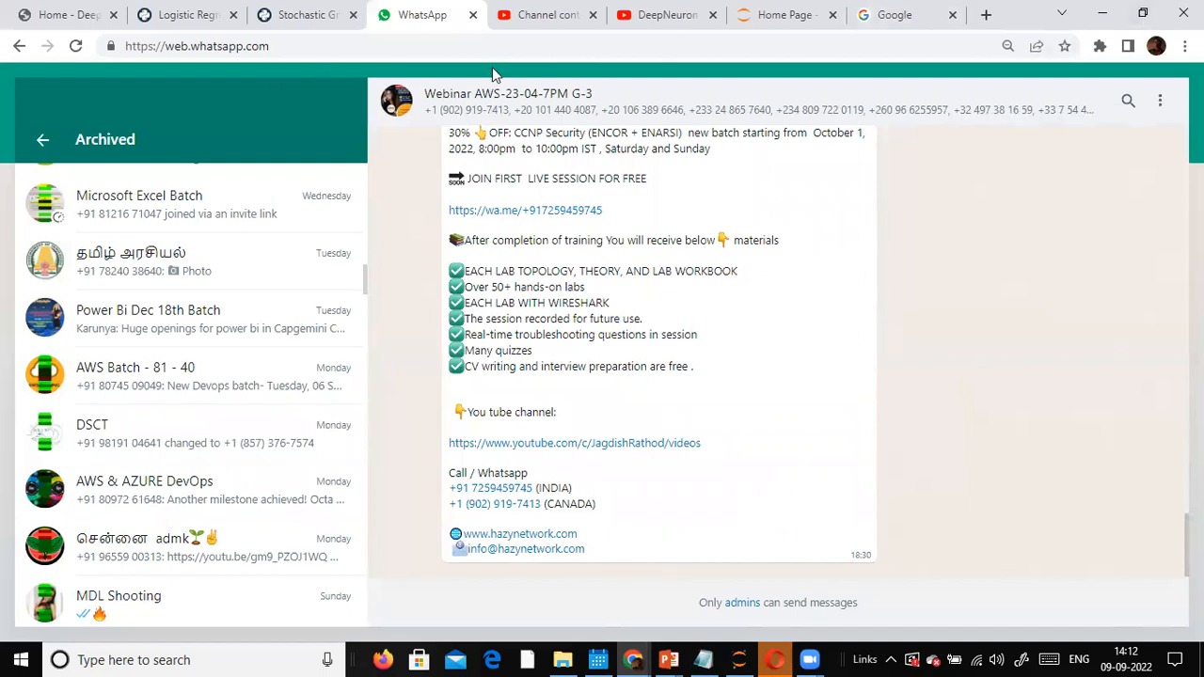
left_click(1143, 14)
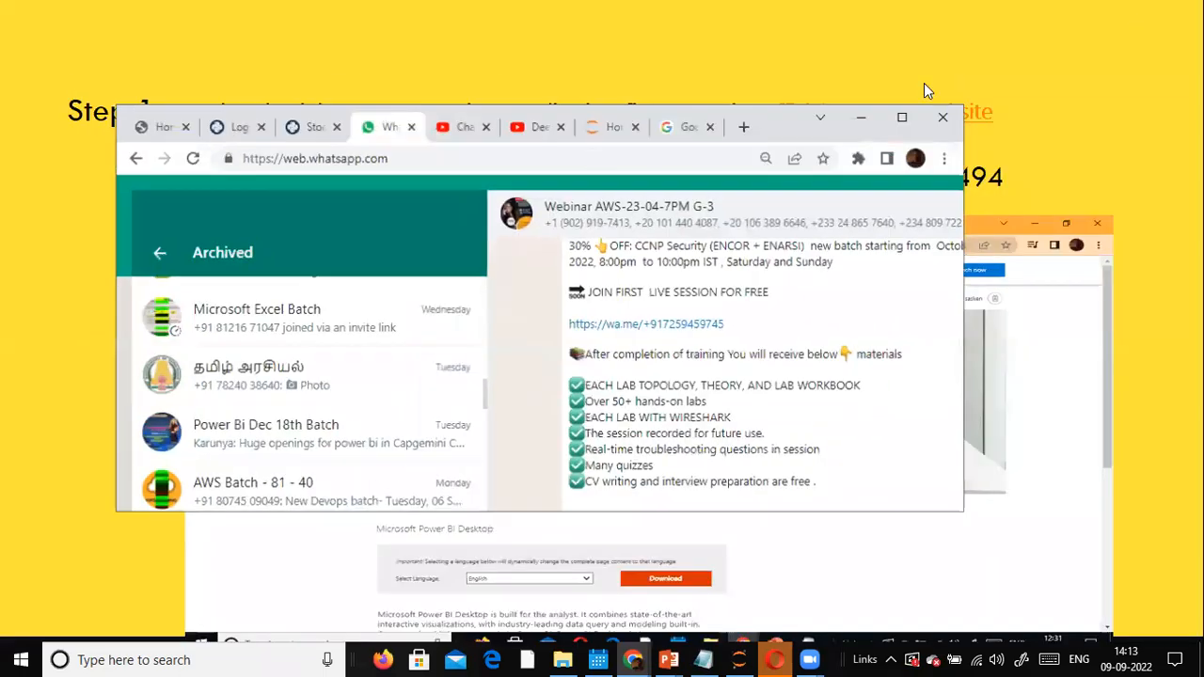
left_click(442, 162)
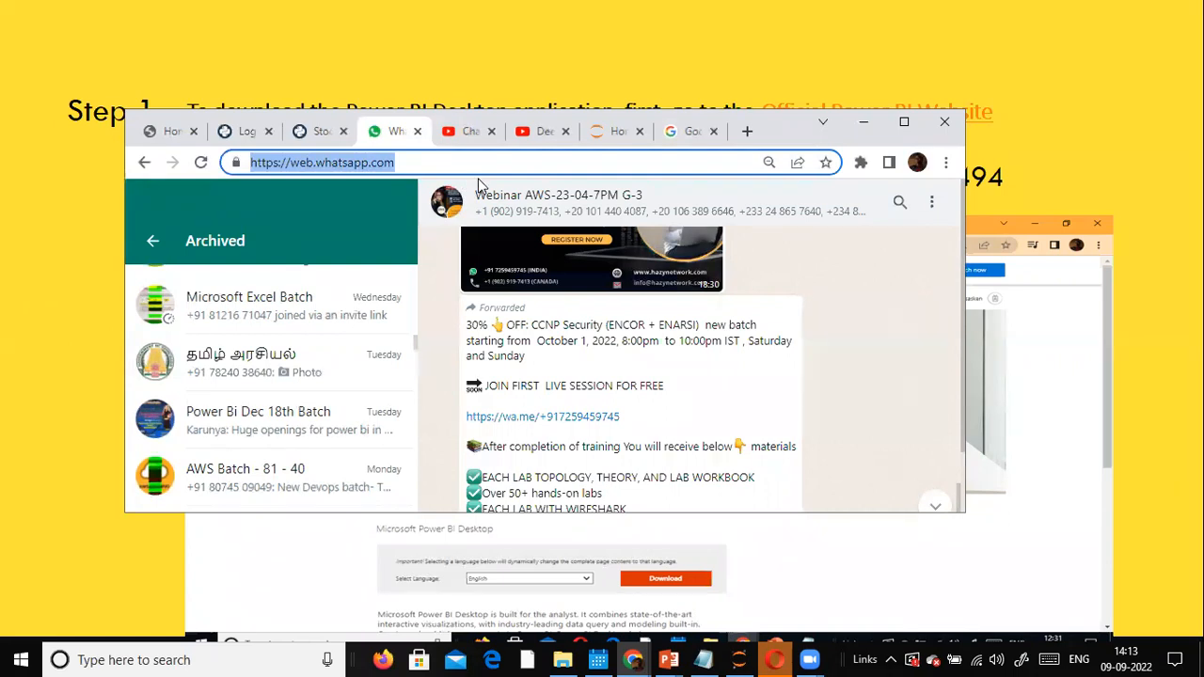
left_click(685, 77)
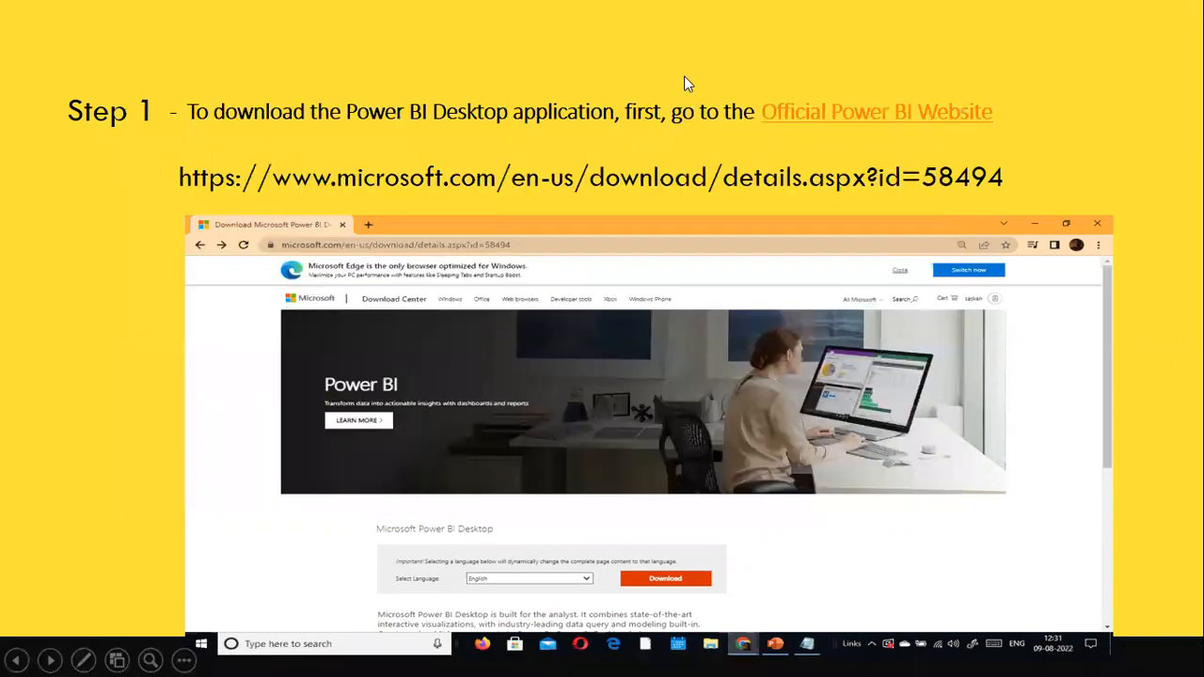
- Switch to the Google page in a maximized Chrome window and search for "download power bi desktop"
key("alt+Tab")
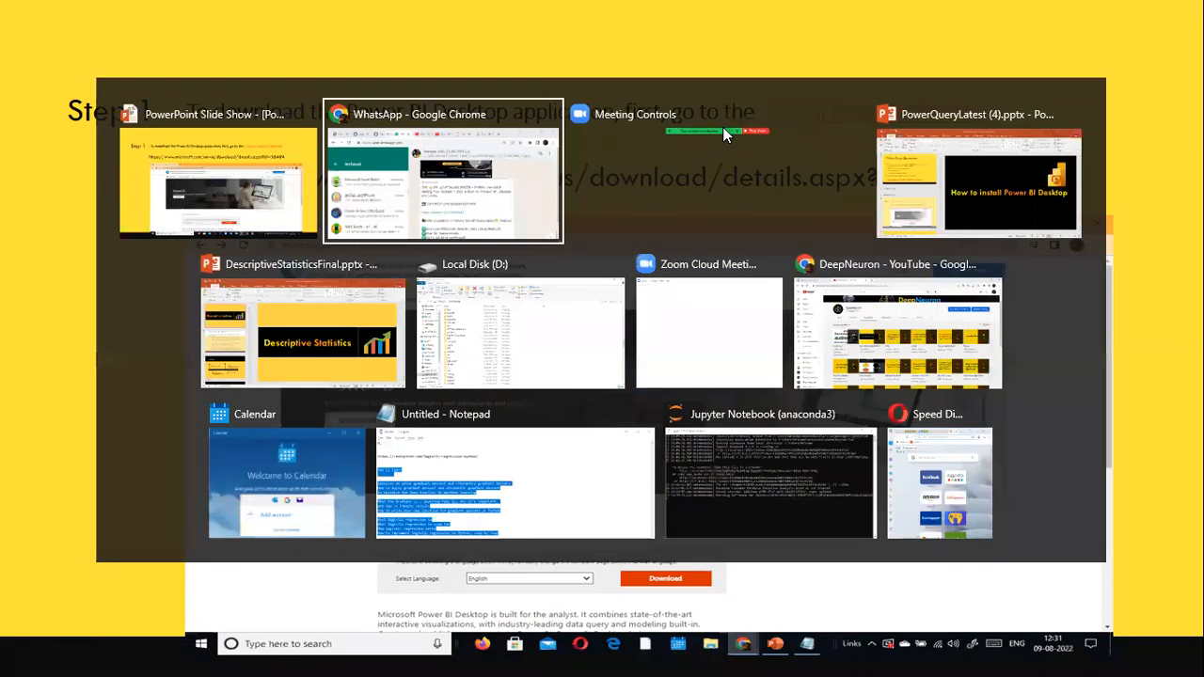
left_click(698, 143)
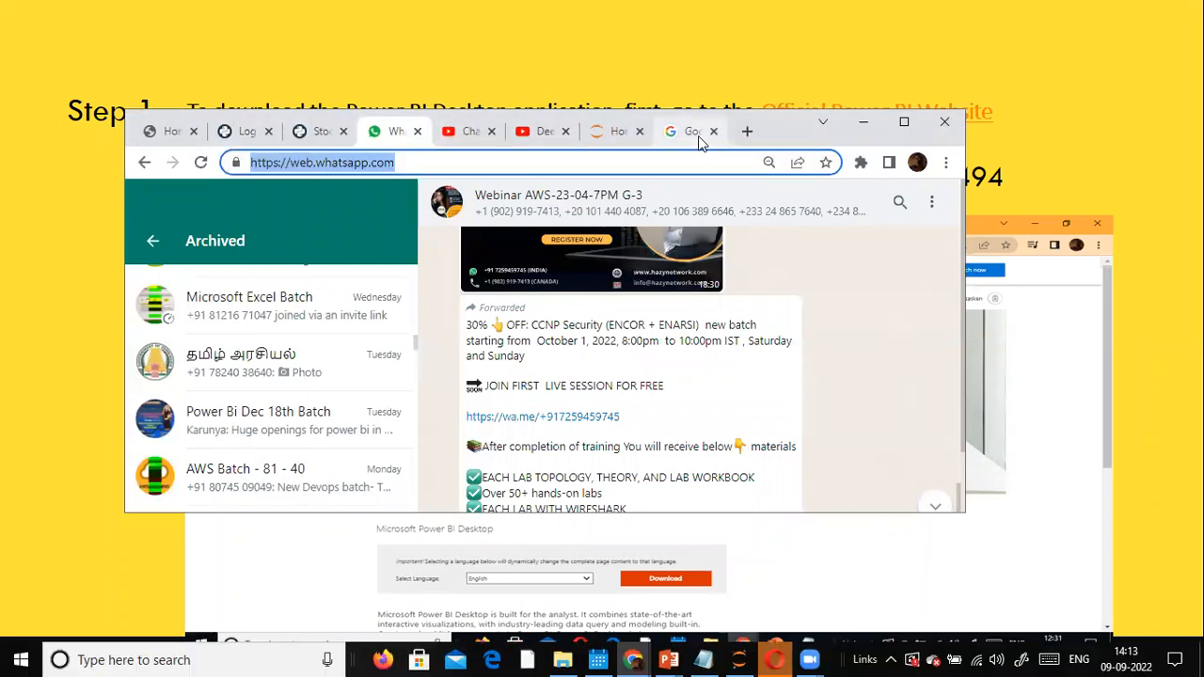
left_click(904, 123)
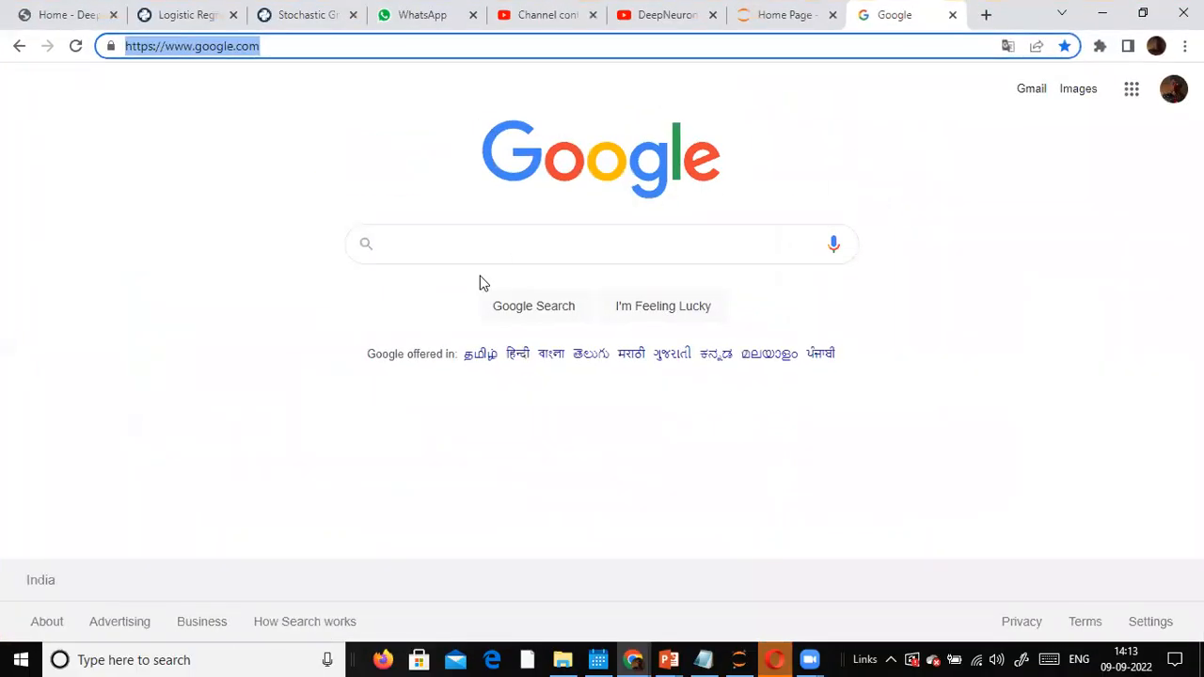
left_click(516, 245)
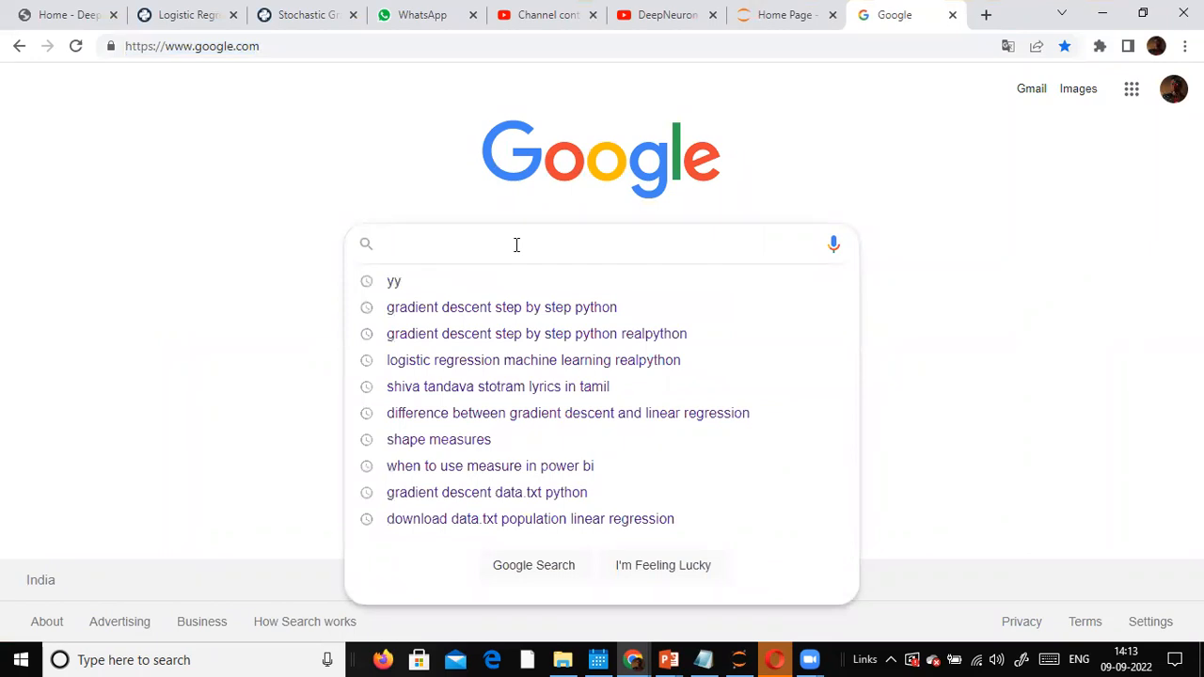
type("download")
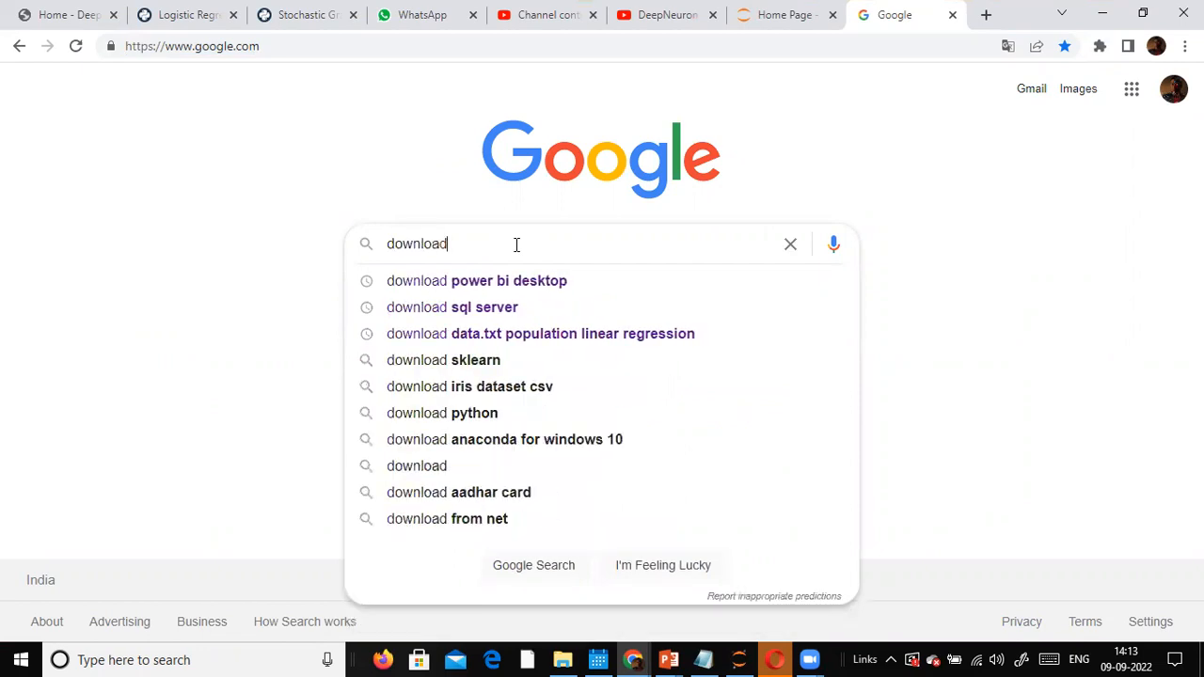
key("Down")
key("Up")
key("Return")
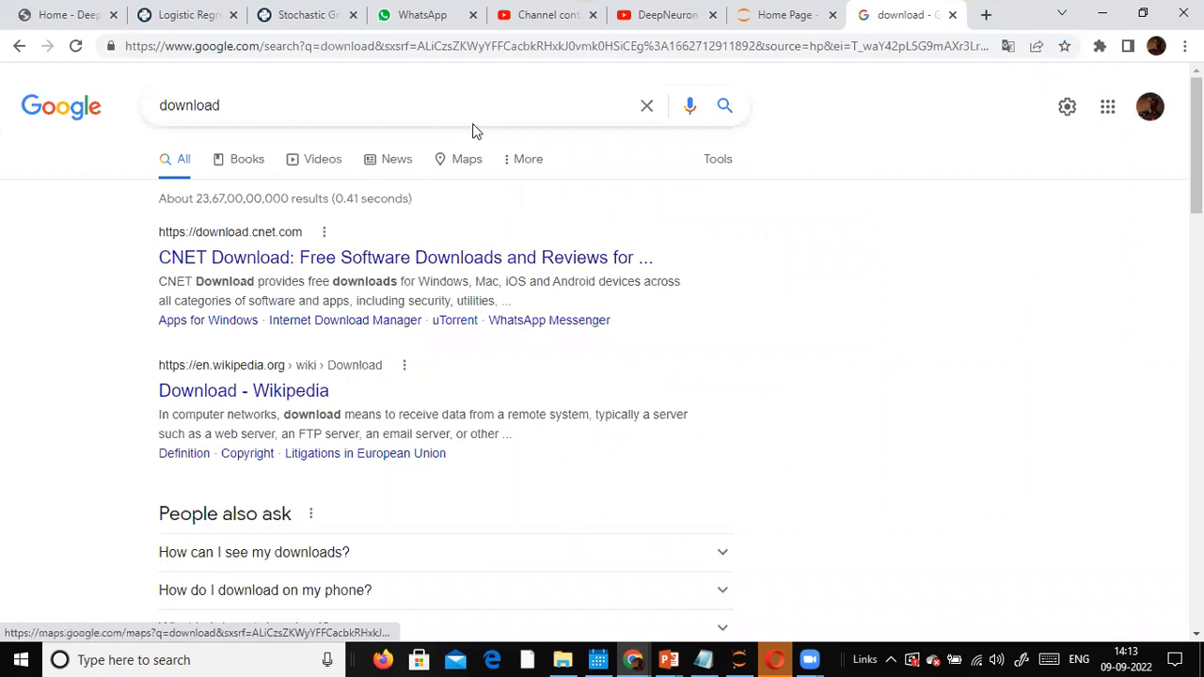
left_click(479, 120)
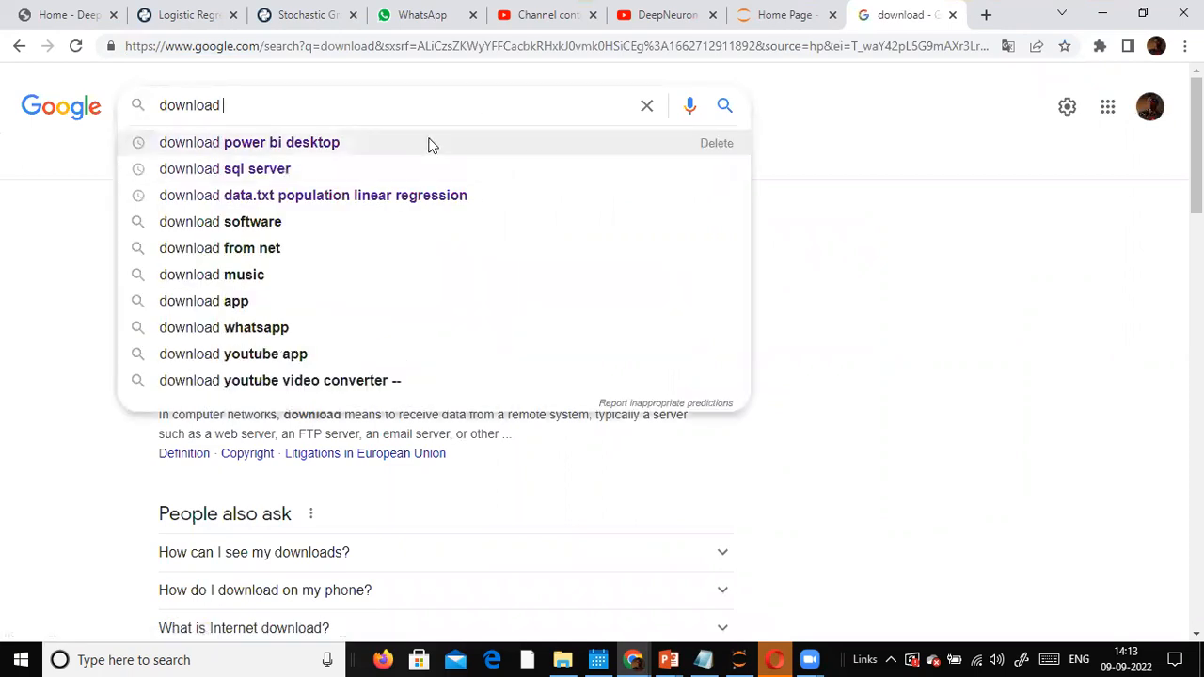
left_click(399, 144)
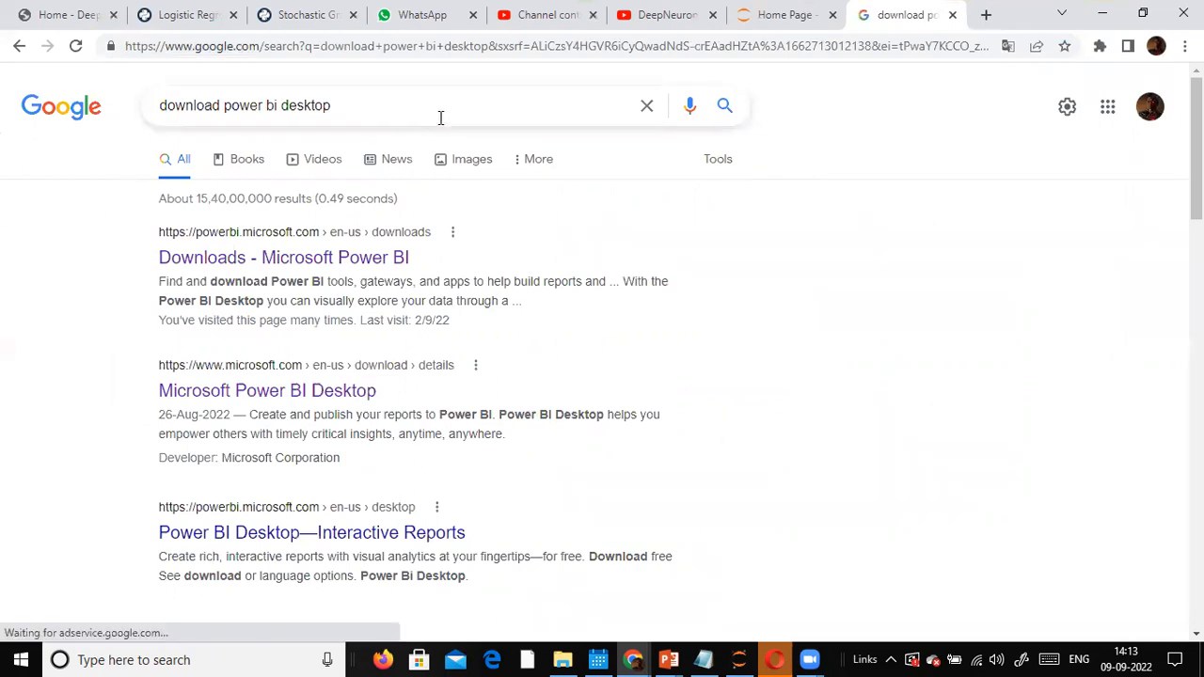
left_click(723, 109)
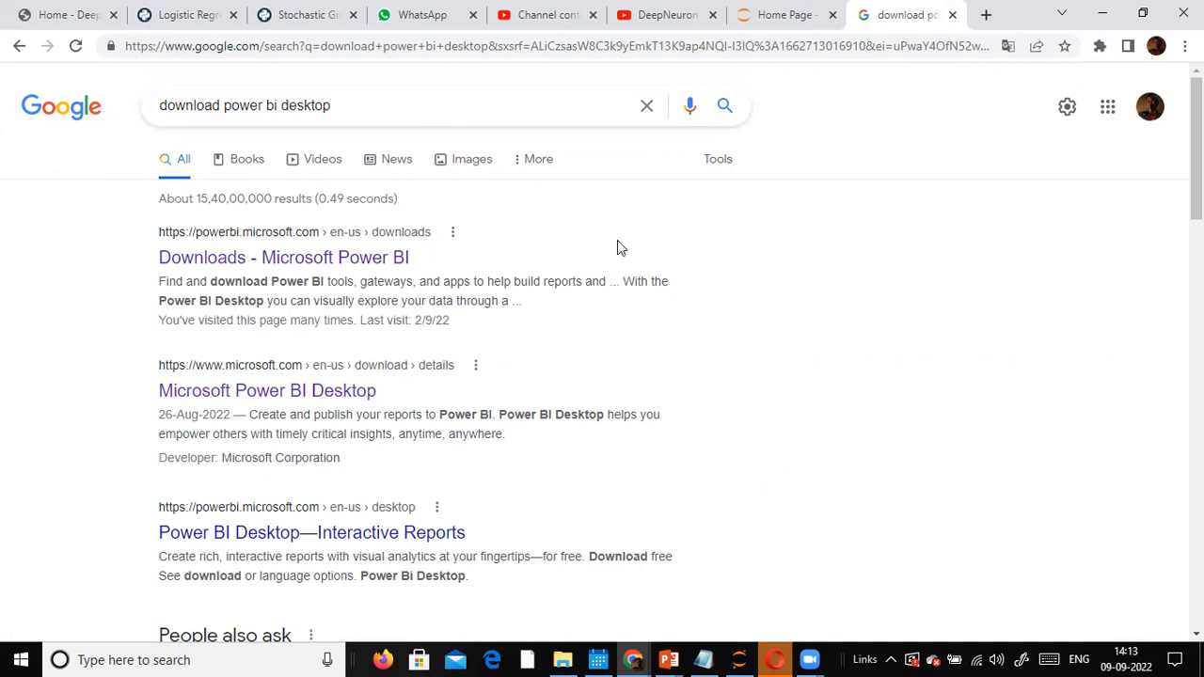
- Open the "Downloads - Microsoft Power BI" search result
right_click(333, 267)
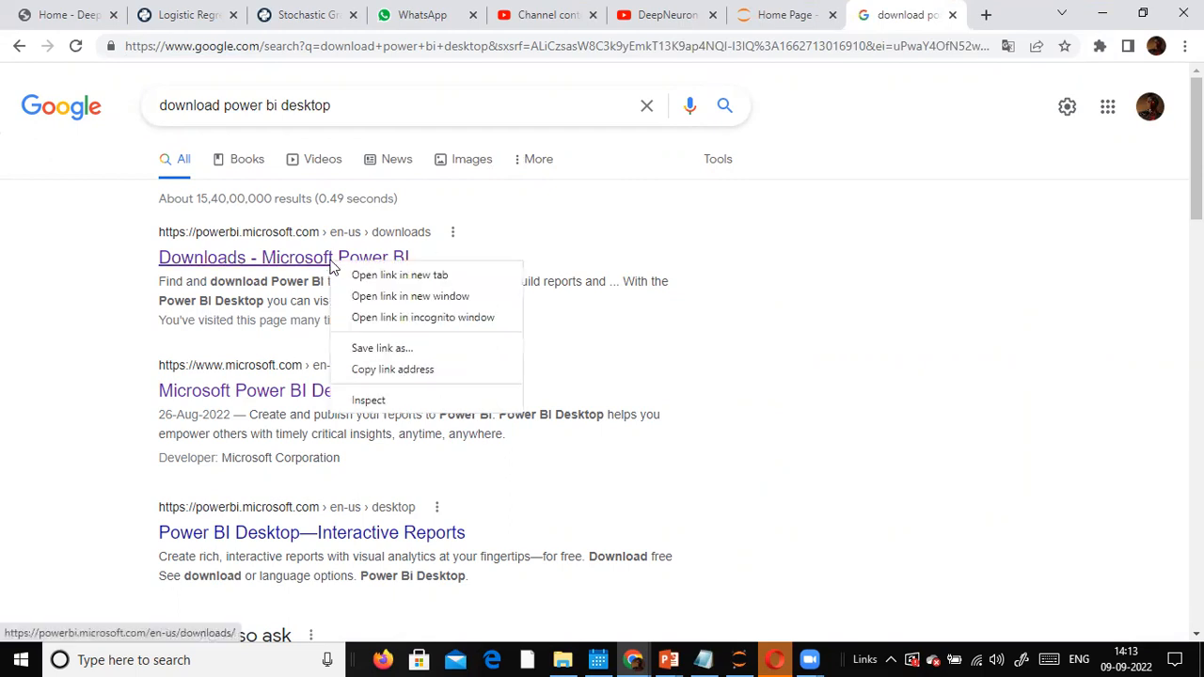
left_click(882, 227)
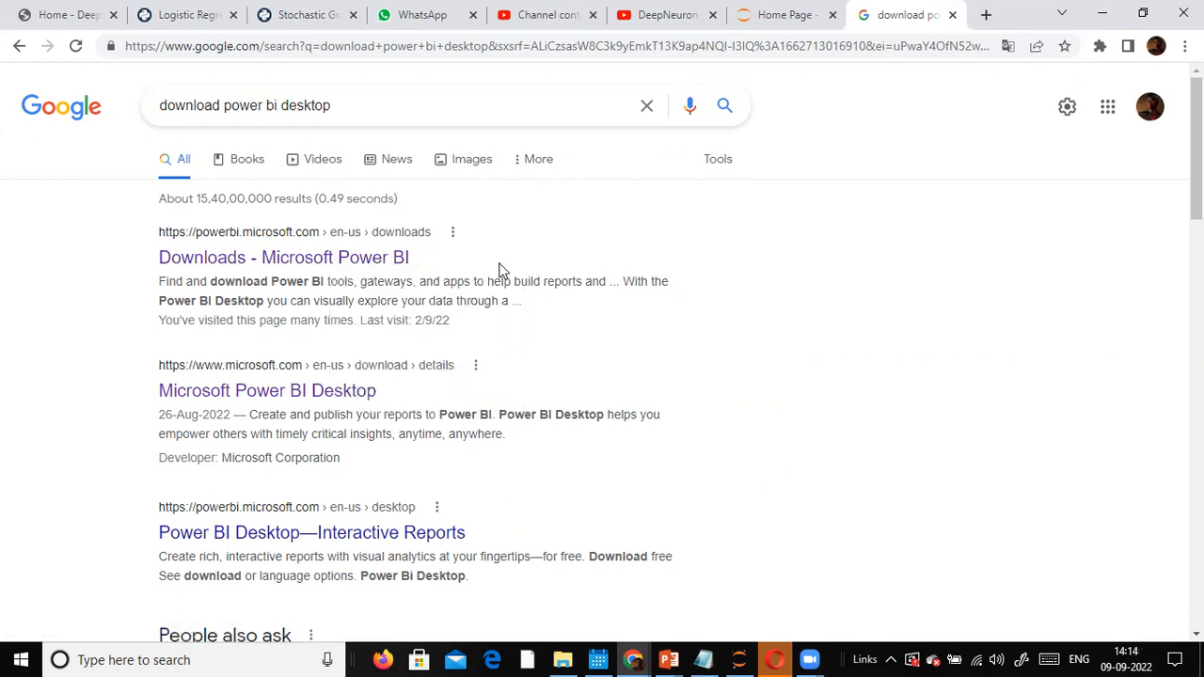
left_click(350, 268)
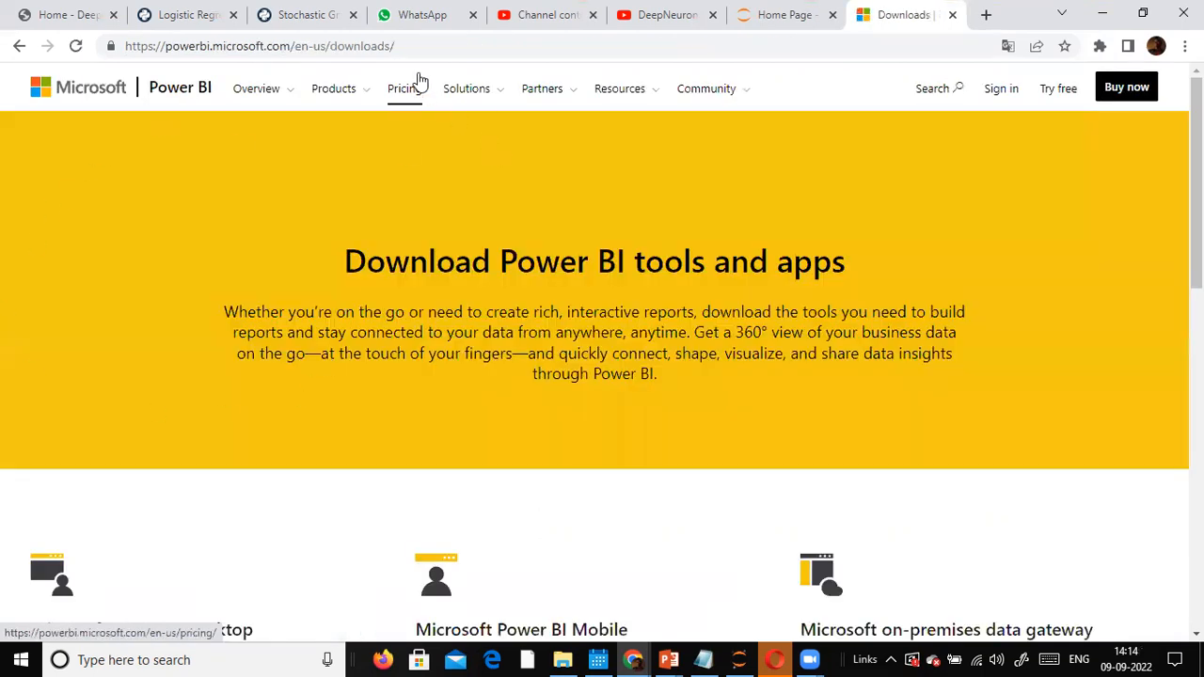
- Copy the web address of the Power BI downloads page and dismiss the Microsoft survey invitation
left_click(417, 46)
right_click(416, 45)
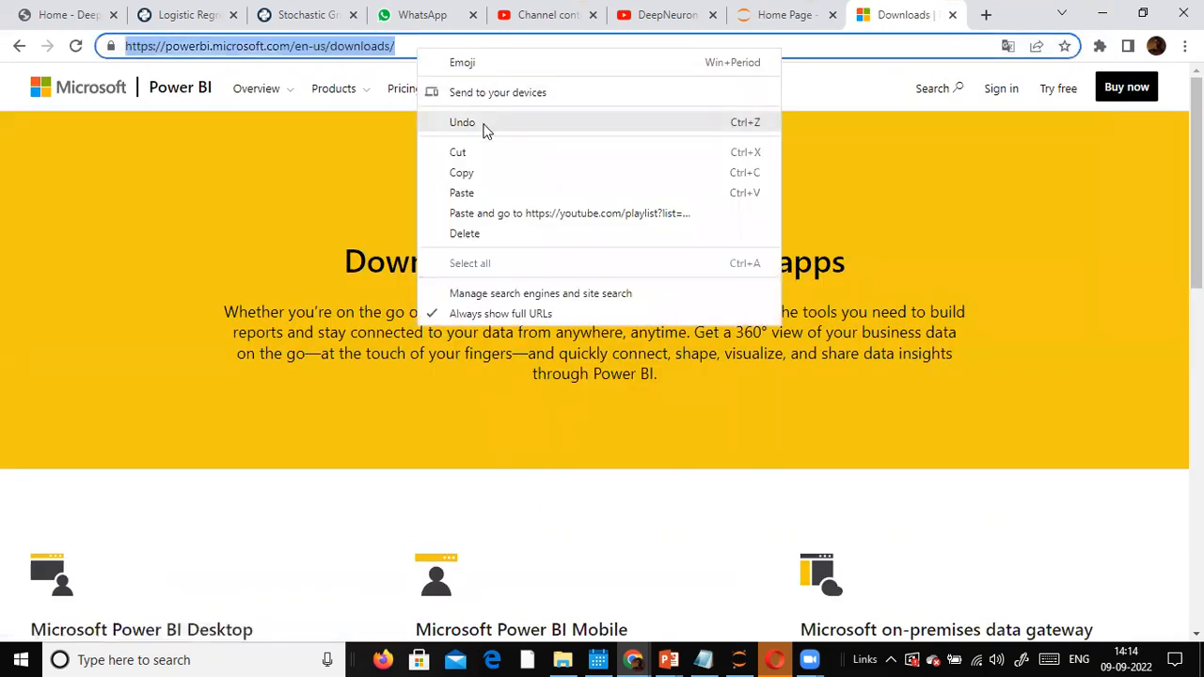
left_click(486, 171)
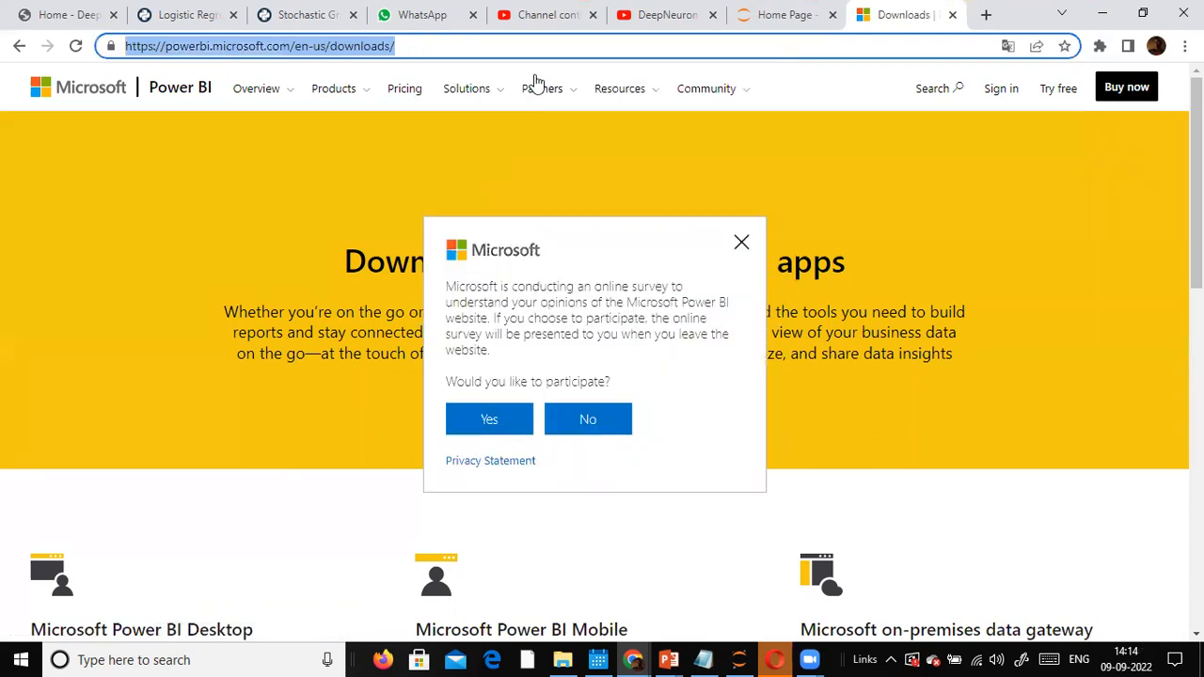
left_click(549, 372)
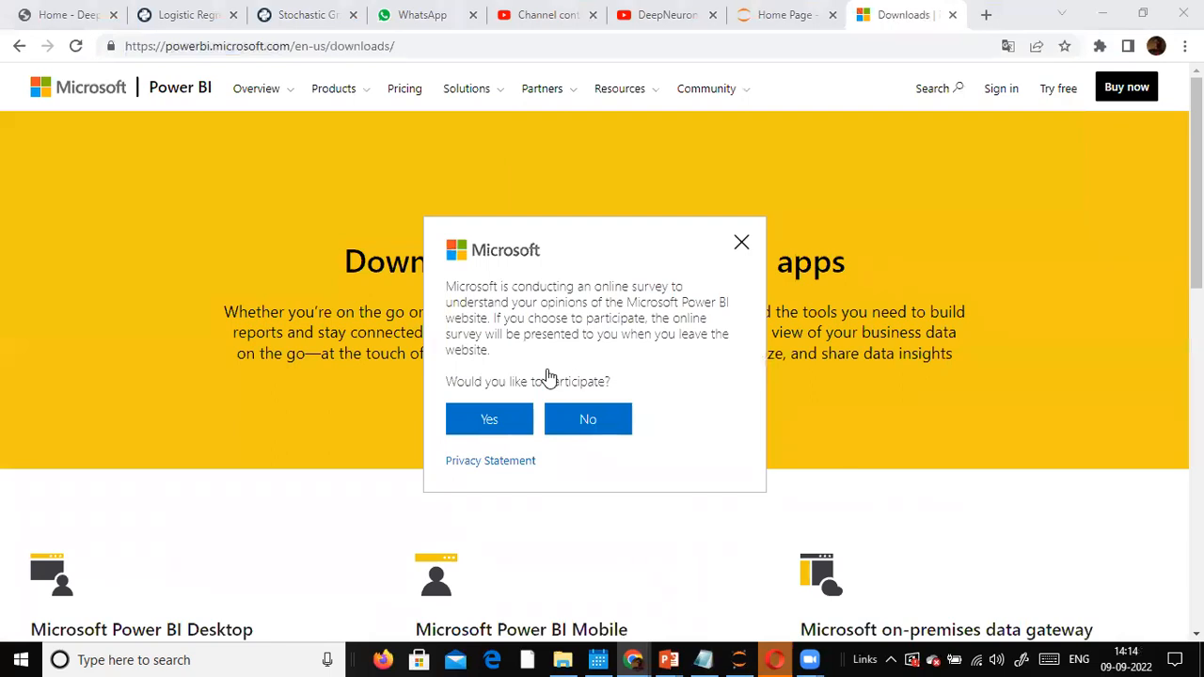
left_click(741, 244)
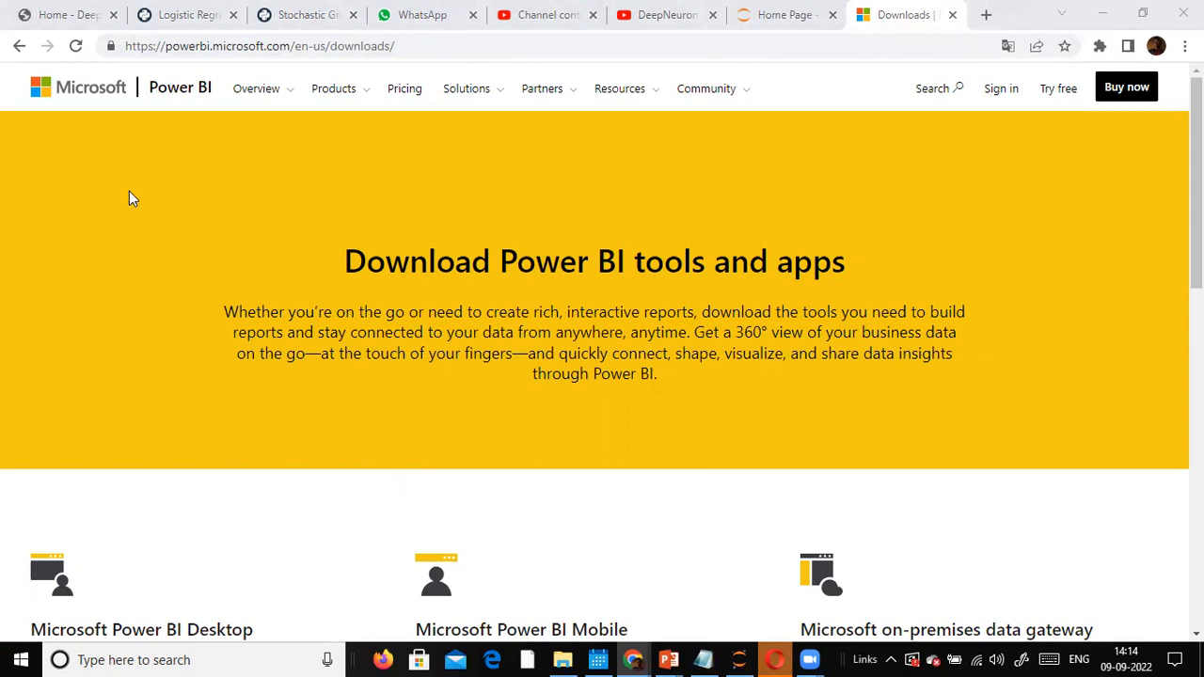
- Go to the Windows desktop and launch Epic Pen
scroll(690, 202, "down", 5)
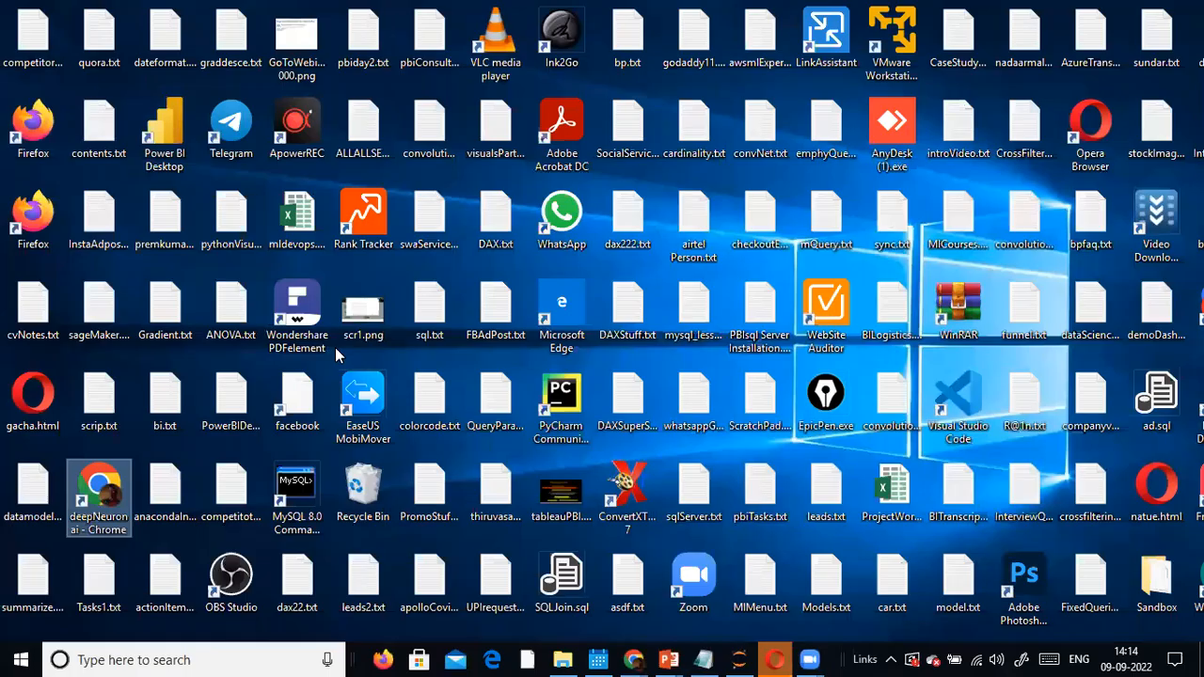
key("e")
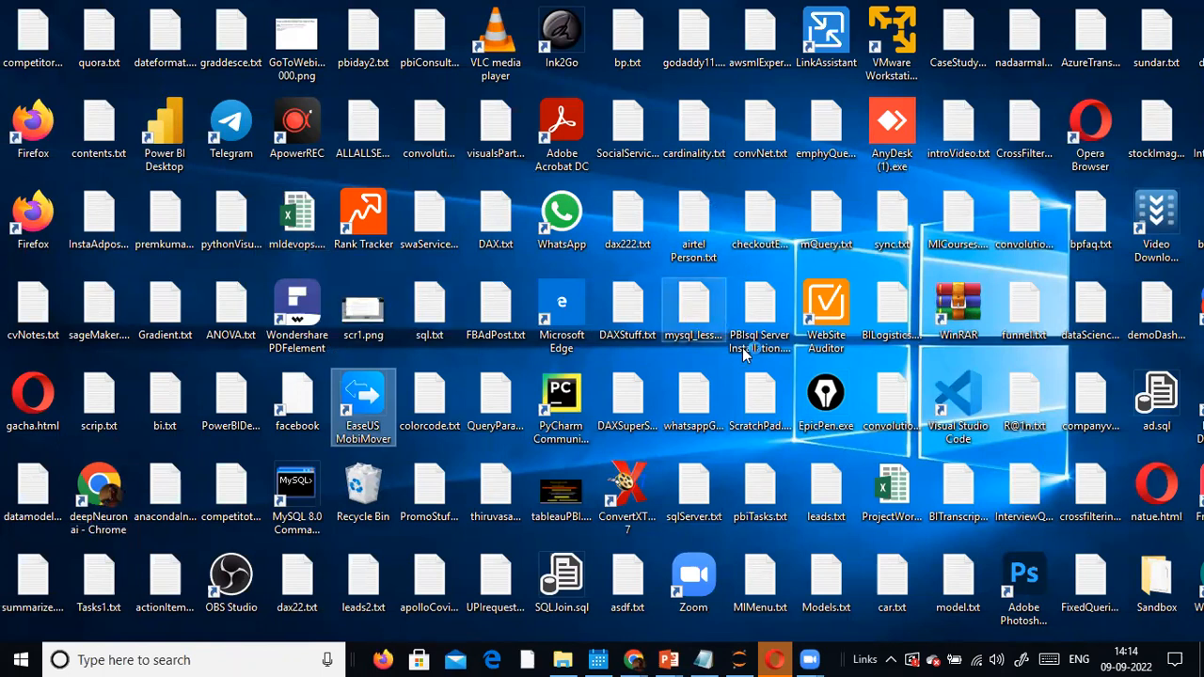
double_click(819, 381)
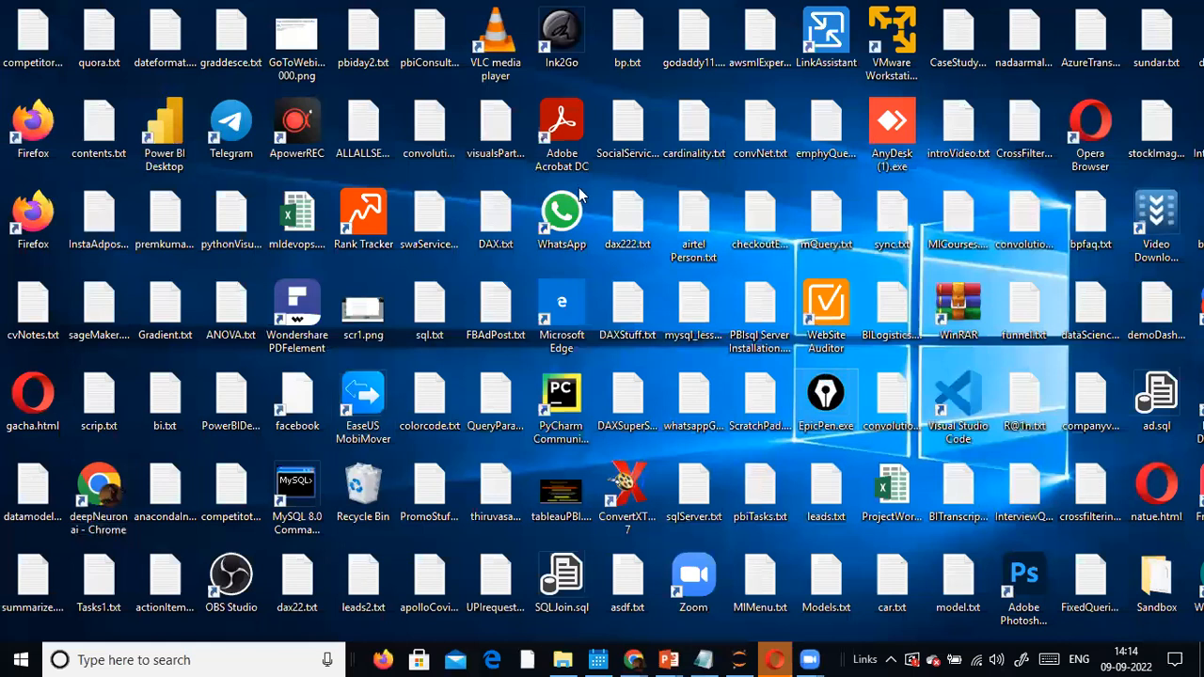
- Switch back to the Power BI downloads page in Chrome and show its Microsoft Power BI Desktop download options
key("alt+Tab")
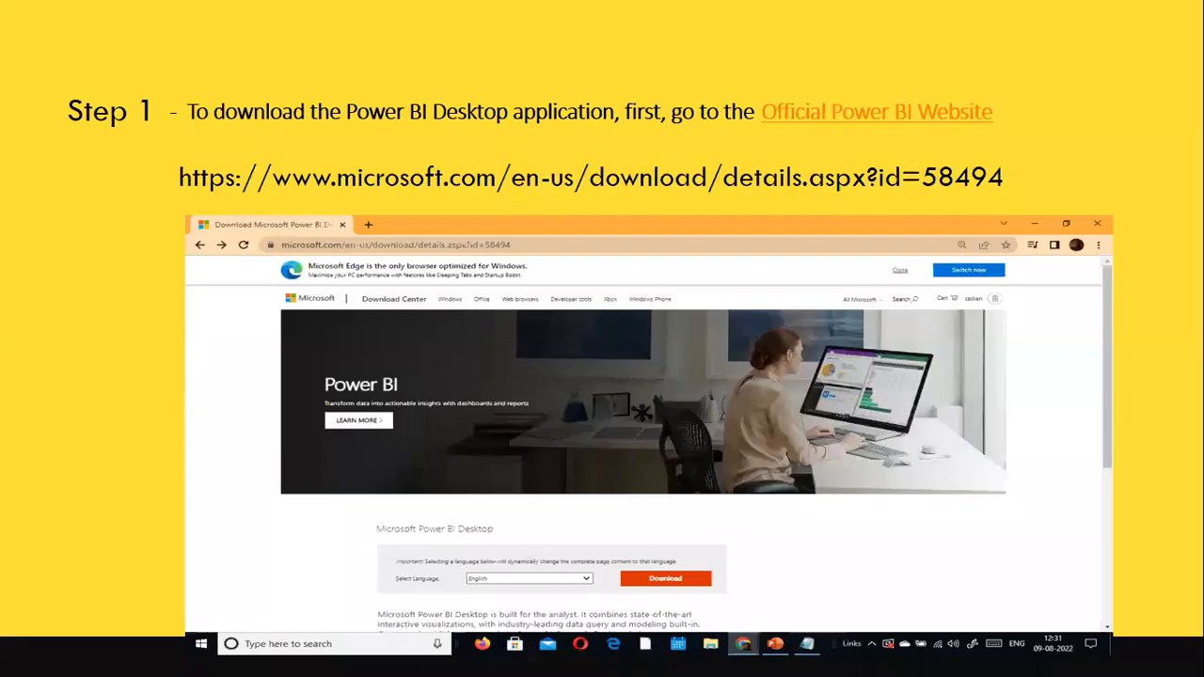
key("alt+Tab")
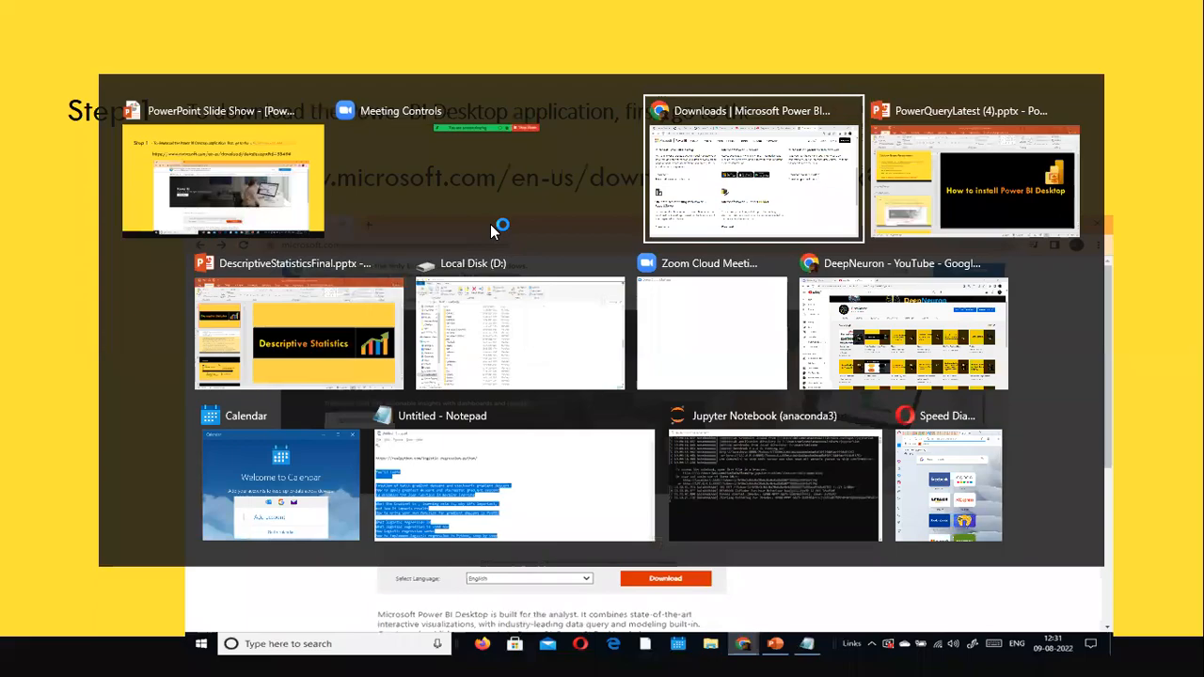
scroll(323, 250, "up", 5)
scroll(324, 254, "down", 4)
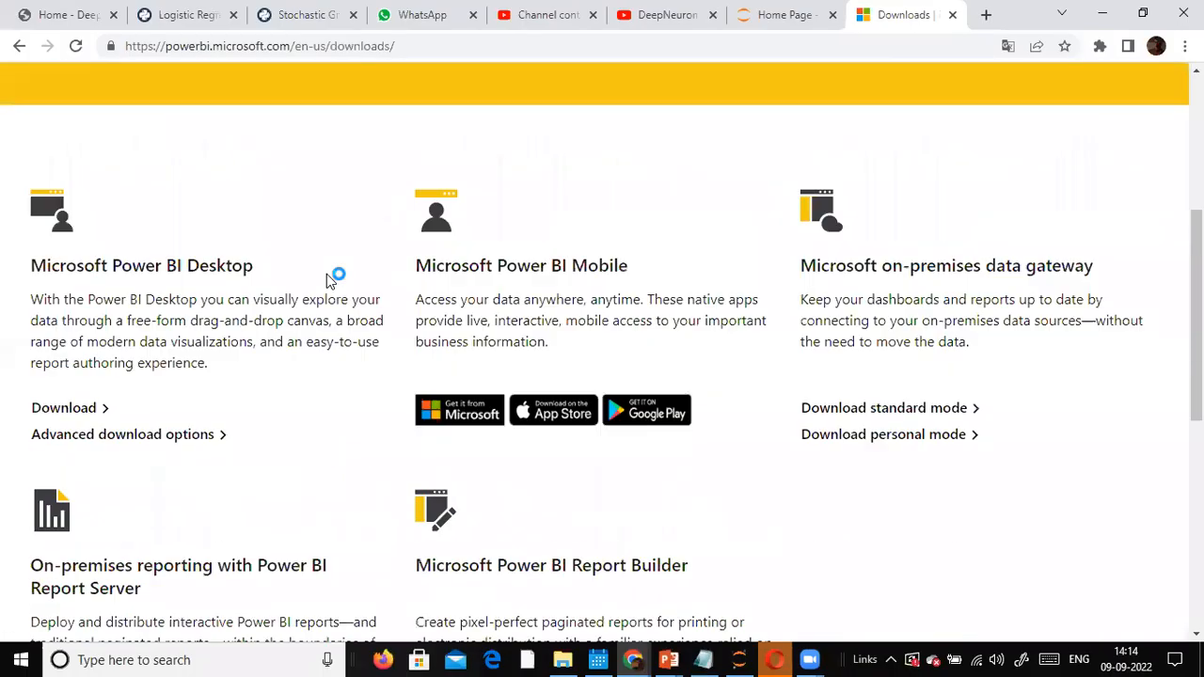
- Move the Epic Pen toolbar clear of the download options and outline the Microsoft Power BI Desktop section with a red rectangle
scroll(329, 278, "down", 3)
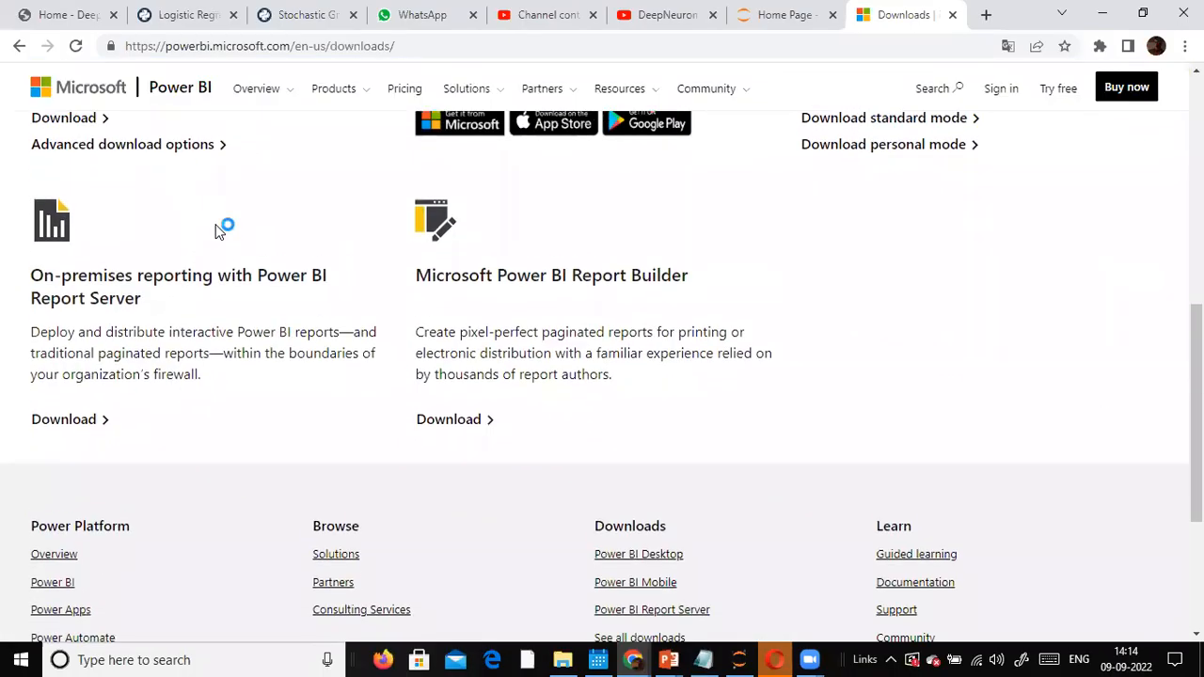
scroll(215, 230, "up", 3)
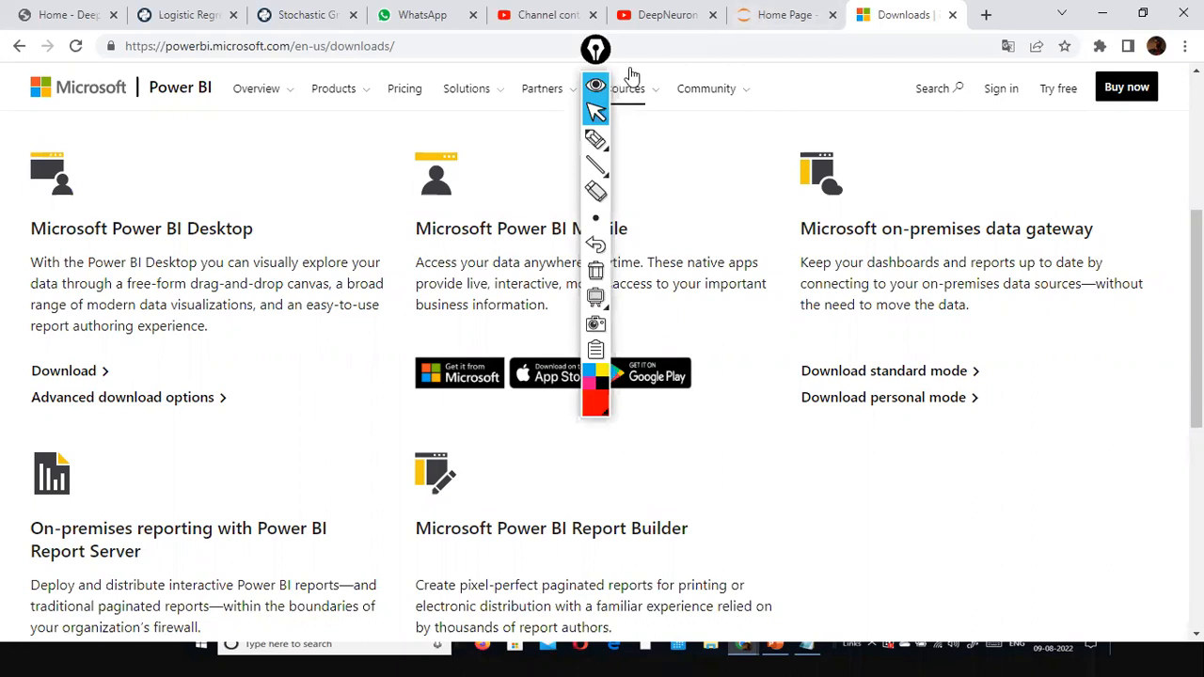
mouse_move(596, 49)
left_mouse_down()
mouse_move(1039, 346)
mouse_move(1130, 391)
left_mouse_up()
left_click(1142, 502)
mouse_move(11, 200)
left_mouse_down()
mouse_move(111, 444)
mouse_move(392, 426)
left_mouse_up()
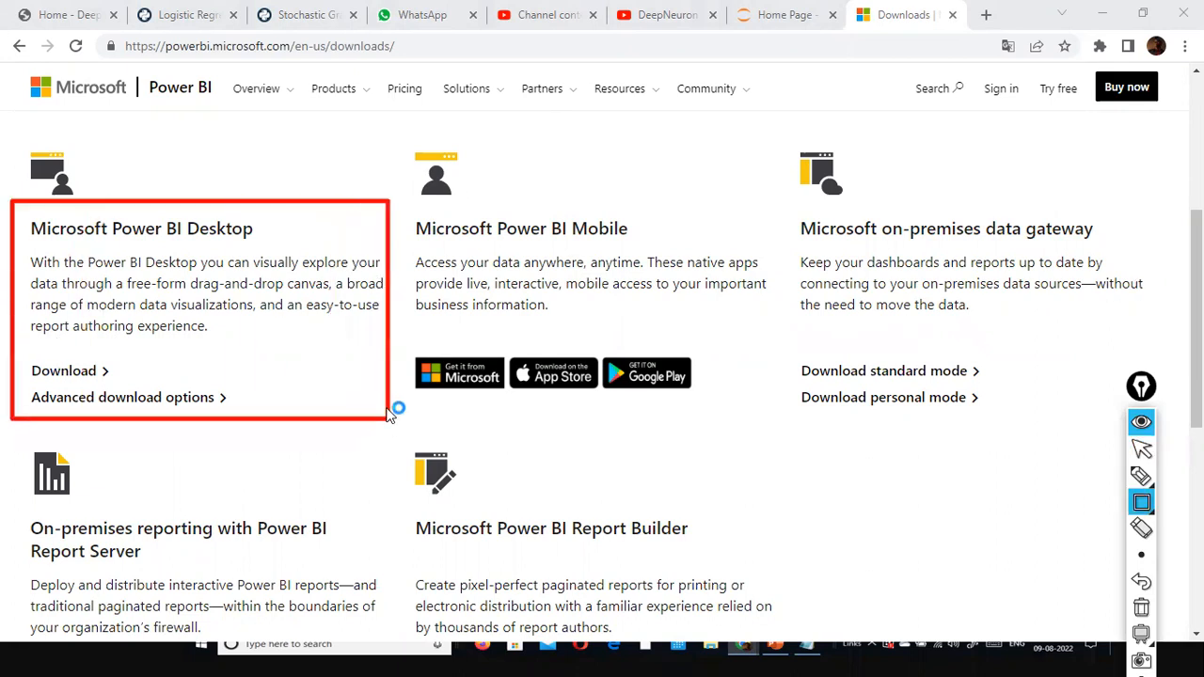
- Draw a red arrow pointing to the Advanced download options link of Microsoft Power BI Desktop
key("ctrl+shift+a")
mouse_move(261, 333)
left_mouse_down()
mouse_move(193, 406)
mouse_move(179, 388)
left_mouse_up()
key("ctrl+shift+c")
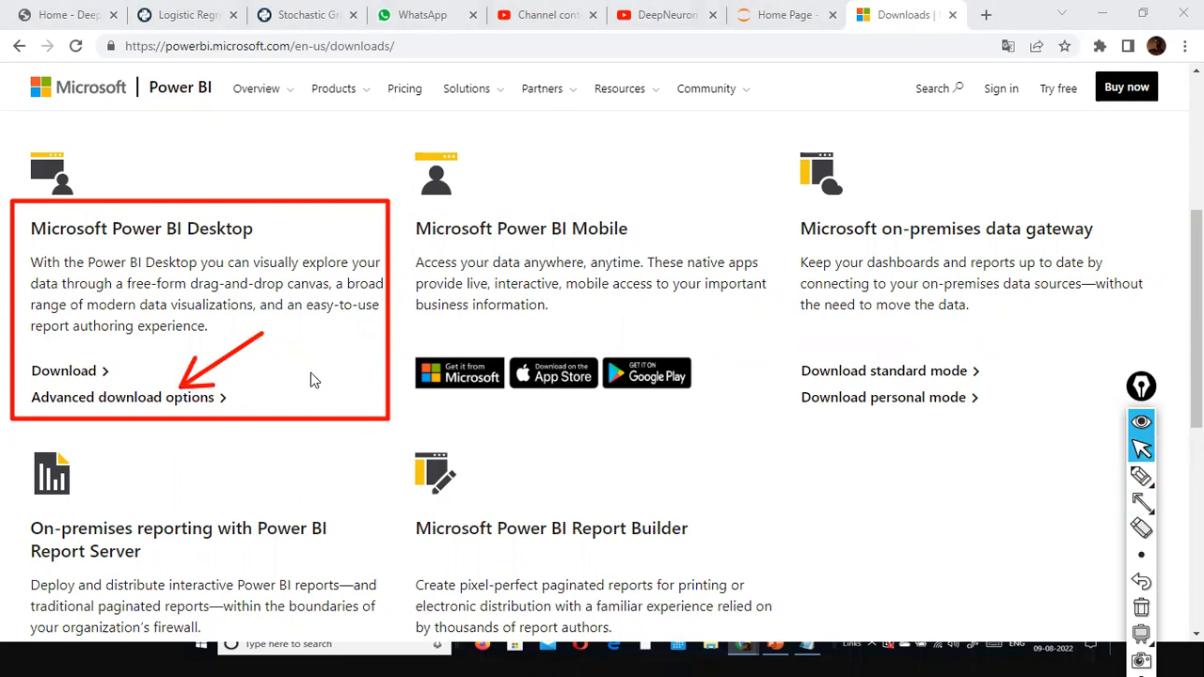
- Open the advanced download options for Power BI Desktop, clear the screen annotations and show the language and download section
left_click(175, 397)
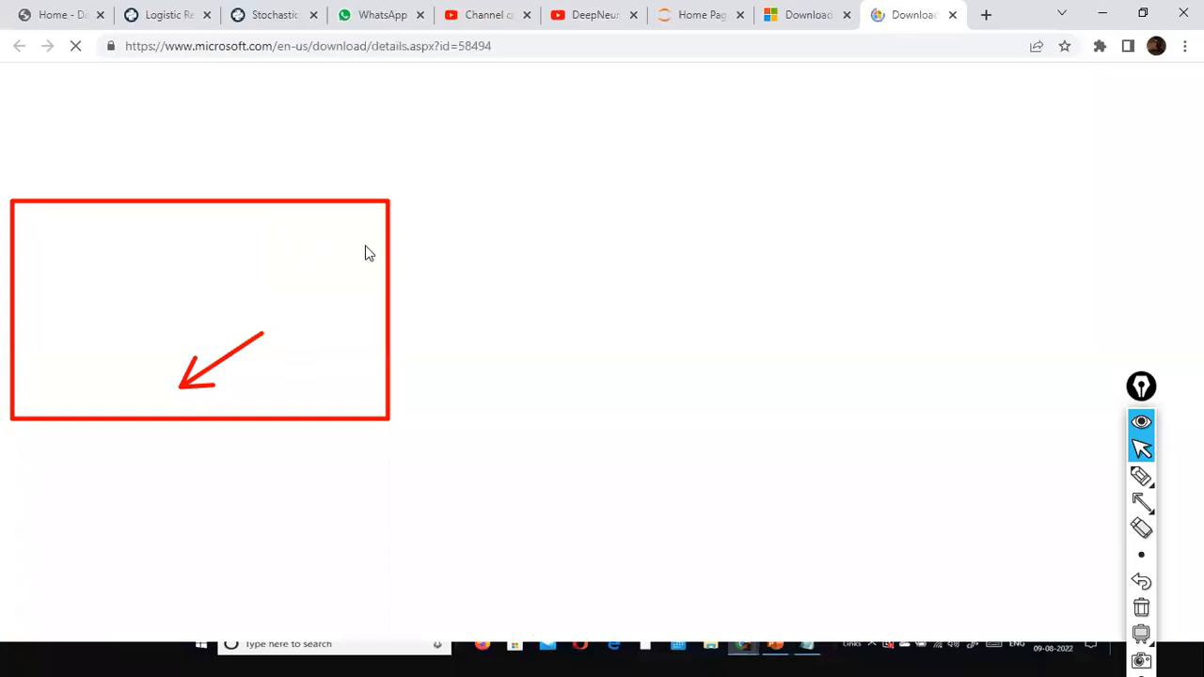
key("ctrl+shift+7")
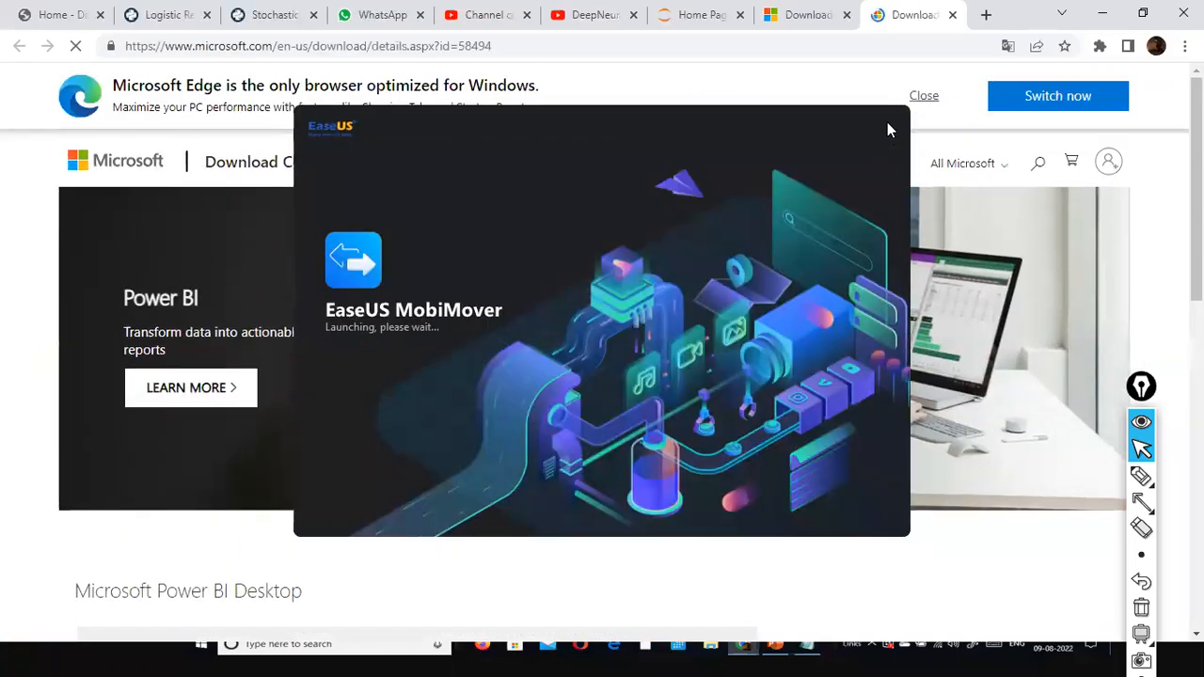
scroll(122, 458, "down", 5)
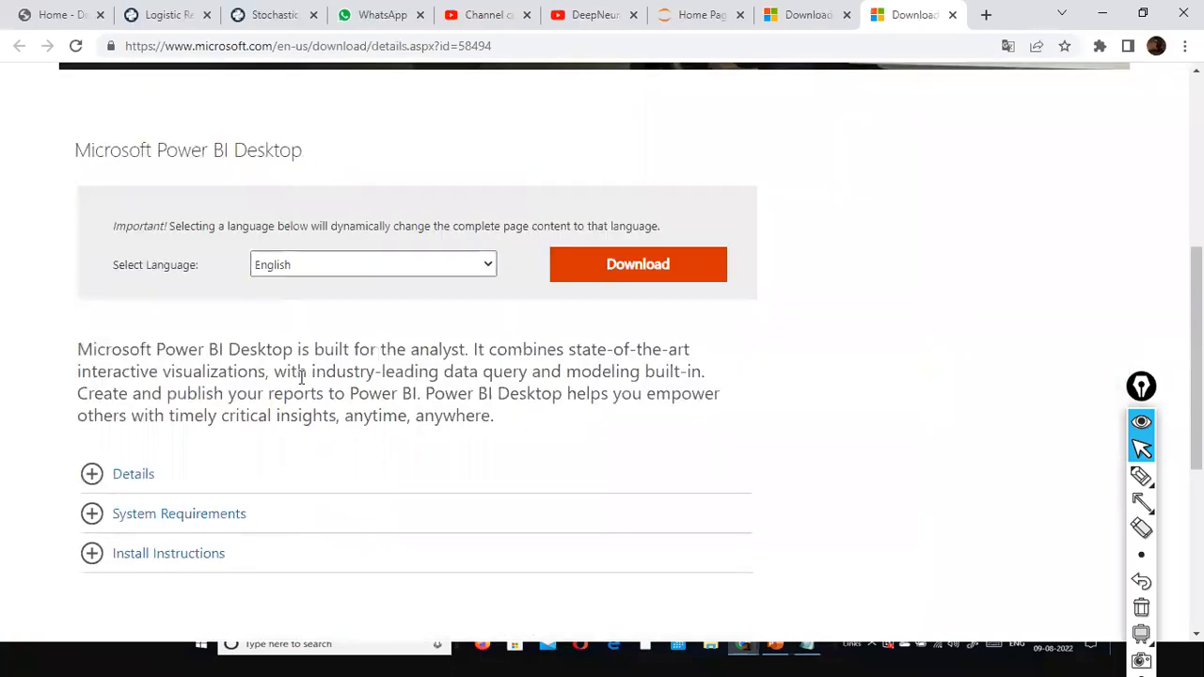
scroll(243, 269, "up", 3)
scroll(242, 269, "down", 3)
- Draw a red arrow pointing to the language selector on the Microsoft Power BI Desktop download page
key("ctrl+shift+a")
mouse_move(464, 367)
left_mouse_down()
mouse_move(462, 319)
mouse_move(487, 275)
left_mouse_up()
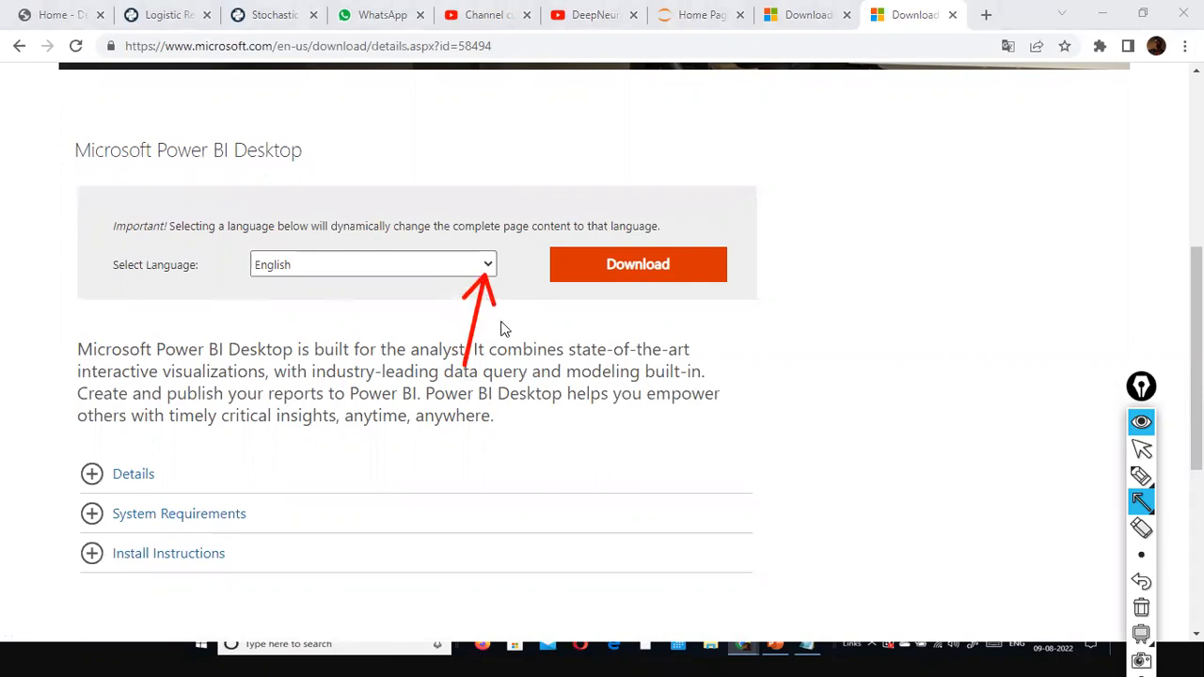
key("ctrl+shift+2")
- Show the available languages, keep English, and select PBIDesktopSetup_x64.exe as the file to download
left_click(488, 265)
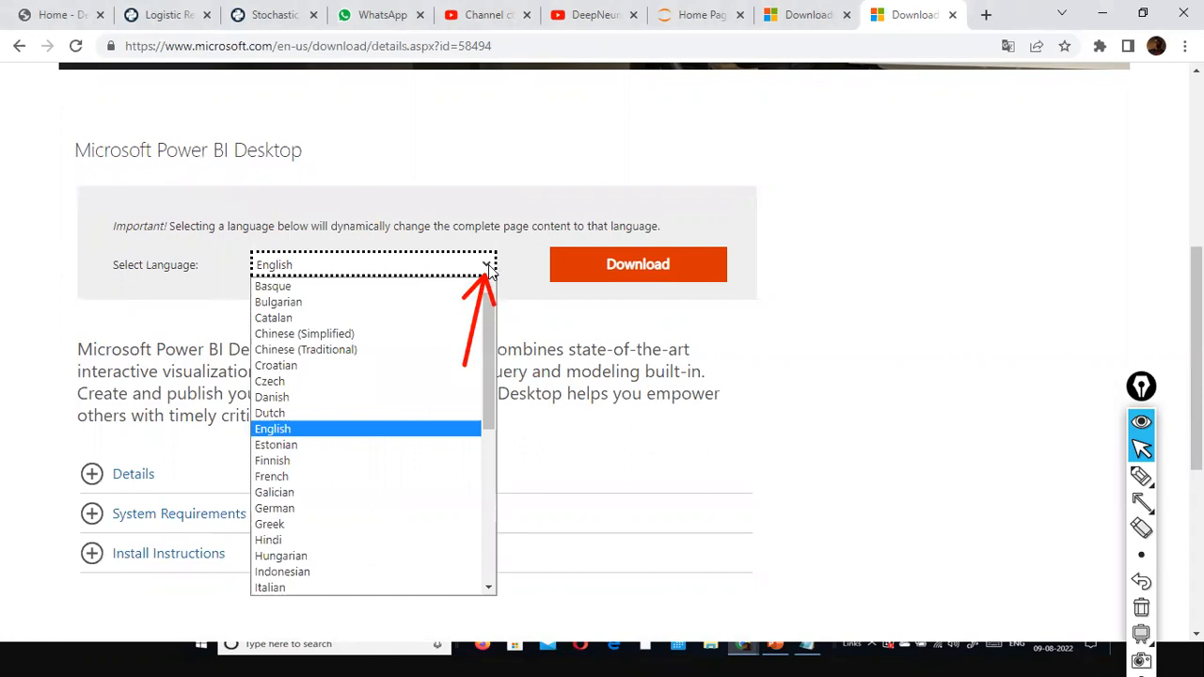
left_click(488, 270)
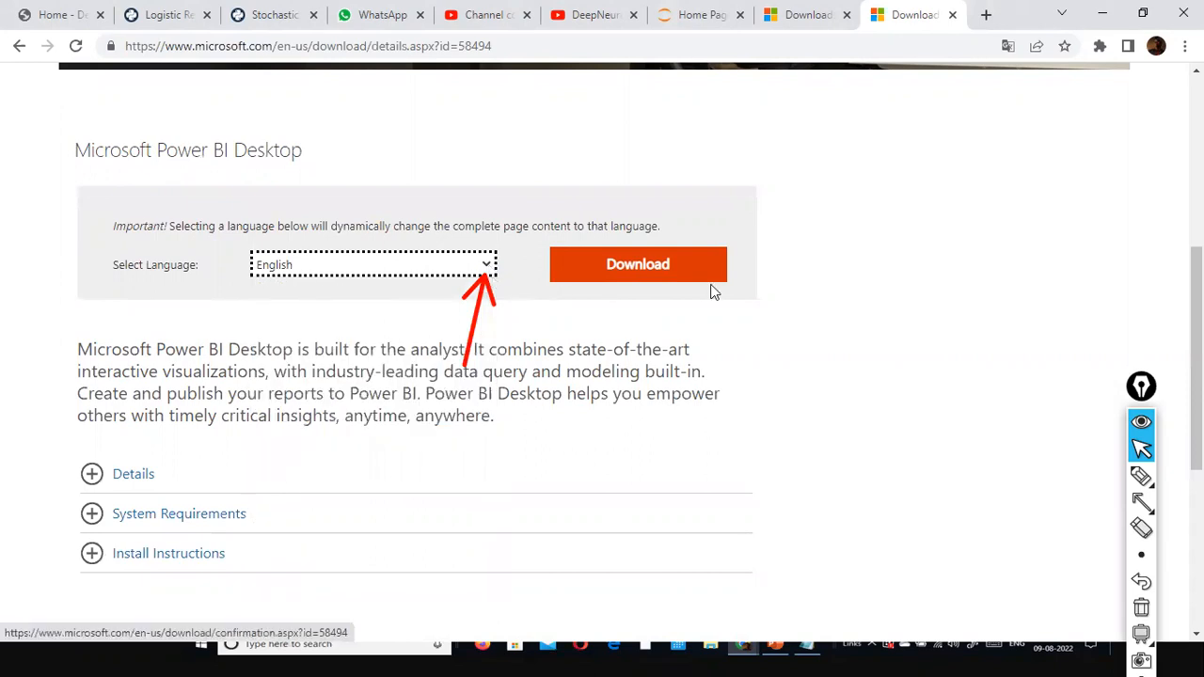
left_click(672, 276)
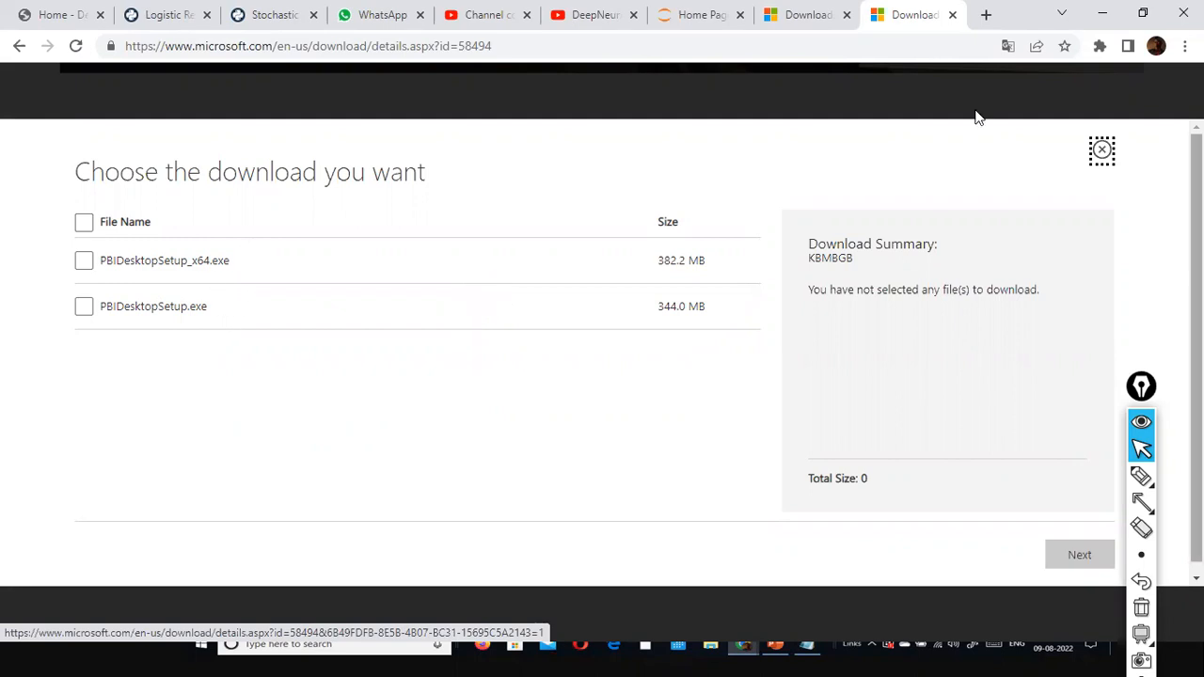
left_click(84, 265)
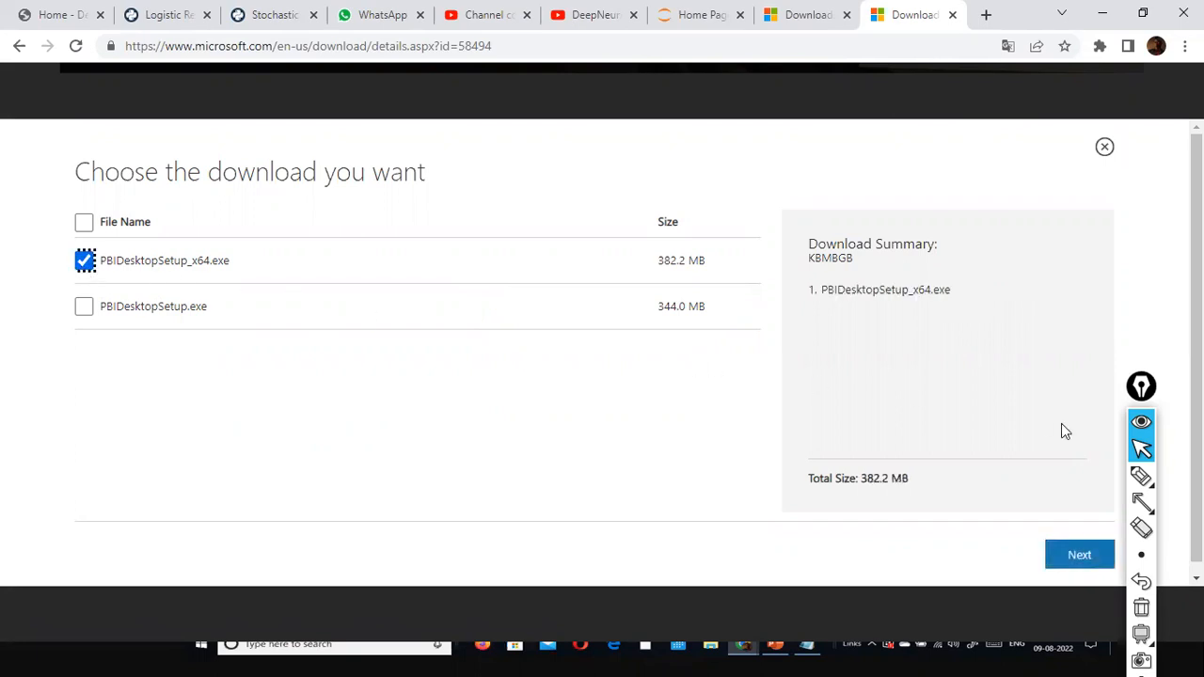
- Mark the PBIDesktopSetup_x64.exe checkbox and the Next option with red arrows, and proceed with the download
left_click(1141, 503)
left_click_drag(1068, 425, 1097, 518)
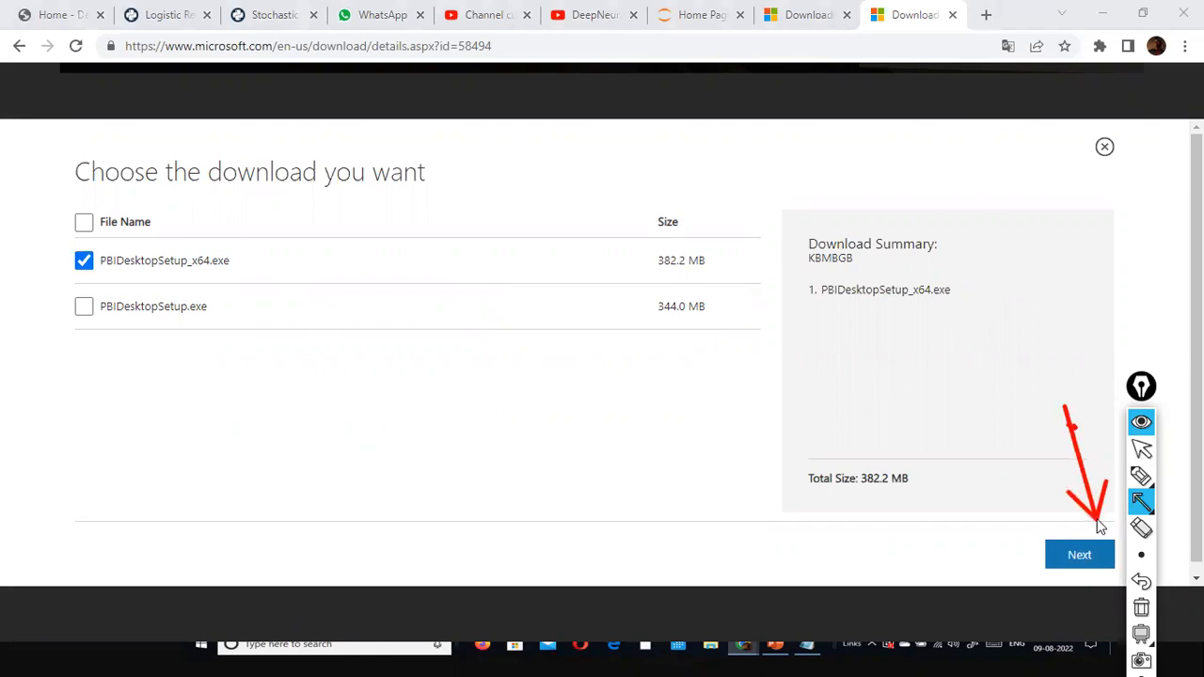
left_click_drag(293, 301, 102, 269)
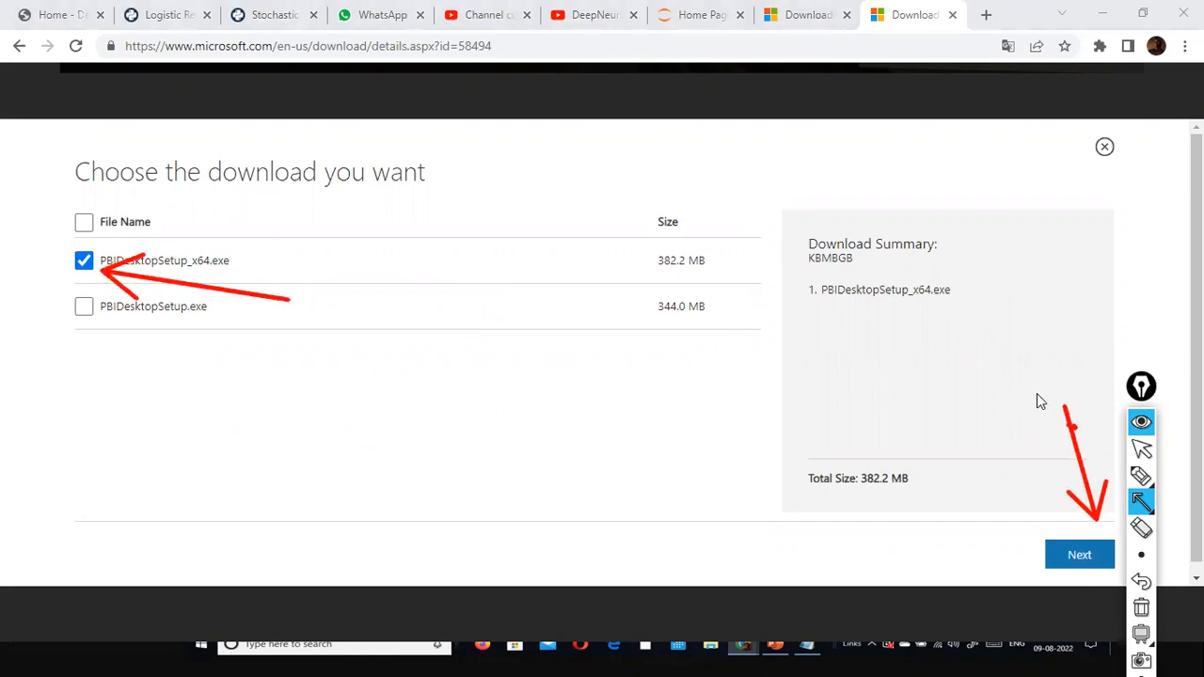
left_click_drag(1069, 406, 1095, 520)
key("ctrl+shift+F1")
left_click(1071, 554)
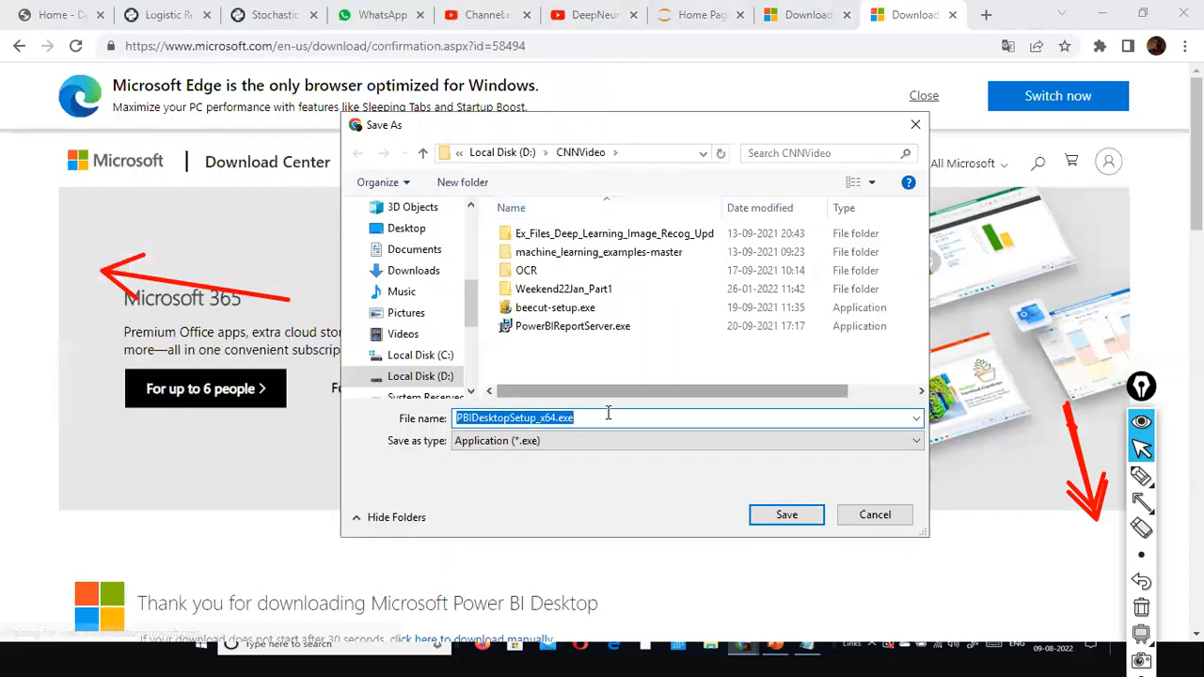
- Try to save PBIDesktopSetup_x64.exe directly on Local Disk (C:)
left_click(420, 360)
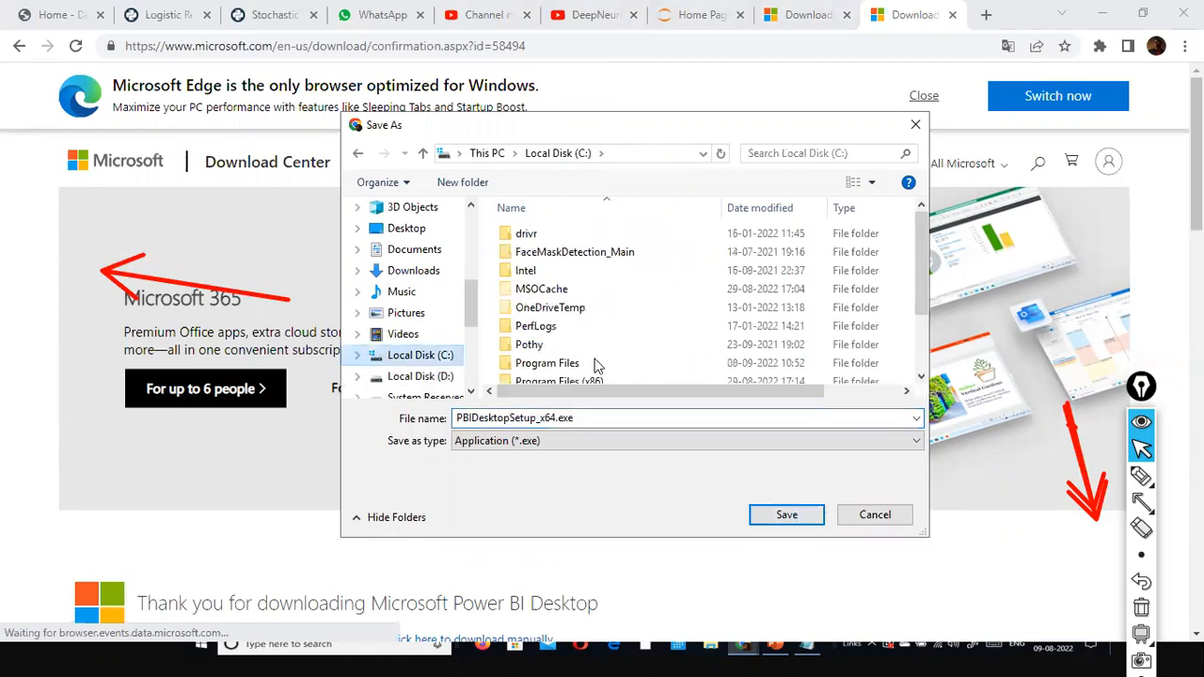
scroll(595, 362, "down", 2)
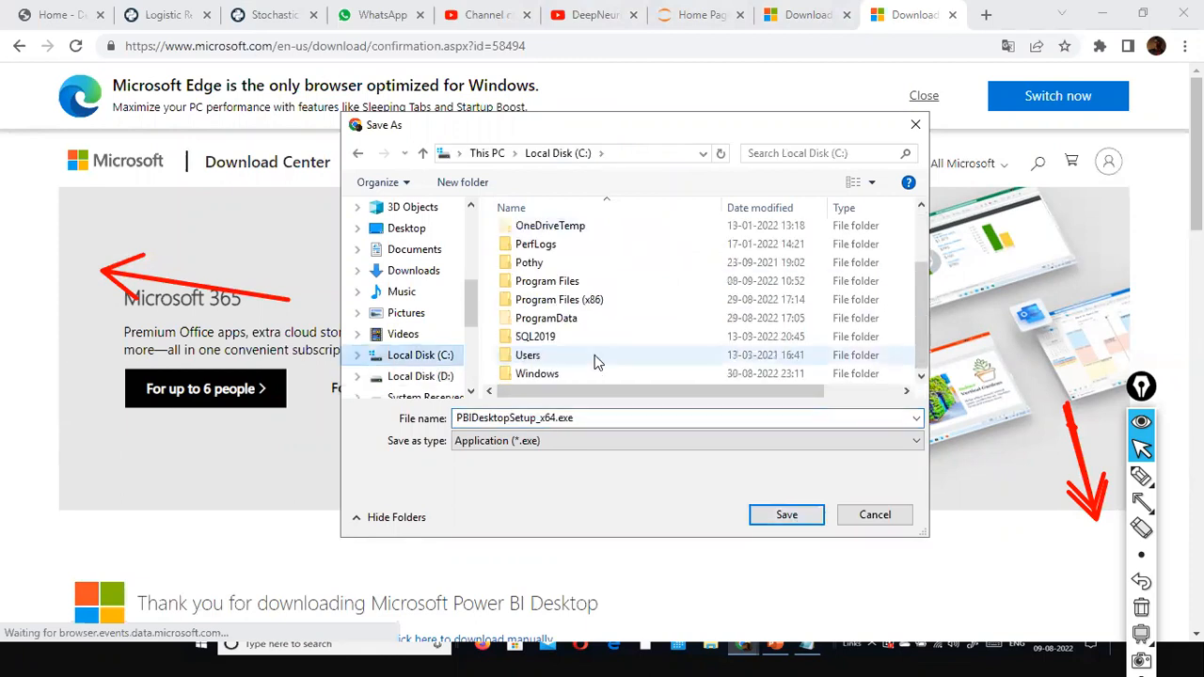
left_click(795, 515)
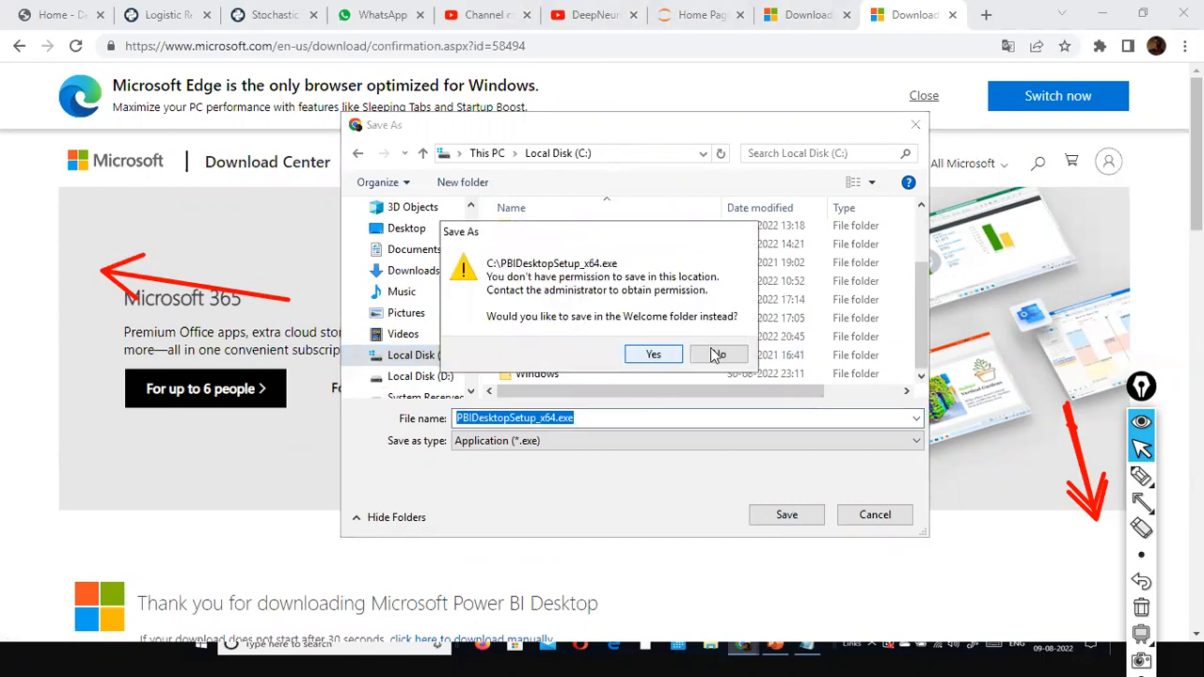
left_click(716, 356)
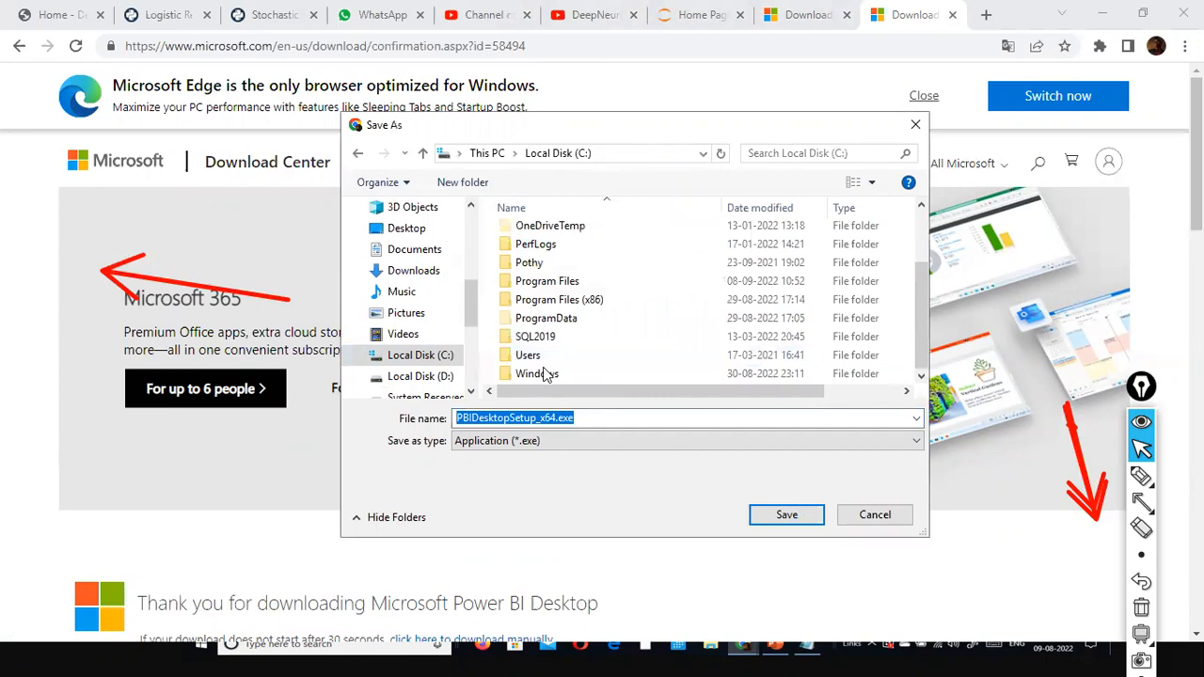
- Save PBIDesktopSetup_x64.exe in the Youtube folder on Local Disk (D:)
left_click(421, 375)
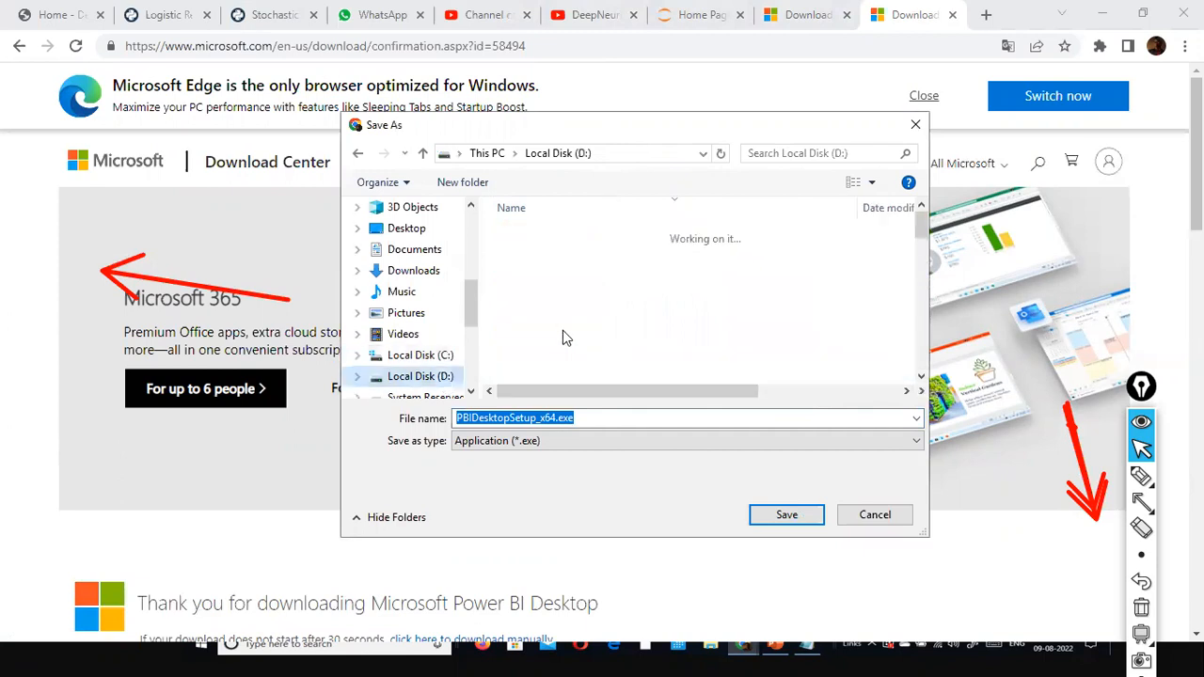
left_click(534, 326)
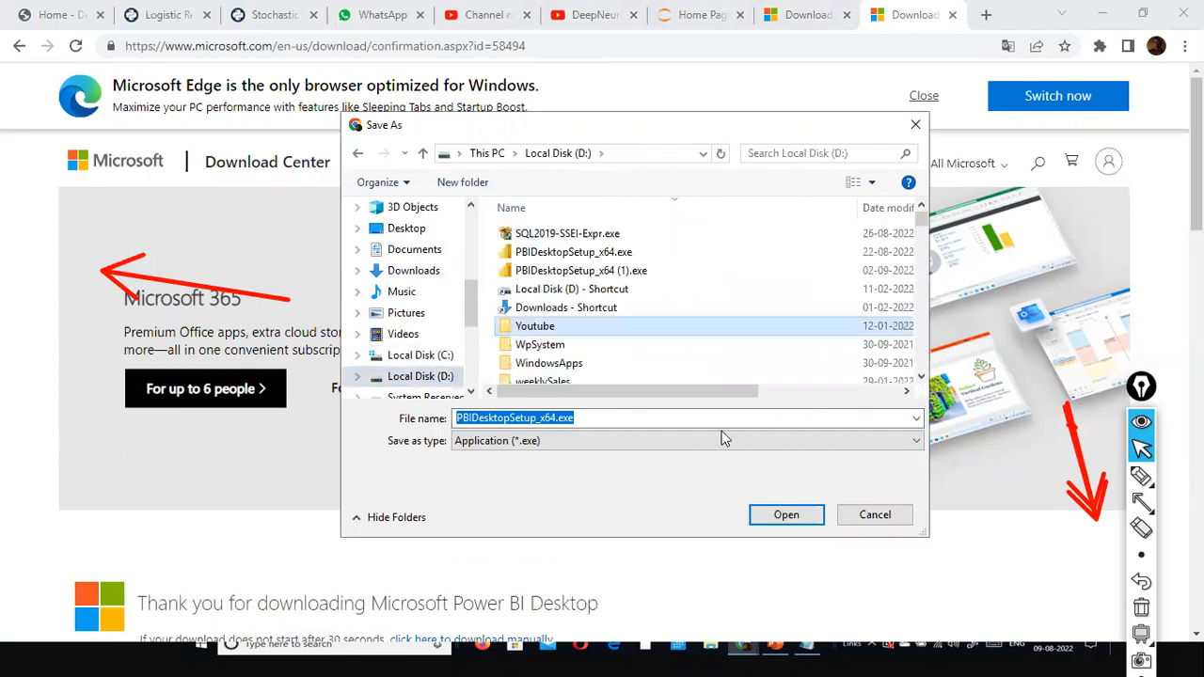
left_click(769, 513)
left_click(756, 511)
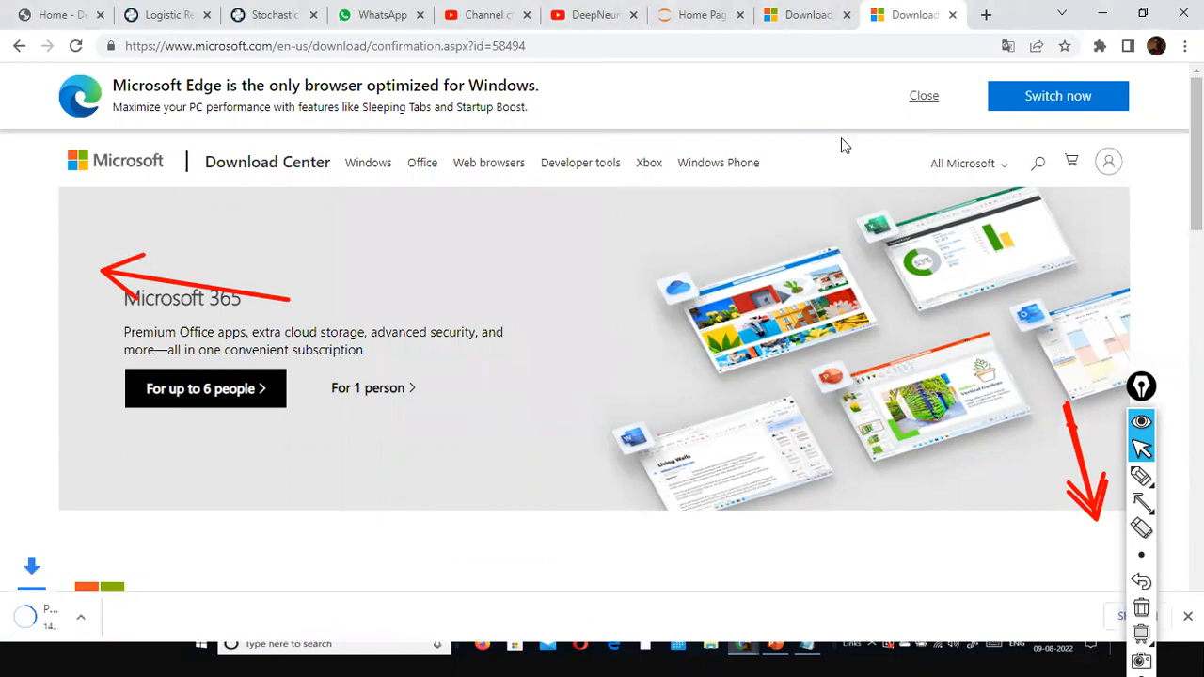
- Reduce the browser window from full size and show the downloaded Power BI setup file in its folder
left_click(1143, 14)
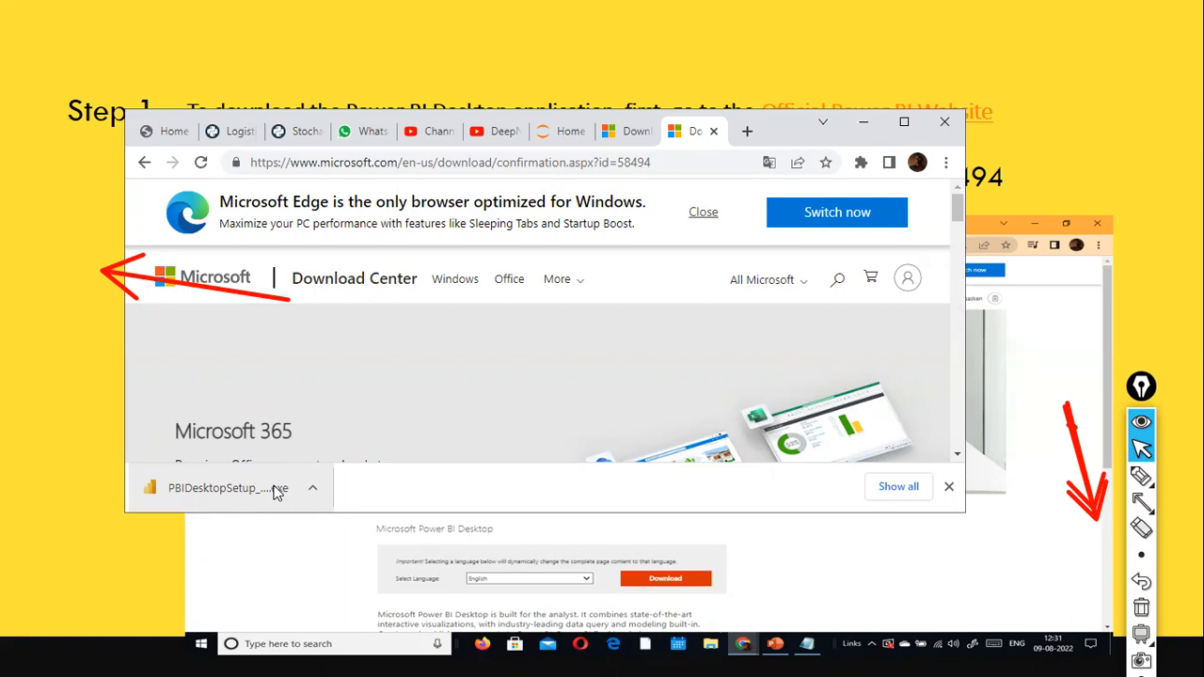
left_click(500, 20)
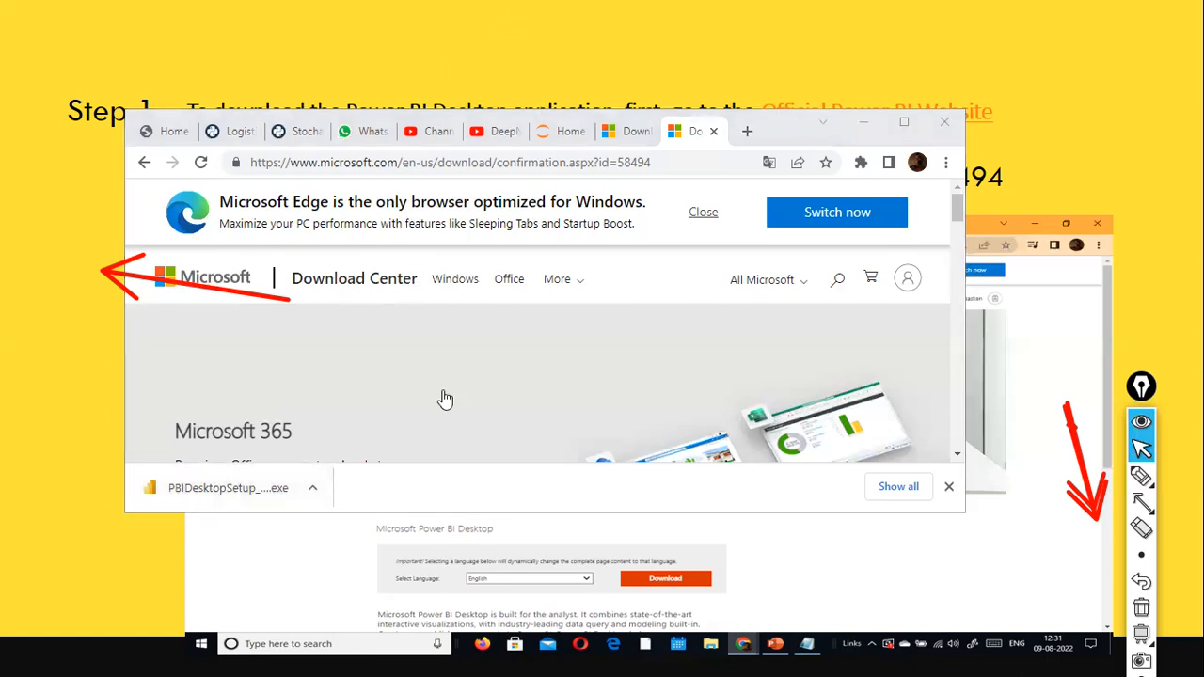
right_click(207, 493)
left_click(510, 459)
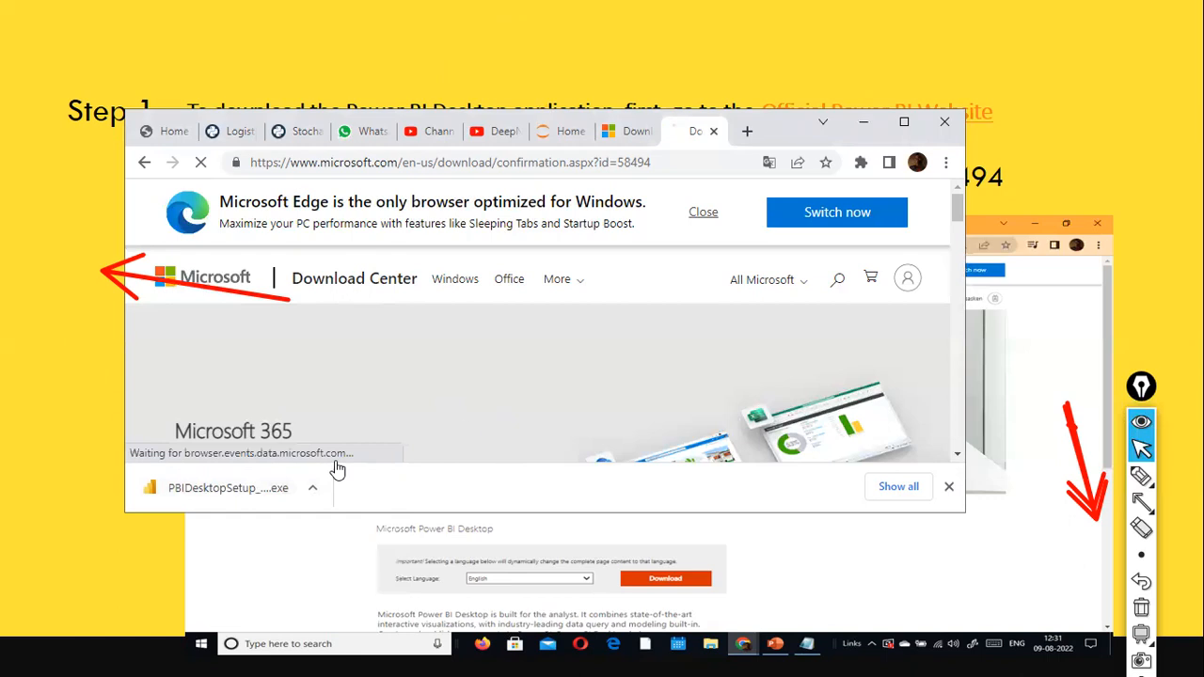
right_click(248, 497)
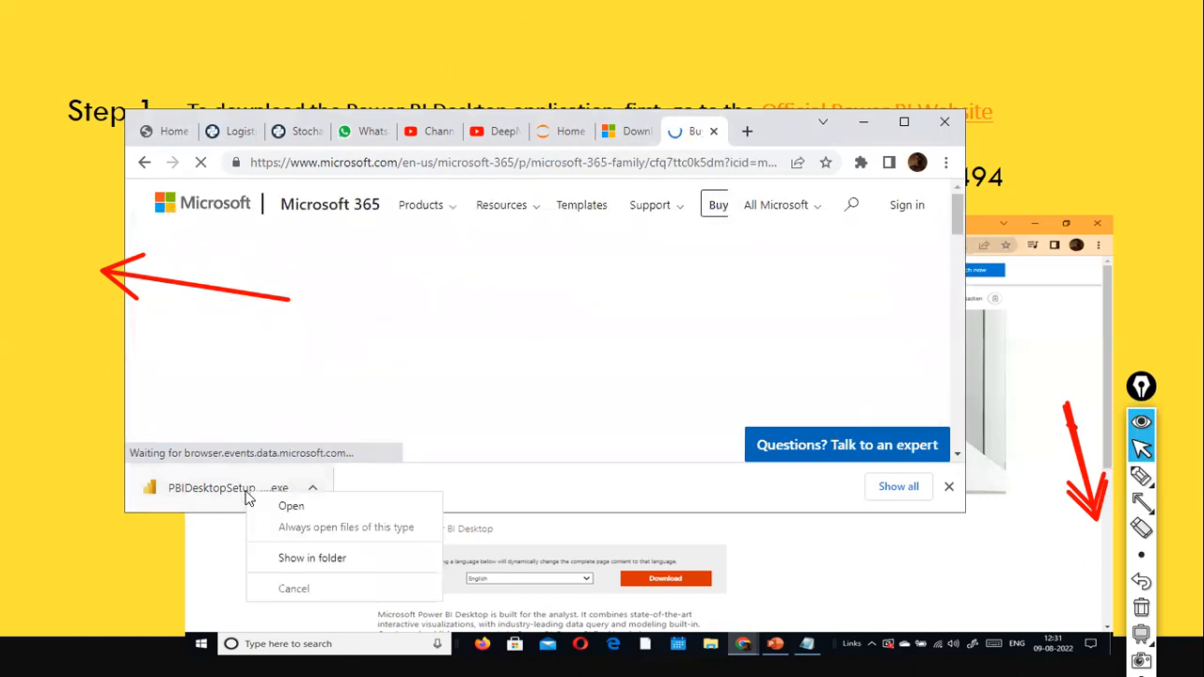
left_click(299, 557)
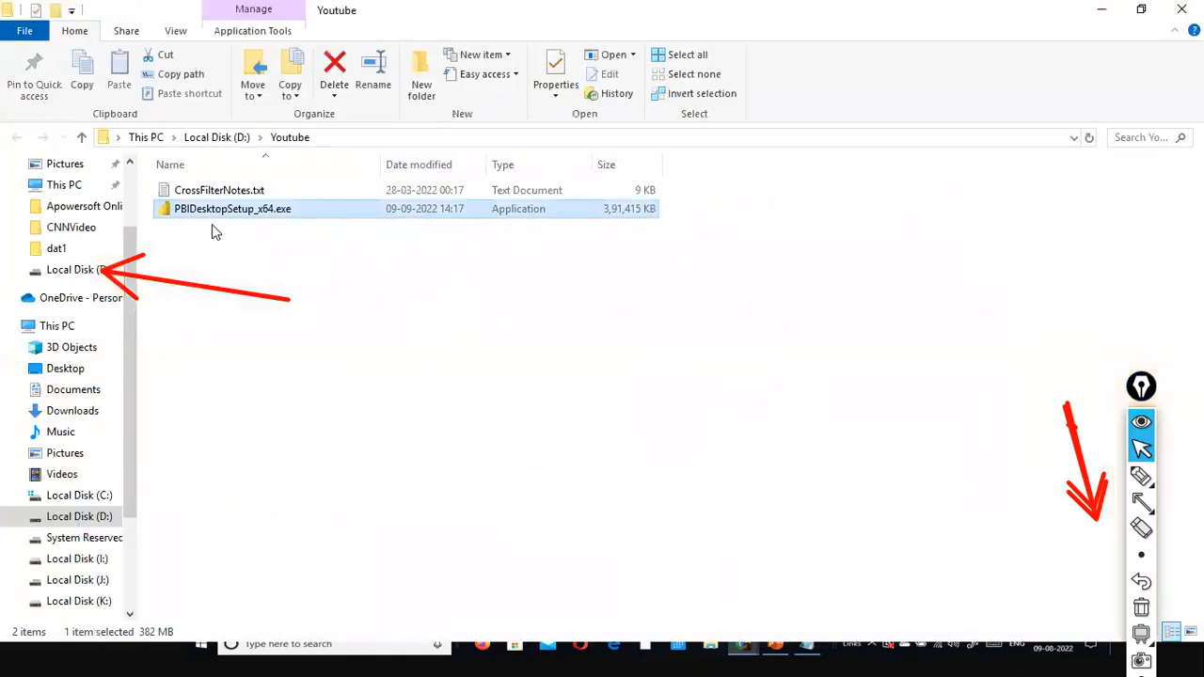
- Run PBIDesktopSetup_x64.exe from the Youtube folder, approve the security warning and continue the setup wizard in English
double_click(245, 211)
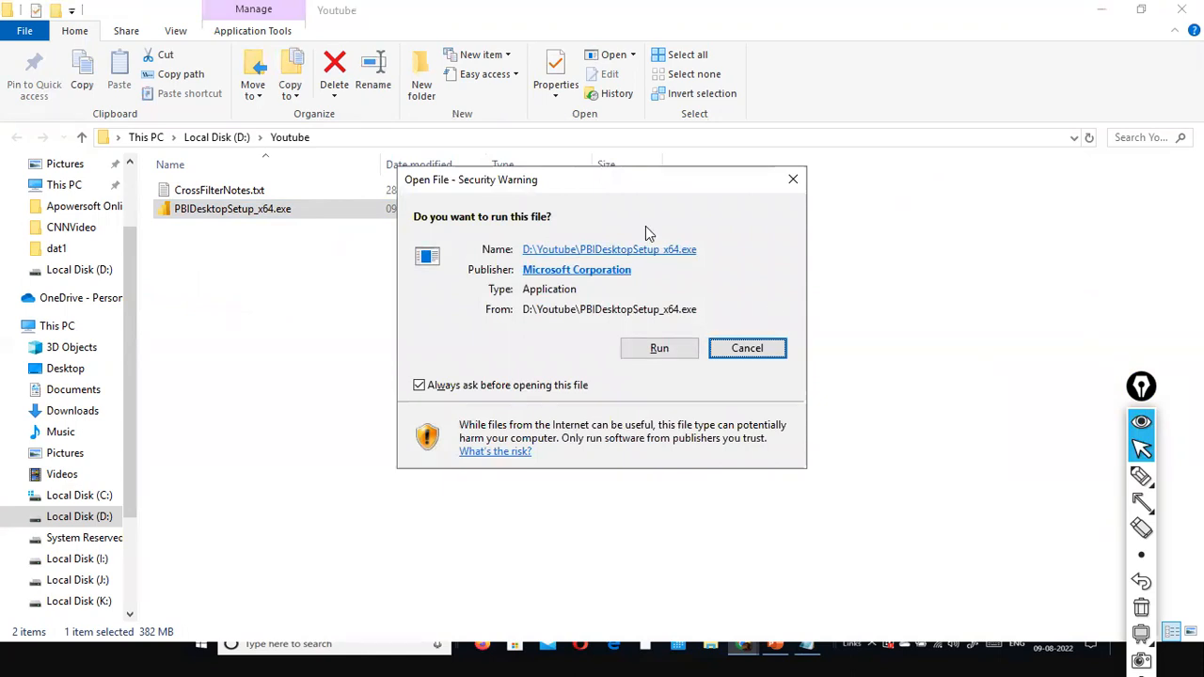
left_click_drag(623, 188, 591, 232)
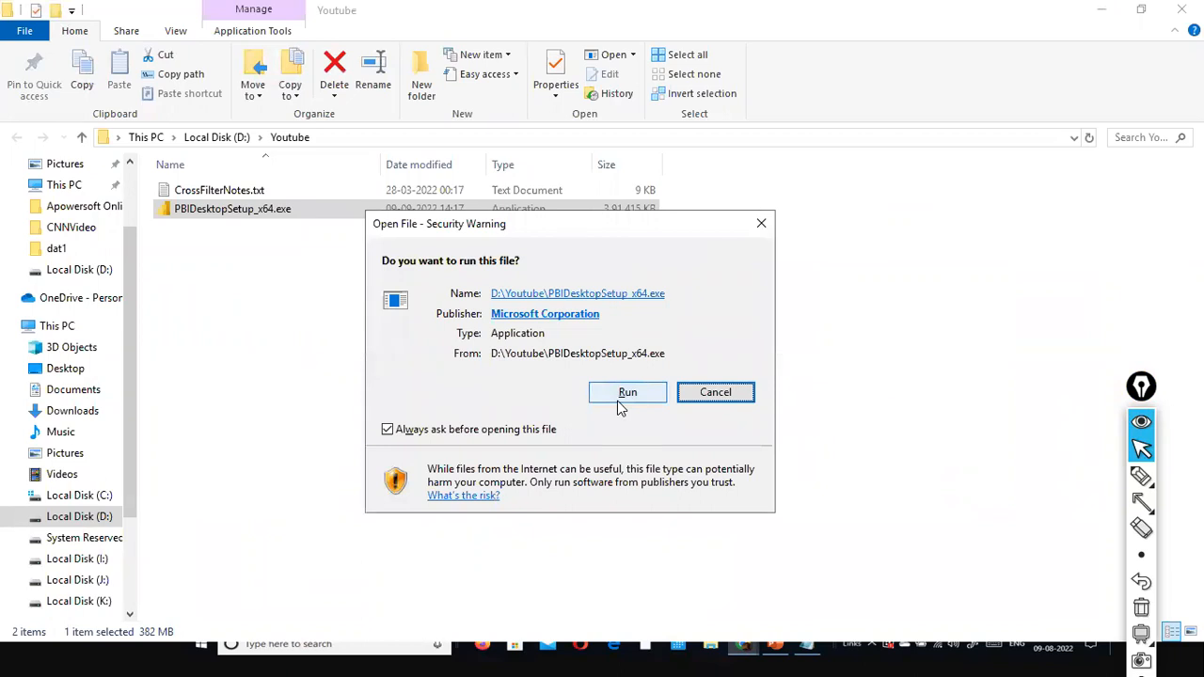
left_click(634, 393)
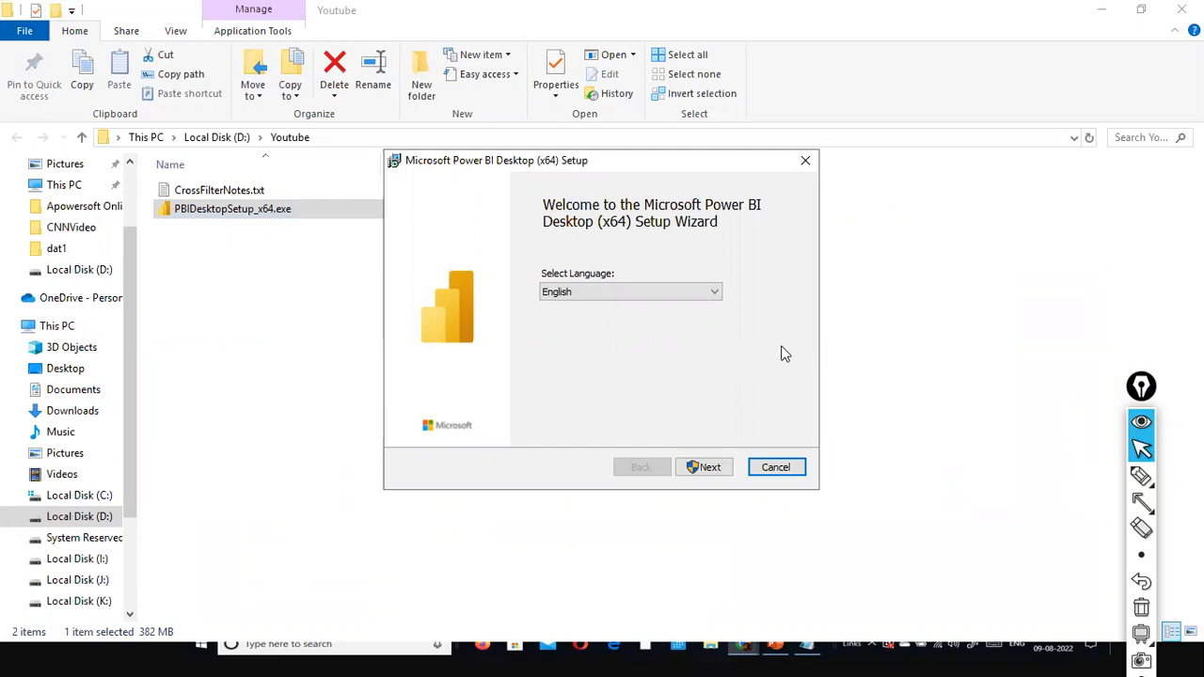
left_click(708, 468)
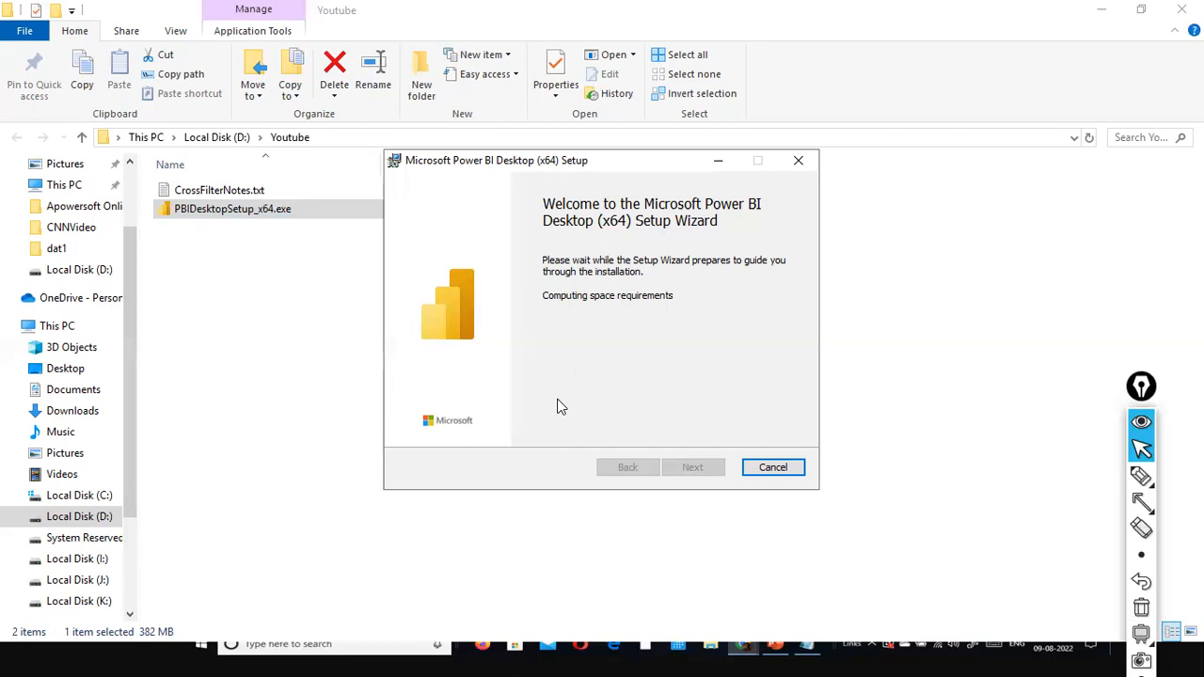
- Switch to the PowerPoint slide show on installing Power BI Desktop and advance it to the Step 7 slide
key("alt+Tab")
key("alt+Tab")
key("alt+Tab")
key("alt+Tab")
key("alt+Tab")
key("alt+Tab")
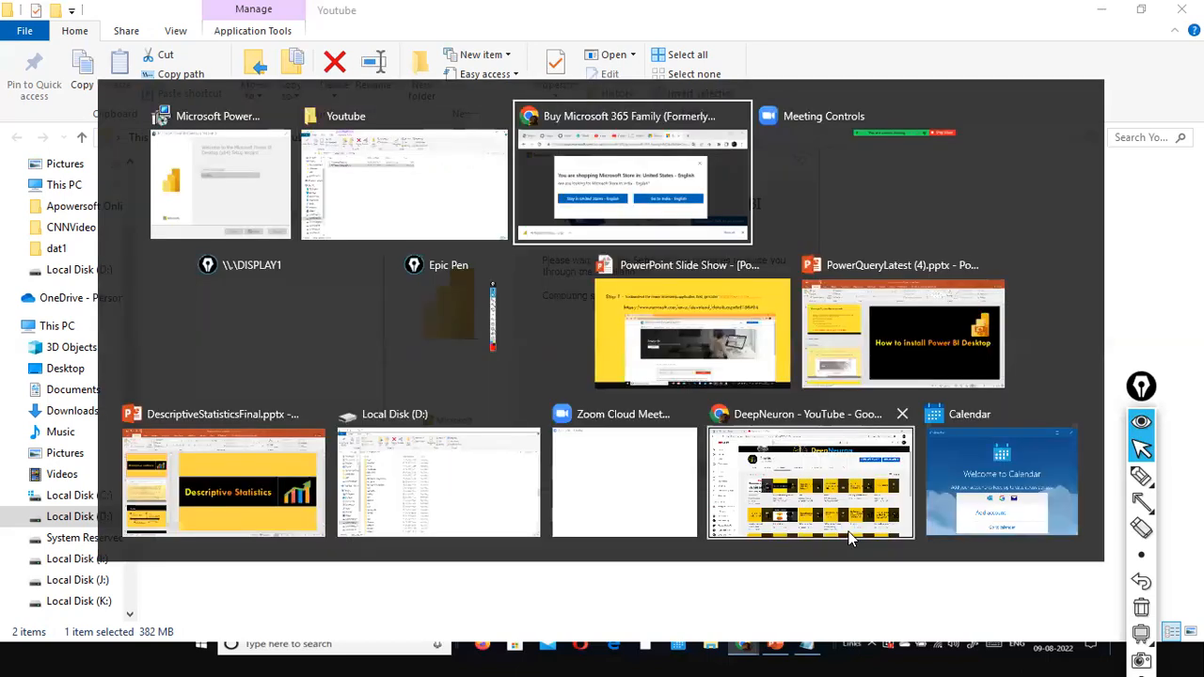
key("Right")
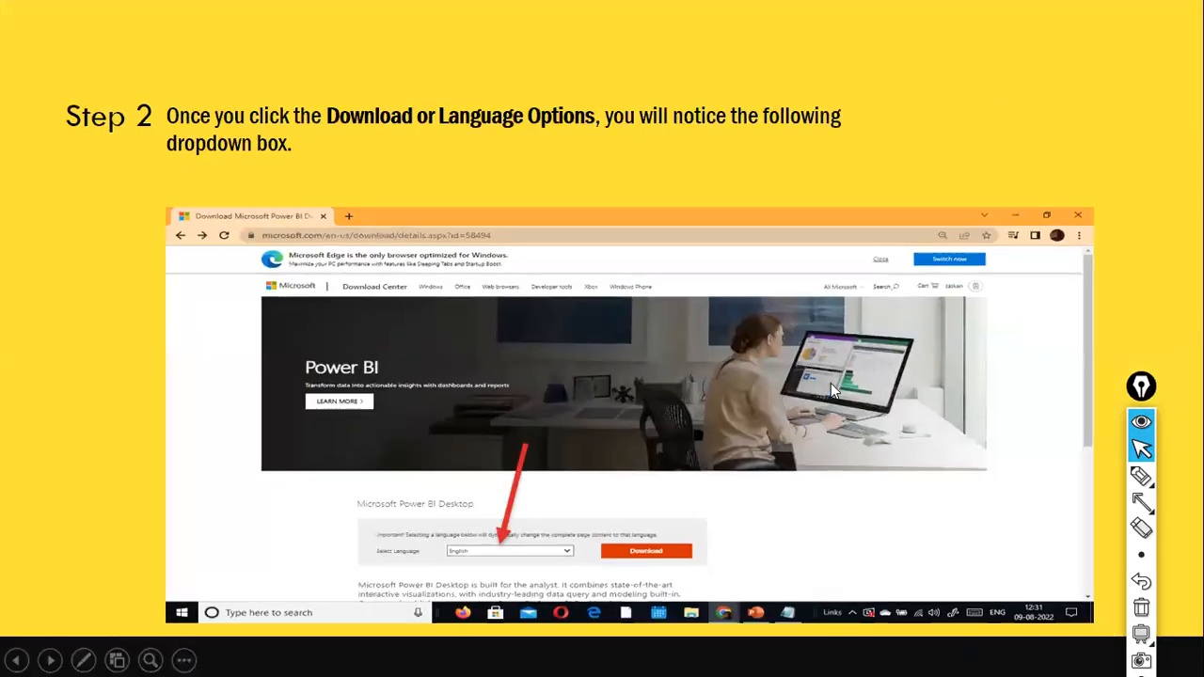
key("Right")
key("Right")
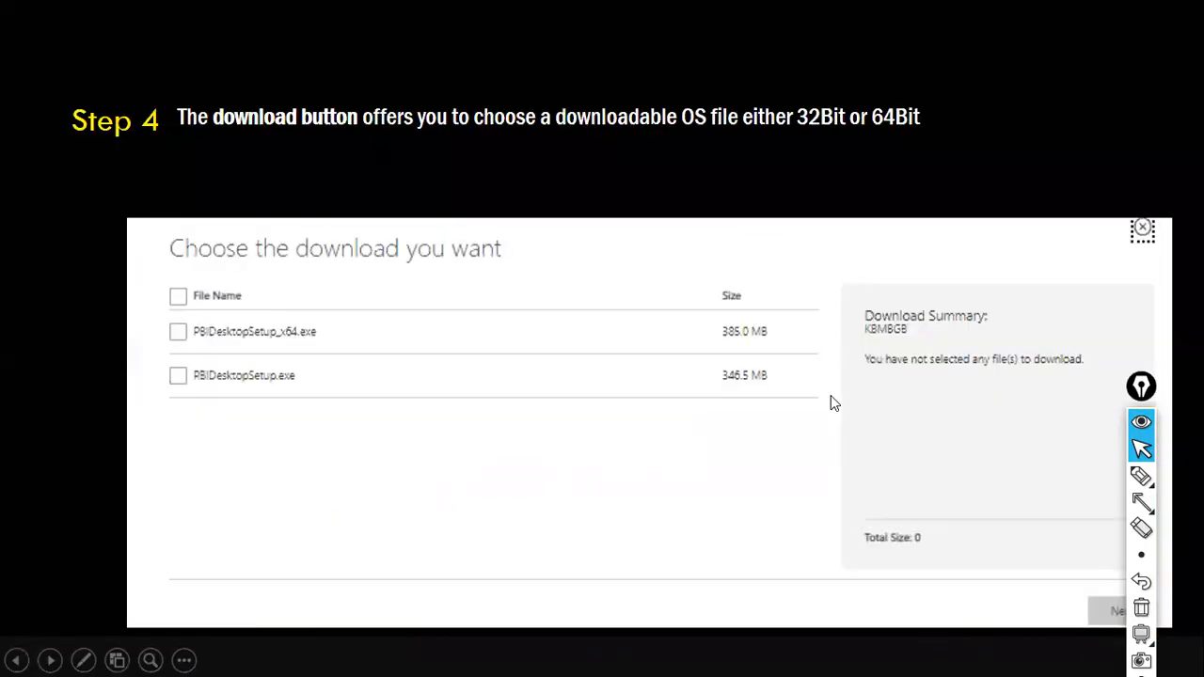
key("Right")
key("Right")
key("Right")
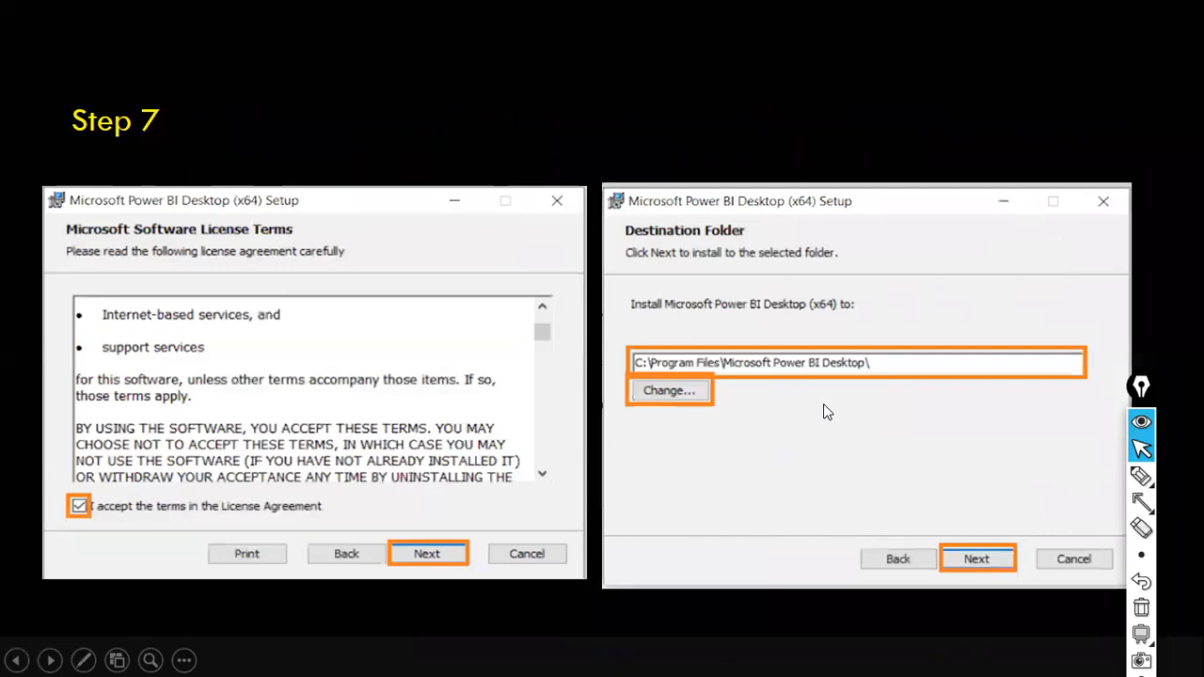
- Go back to the Step 6 slide, compare it with the running setup wizard, and advance to the slide on starting the installation
key("Left")
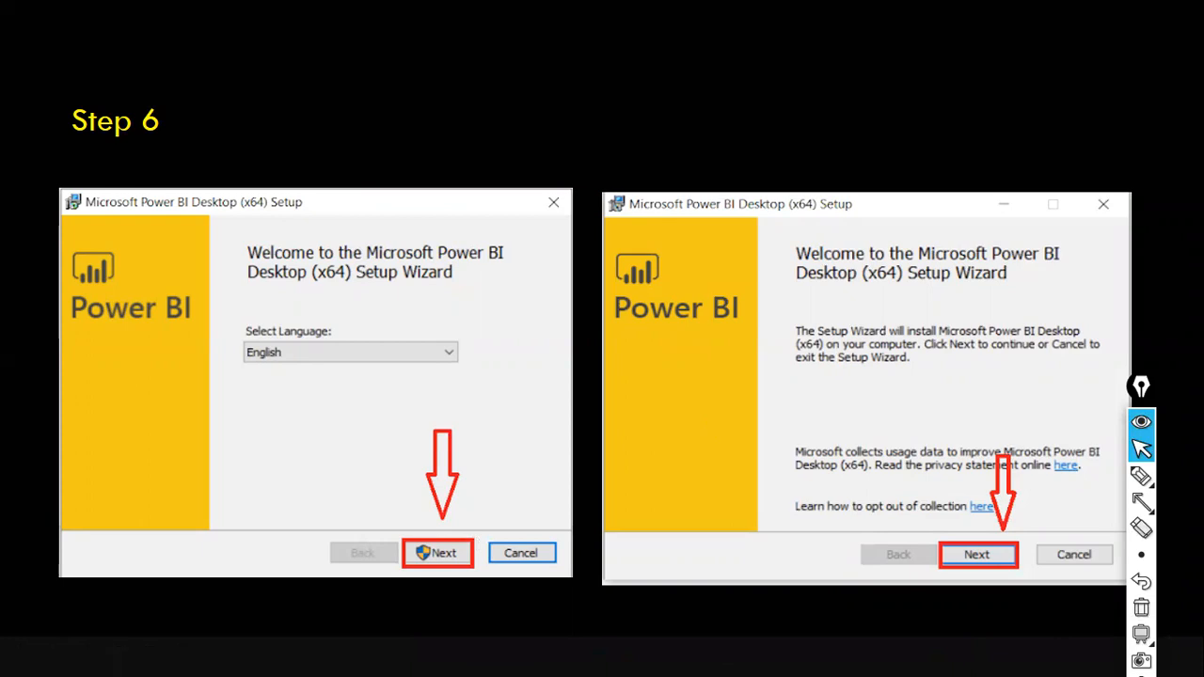
key("alt+Tab")
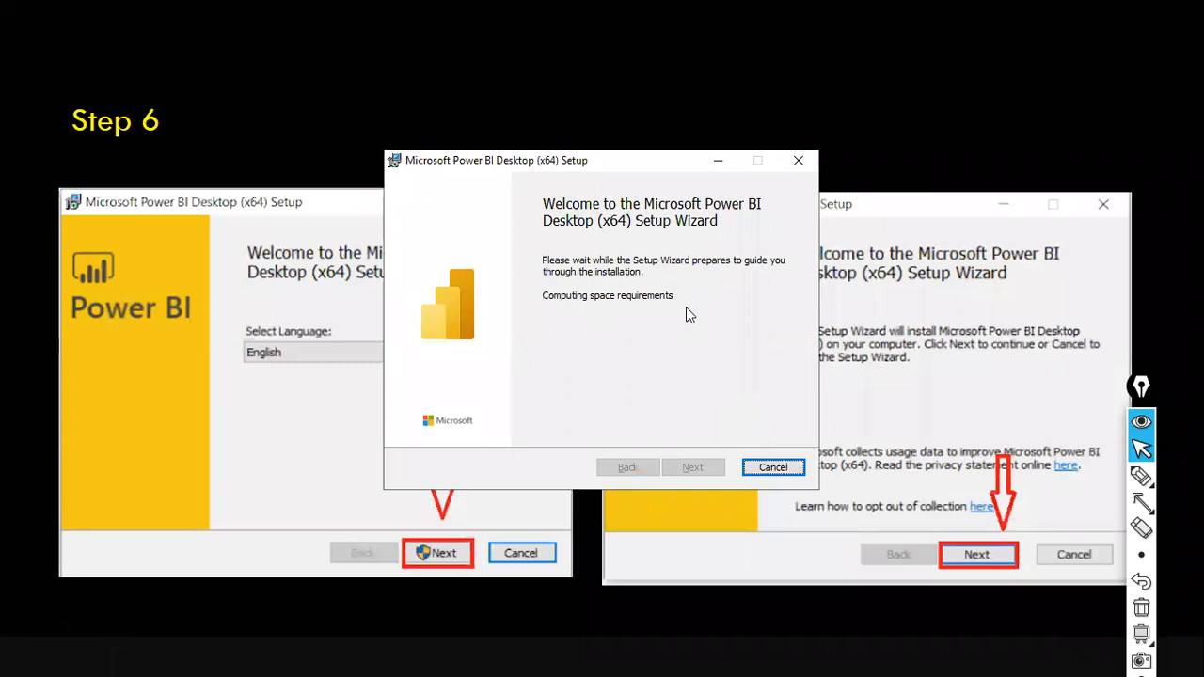
key("alt+Tab")
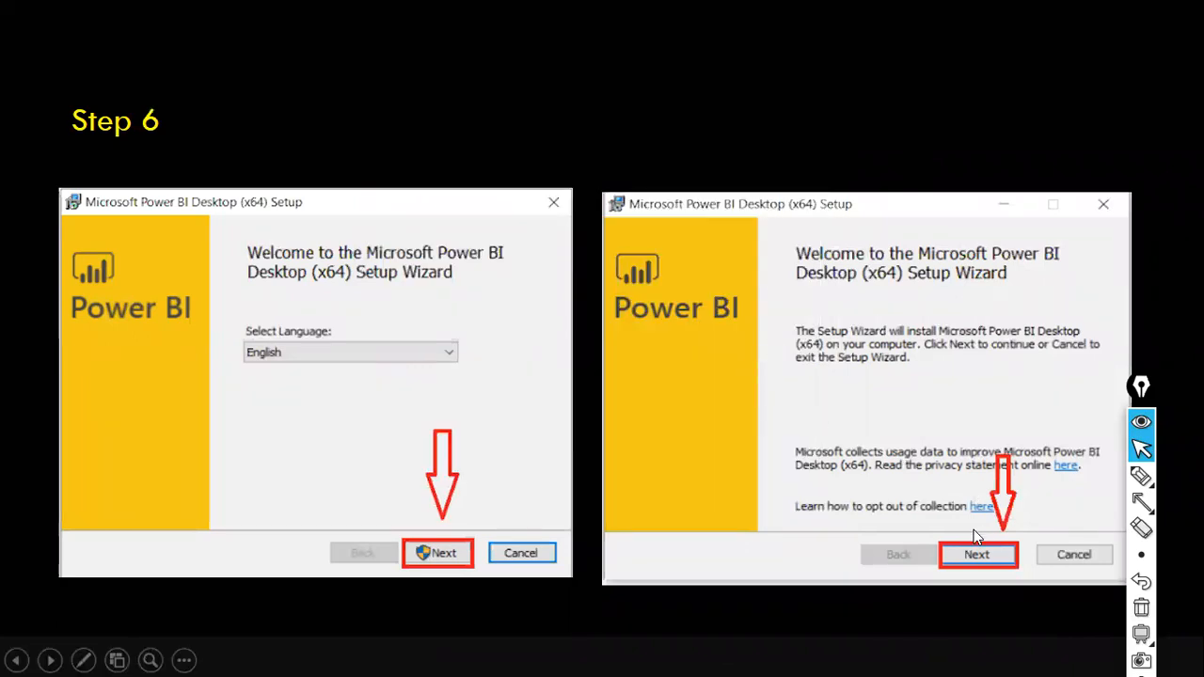
left_click(901, 457)
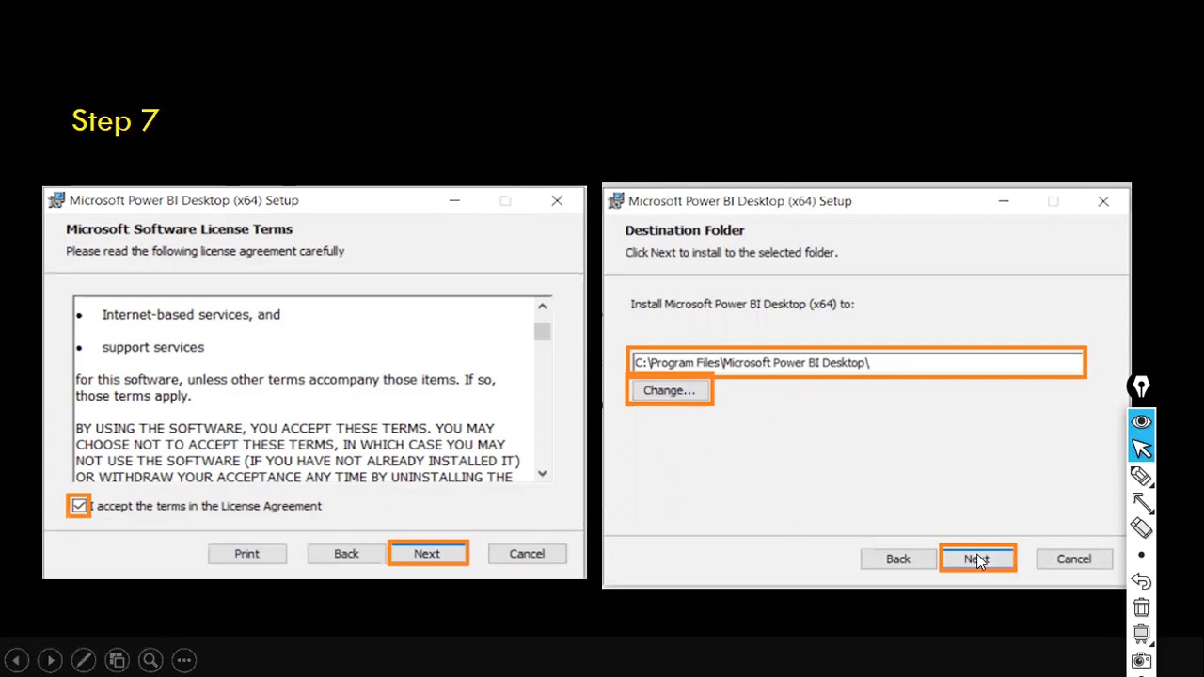
left_click(982, 509)
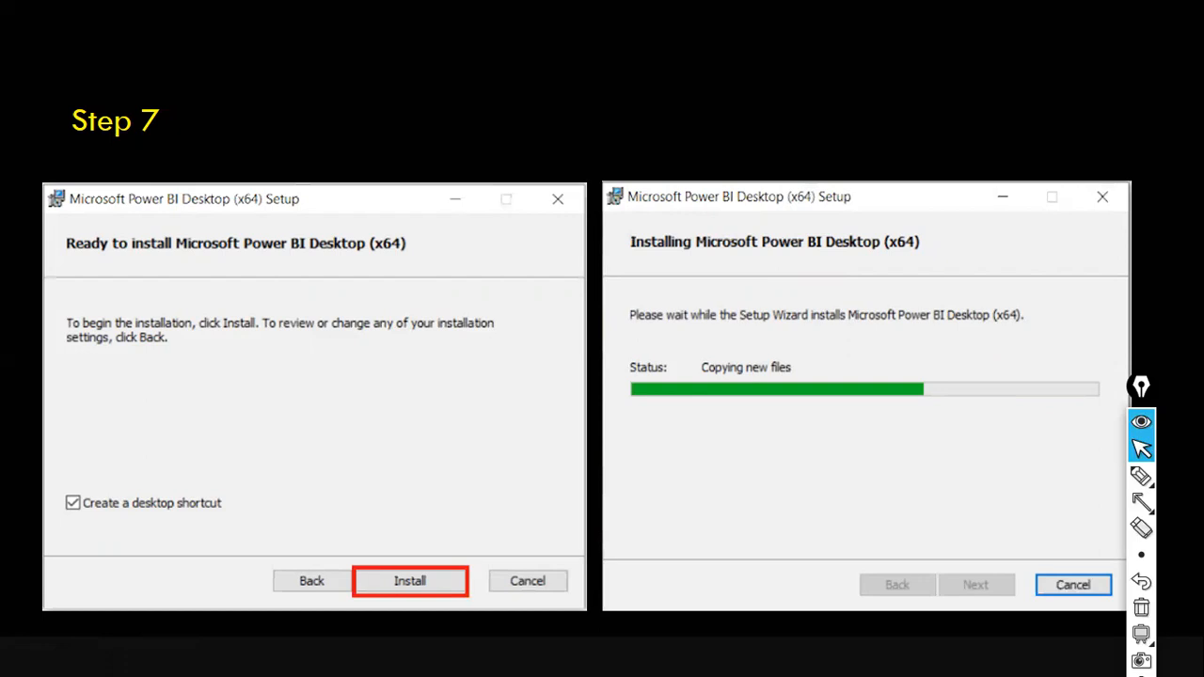
- Return to the Power BI Desktop setup wizard, cancel the installation and close the wizard
key("alt+Tab")
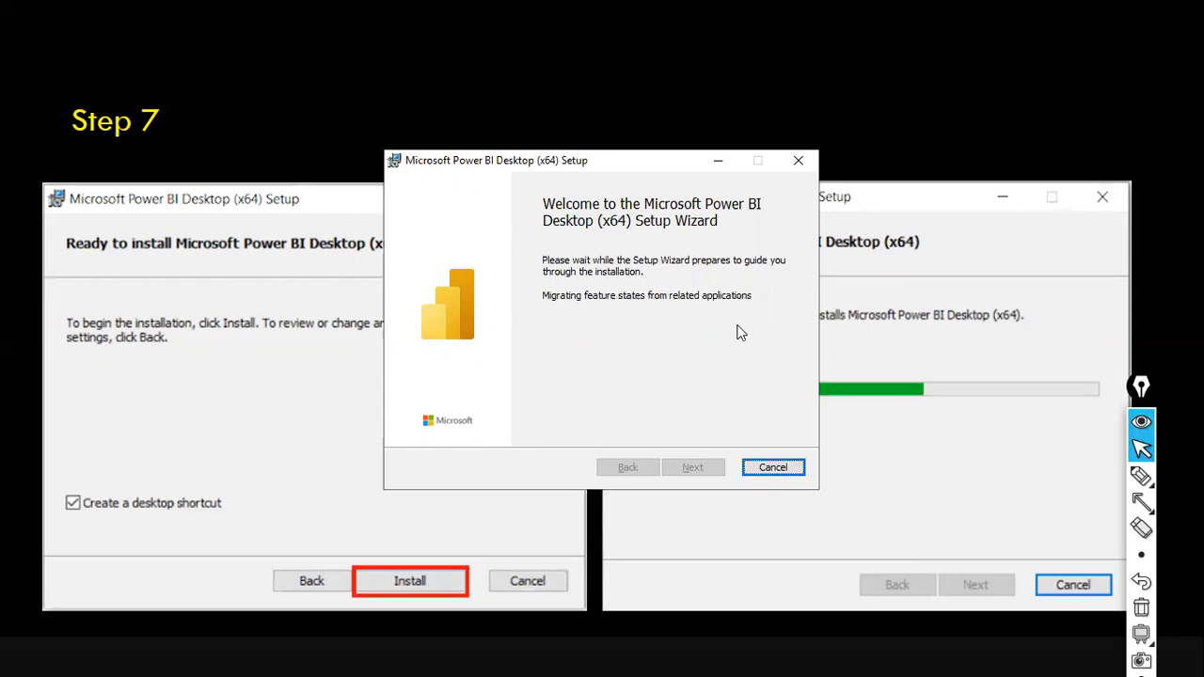
left_click(771, 467)
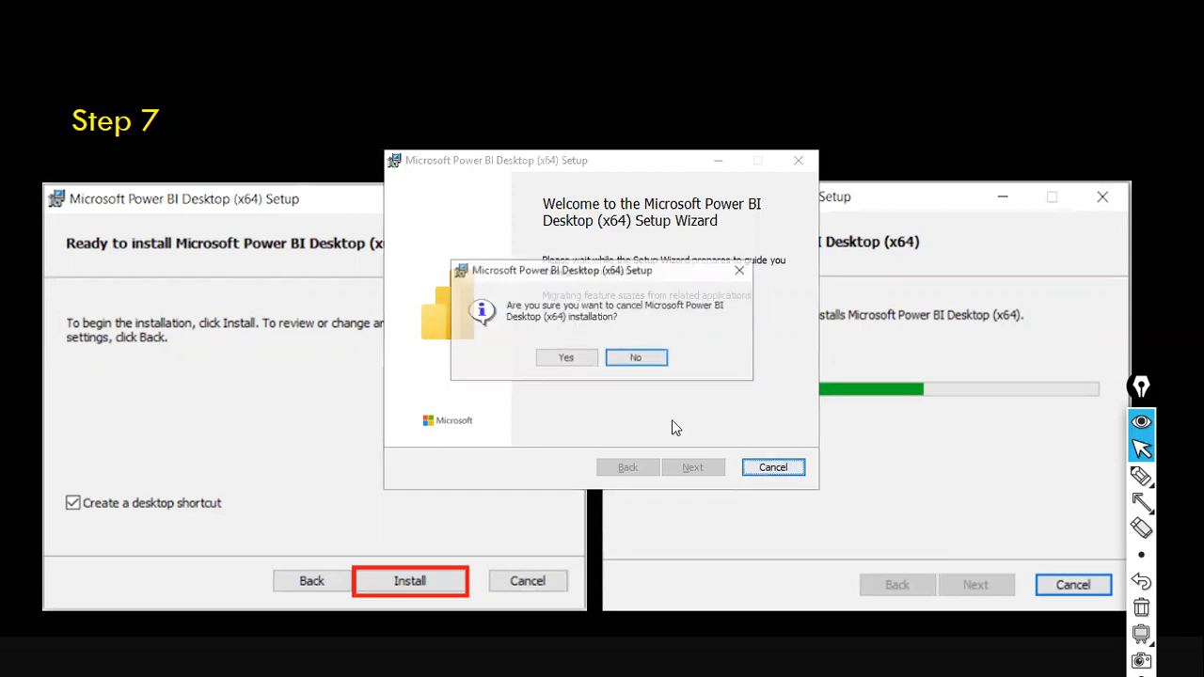
left_click(567, 358)
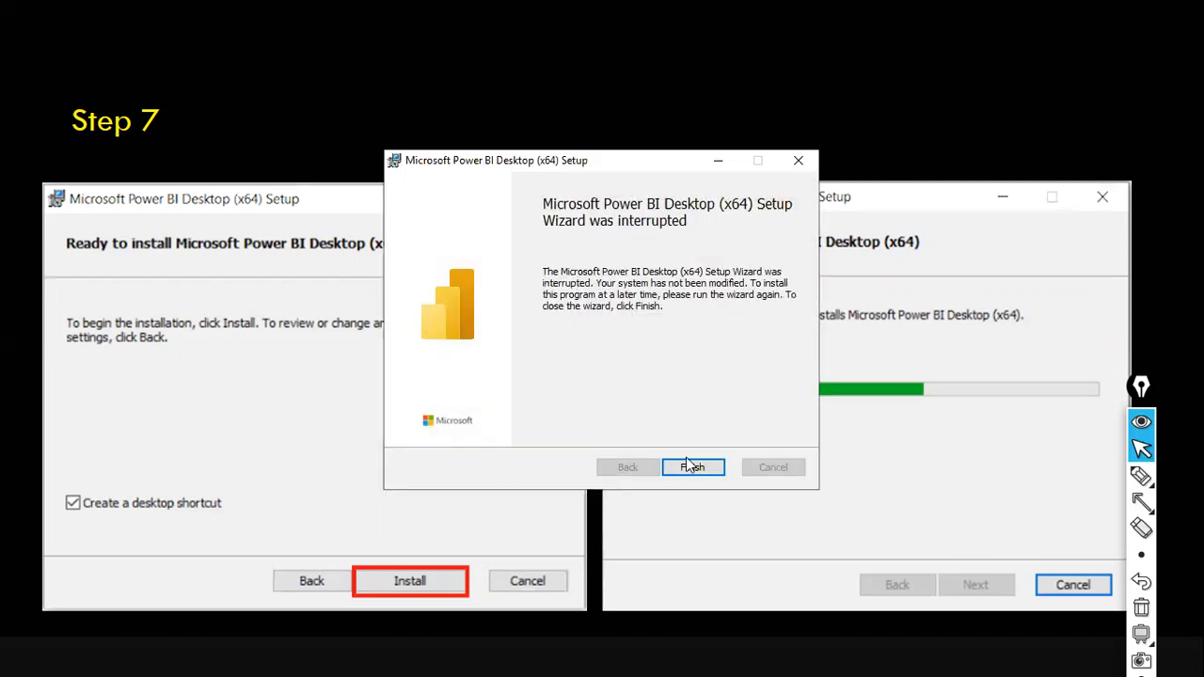
left_click(694, 467)
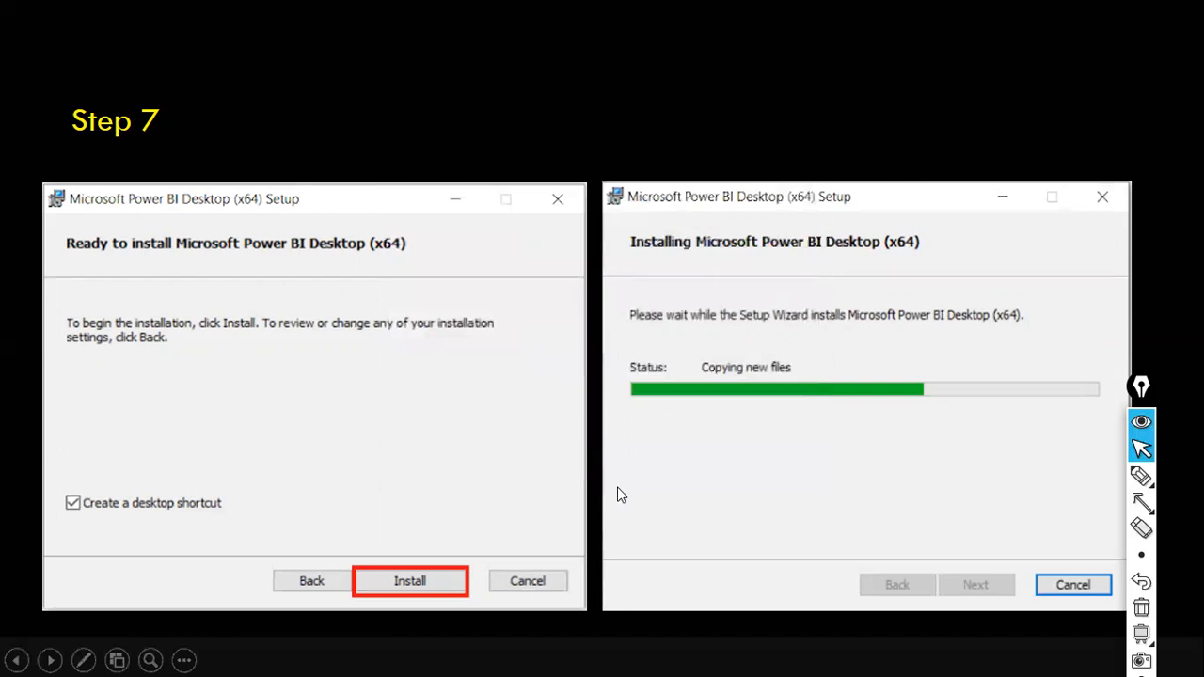
- Draw red arrows on the Step 7 slide at the wait message and the close control of the installing window
key("Left")
key("Left")
key("Right")
key("Left")
key("a")
mouse_move(661, 133)
left_mouse_down()
mouse_move(694, 279)
mouse_move(684, 303)
left_mouse_up()
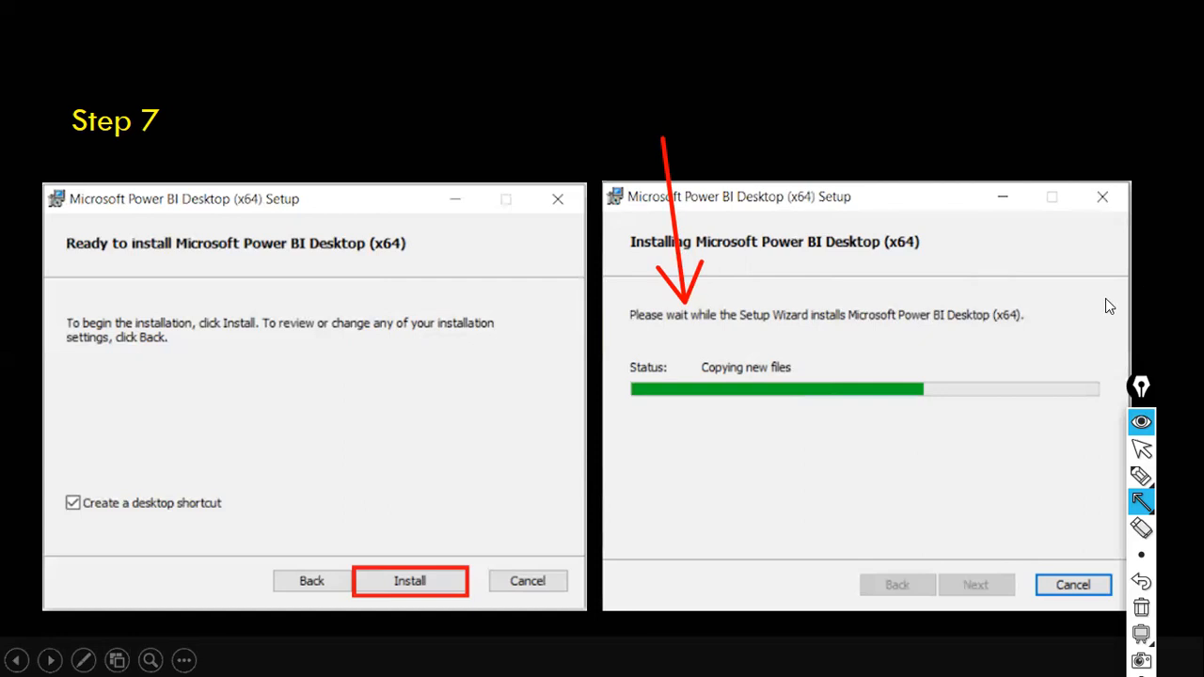
left_click_drag(1106, 298, 1104, 203)
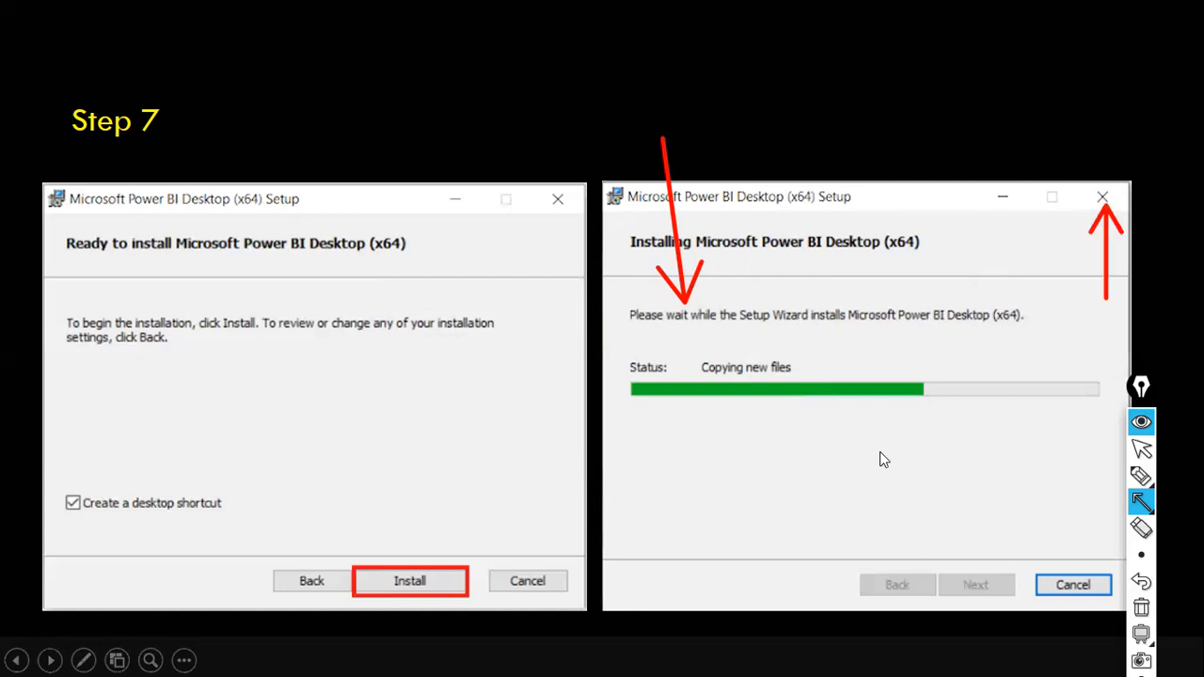
left_click(1141, 449)
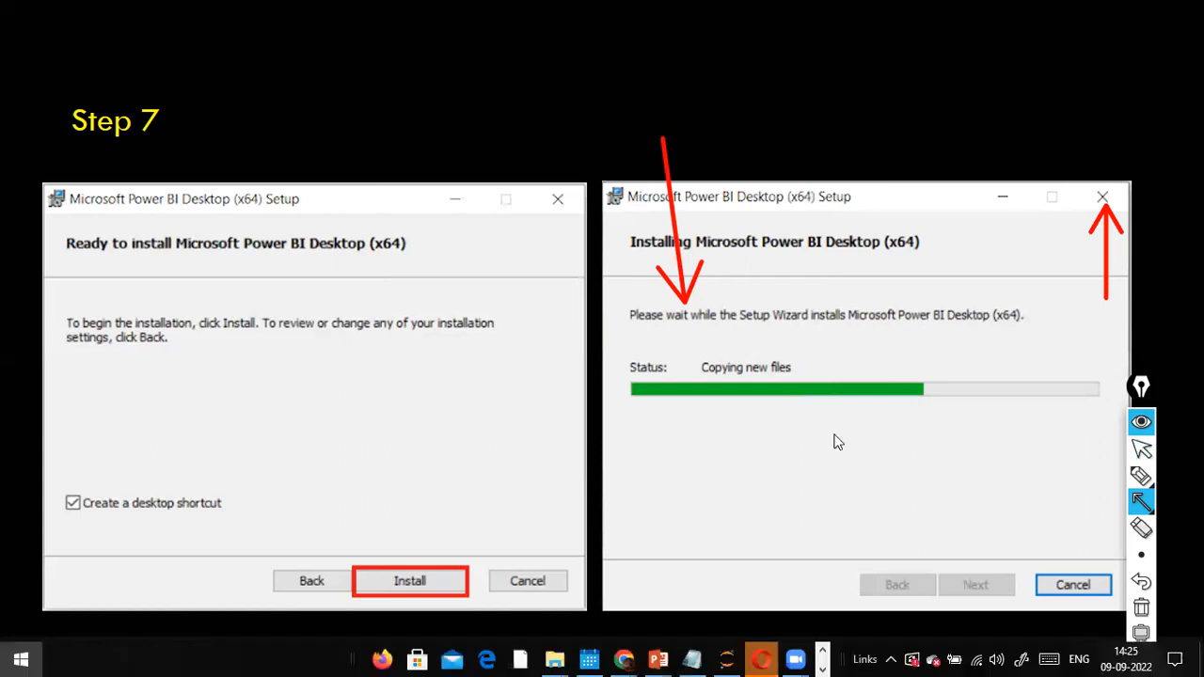
- Try to launch the Power BI Desktop app from a Windows search for POWER BI DESKTOP
key("super")
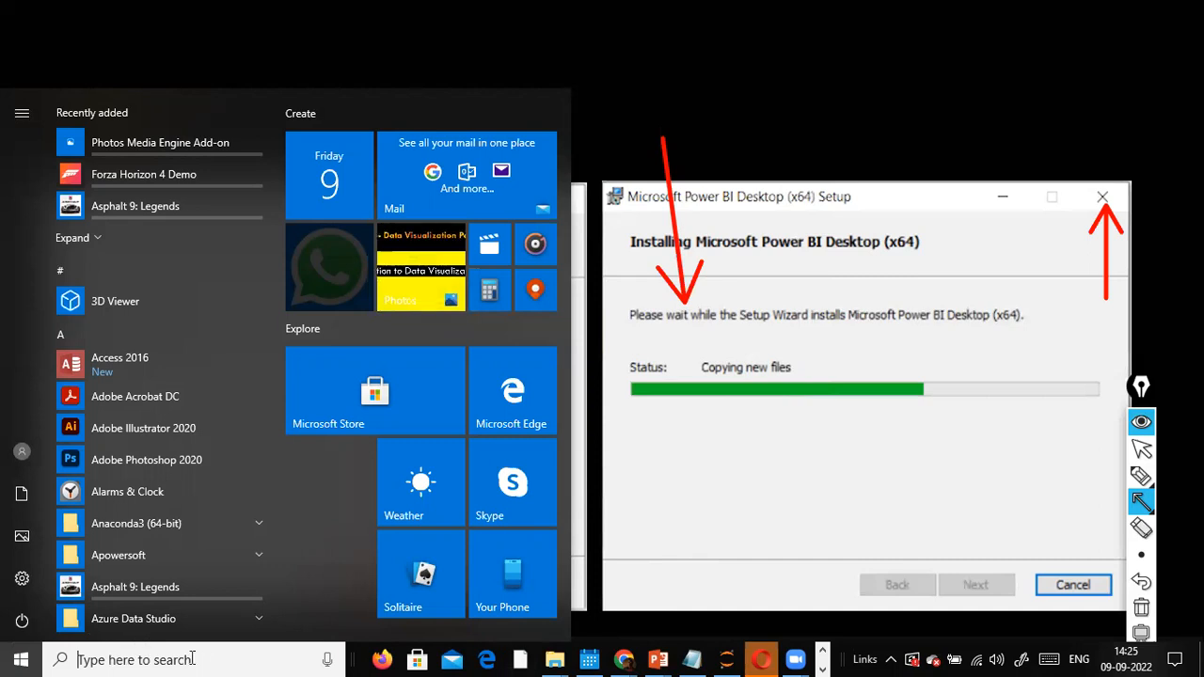
type("POWER")
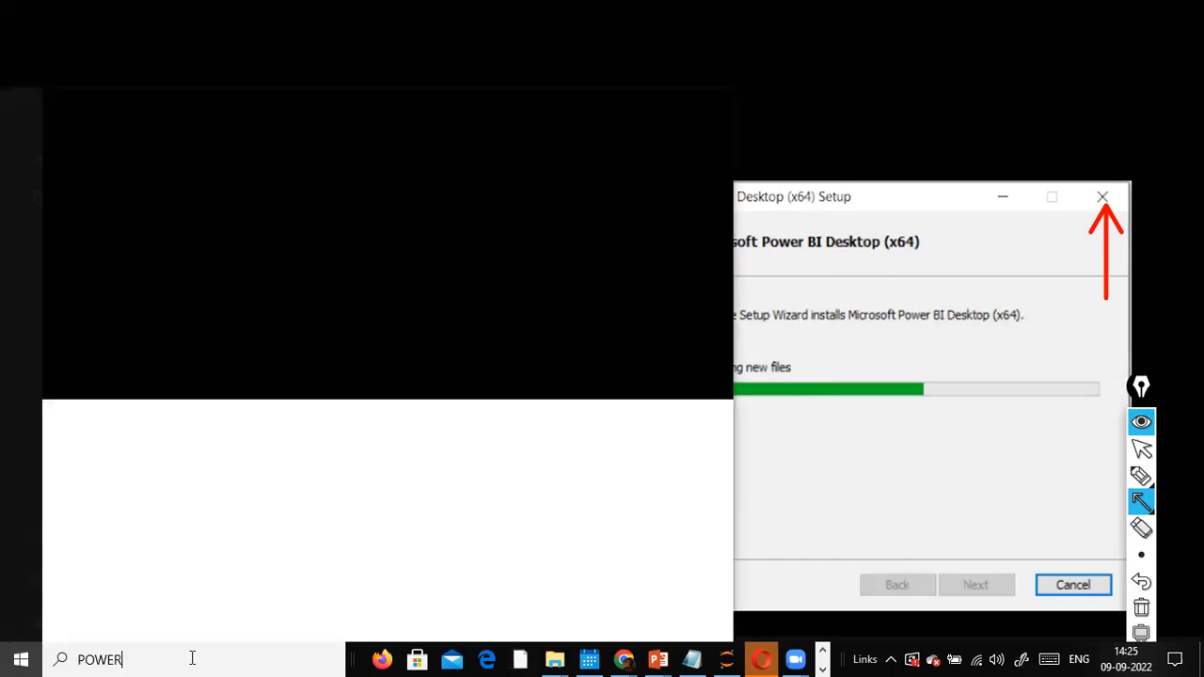
type(" BI DESKTO")
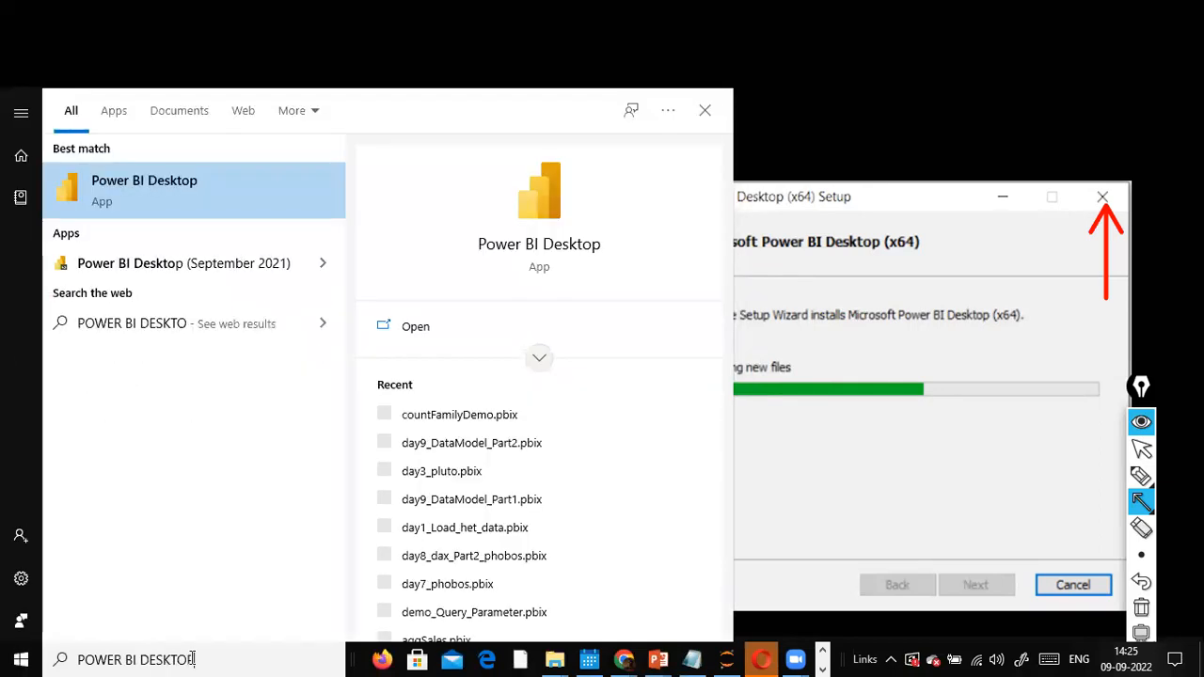
type("P")
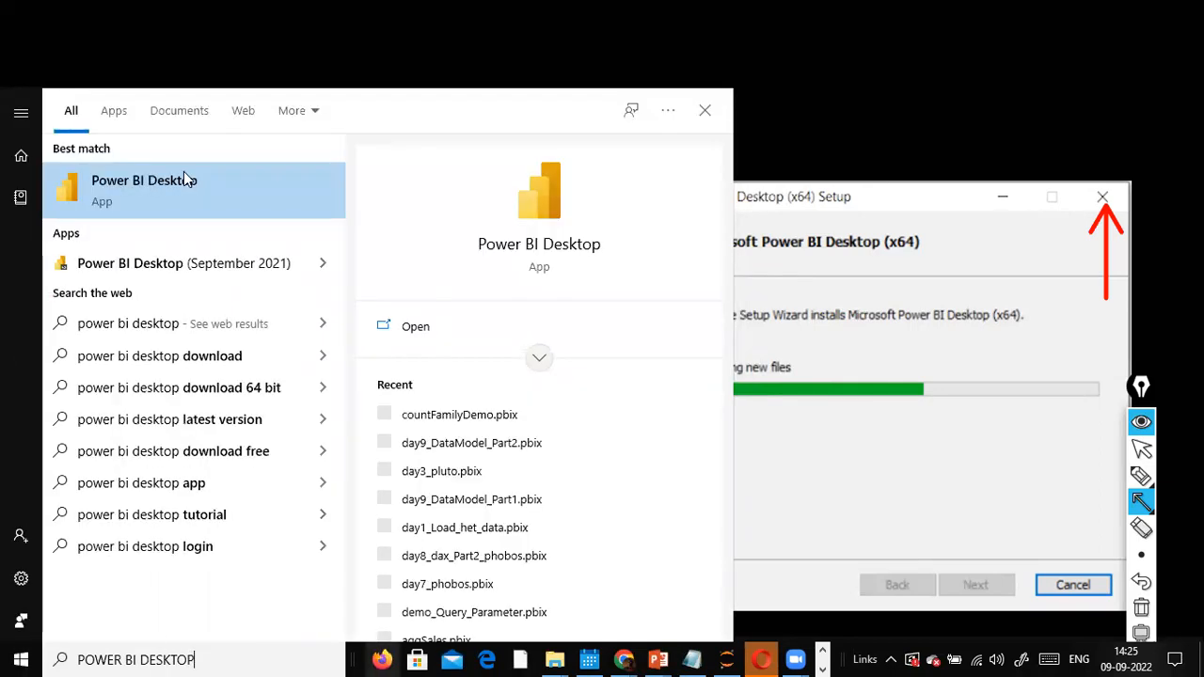
left_click(193, 184)
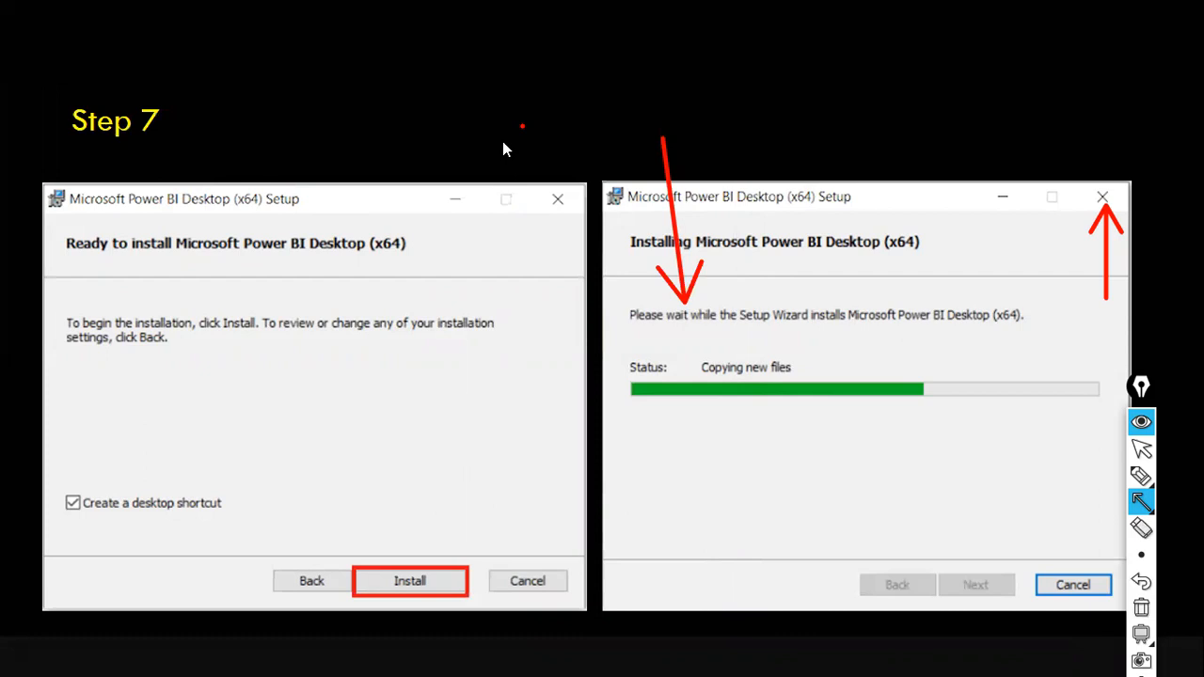
- Clear the screen down to the desktop by ending the slide show, minimizing the Youtube folder and closing EaseUS MobiMover
key("Escape")
key("Escape")
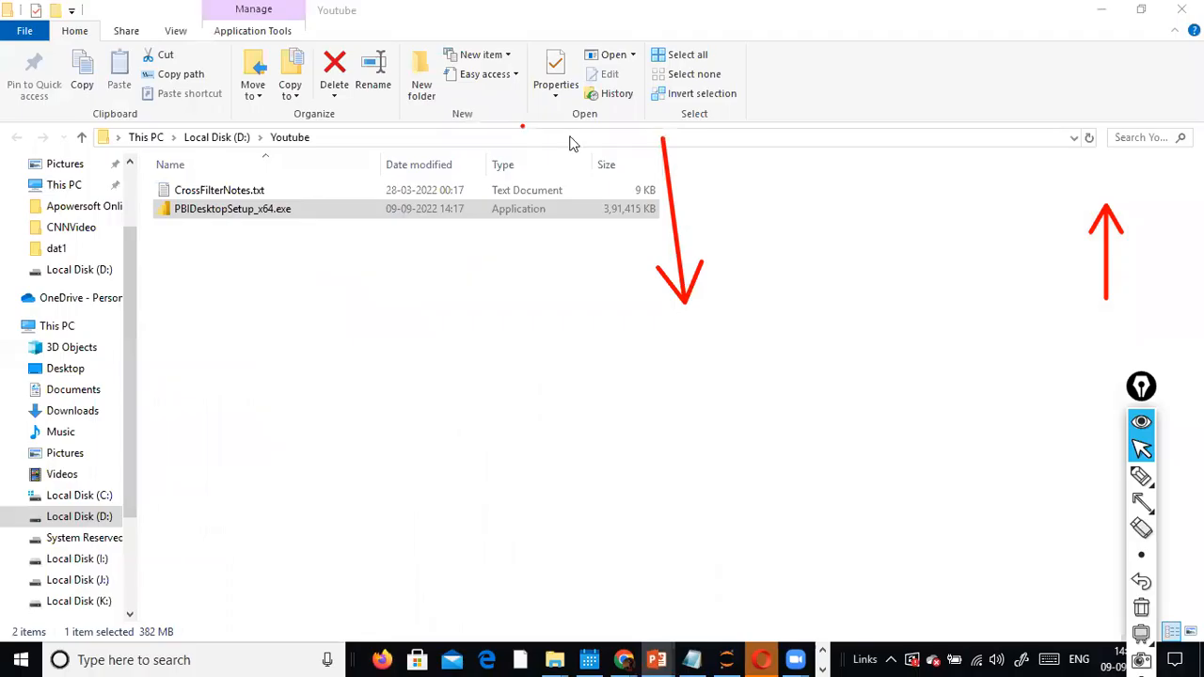
left_click(1097, 11)
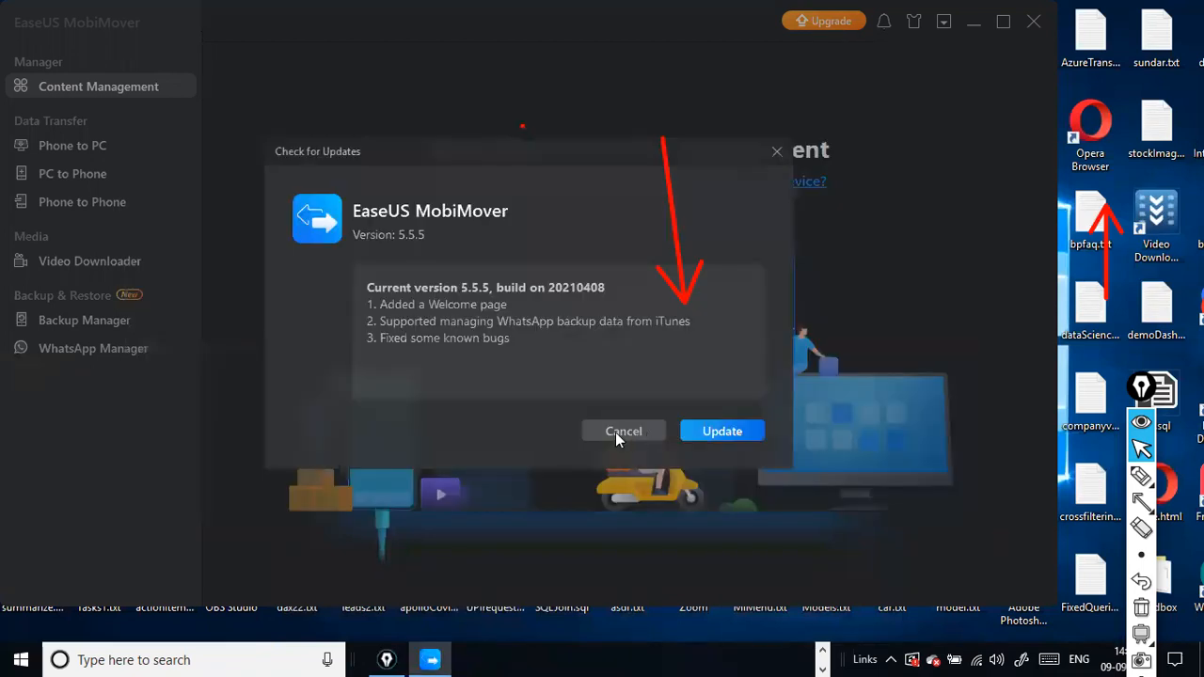
left_click(619, 432)
left_click(1032, 29)
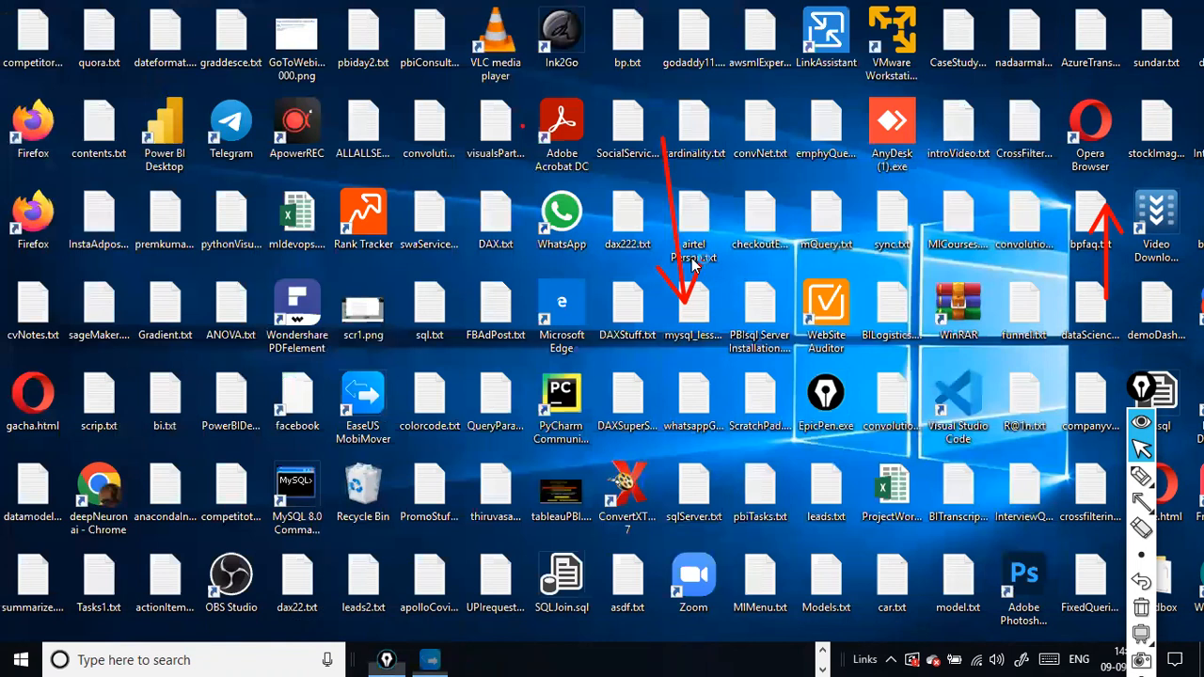
- Search Windows for POWER BI DESK and open the Power BI Desktop app
left_click(179, 658)
type("P")
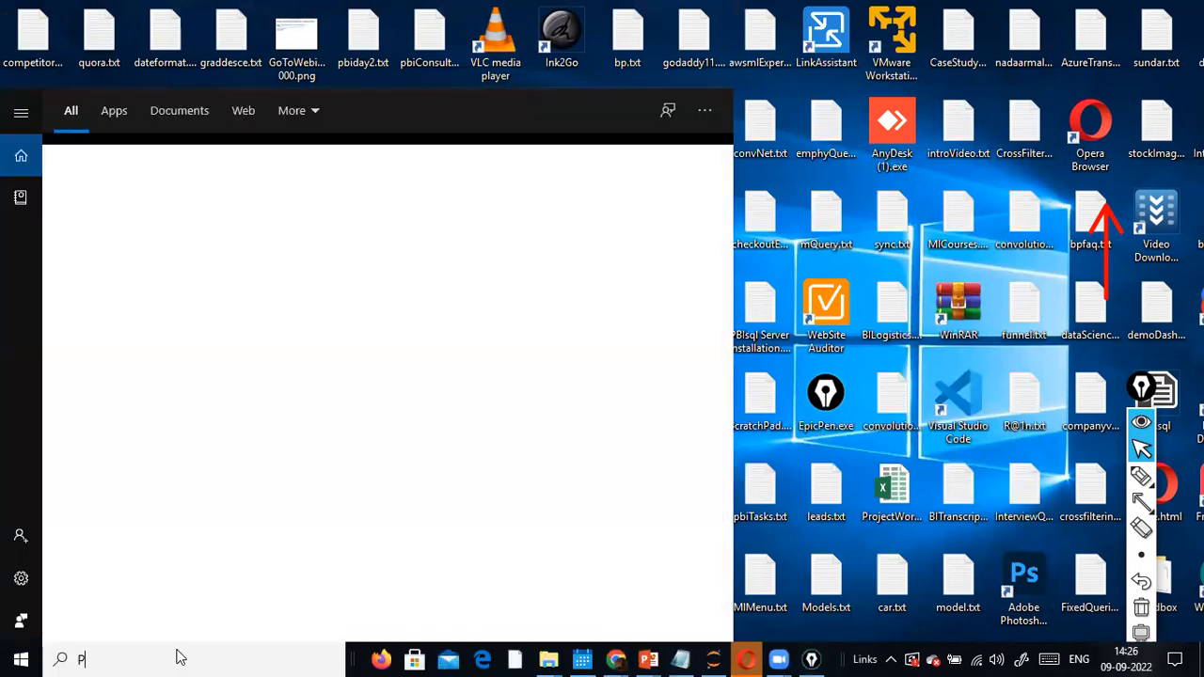
type("OWER BI DESK")
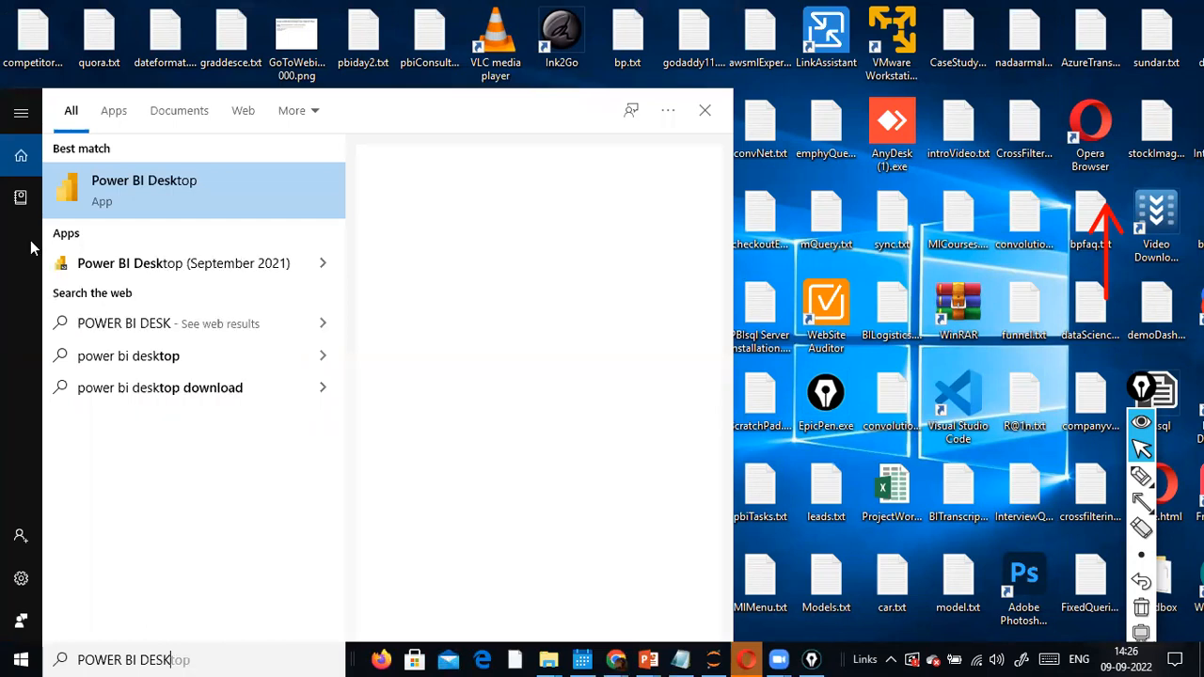
left_click(418, 328)
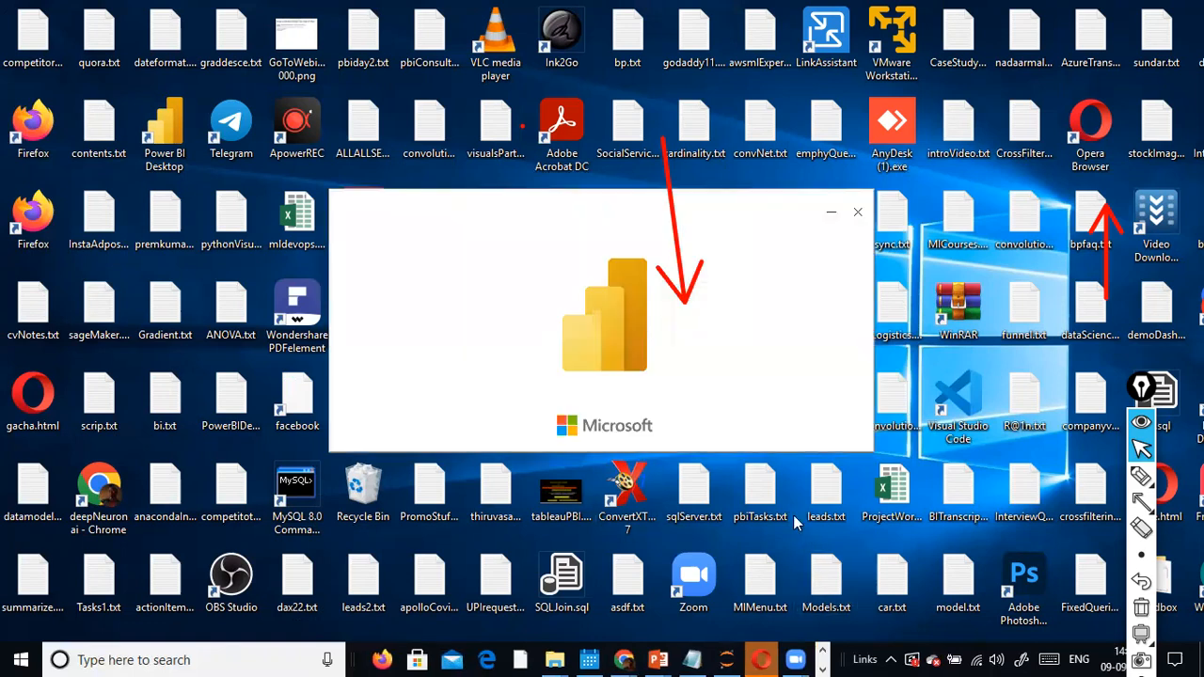
left_click(822, 667)
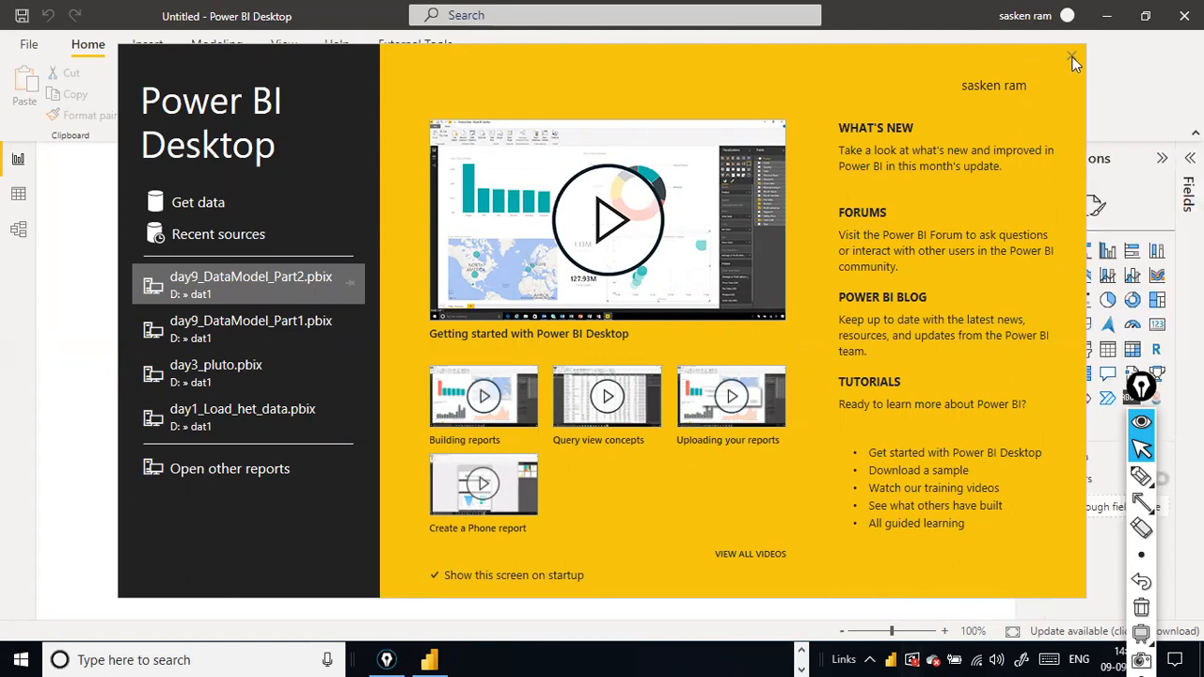
- Mark the welcome screen's close control with a red arrow and close the welcome screen
key("ctrl+shift+a")
left_click_drag(1044, 129, 1073, 70)
key("ctrl+shift+2")
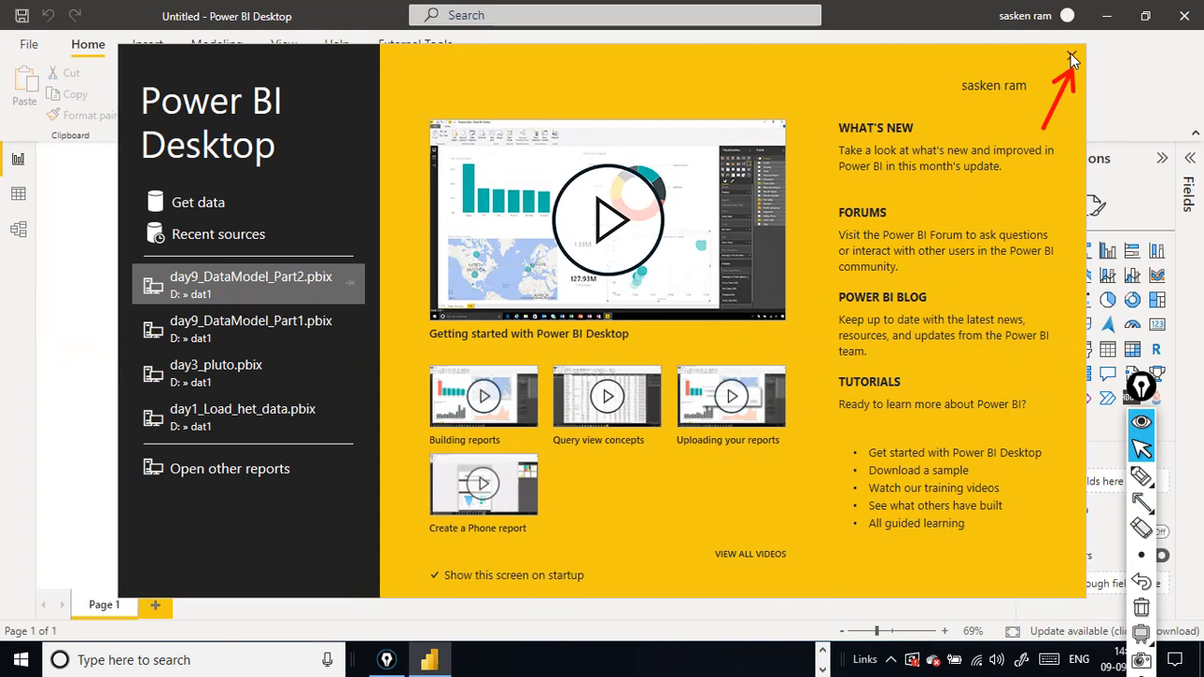
left_click(1071, 59)
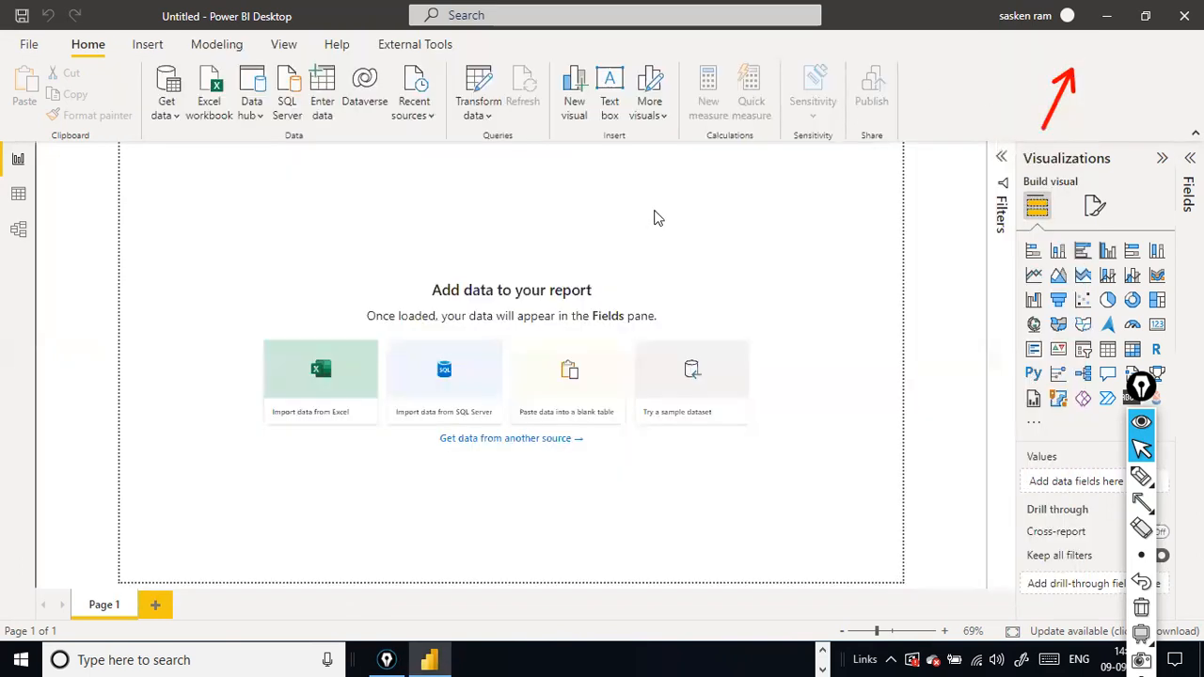
- Clear the red annotations and move the Epic Pen toolbar off the visual icons in the Visualizations pane
key("ctrl+shift+7")
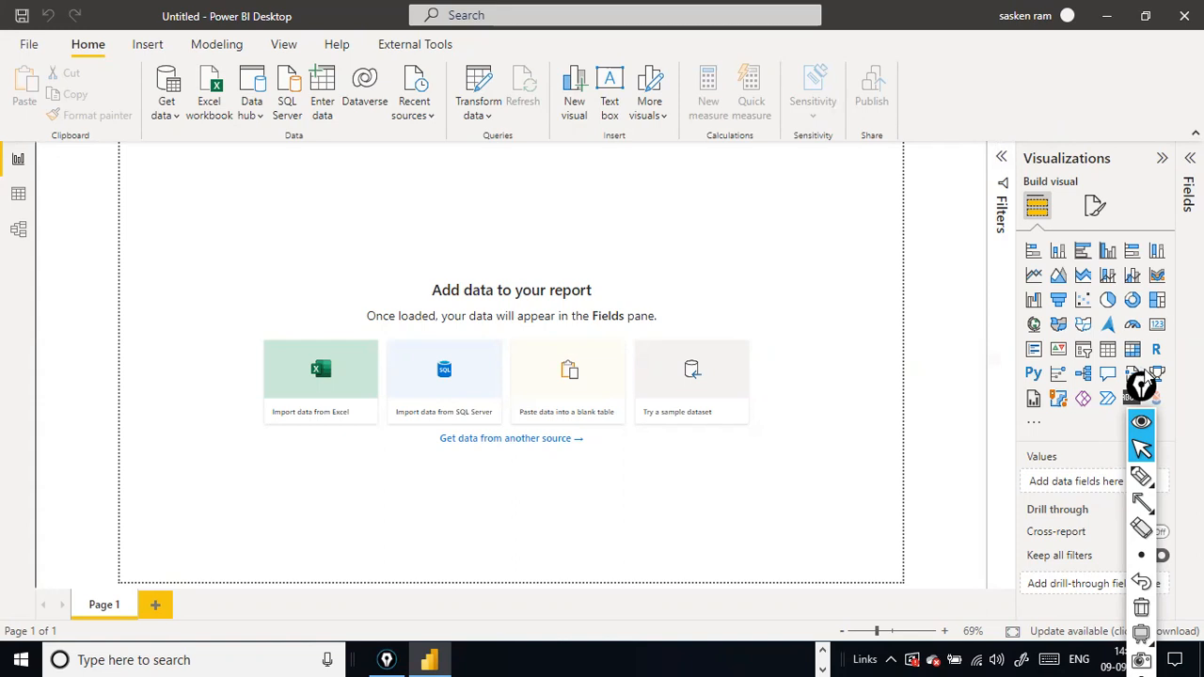
left_click_drag(1142, 386, 1040, 550)
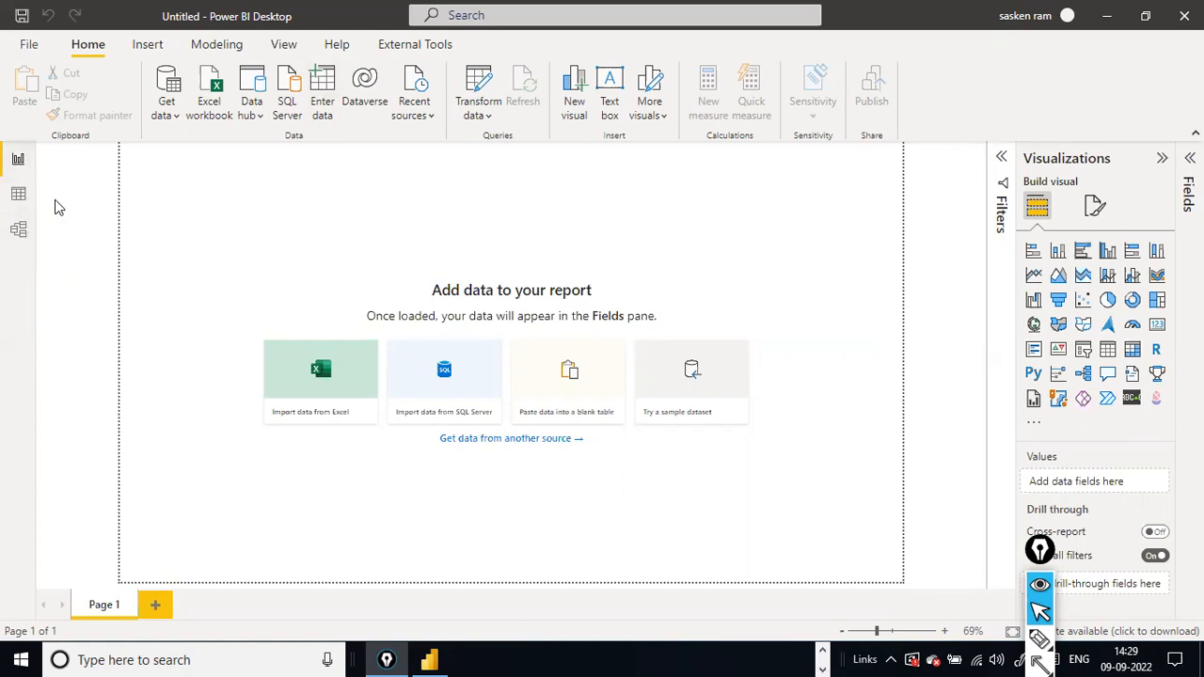
- Examine the Transform data options and dismiss them without choosing one
left_click(488, 118)
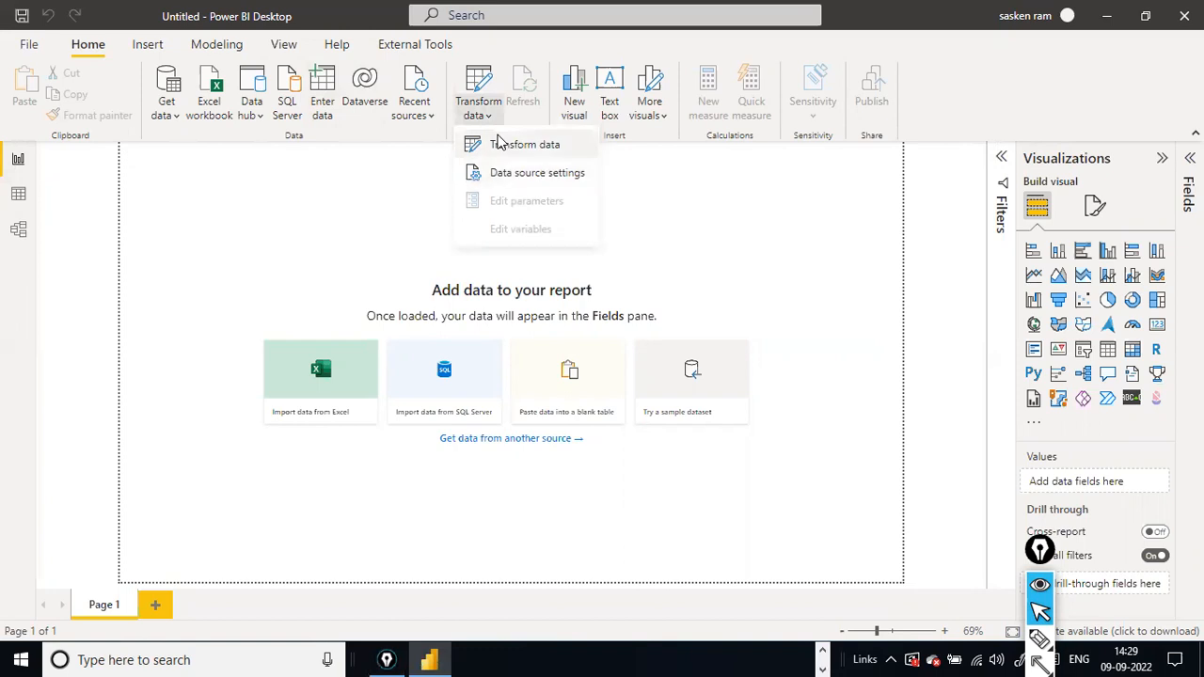
left_click(693, 221)
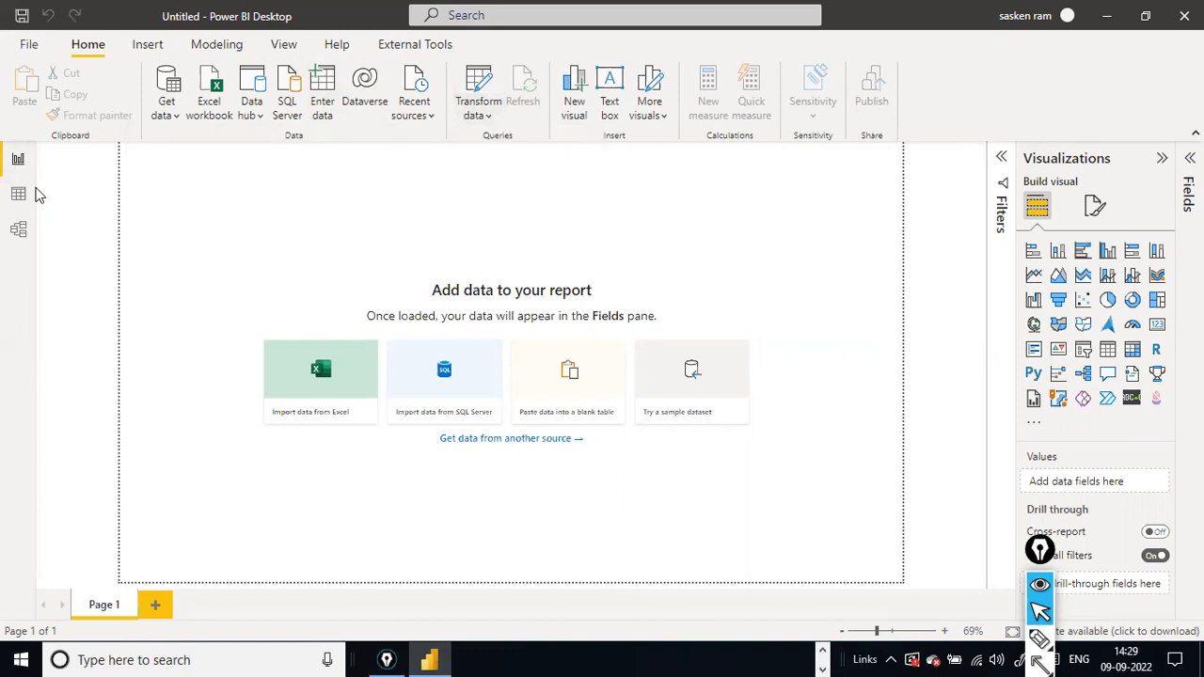
- Add a red text annotation reading "Report view" over the blank area of the report canvas
left_click(186, 273)
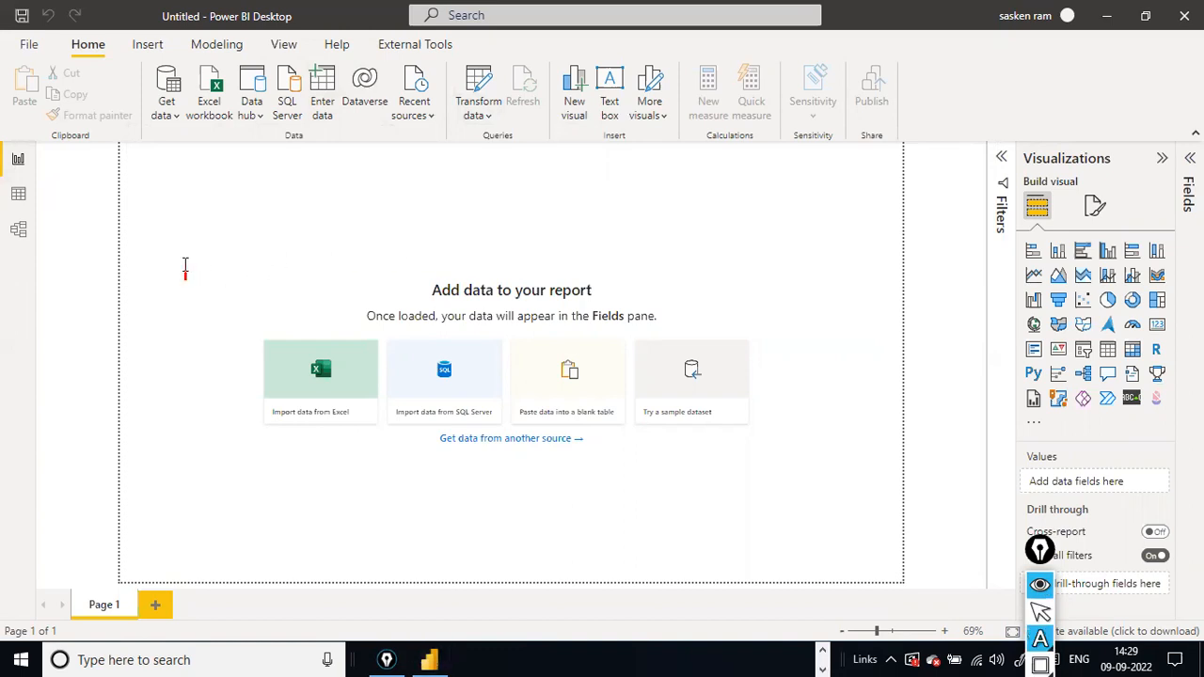
type("rEPORT")
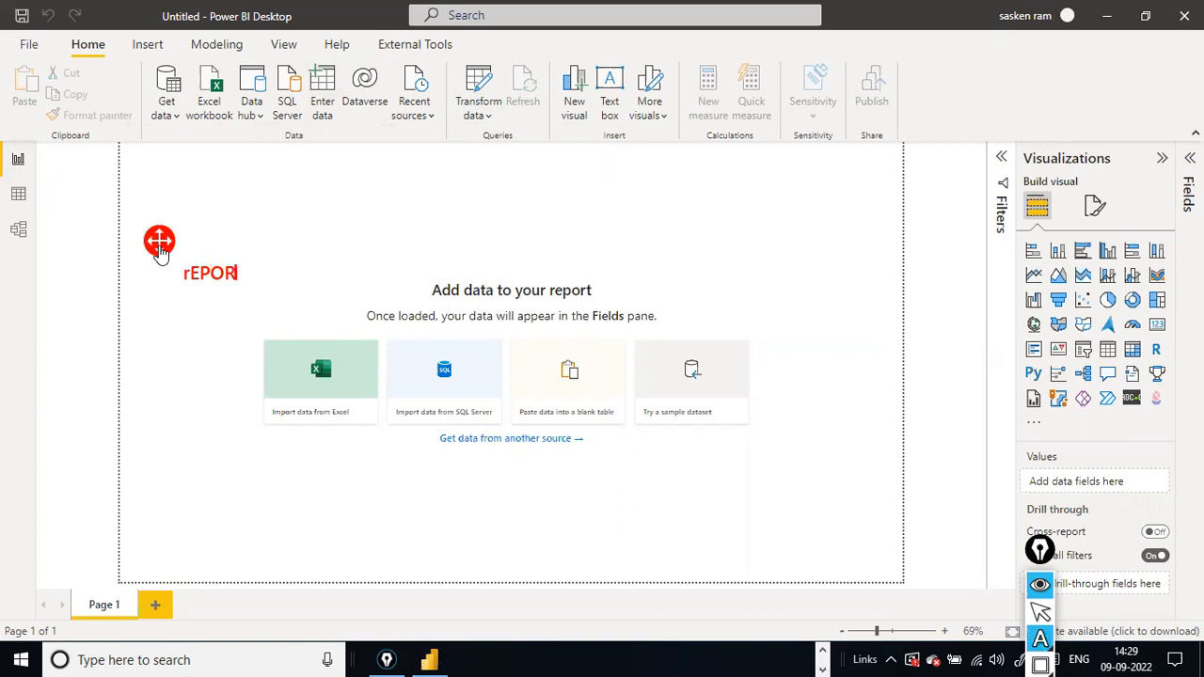
key("BackSpace")
key("BackSpace")
key("BackSpace")
key("BackSpace")
key("BackSpace")
key("BackSpace")
type("RE")
key("BackSpace")
type("eprt")
key("BackSpace")
key("BackSpace")
key("BackSpace")
type("rt")
key("BackSpace")
key("BackSpace")
key("BackSpace")
type("port view")
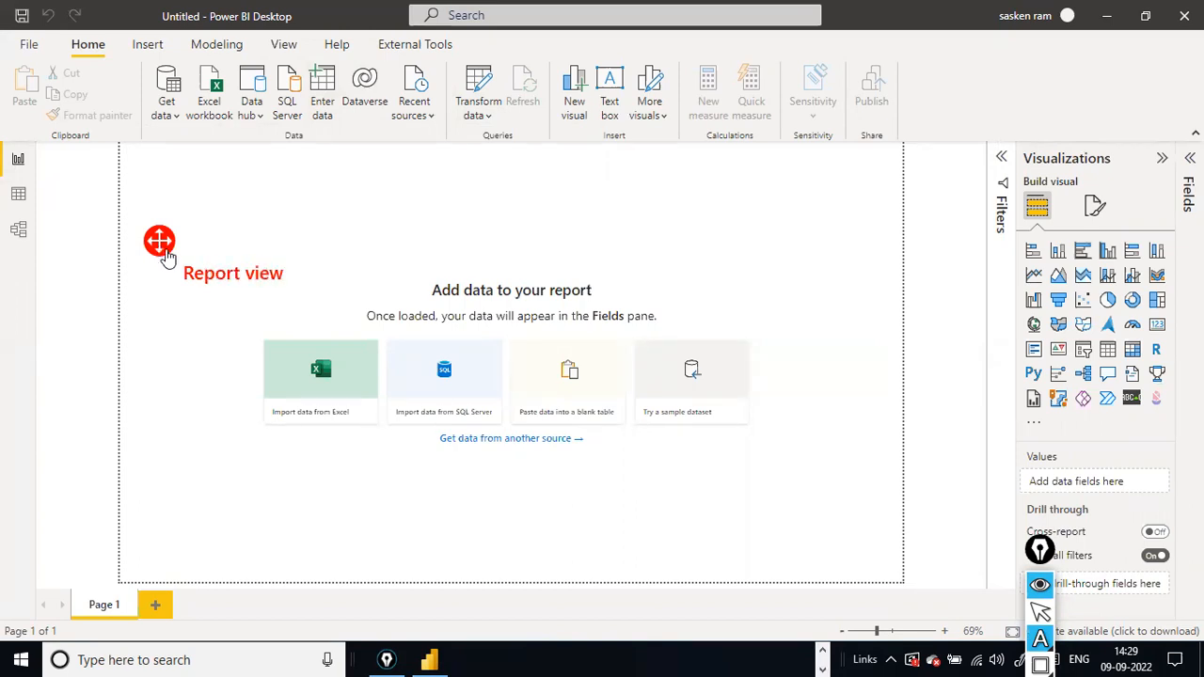
- Add "Query Editor" as the second line of the text annotation and start a third line
key("Return")
type("Query")
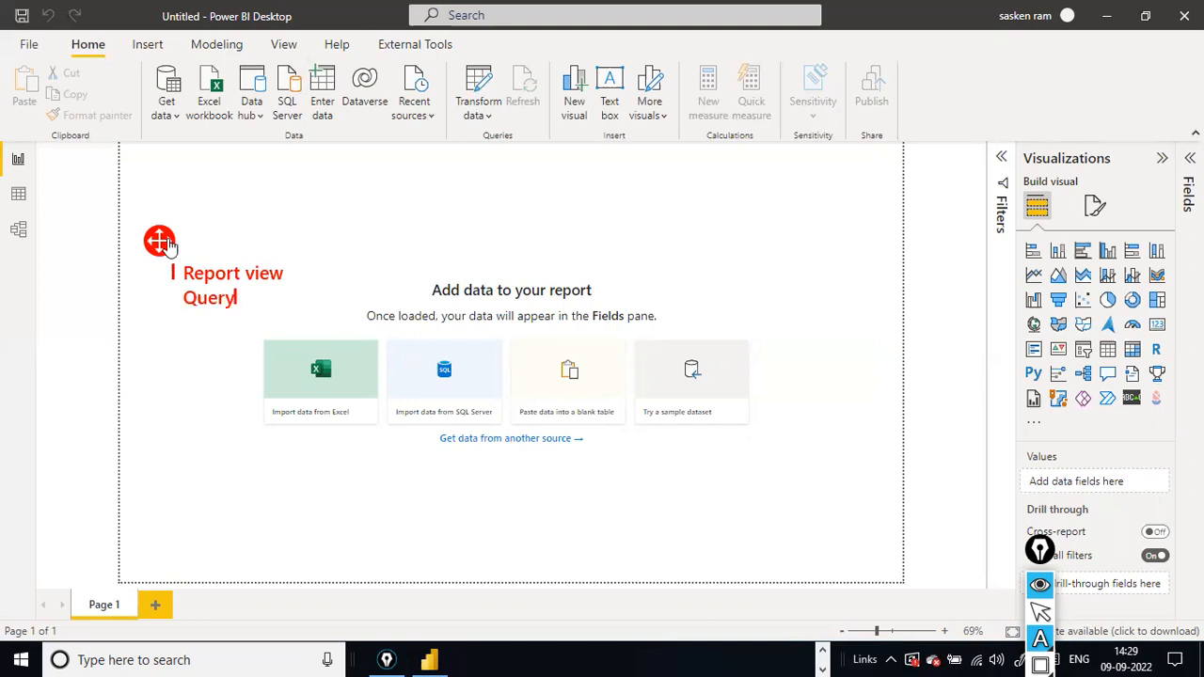
type(" Editor")
key("Return")
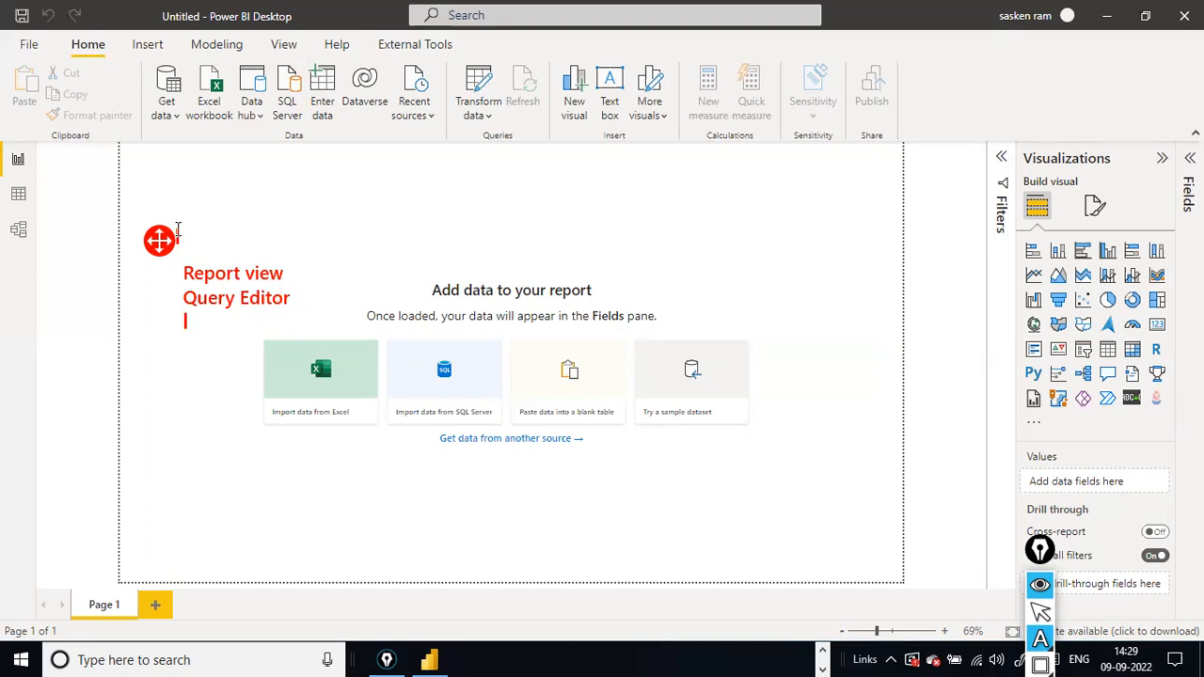
- Add "Power pivot -> model view" as the third line of the text annotation and finish the text
type("Power VI")
key("BackSpace")
key("BackSpace")
type("pi")
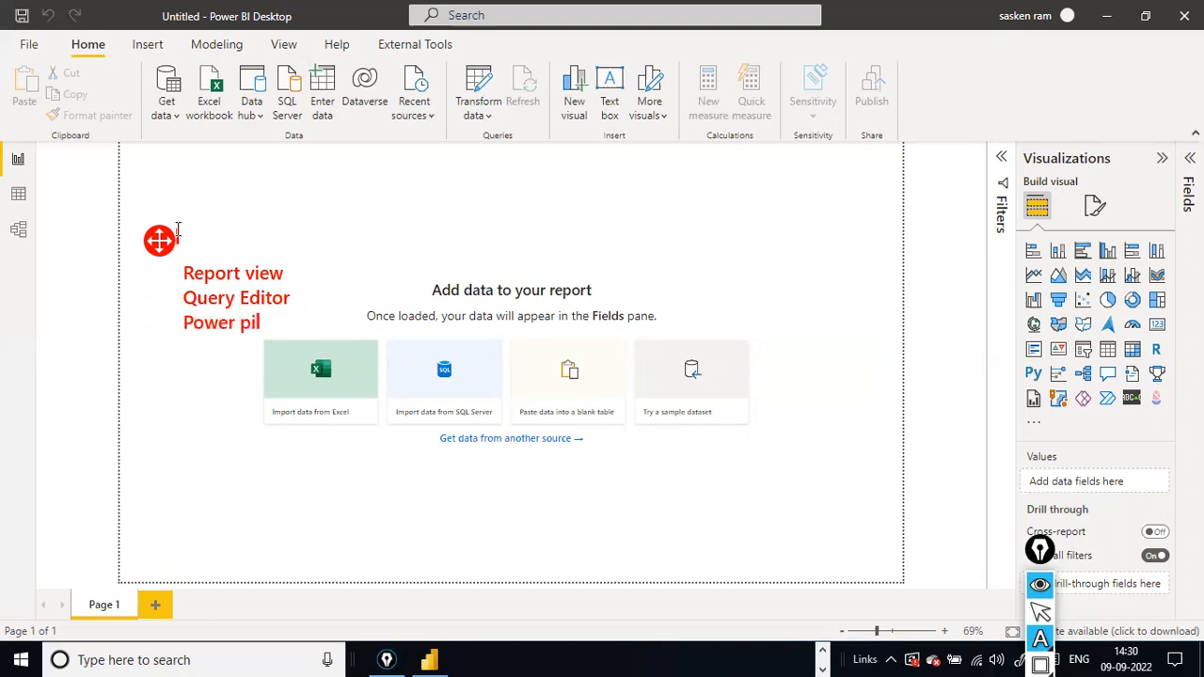
type("vot -> mlodel view")
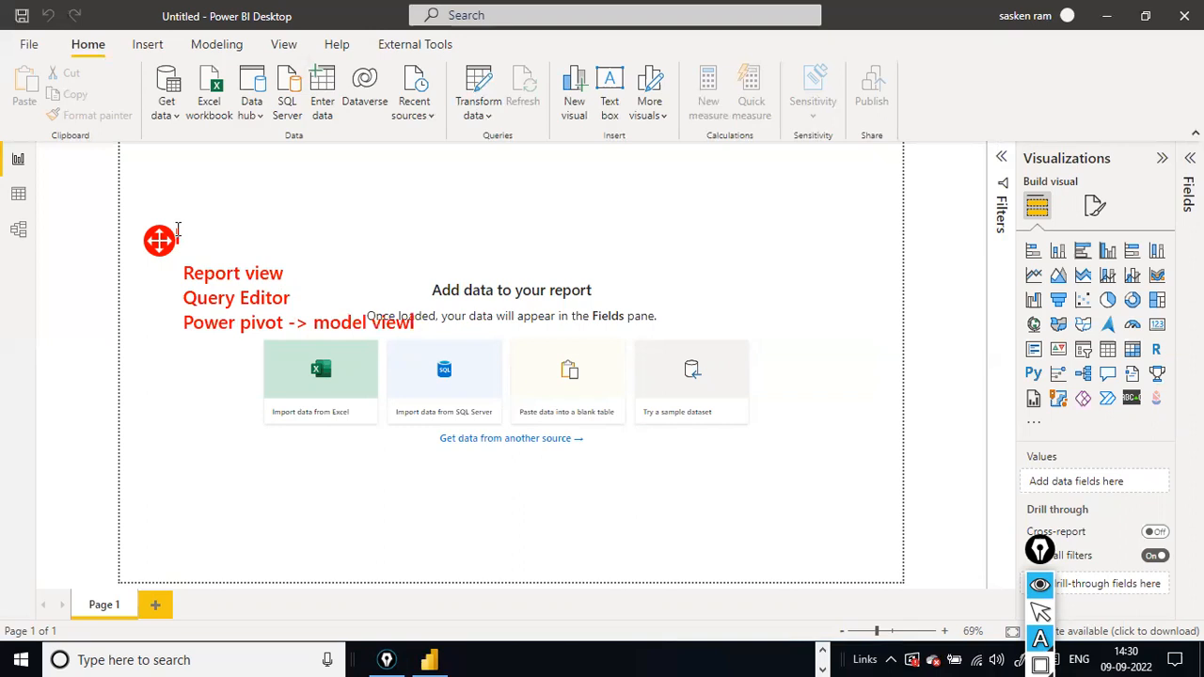
left_click(178, 229)
key("Escape")
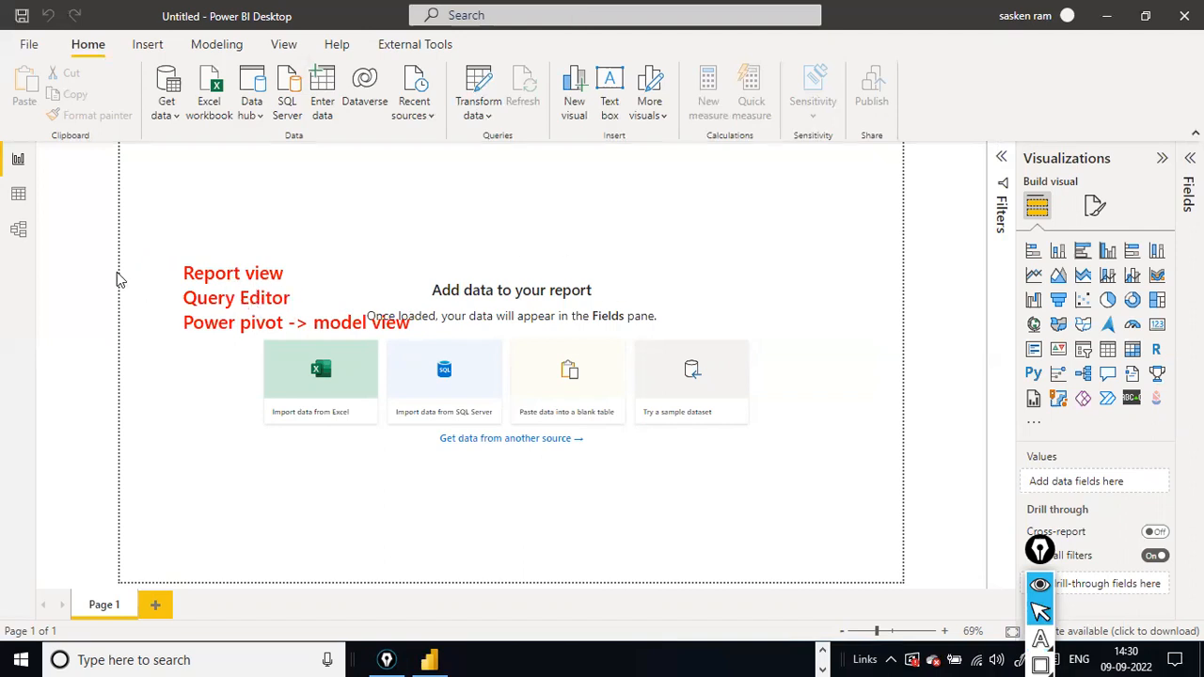
- Draw a red rectangle around the whole report canvas area and leave the annotation drawing mode
key("ctrl+shift+r")
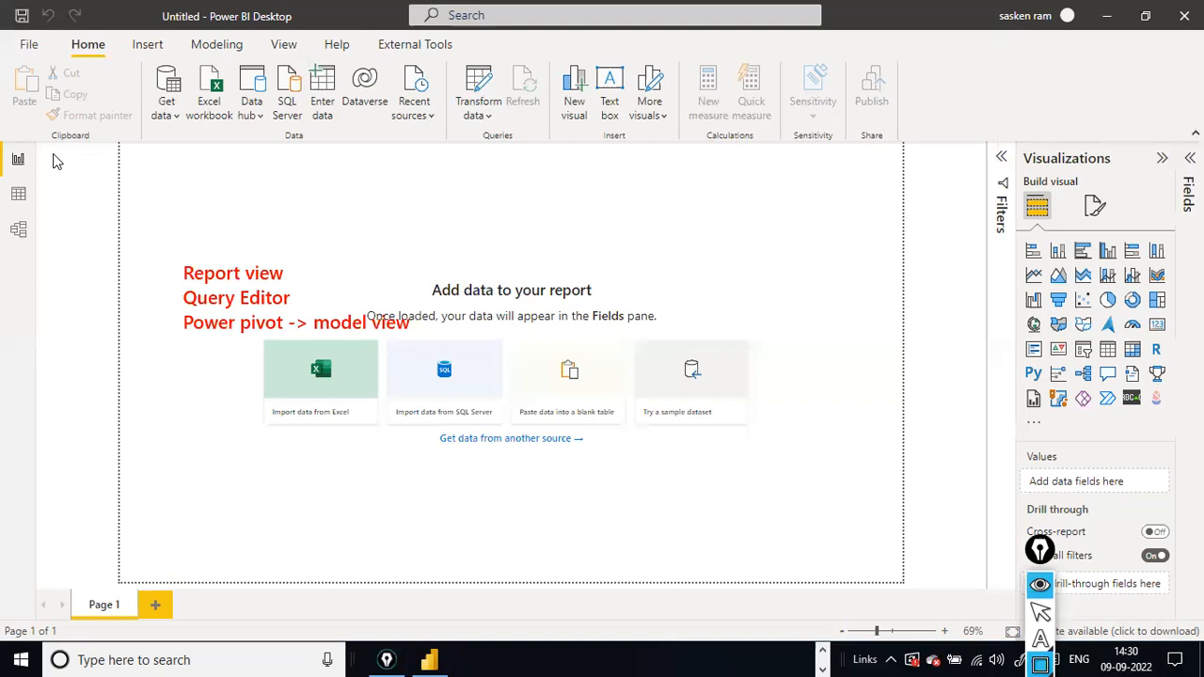
mouse_move(47, 144)
left_mouse_down()
mouse_move(150, 406)
mouse_move(918, 555)
mouse_move(981, 606)
left_mouse_up()
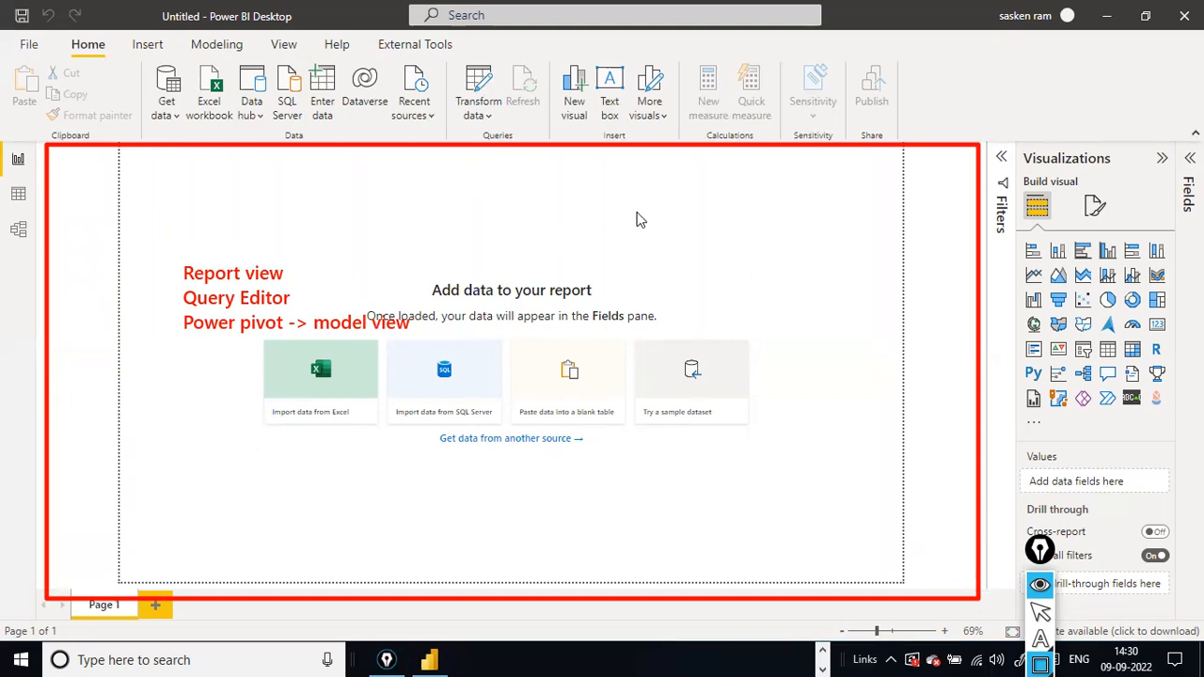
key("Escape")
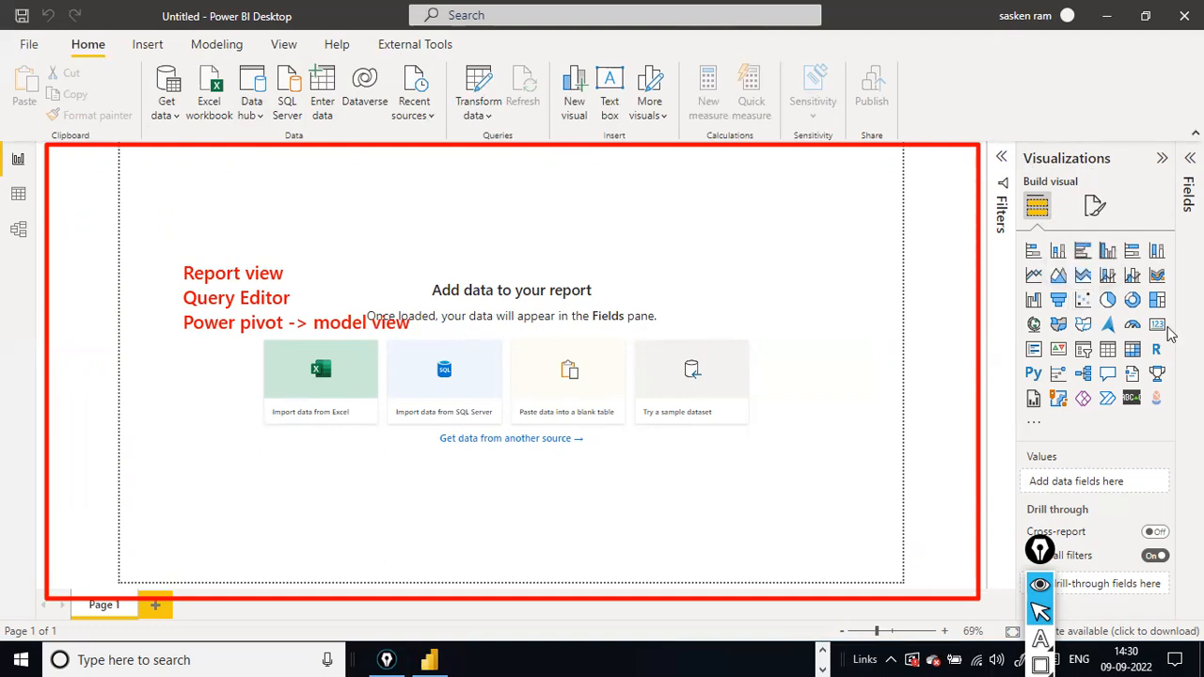
- Add an empty clustered column chart and an empty matrix to the report, arranged side by side below the text annotation
left_click(1107, 251)
left_click_drag(201, 219, 546, 391)
left_click(684, 318)
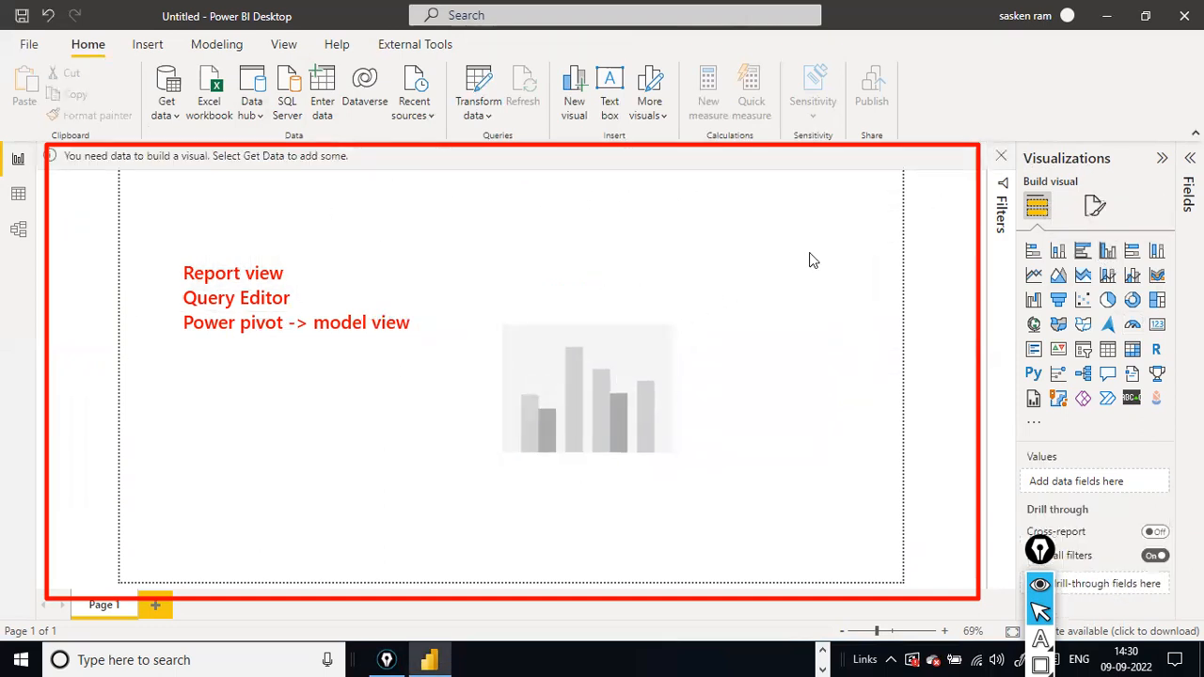
left_click(1131, 350)
left_click_drag(247, 235, 759, 318)
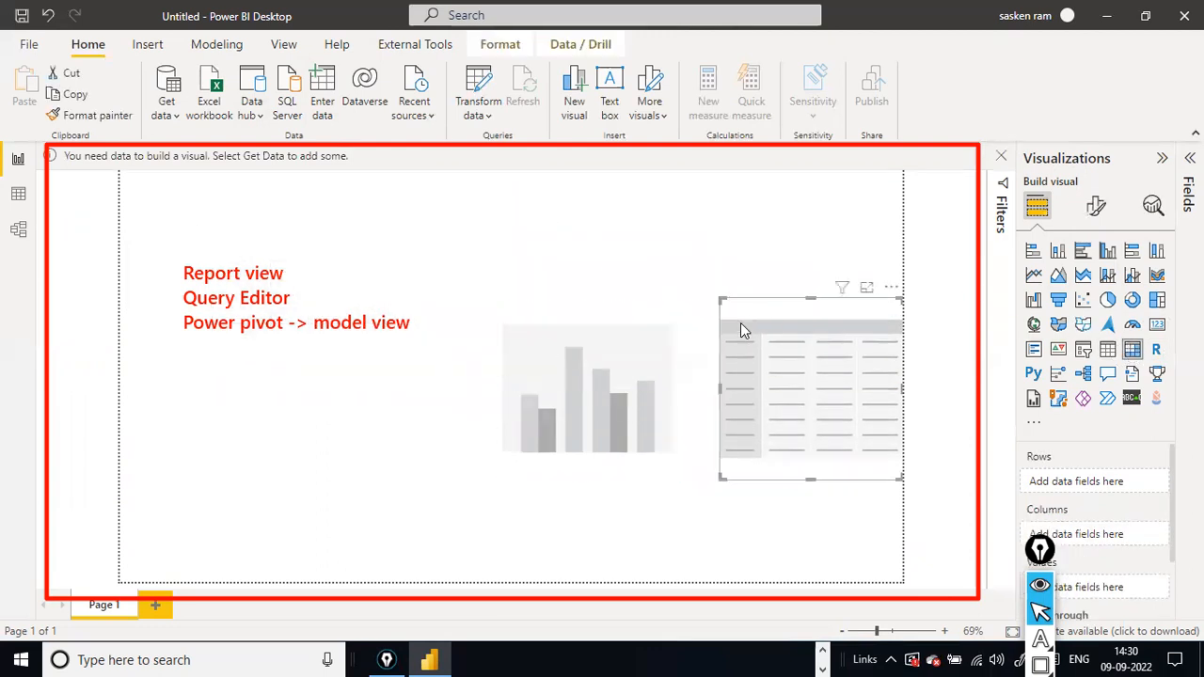
left_click(743, 250)
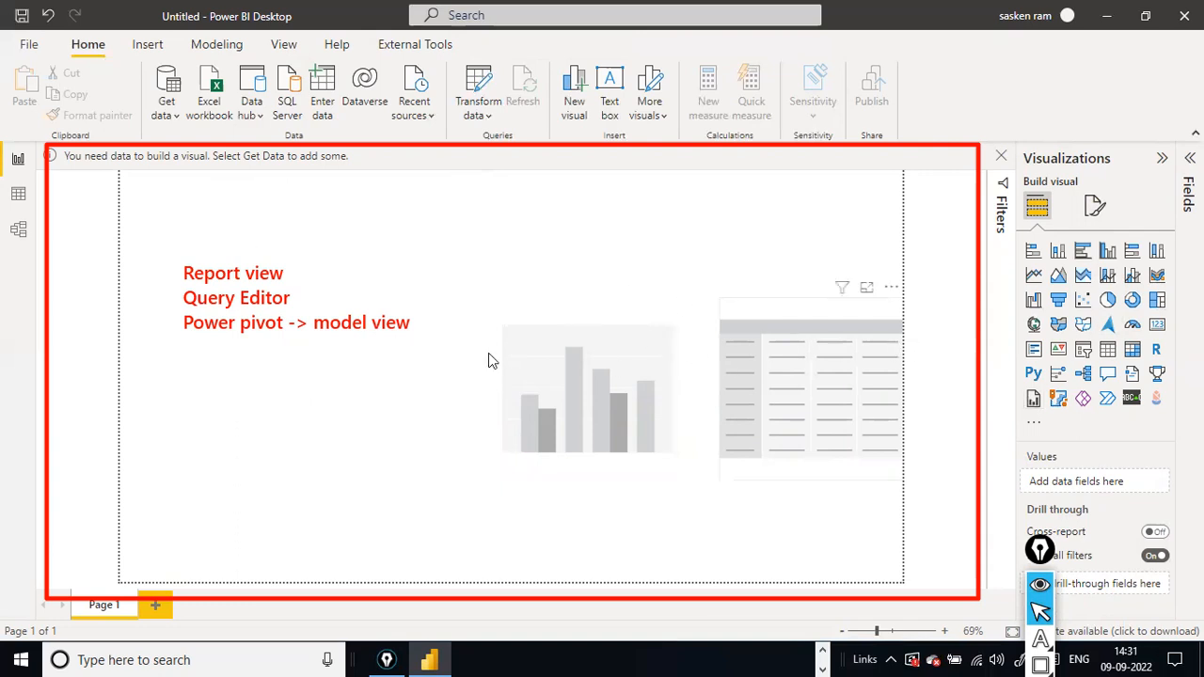
left_click_drag(613, 335, 315, 423)
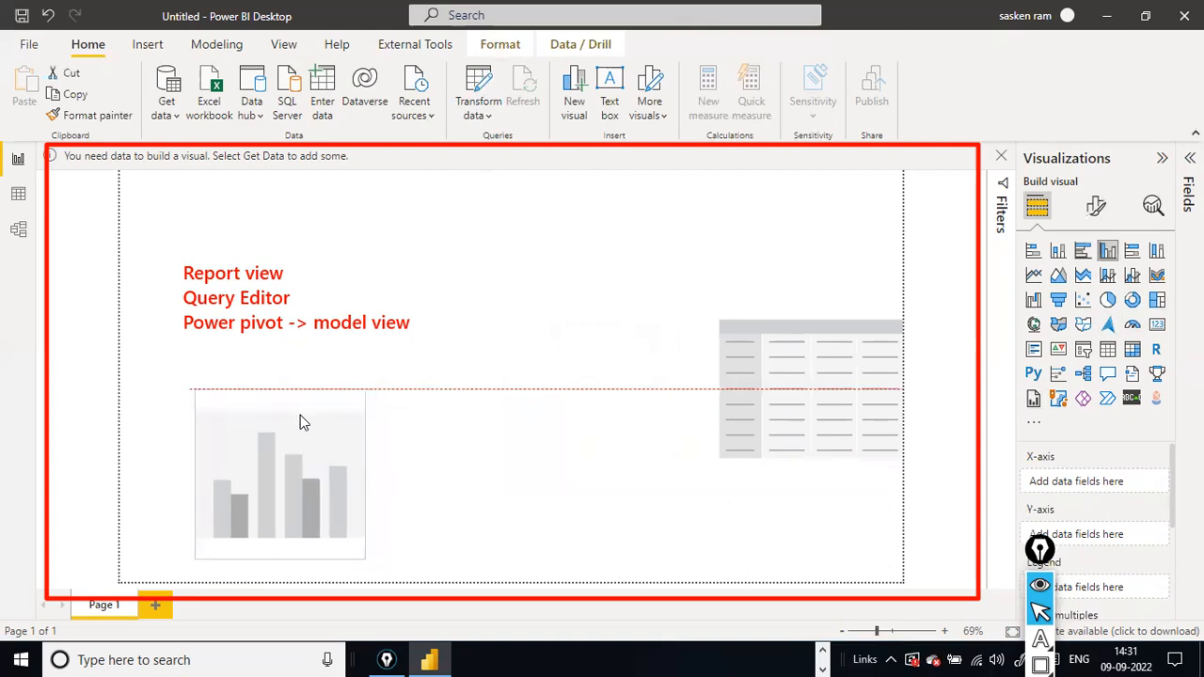
left_click_drag(827, 316, 511, 423)
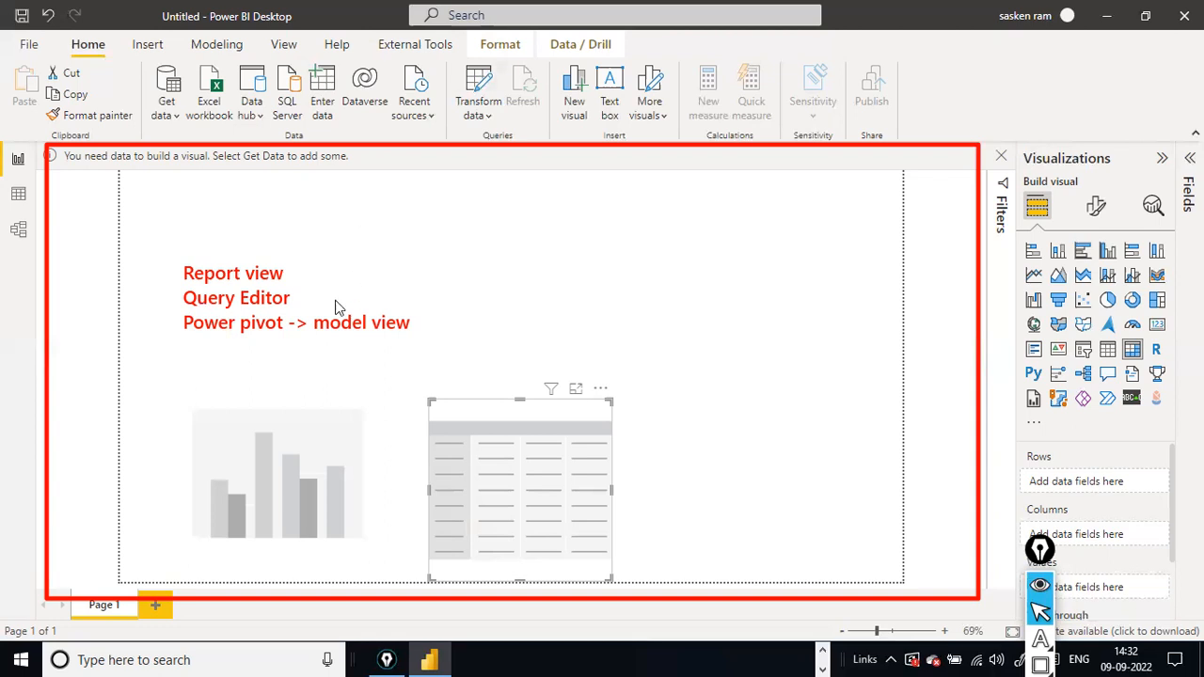
- Examine the column chart and the matrix by selecting each in turn, and clear the selection
left_click(305, 475)
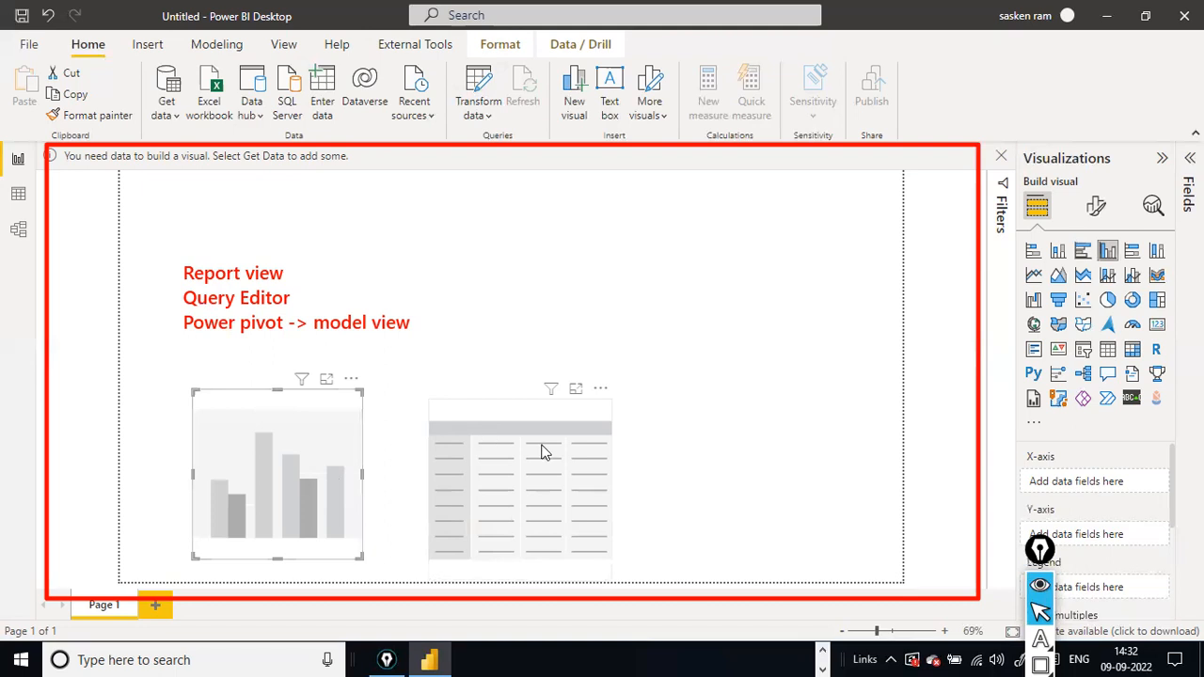
left_click(536, 402)
left_click(335, 430)
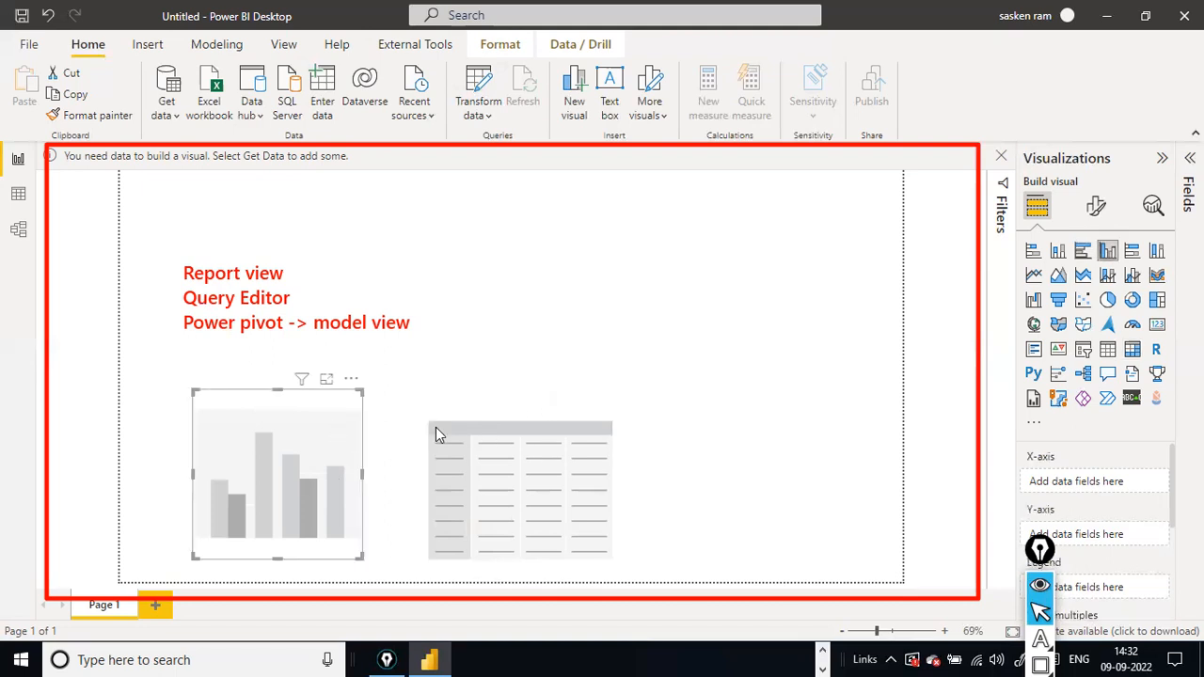
left_click(523, 417)
left_click(352, 447)
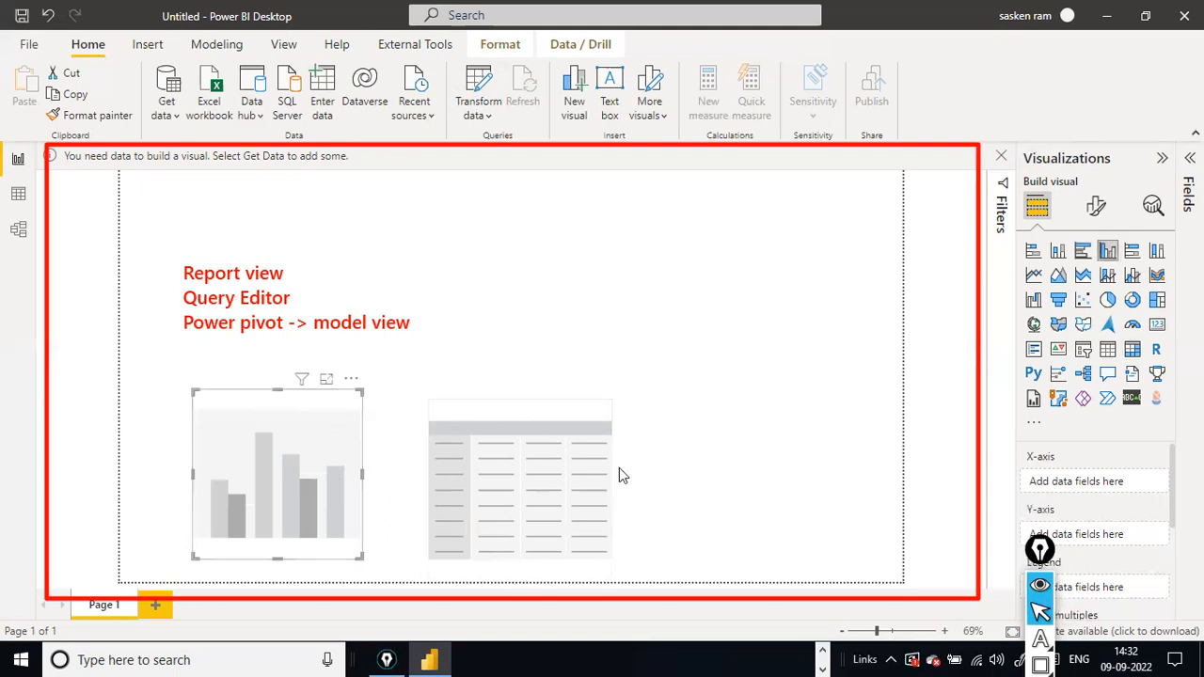
left_click(590, 416)
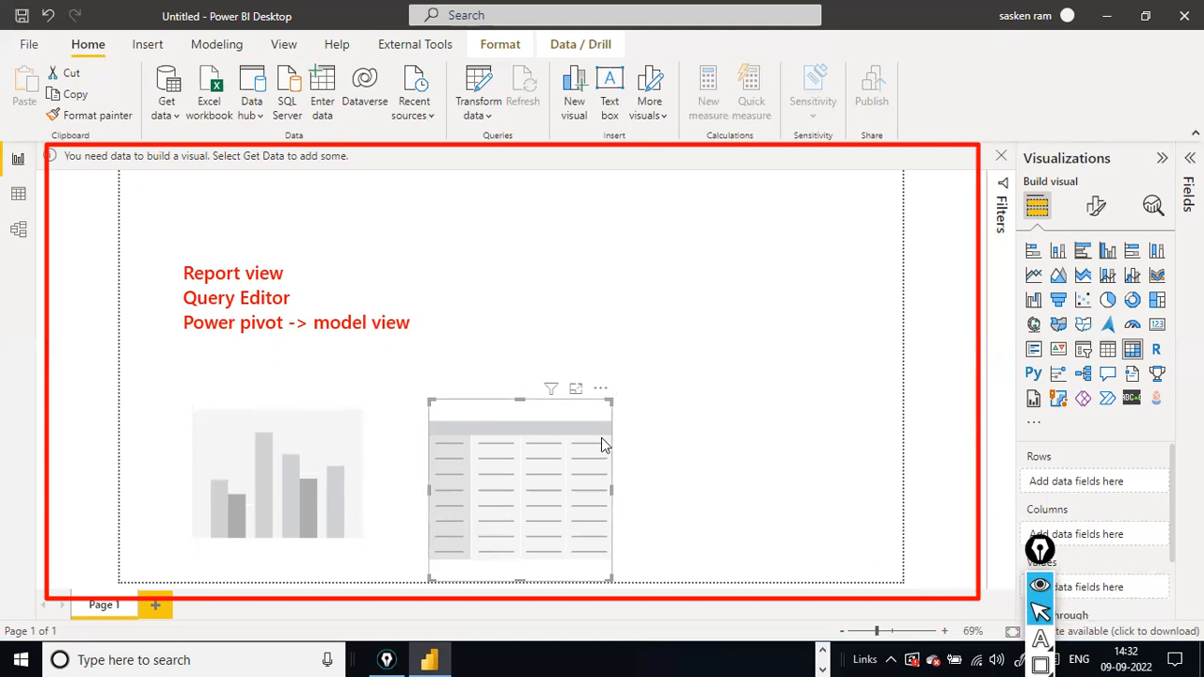
left_click(353, 482)
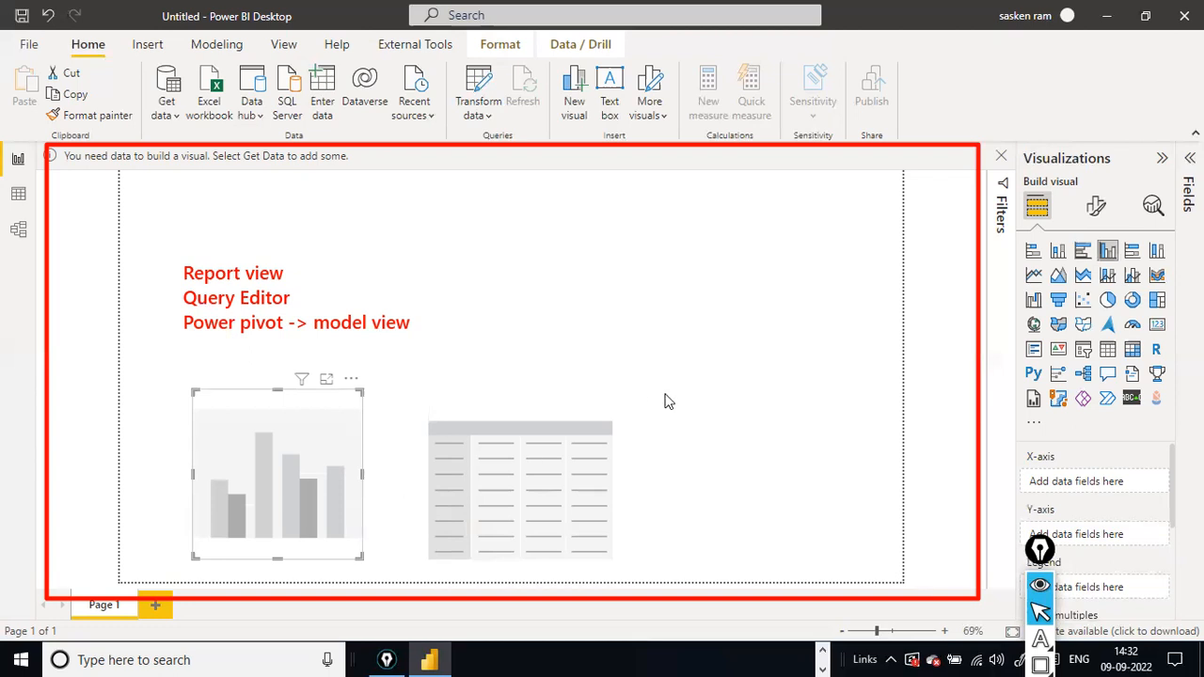
left_click(732, 458)
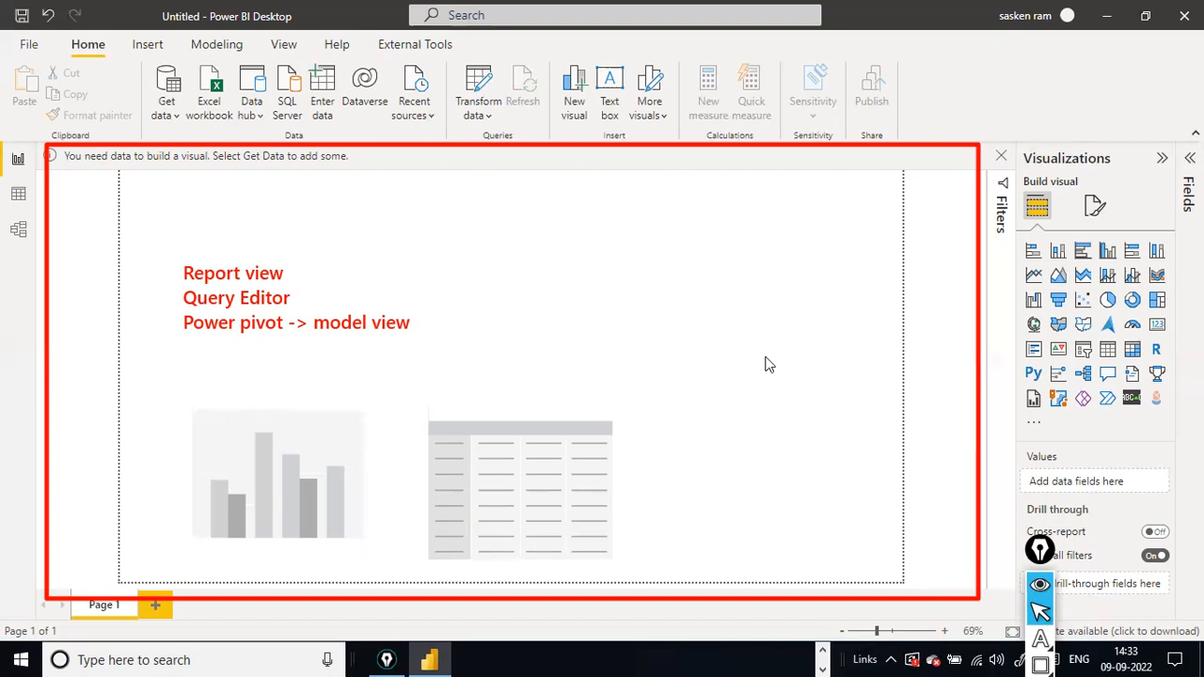
- Open the Power Query Editor through Transform data and move its window aside so the text annotation stays readable
left_click(481, 124)
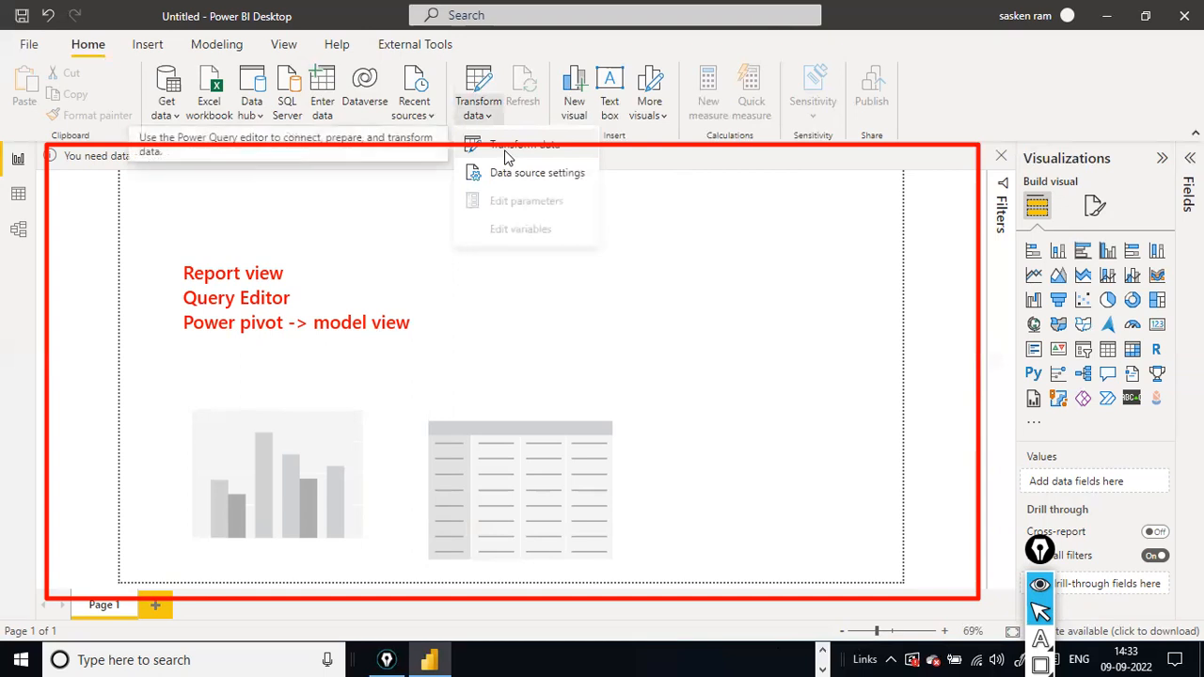
left_click(718, 367)
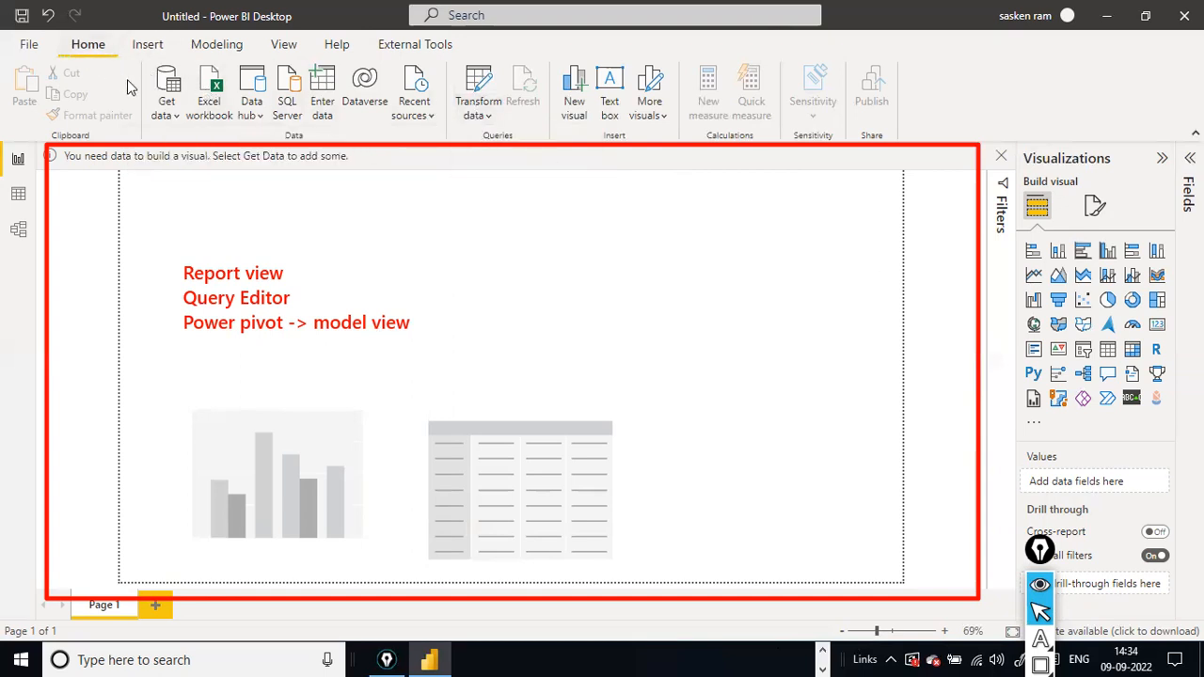
left_click(489, 119)
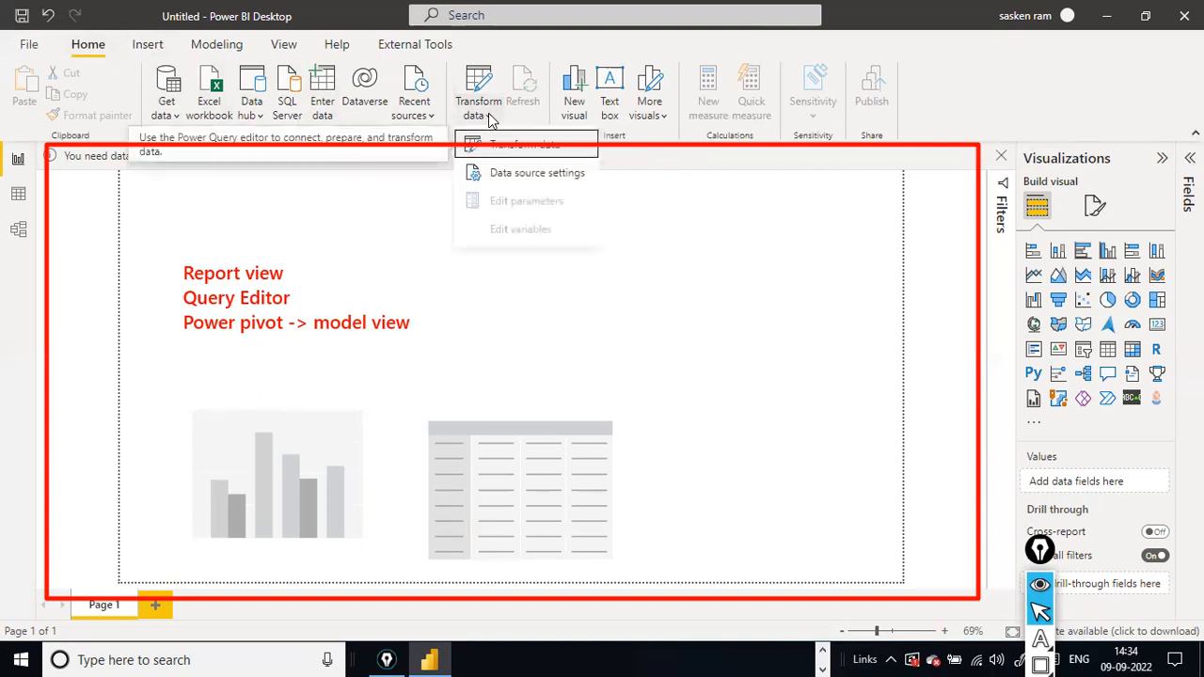
left_click(515, 157)
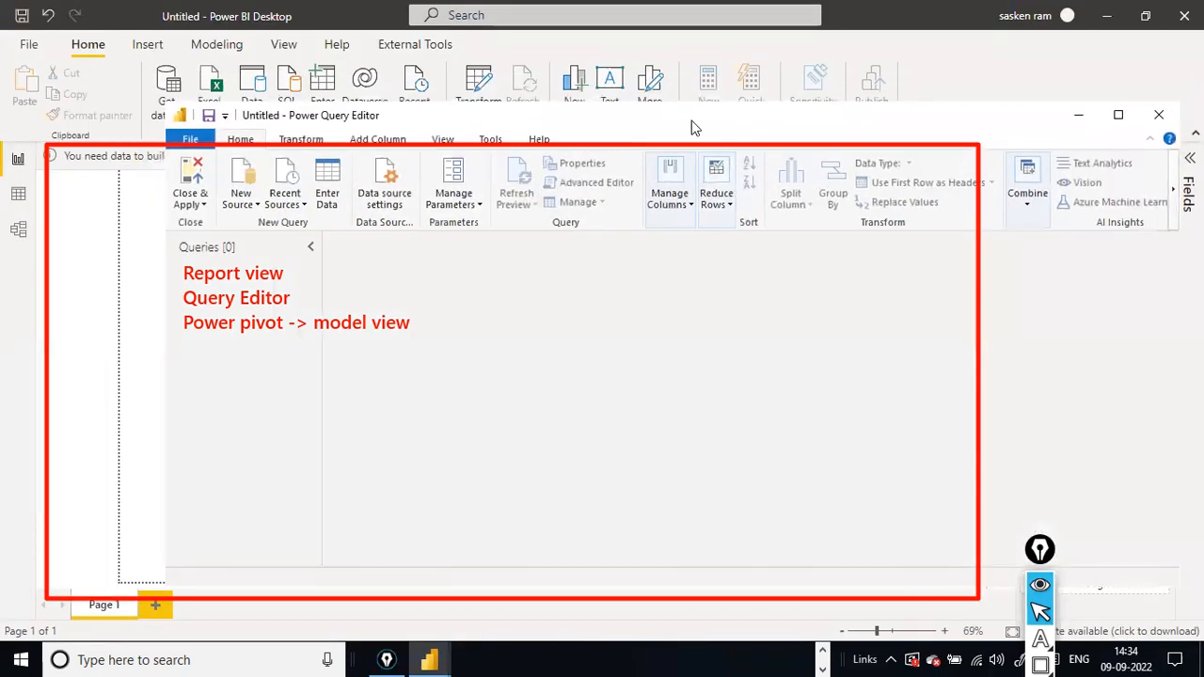
left_click_drag(692, 121, 857, 61)
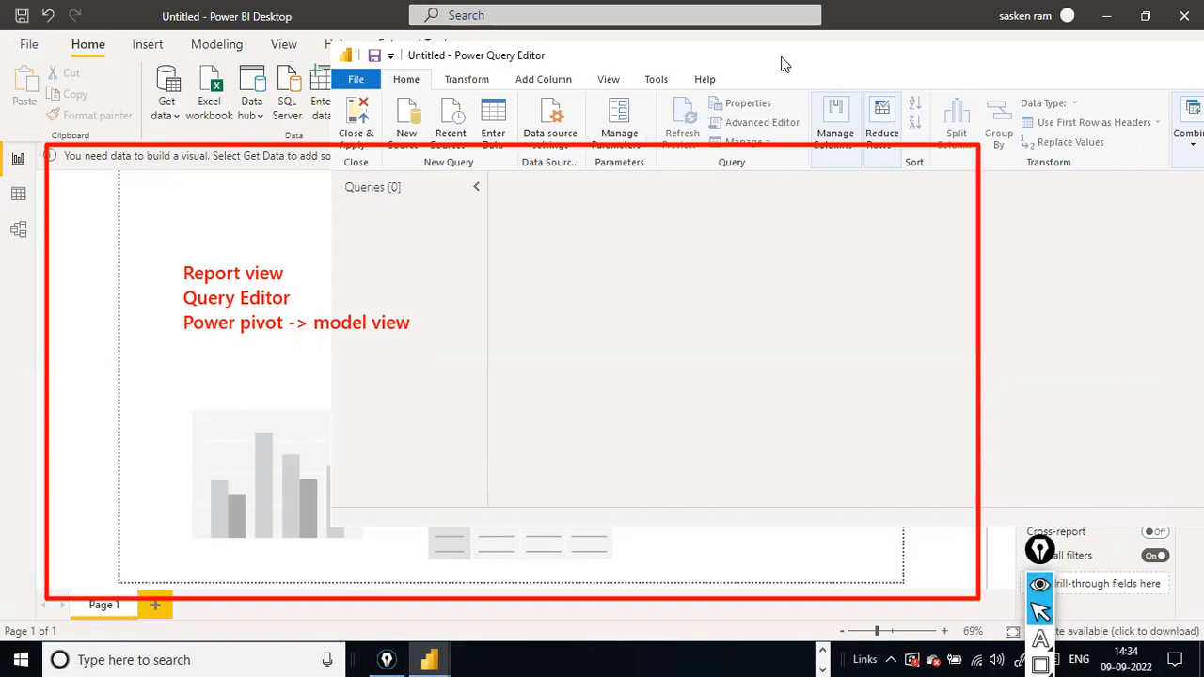
left_click_drag(786, 64, 1059, 232)
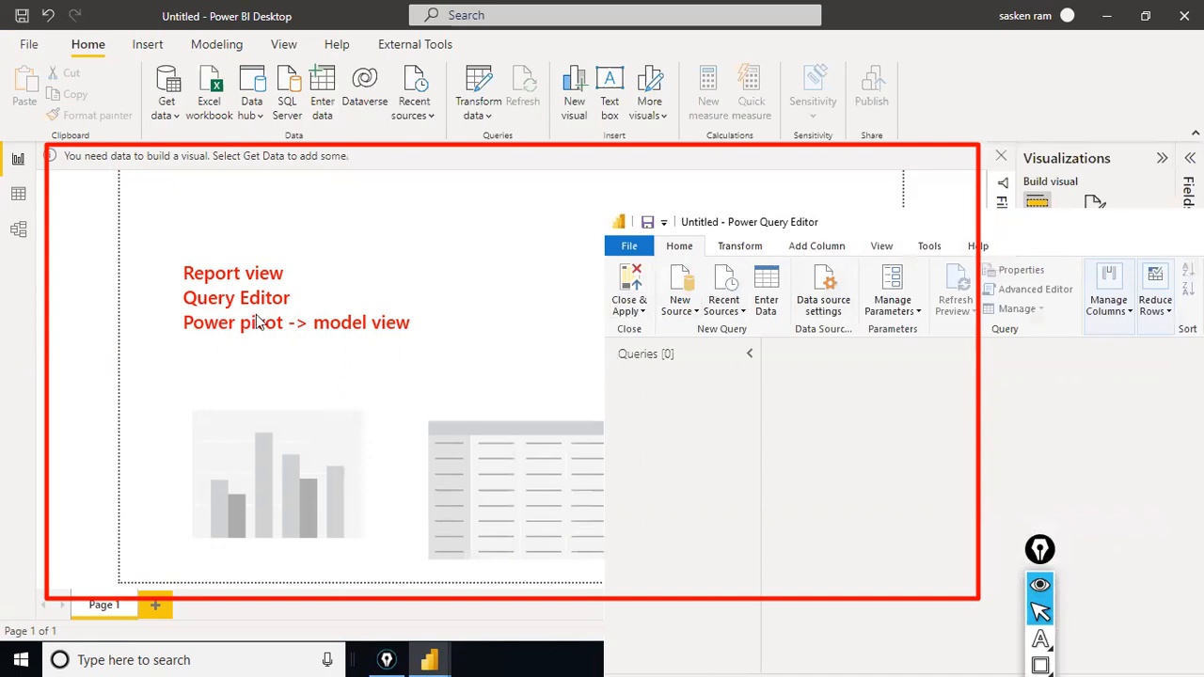
- Draw a red arrow from the "Query Editor" text to the Power Query Editor window title, and clear all annotations
key("a")
mouse_move(301, 297)
left_mouse_down()
mouse_move(554, 304)
mouse_move(623, 285)
mouse_move(704, 220)
left_mouse_up()
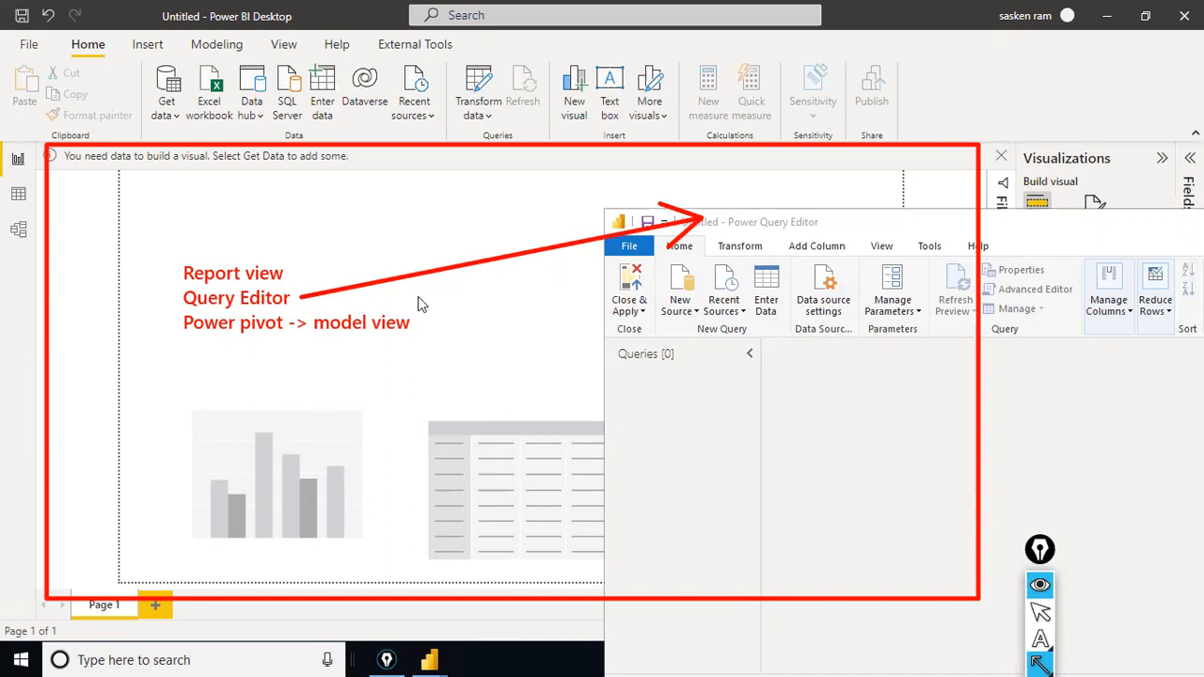
key("ctrl+shift+7")
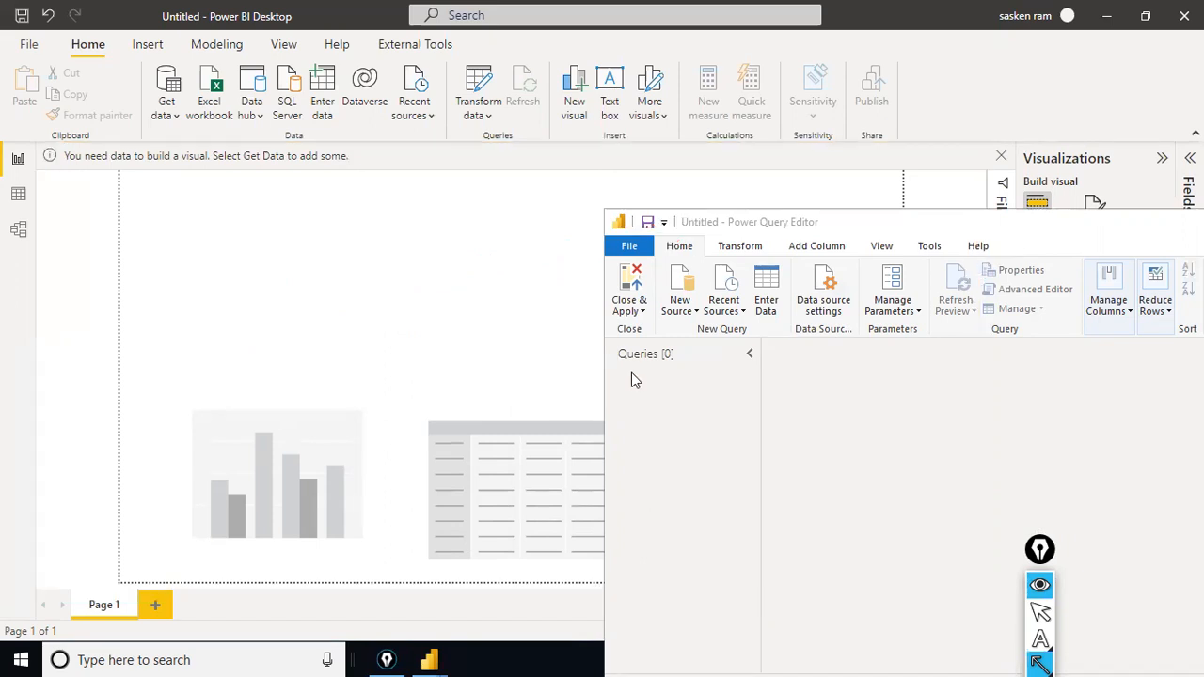
- Switch from arrow drawing back to the normal cursor, move the Power Query Editor window, and close it
mouse_move(880, 228)
left_mouse_down()
mouse_move(909, 223)
mouse_move(1091, 108)
left_mouse_up()
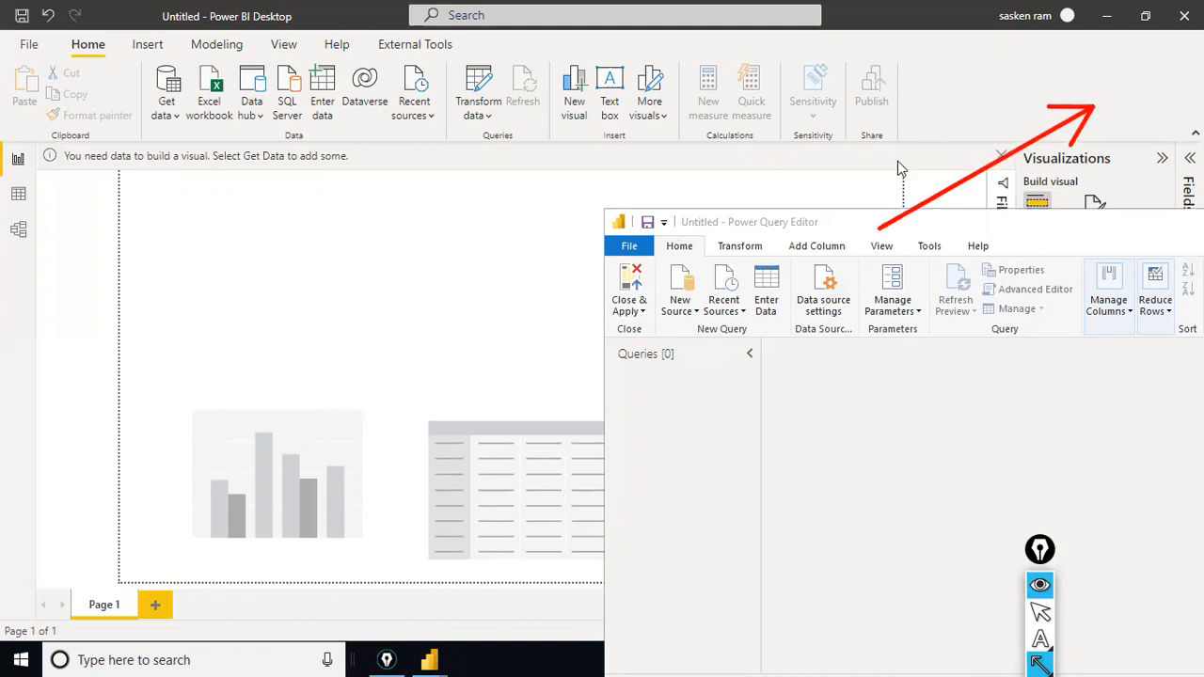
key("ctrl+shift+1")
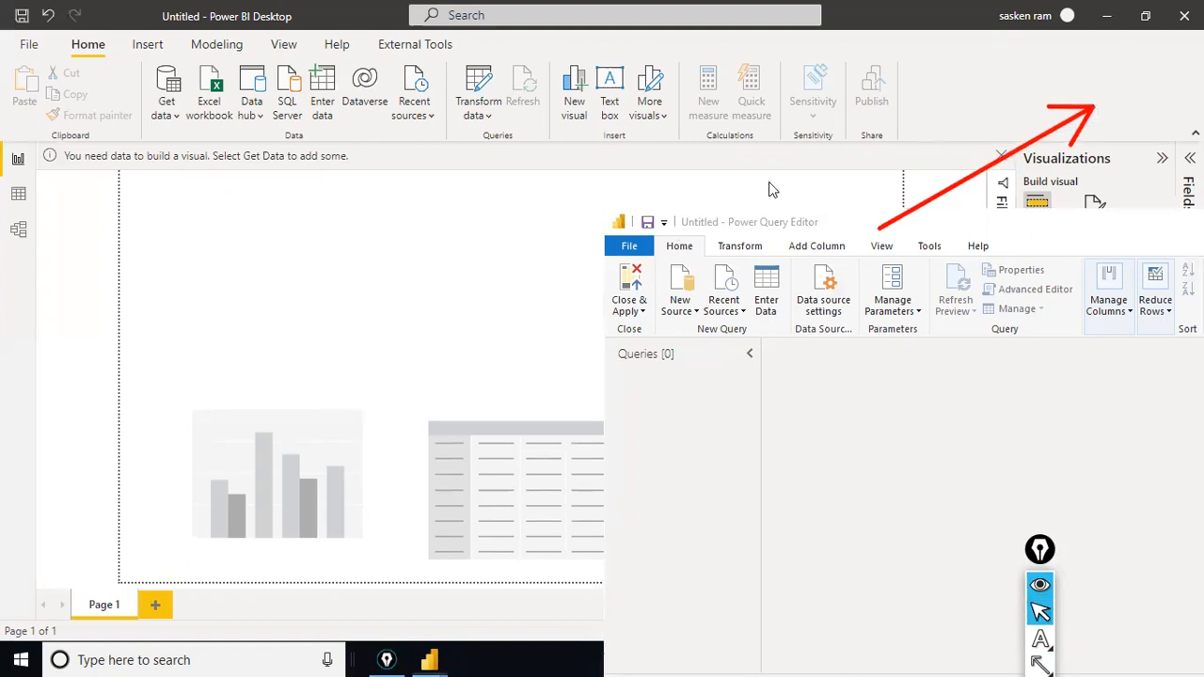
left_click_drag(1136, 217, 889, 91)
left_click(851, 75)
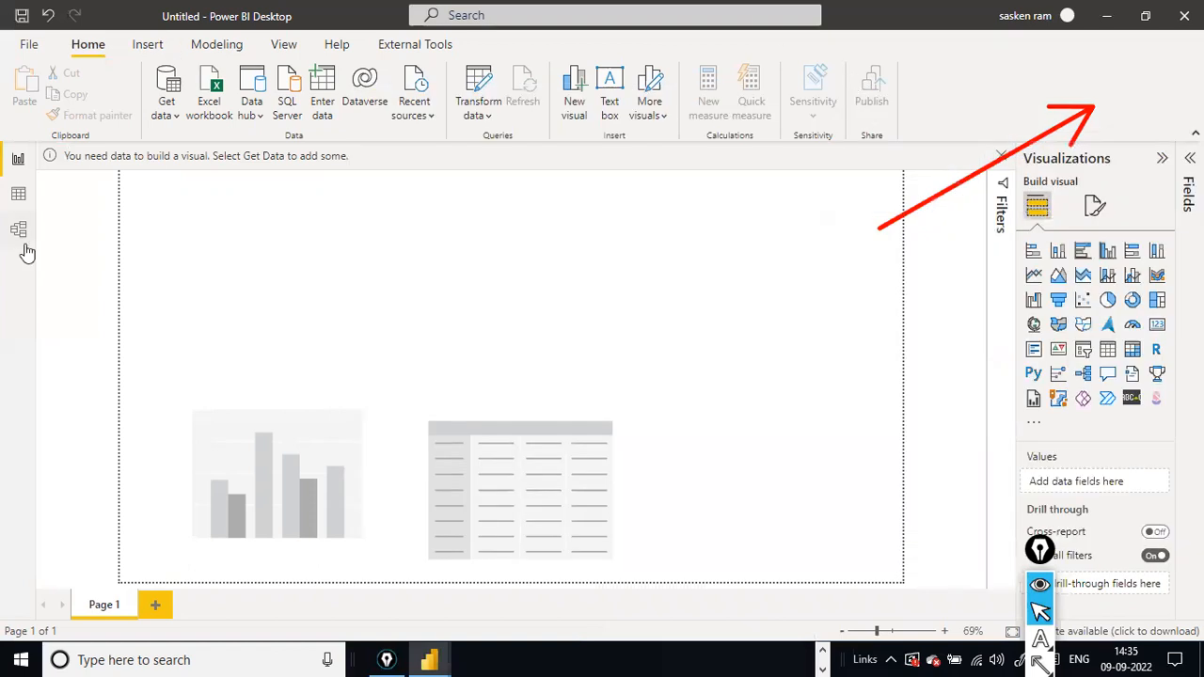
- Mark the Model view icon with a red arrow and open the Model view
left_click_drag(250, 284, 219, 284)
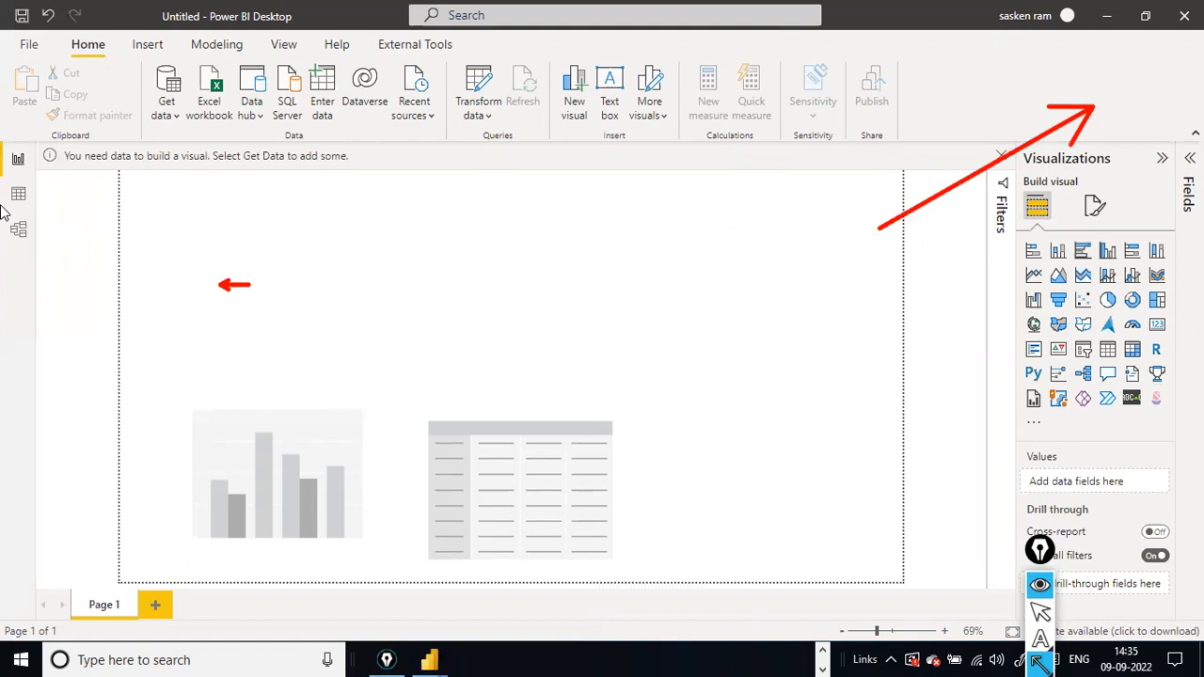
left_click_drag(83, 233, 36, 229)
key("ctrl+shift+2")
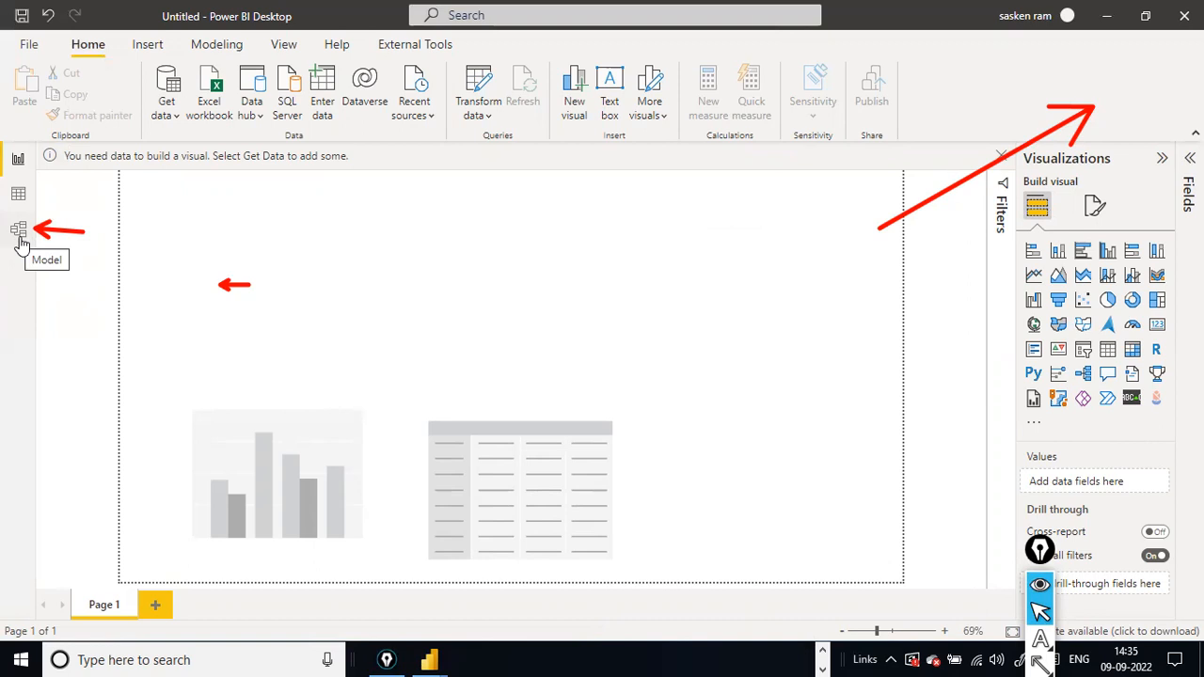
left_click(20, 240)
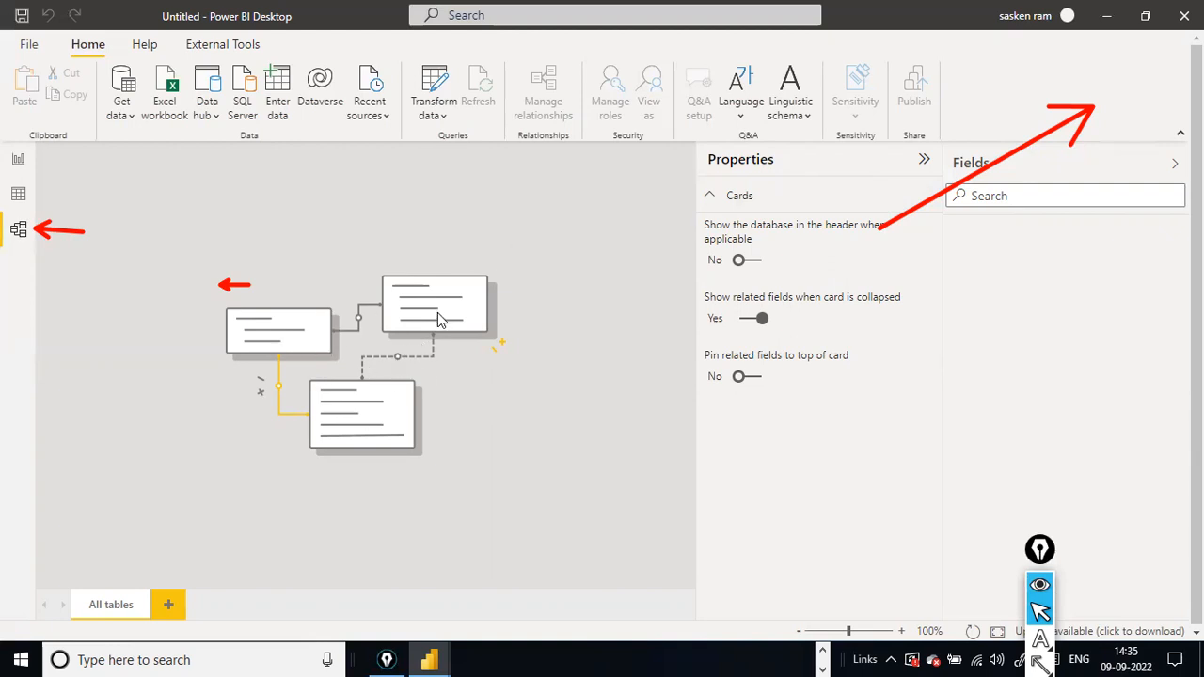
- Point red arrows at the three table cards and their relationship line in the model diagram, and clear all annotations
mouse_move(395, 253)
left_mouse_down()
mouse_move(429, 218)
mouse_move(430, 269)
left_mouse_up()
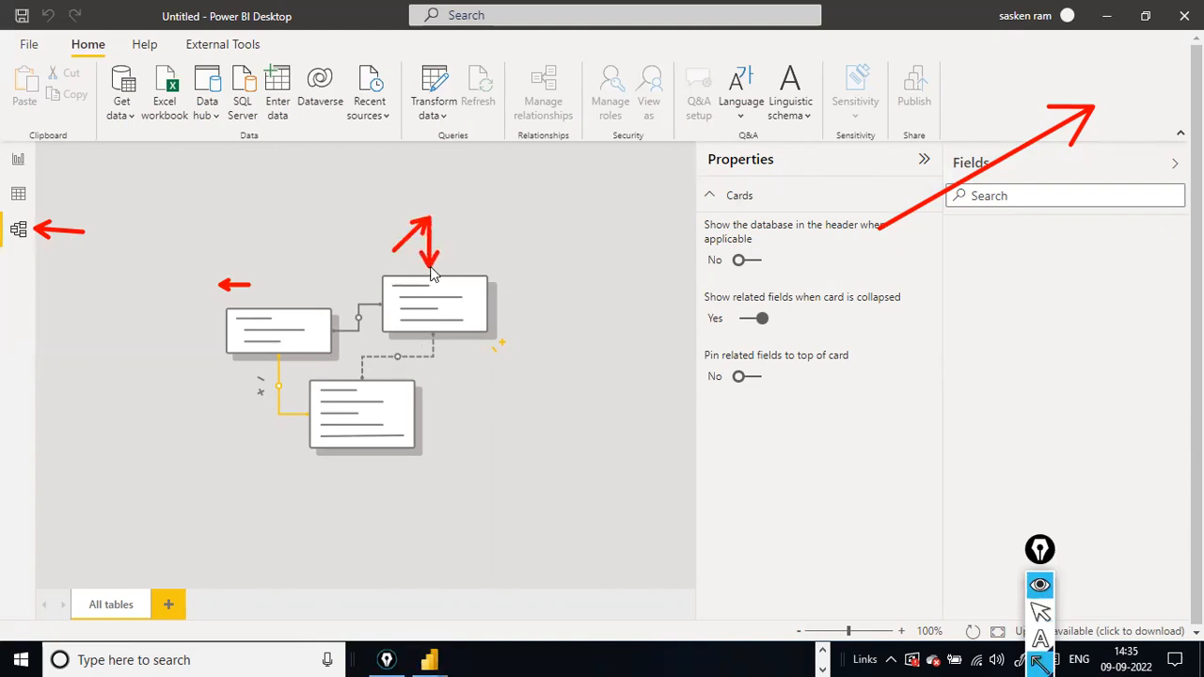
left_click_drag(271, 226, 275, 299)
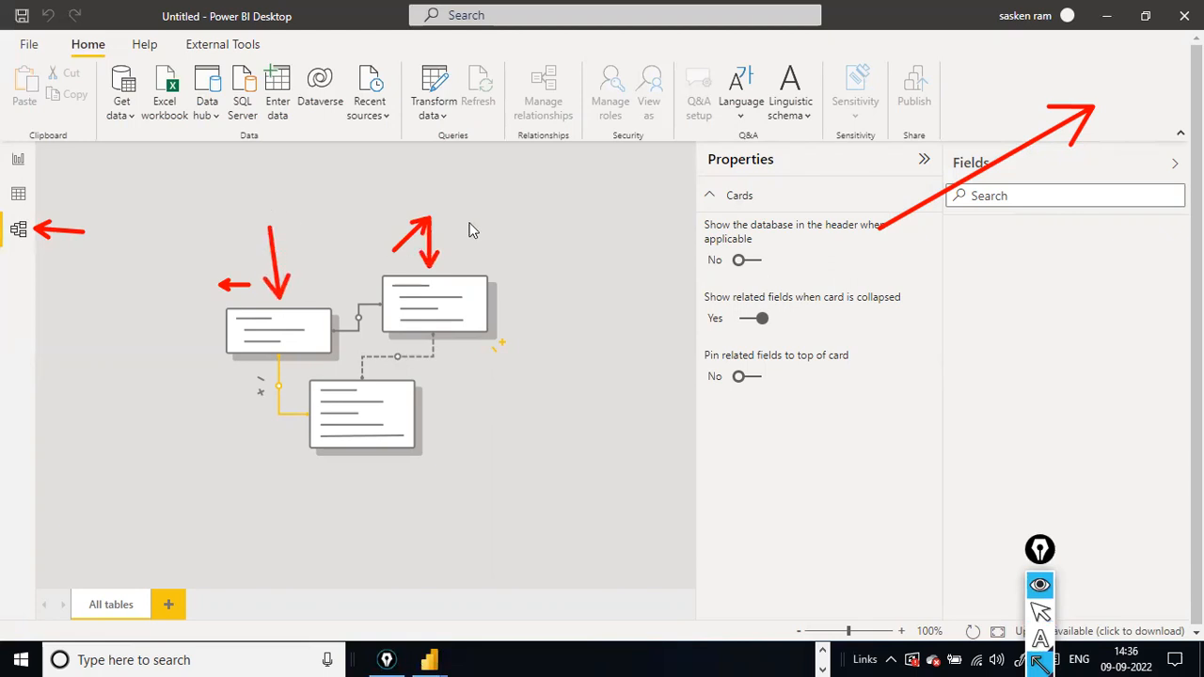
left_click_drag(496, 193, 471, 273)
left_click_drag(480, 533, 396, 461)
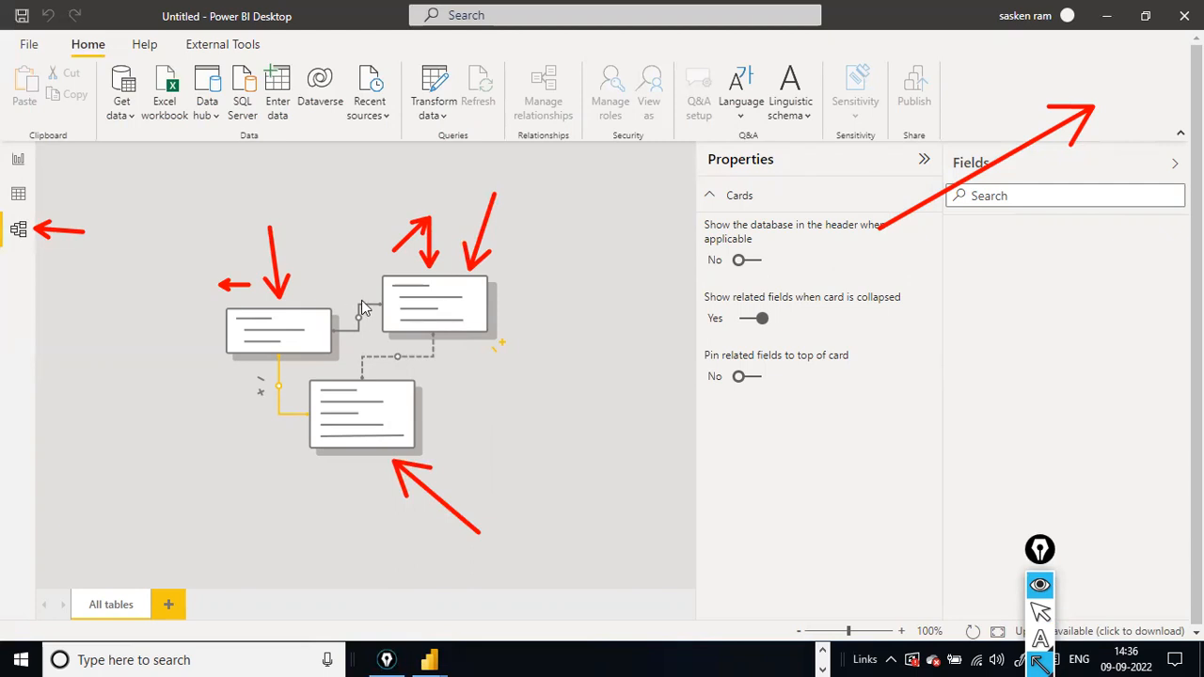
left_click_drag(336, 254, 358, 301)
key("ctrl+shift+7")
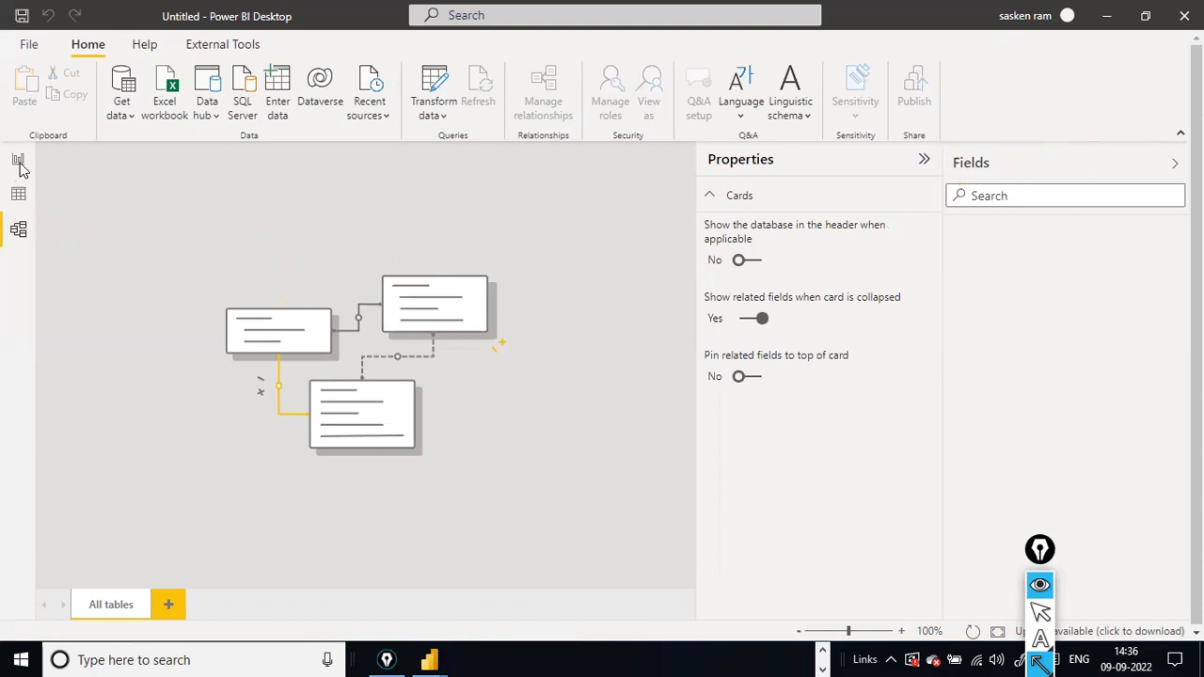
- Switch from arrow drawing back to the normal cursor and return to the Report view
key("ctrl+shift+1")
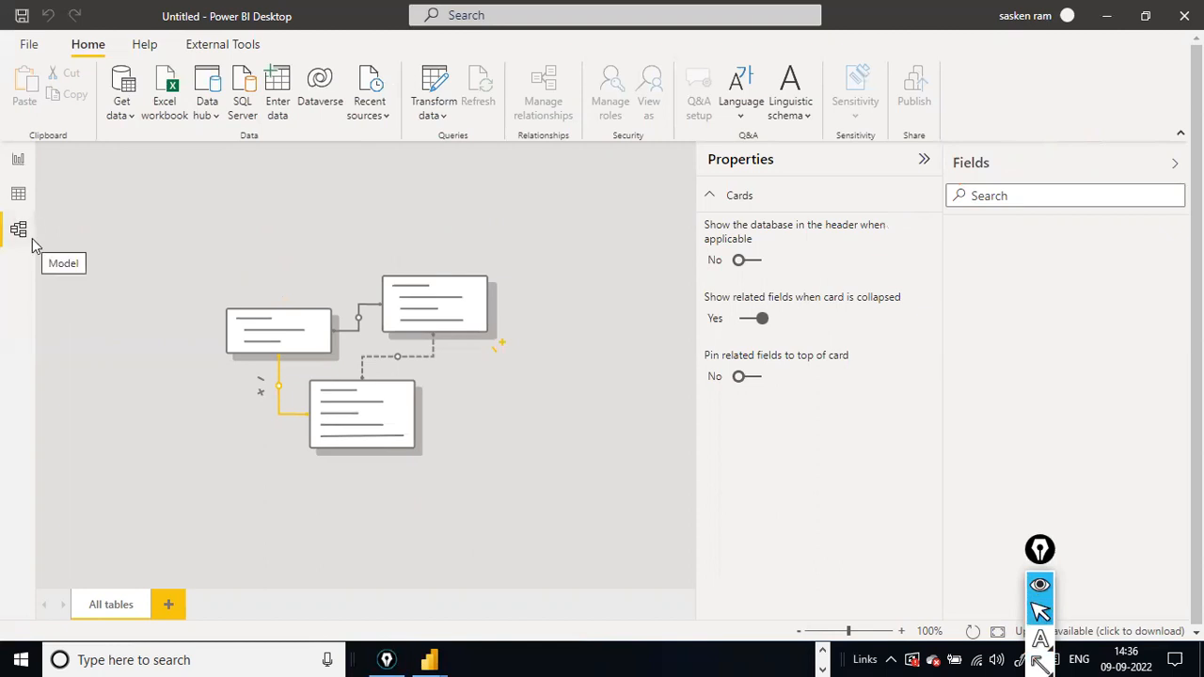
left_click(18, 160)
left_click(19, 231)
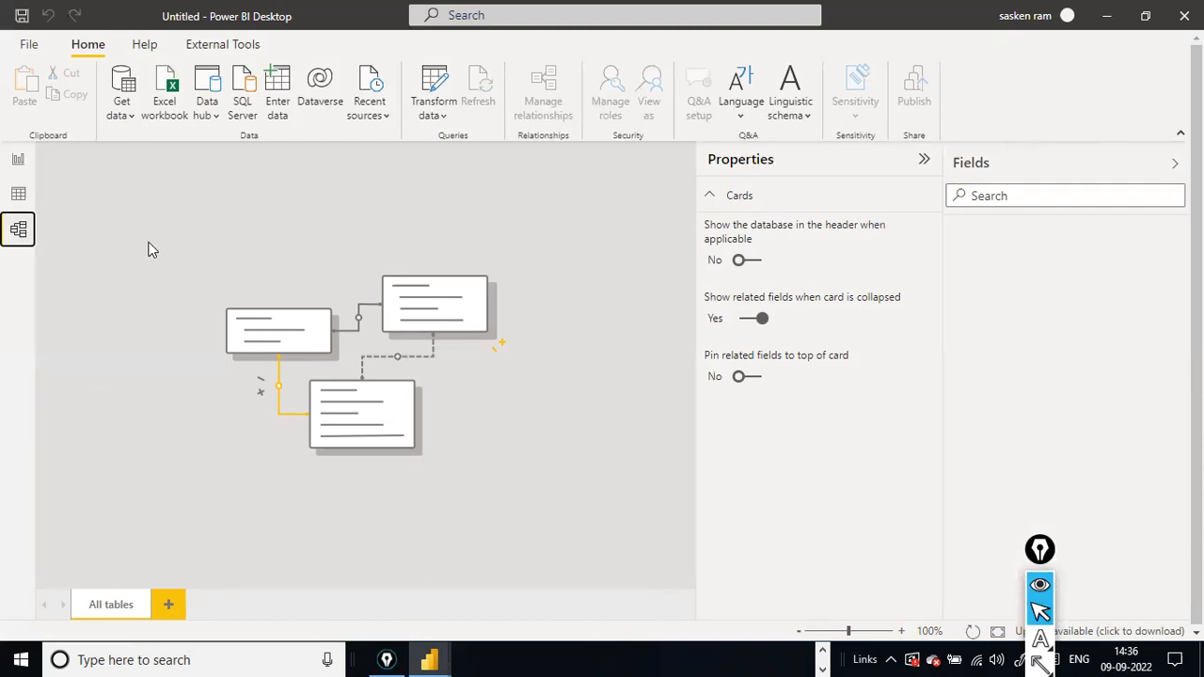
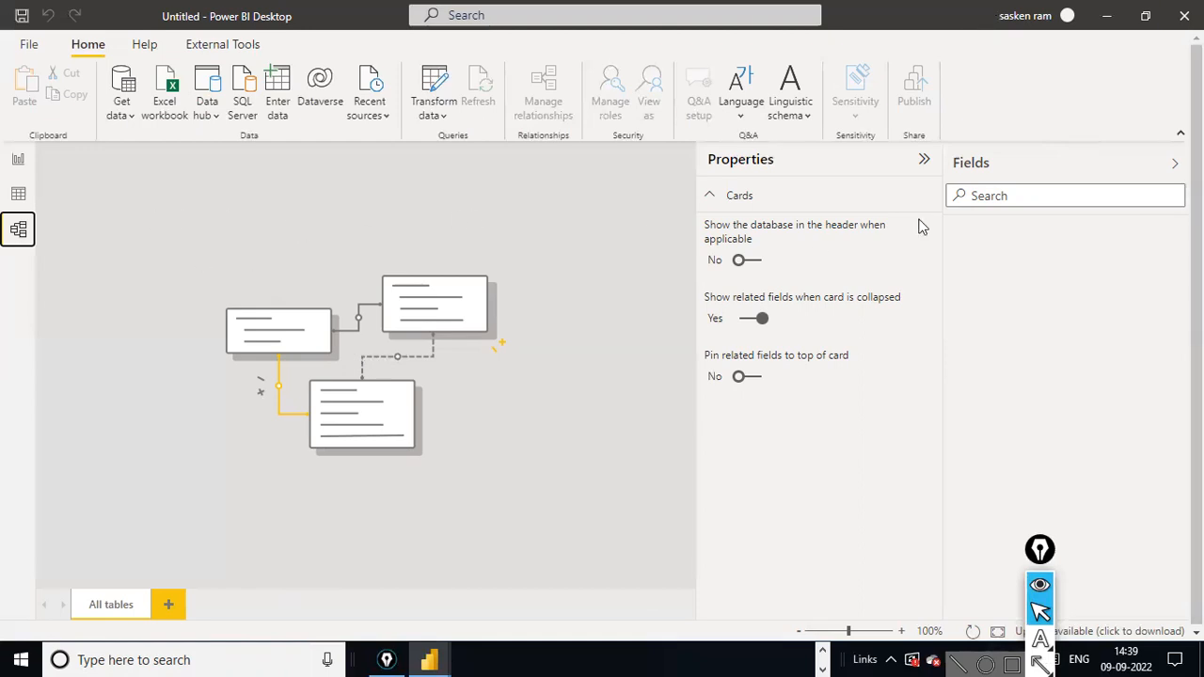
left_click(18, 159)
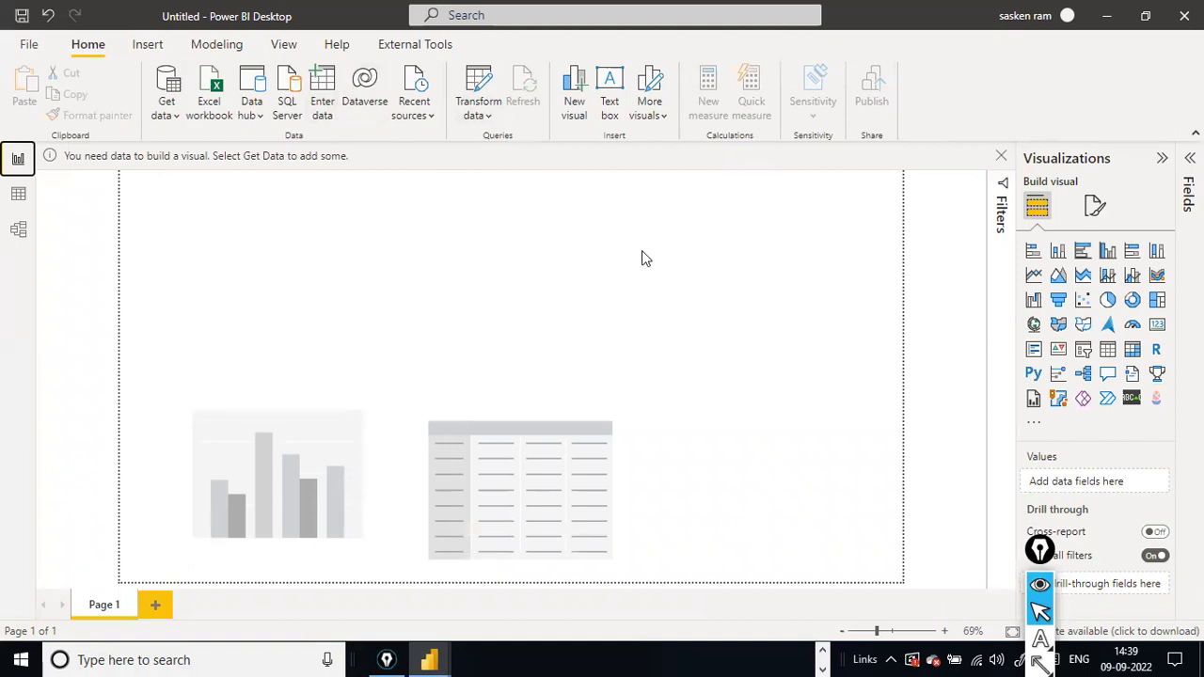
- Bring the Power Query Editor window to the front, move it further left, and display its Transform commands
key("alt+Tab")
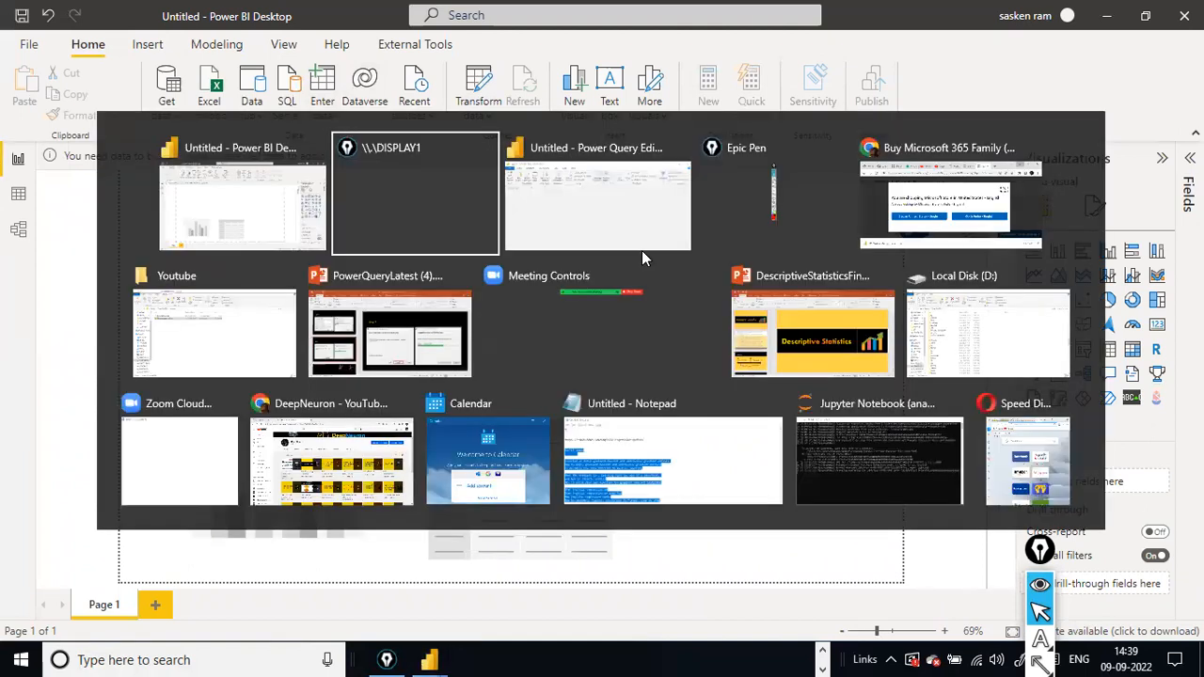
left_click(644, 250)
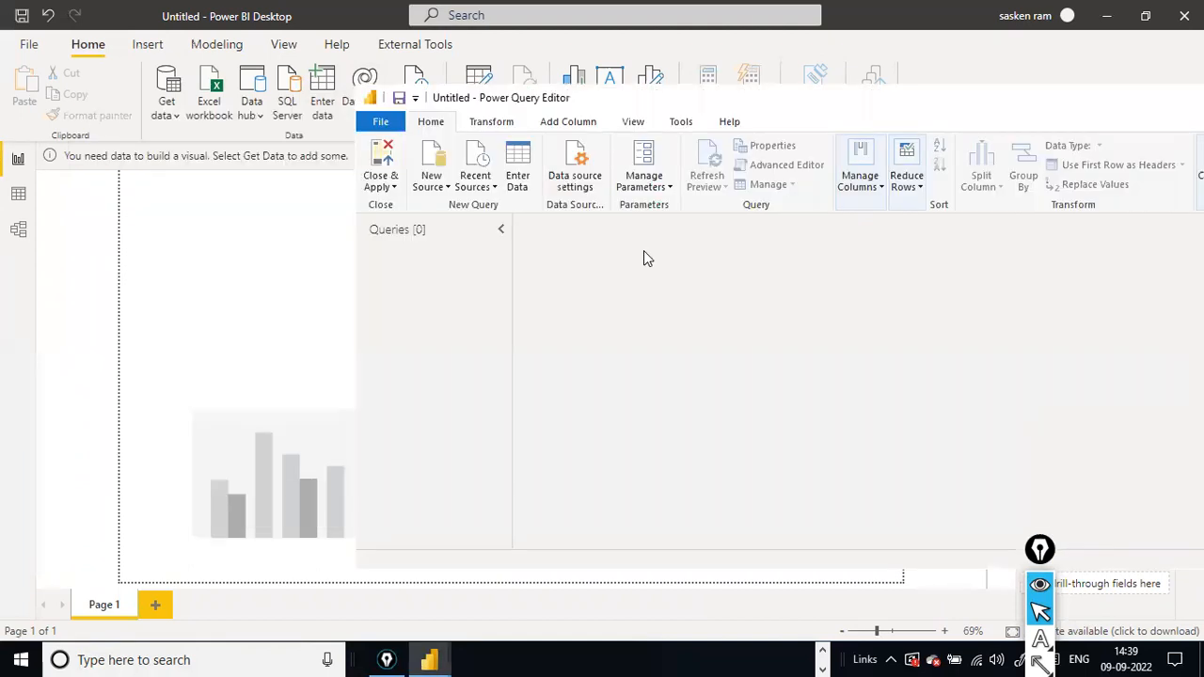
left_click_drag(767, 108, 570, 98)
left_click(395, 222)
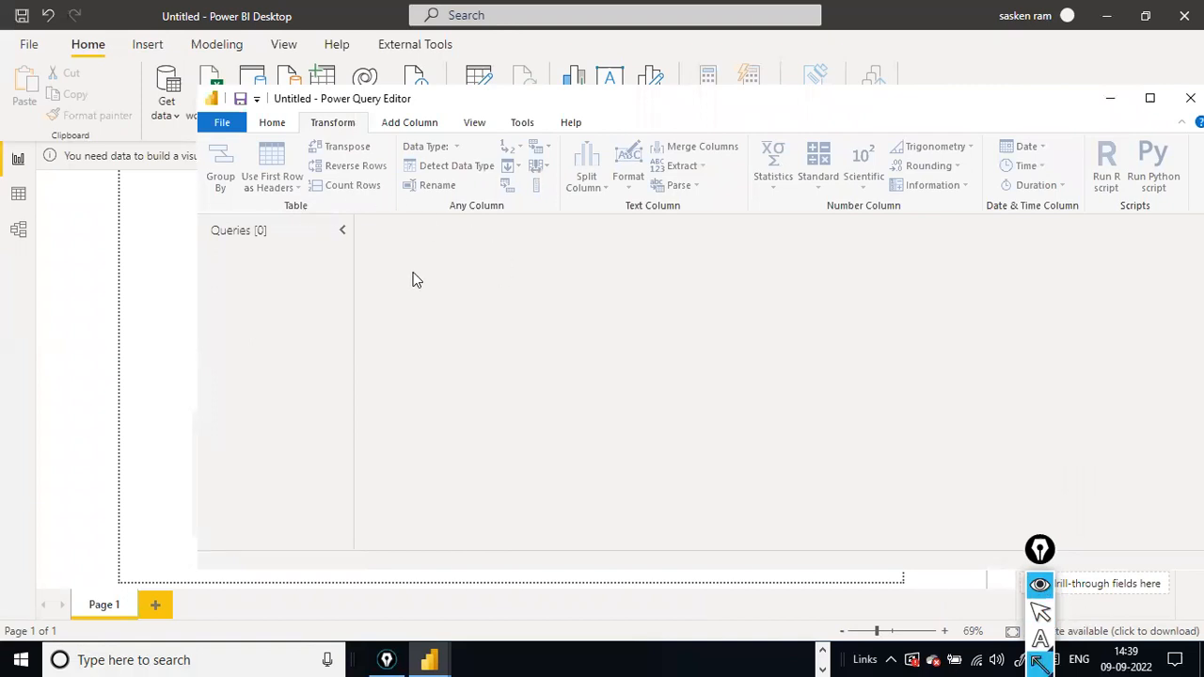
- Point red arrows at Reverse Rows, Merge Columns, Split Column, Statistics, Trigonometry and along the title bar, and clear all annotations
left_click_drag(405, 258, 377, 178)
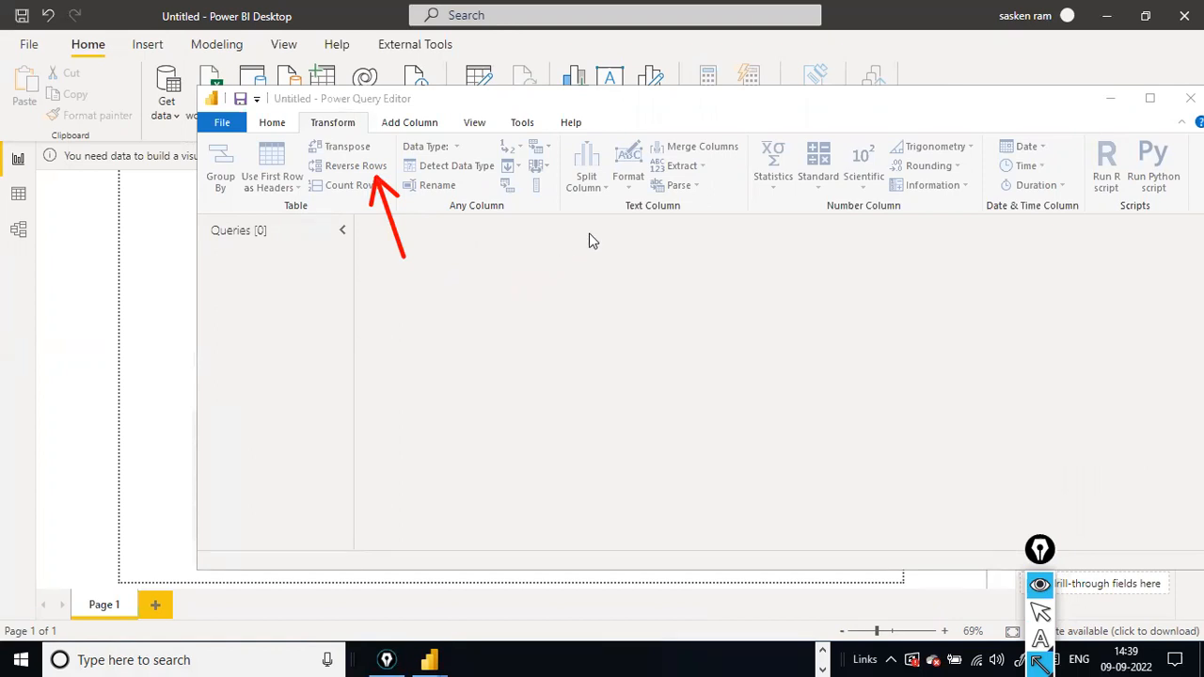
left_click_drag(720, 102, 708, 138)
left_click_drag(613, 252, 595, 203)
left_click_drag(814, 226, 771, 194)
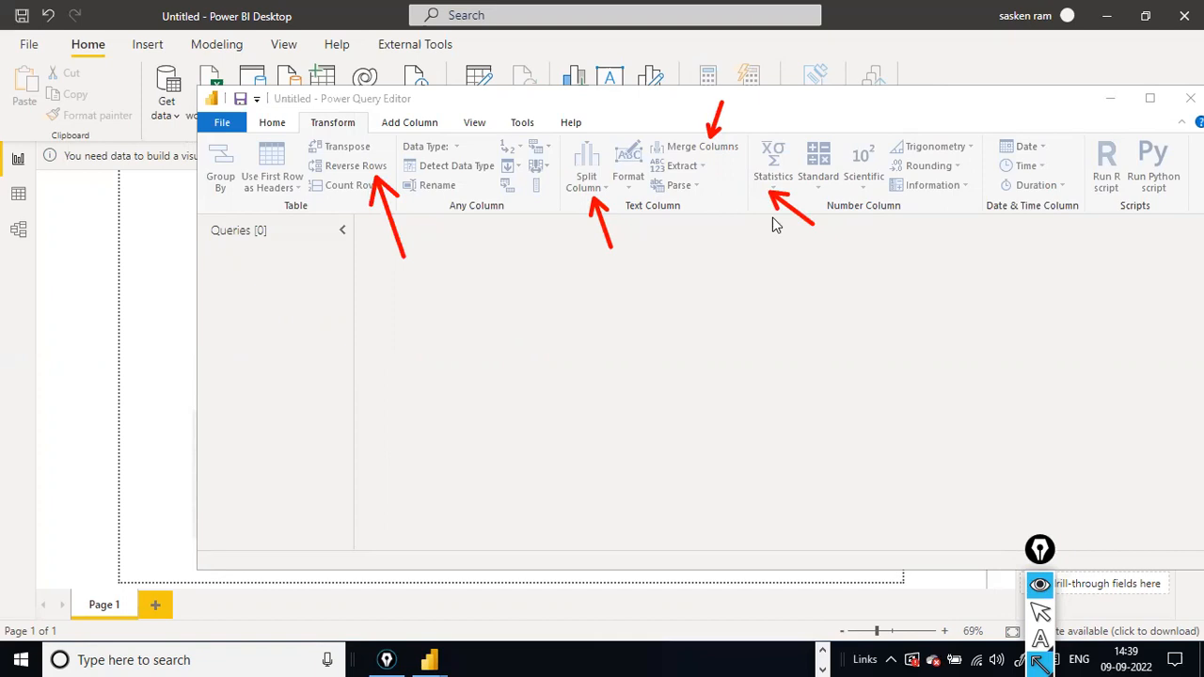
left_click_drag(986, 183, 964, 162)
left_click_drag(410, 106, 628, 92)
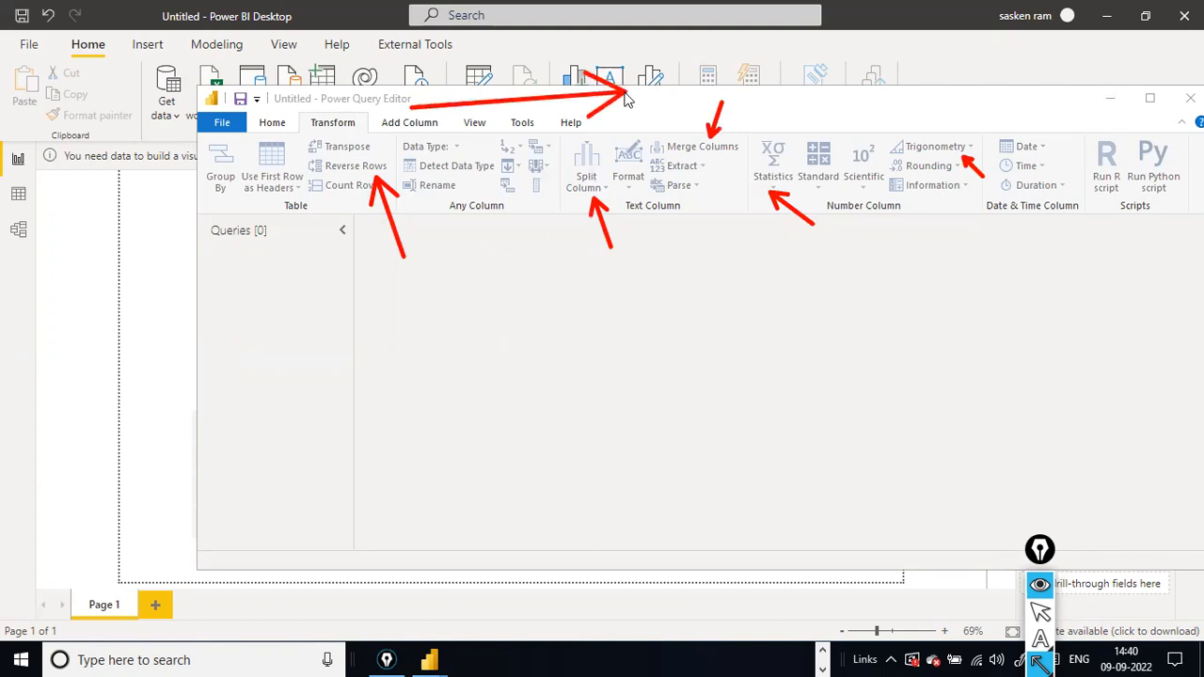
key("ctrl+shift+7")
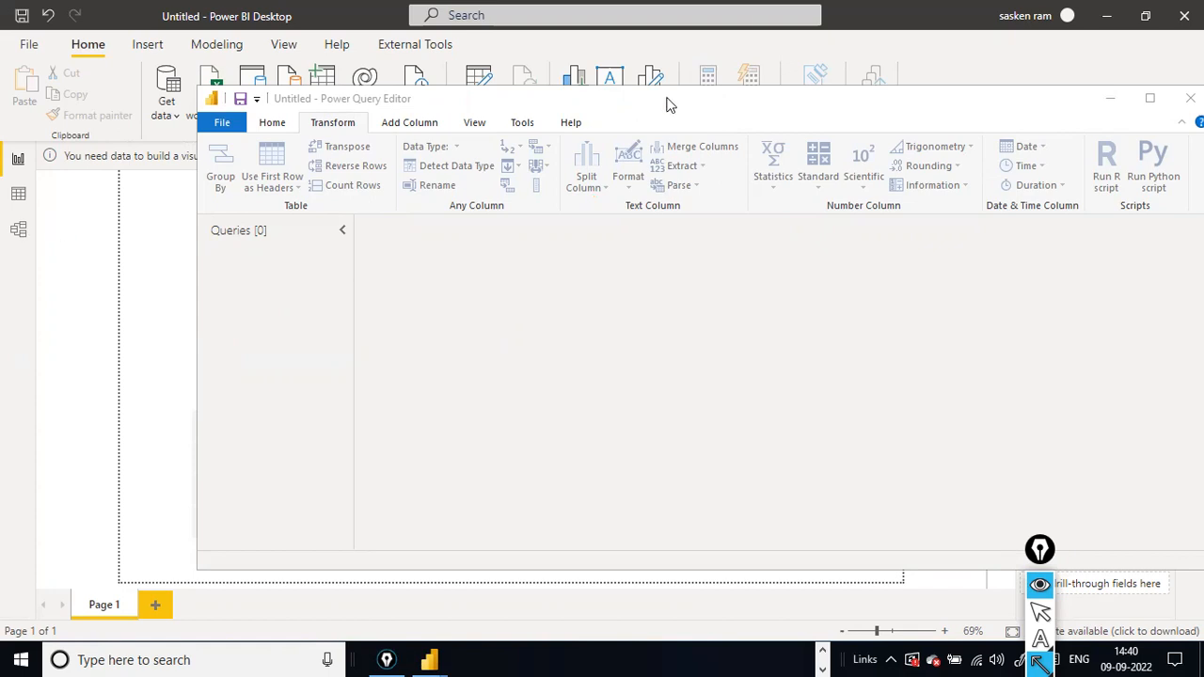
- Minimize the Power Query Editor window and start getting data from a Text/CSV source
left_click(1102, 104)
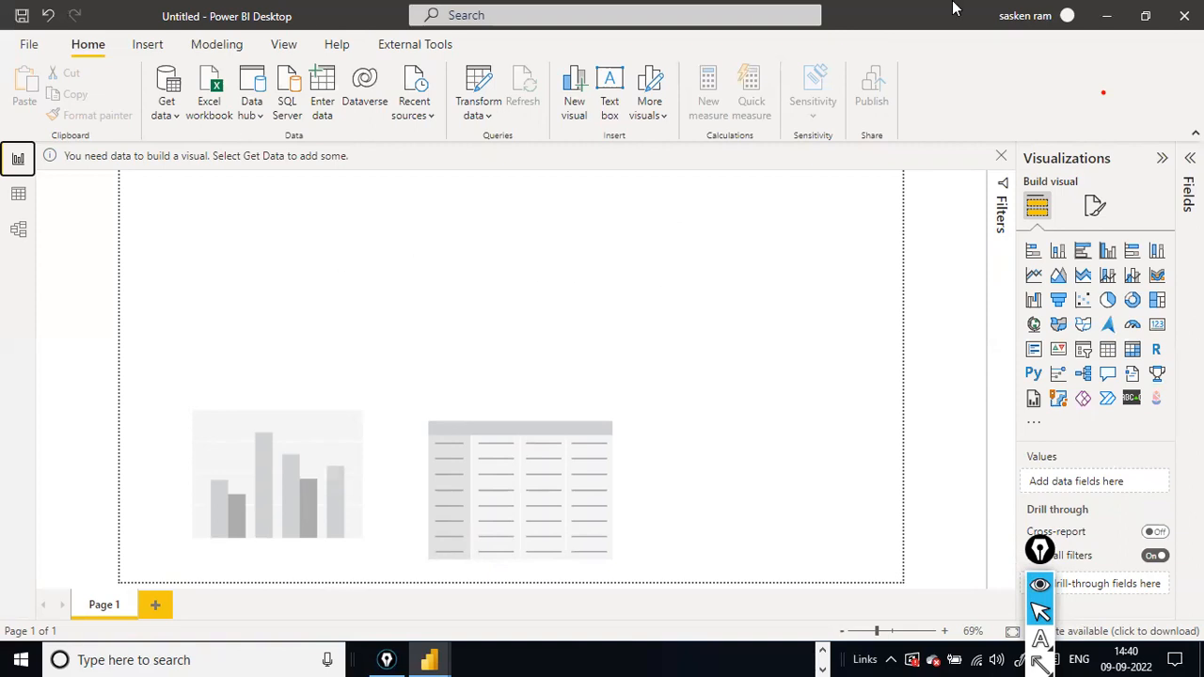
left_click(415, 271)
left_click(178, 120)
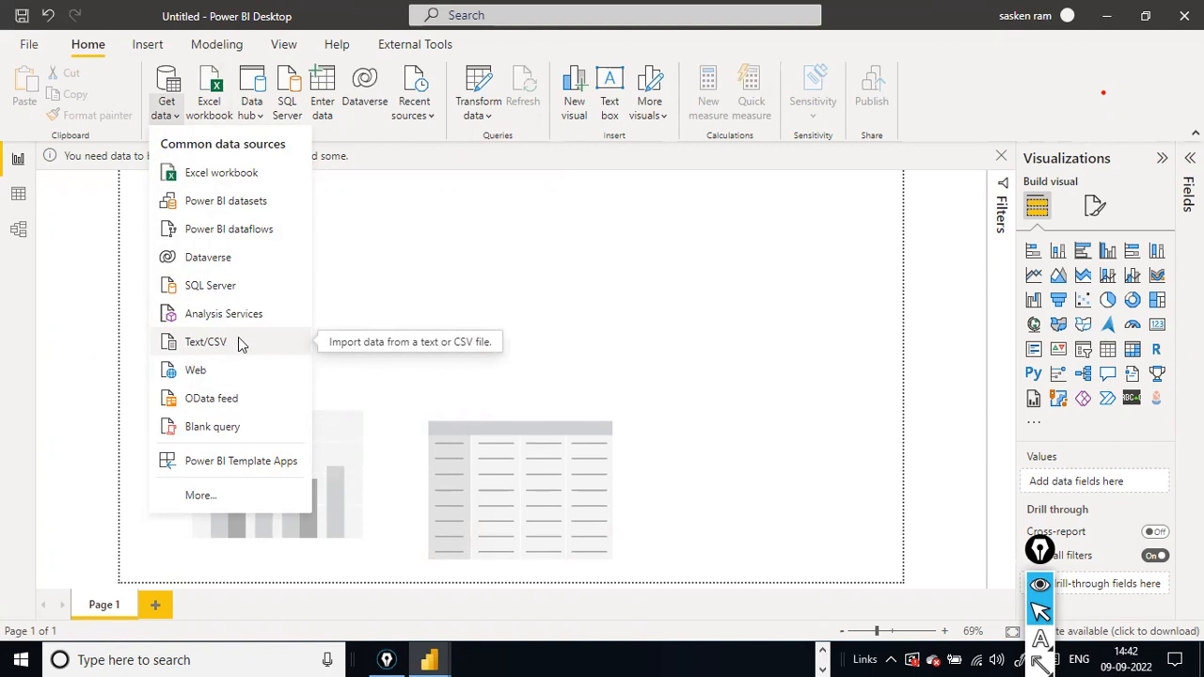
left_click(208, 346)
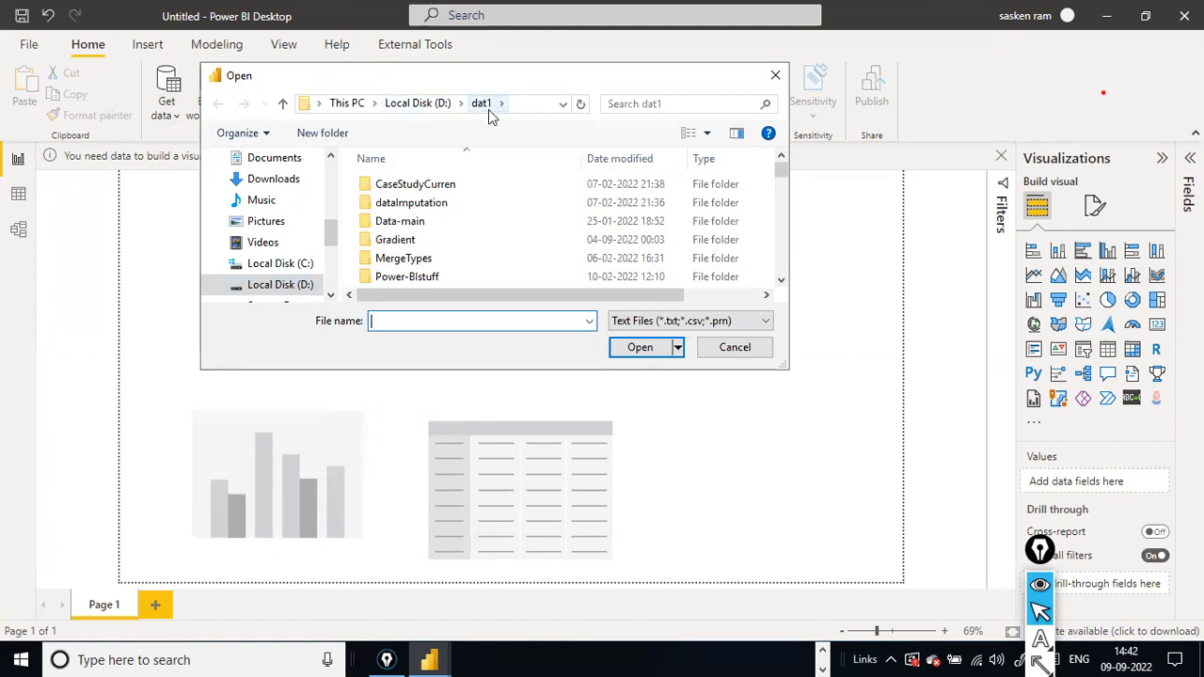
- Open sales_w04.csv from the dat1 folder on drive D and look over its data preview
scroll(471, 228, "down", 2)
left_click(470, 229)
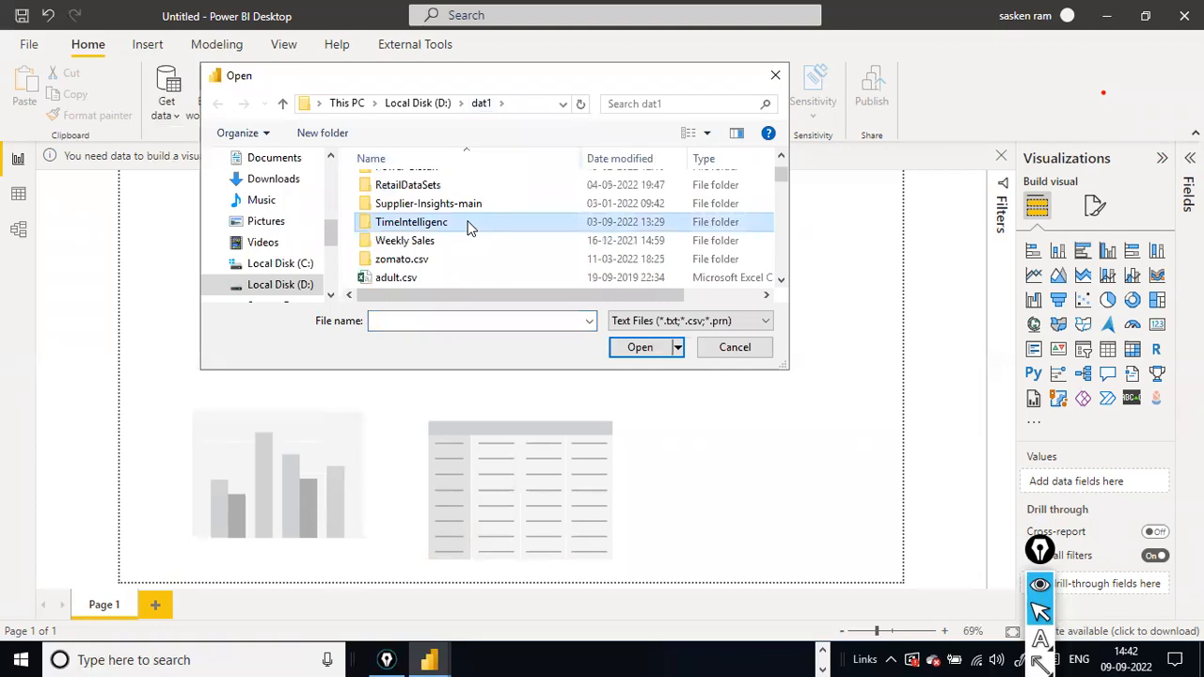
type("sales")
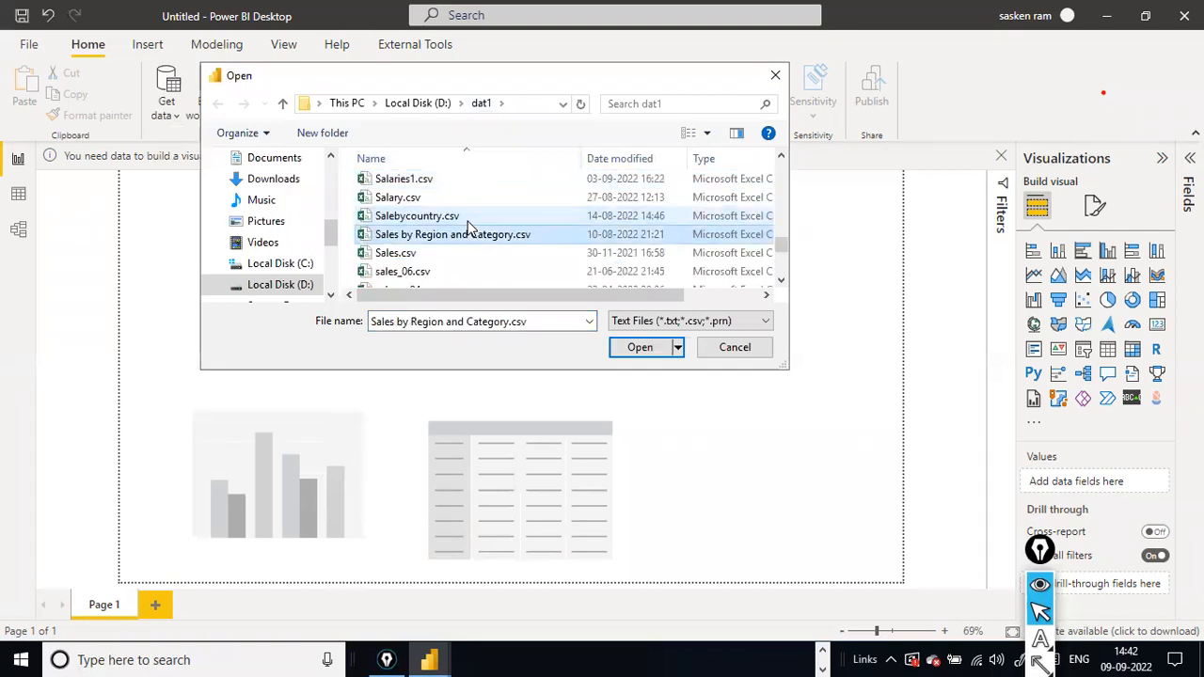
scroll(460, 236, "down", 3)
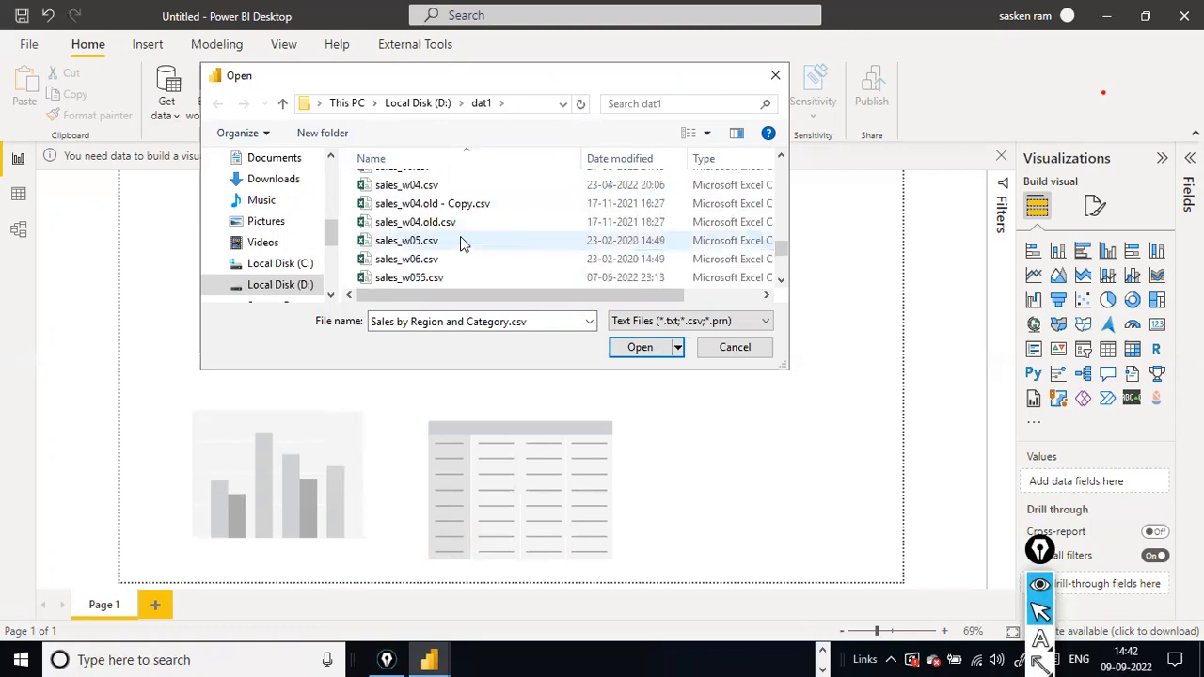
left_click(442, 186)
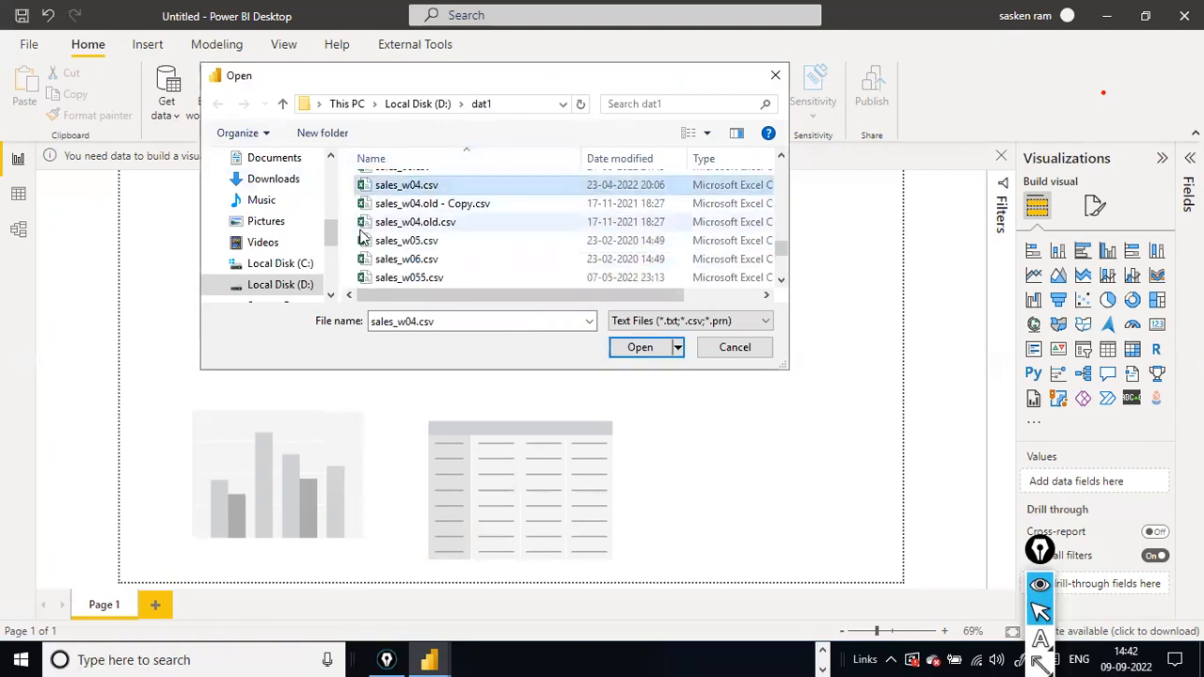
left_click(431, 188)
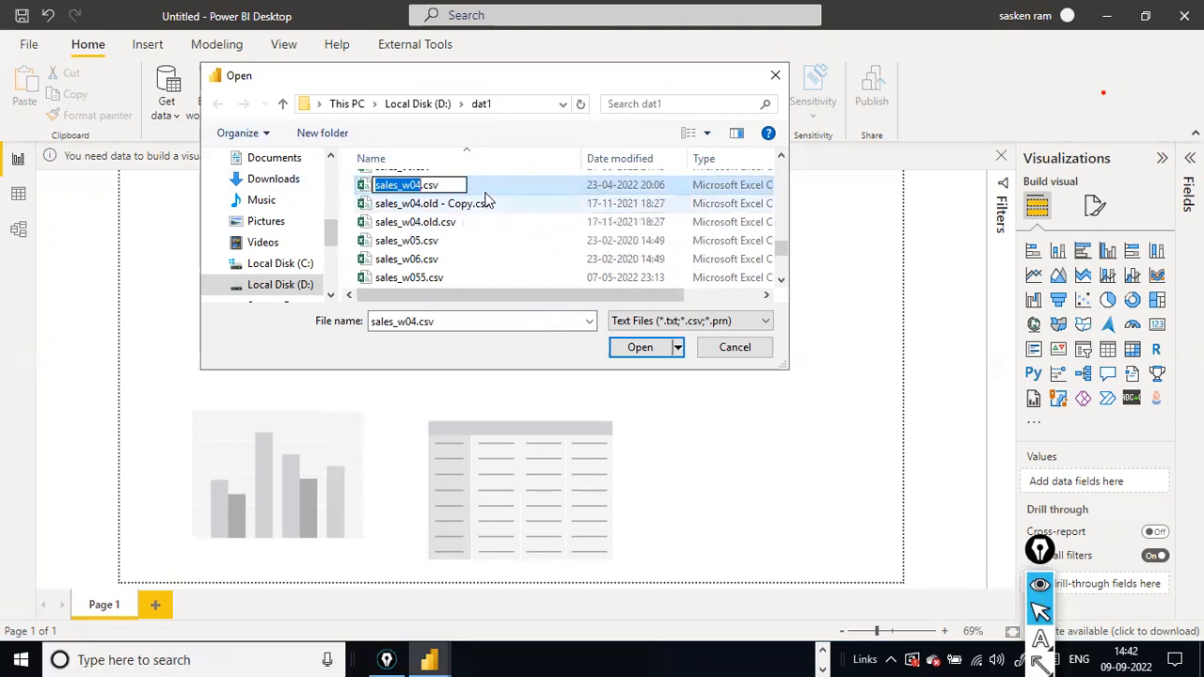
left_click(448, 222)
left_click(456, 185)
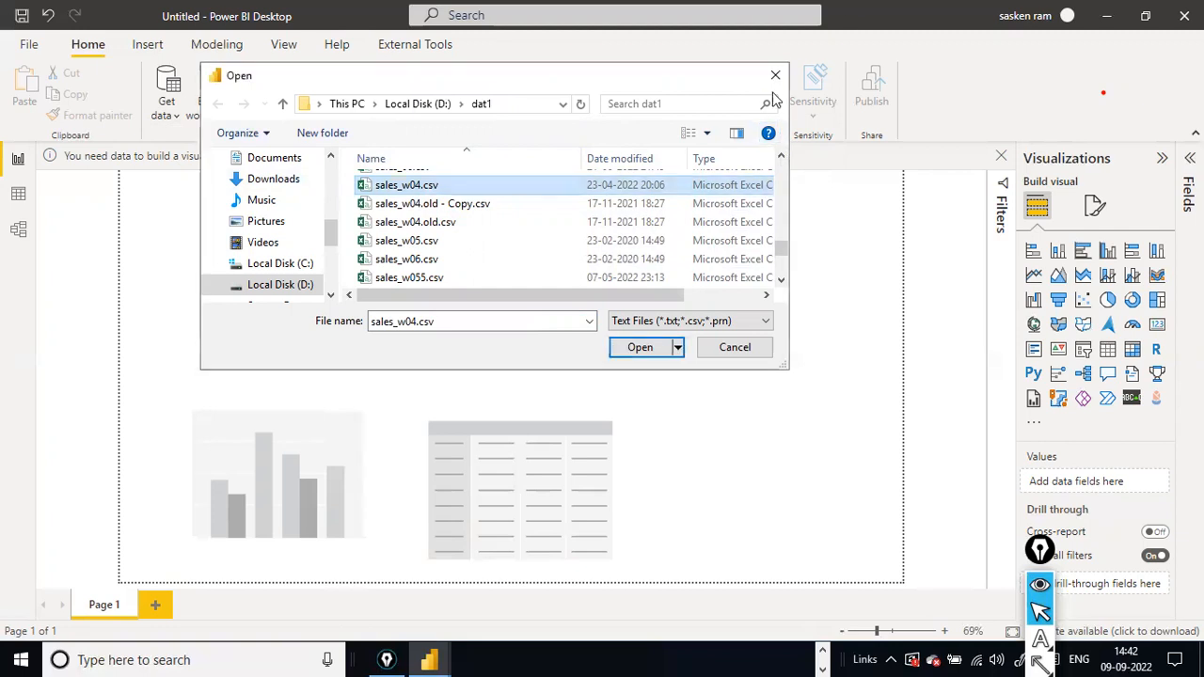
left_click(466, 184)
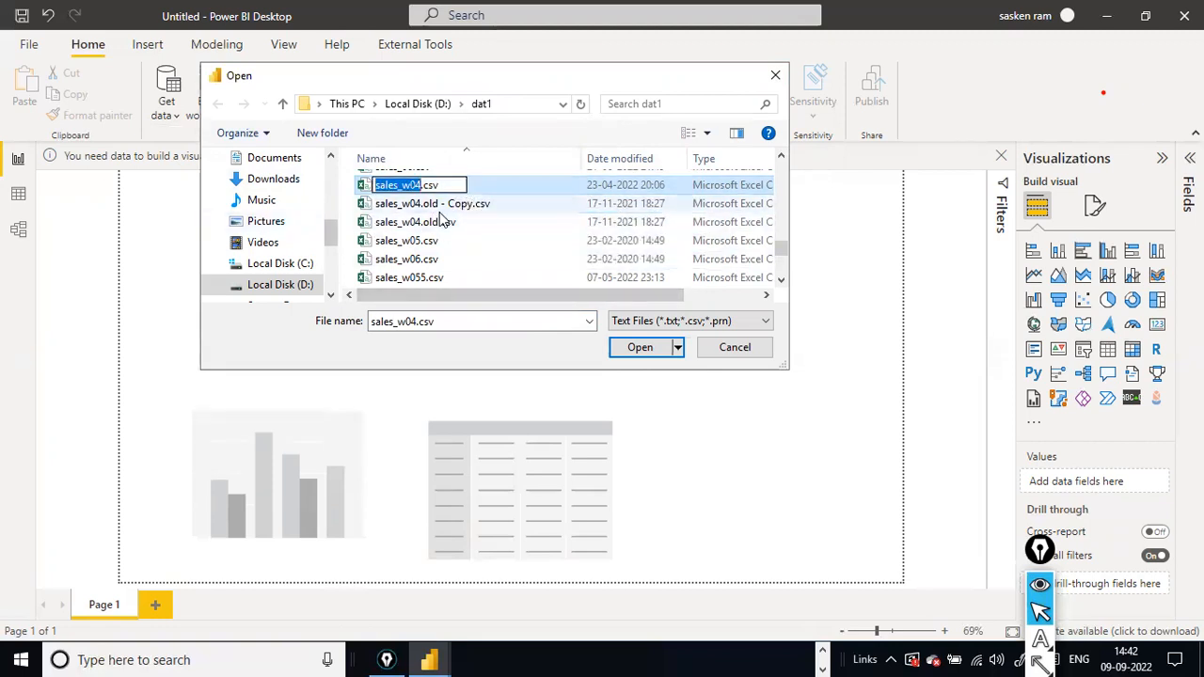
left_click(647, 349)
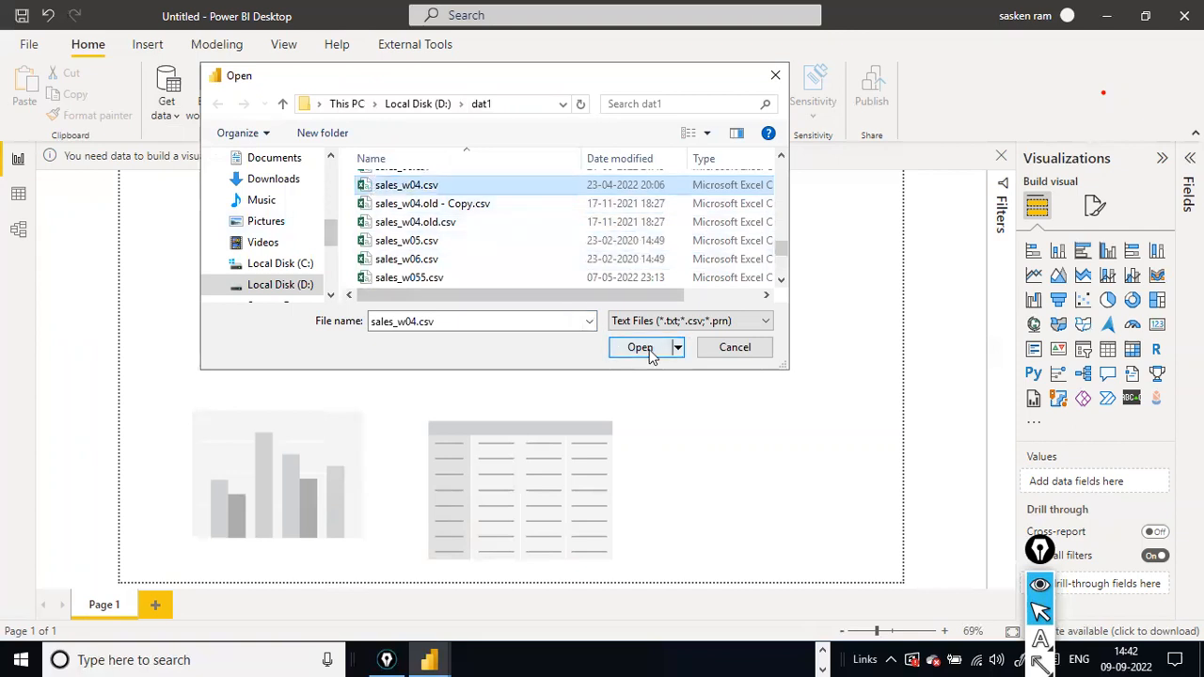
left_click(650, 352)
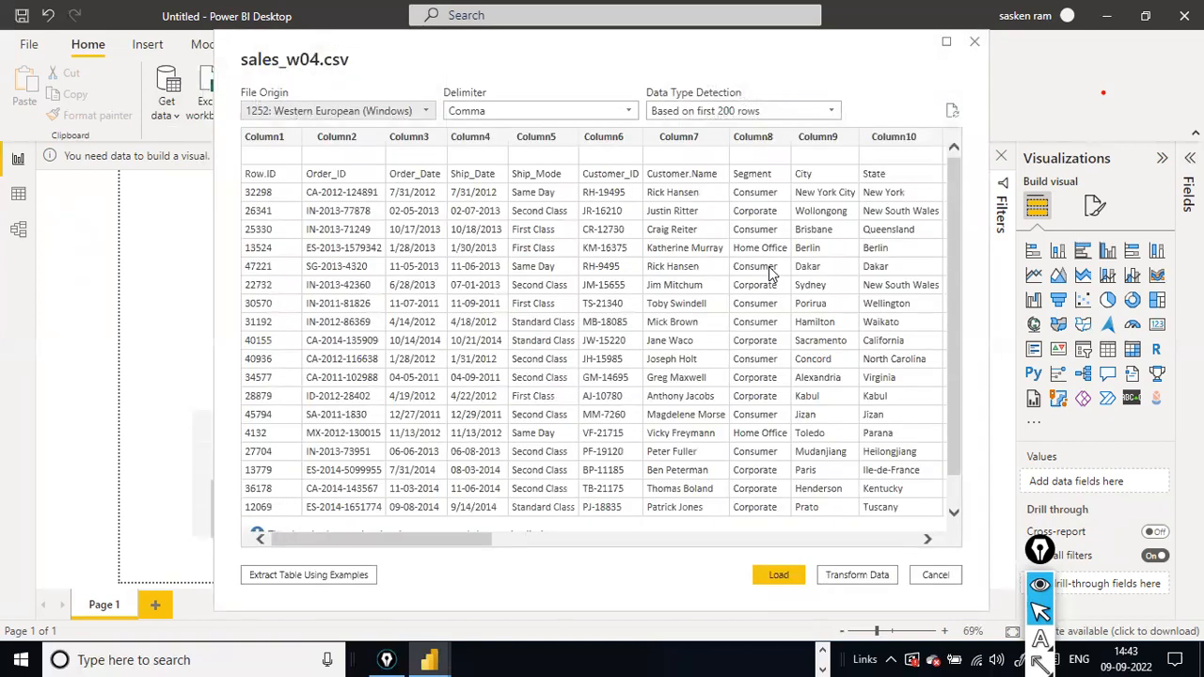
scroll(772, 271, "down", 2)
scroll(773, 271, "up", 2)
- Switch to the File Explorer window of Local Disk (D:) and open the dat1 folder
mouse_move(562, 659)
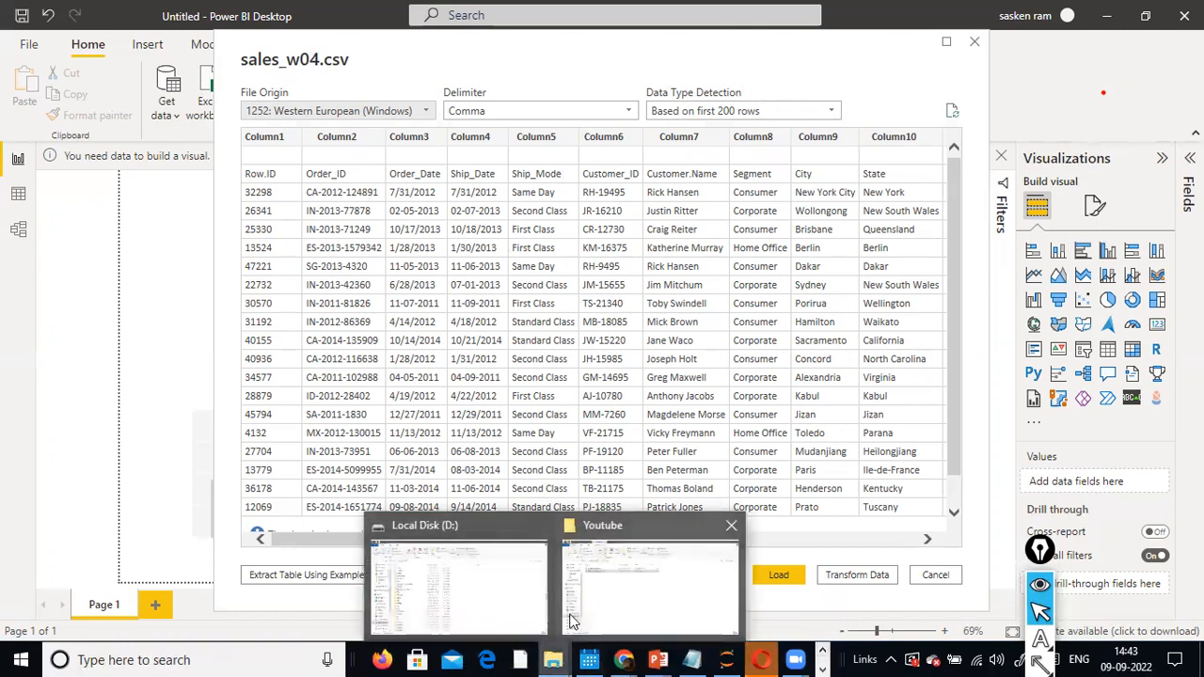
left_click(492, 577)
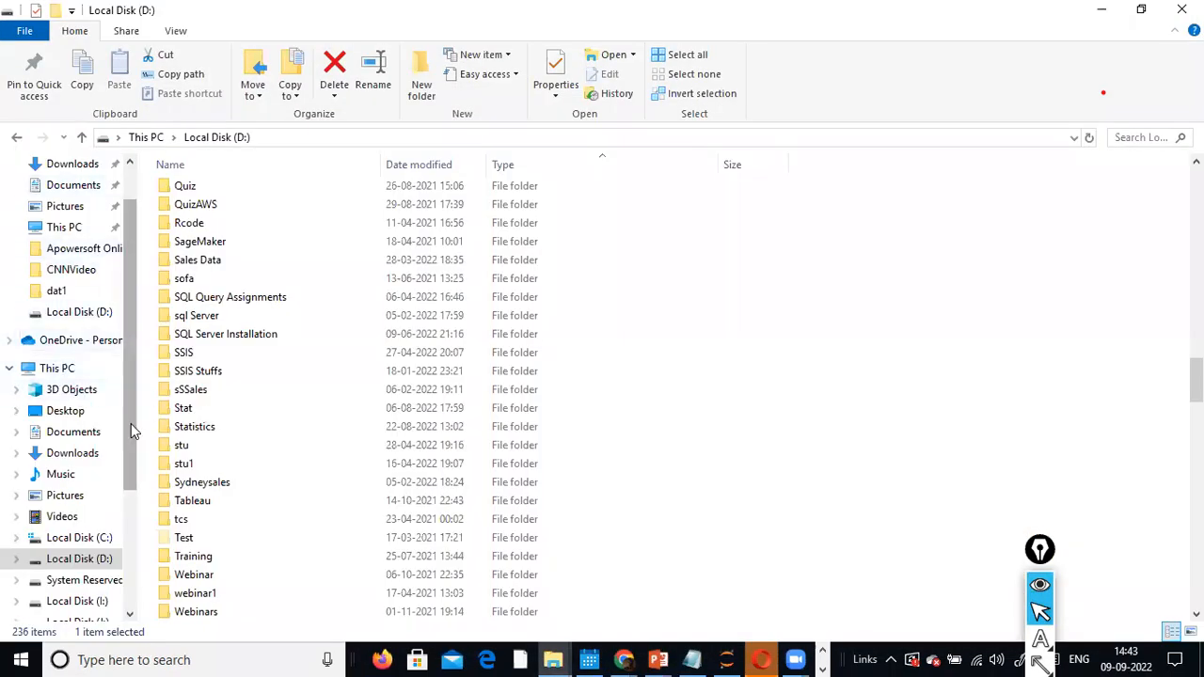
left_click(184, 337)
key("d")
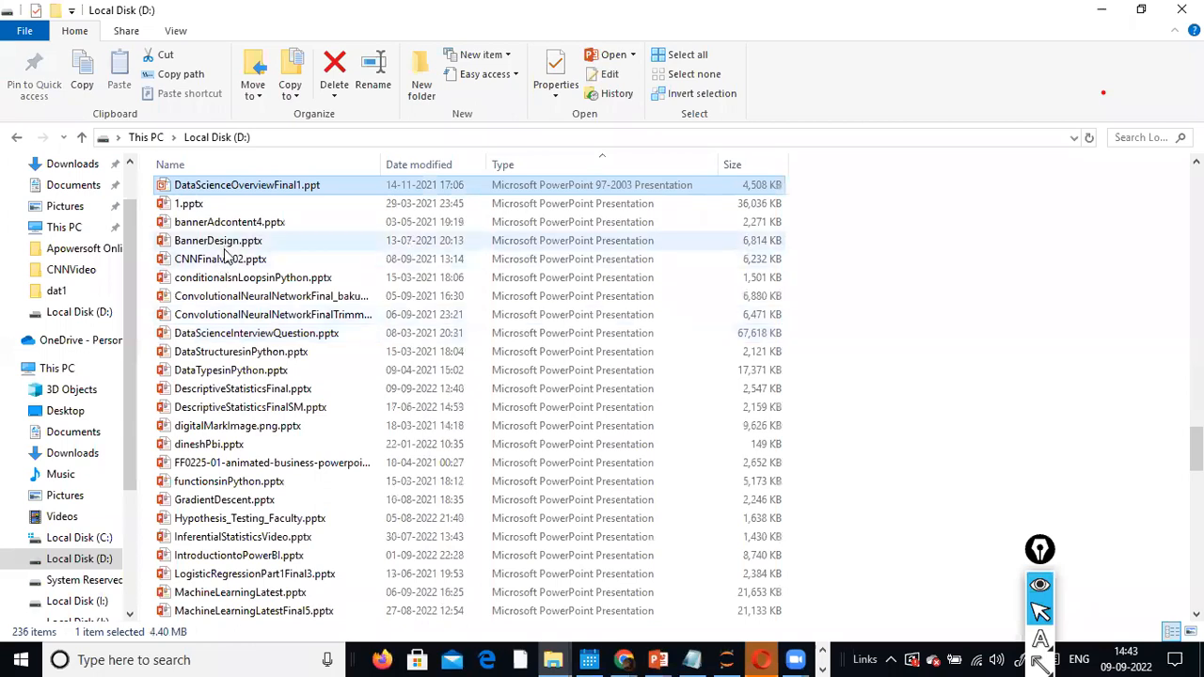
left_click(239, 278)
left_click(244, 296)
right_click(242, 298)
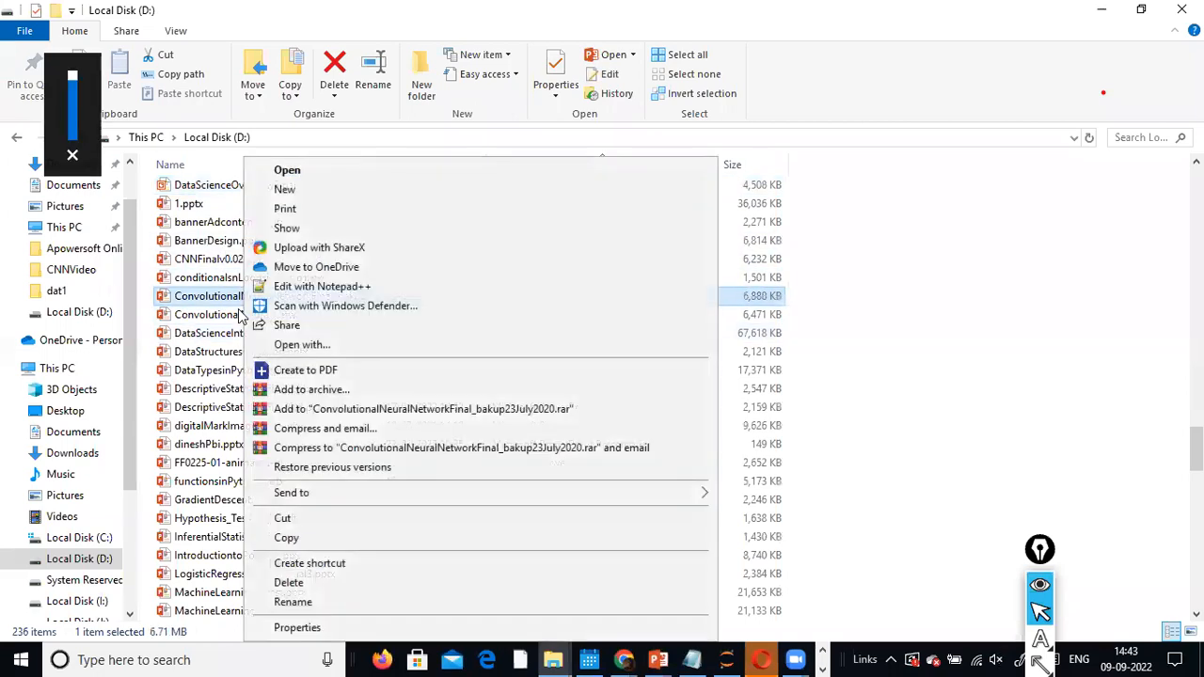
left_click(189, 205)
key("d")
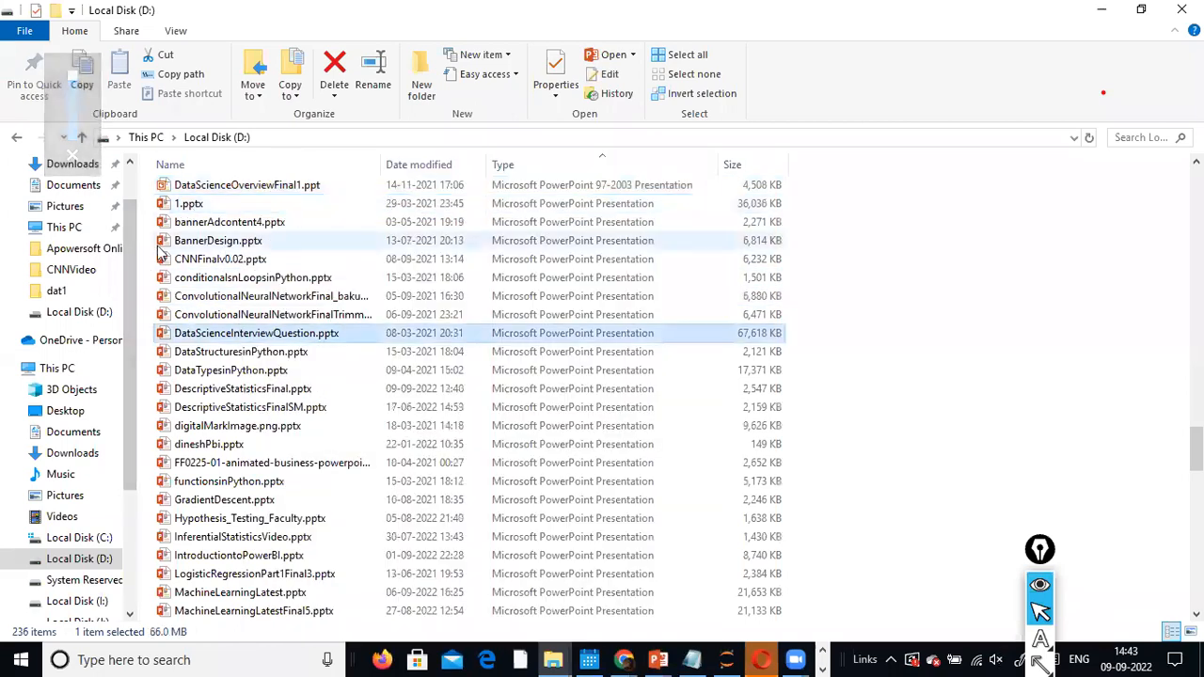
left_click(79, 537)
left_click(85, 563)
left_click(218, 411)
type("da")
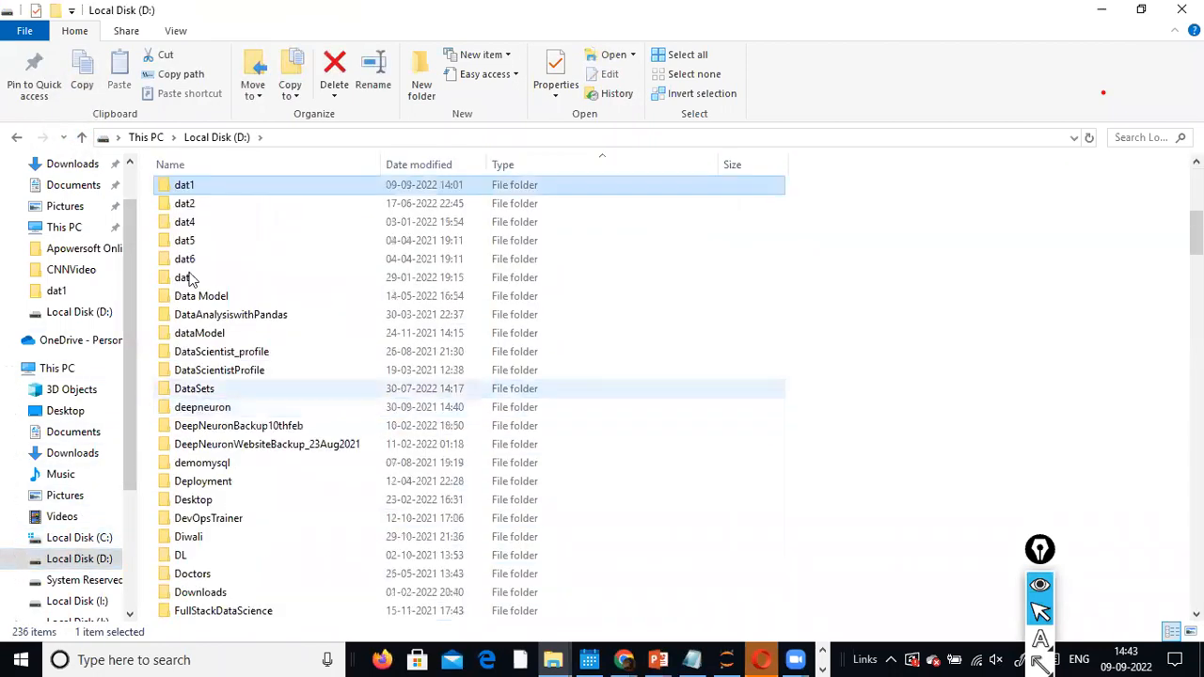
double_click(188, 193)
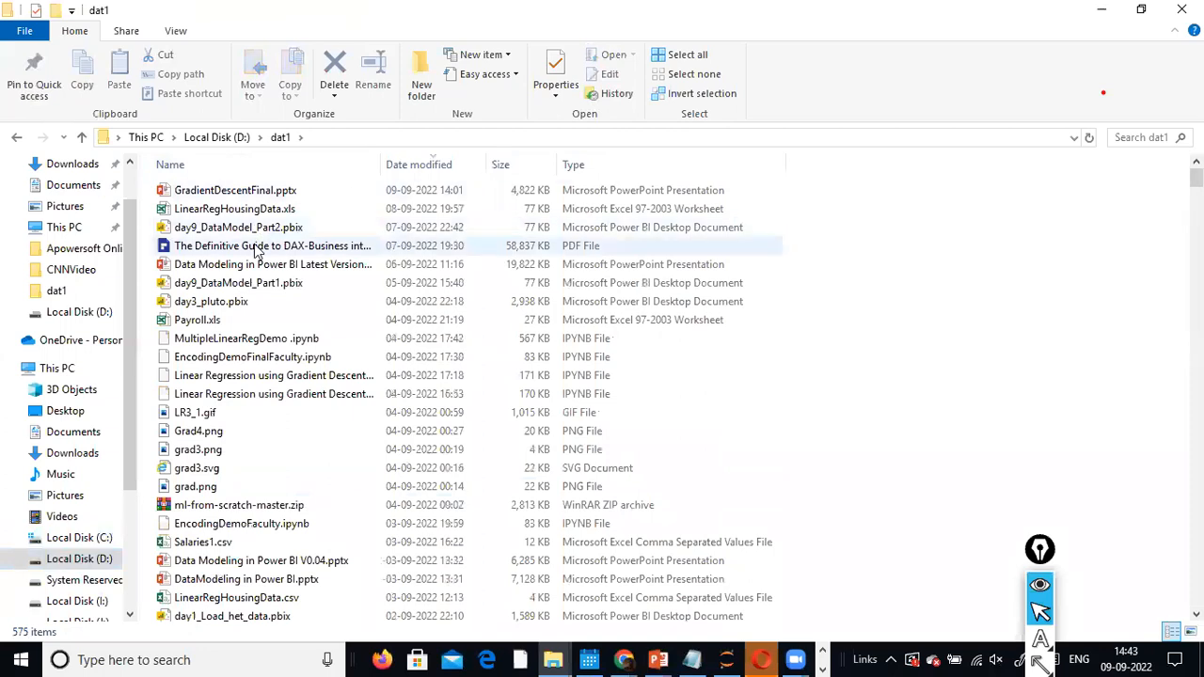
- Find the sales files in the dat1 folder and select sales_w04.csv
left_click(259, 246)
type("sales")
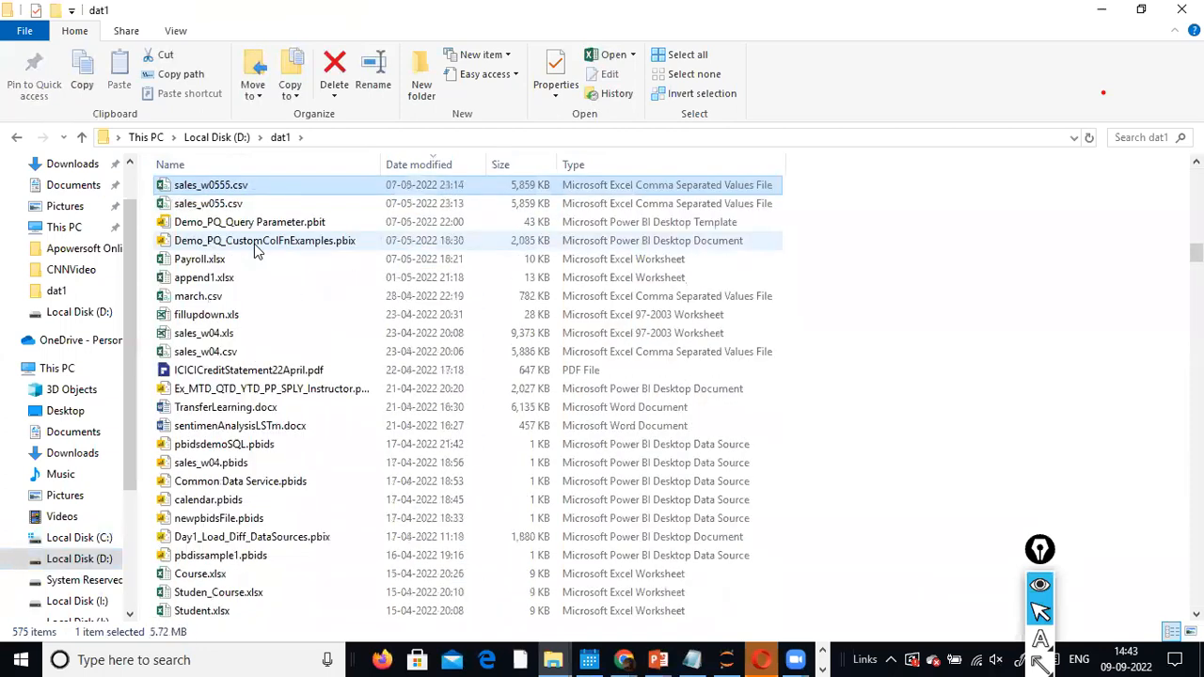
left_click(235, 352)
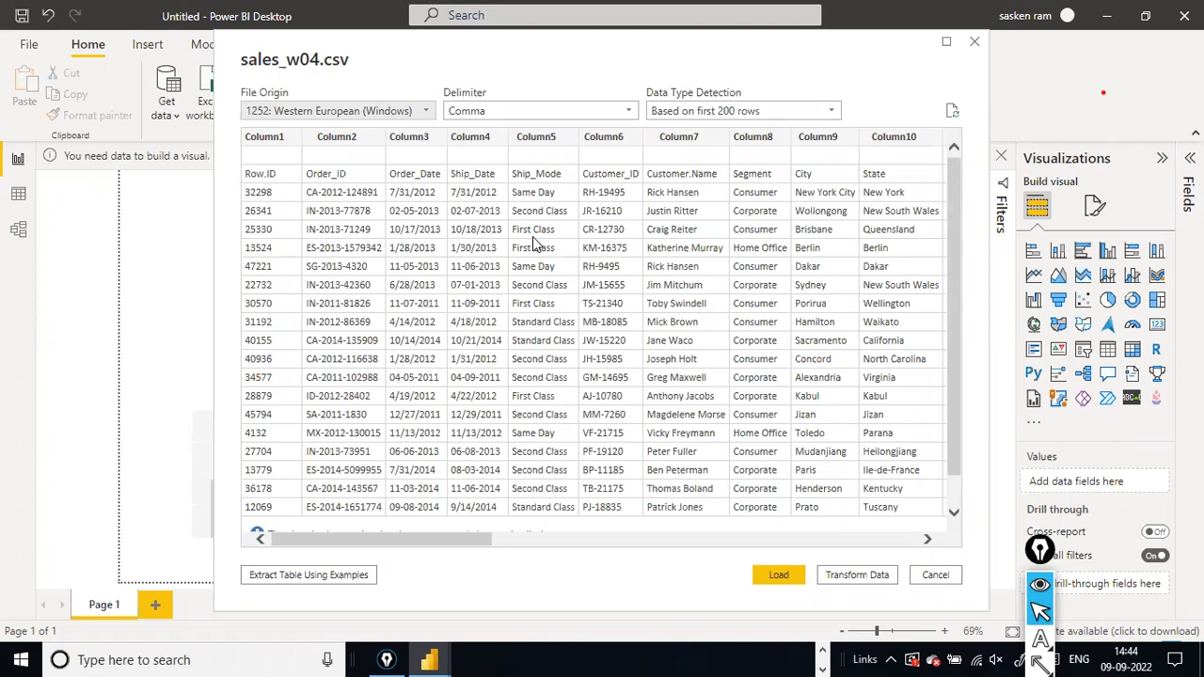
- Examine the rows of the sales_w04.csv import preview and its columns through to Order_Priority and Return
scroll(363, 318, "down", 2)
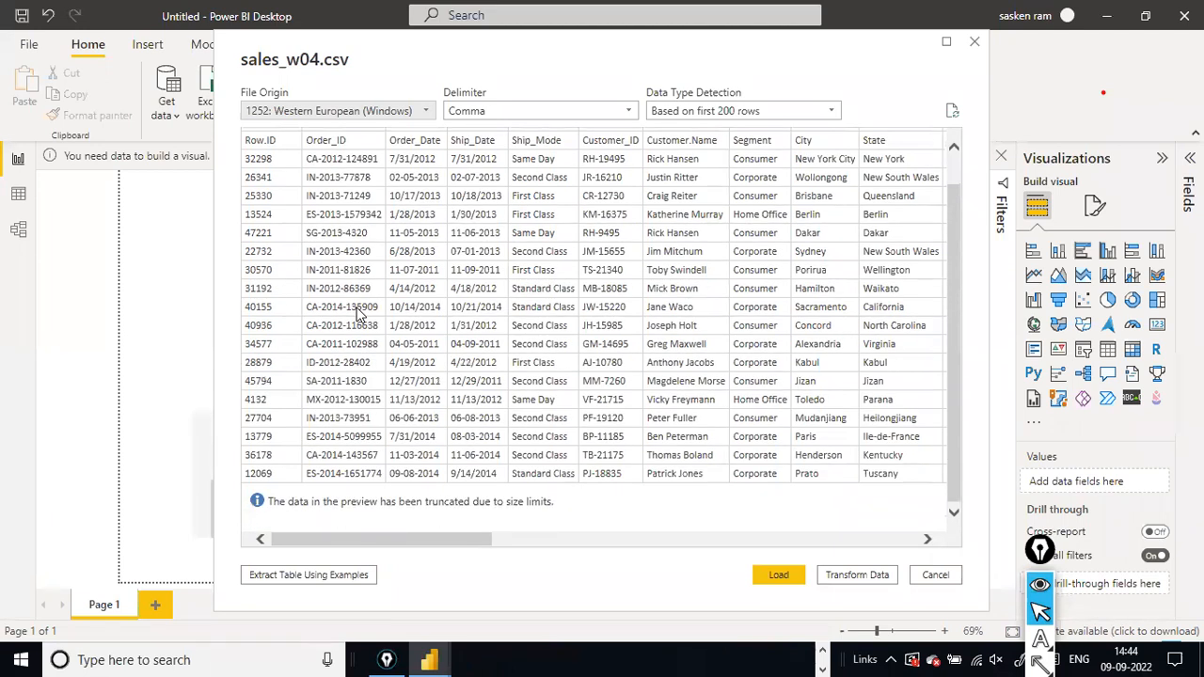
scroll(360, 315, "up", 2)
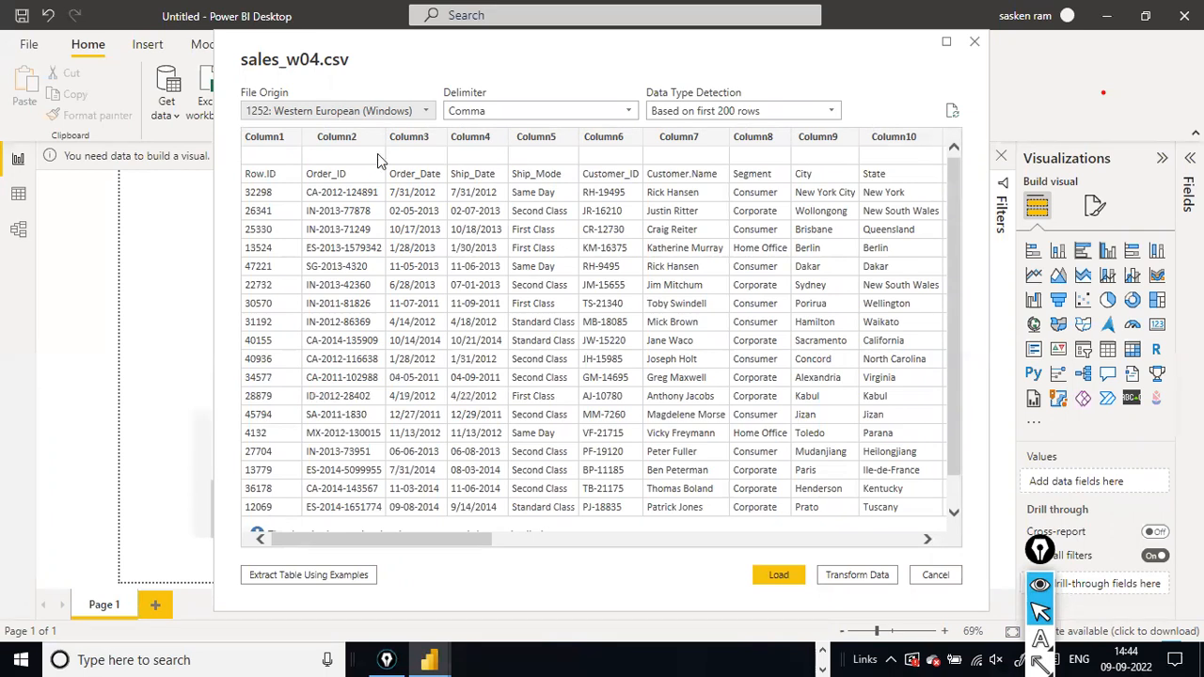
scroll(361, 245, "down", 2)
scroll(362, 277, "up", 2)
scroll(360, 277, "down", 2)
scroll(360, 287, "up", 2)
left_click_drag(425, 536, 930, 472)
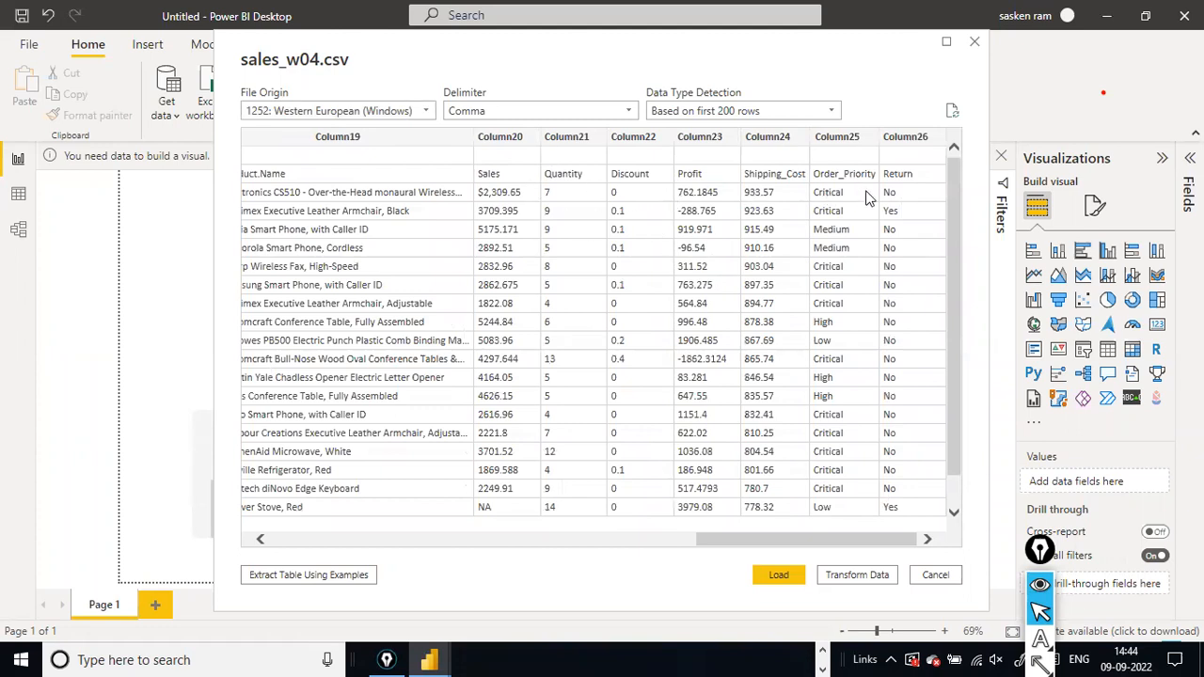
- Return to the first columns of the sales_w04.csv preview, point out the Row.ID header row, Column1 and Column2 with red marks, and clear the marks
left_click_drag(840, 536, 163, 538)
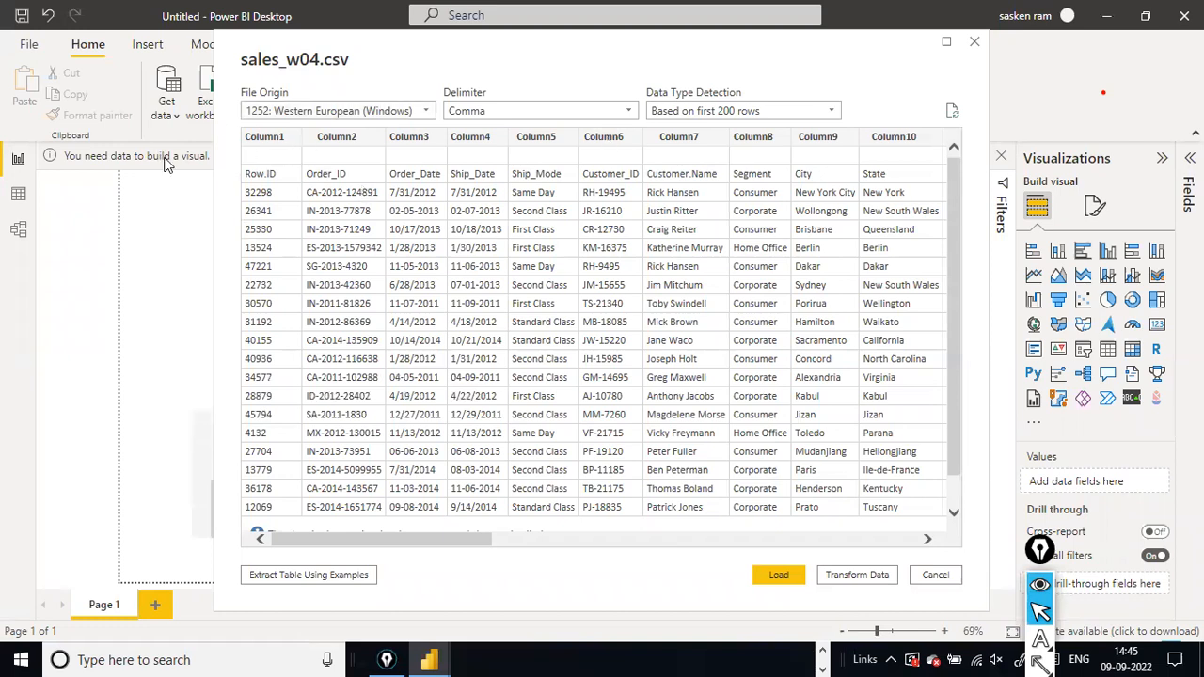
left_click_drag(101, 181, 250, 180)
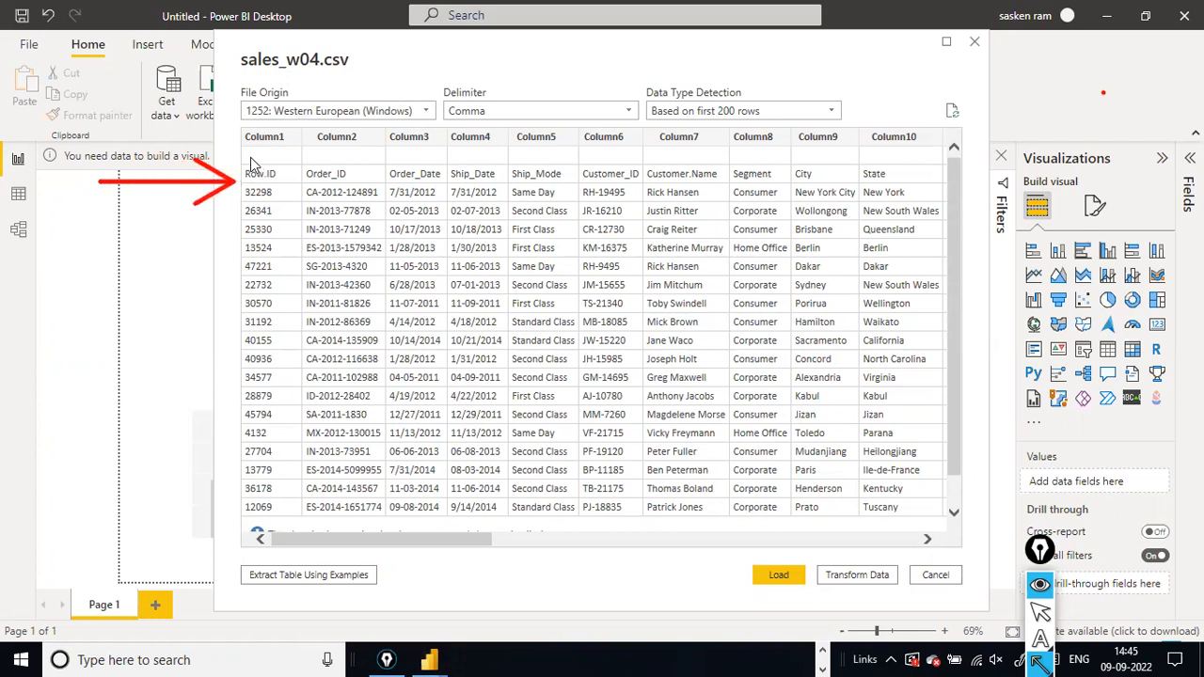
left_click_drag(220, 153, 238, 151)
key("ctrl+shift+r")
mouse_move(242, 121)
left_mouse_down()
mouse_move(288, 151)
mouse_move(325, 119)
mouse_move(395, 158)
mouse_move(381, 153)
left_mouse_up()
key("ctrl+shift+a")
left_click_drag(255, 191, 262, 141)
left_click_drag(320, 171, 327, 142)
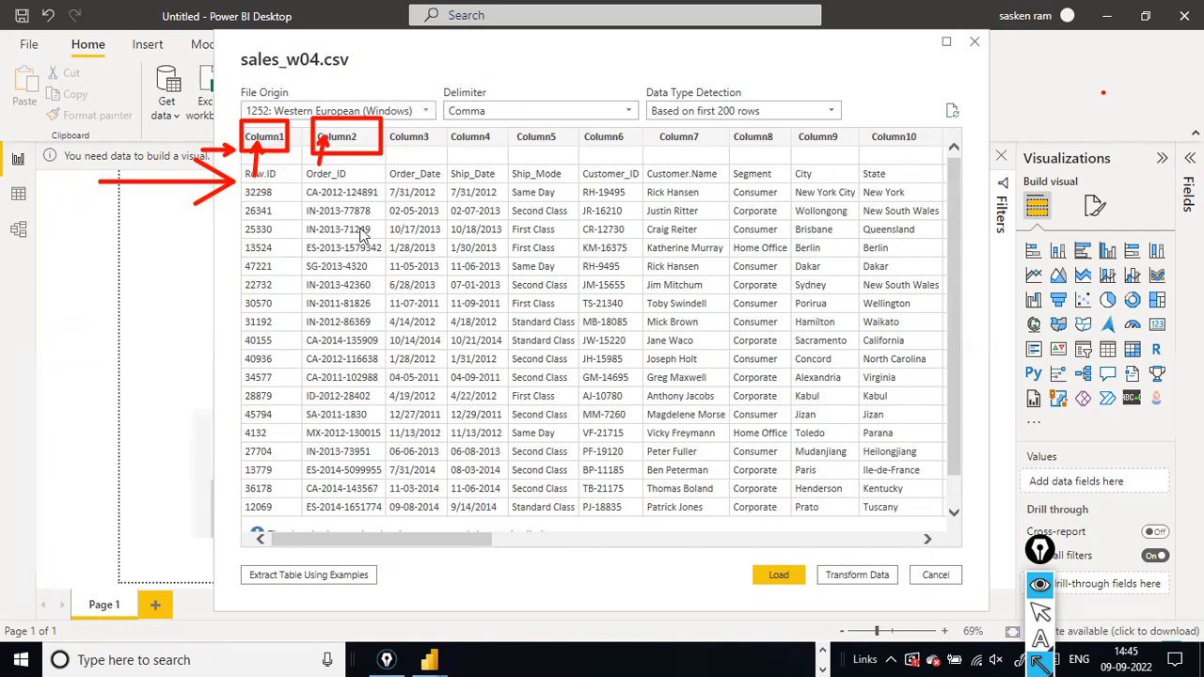
key("ctrl+shift+2")
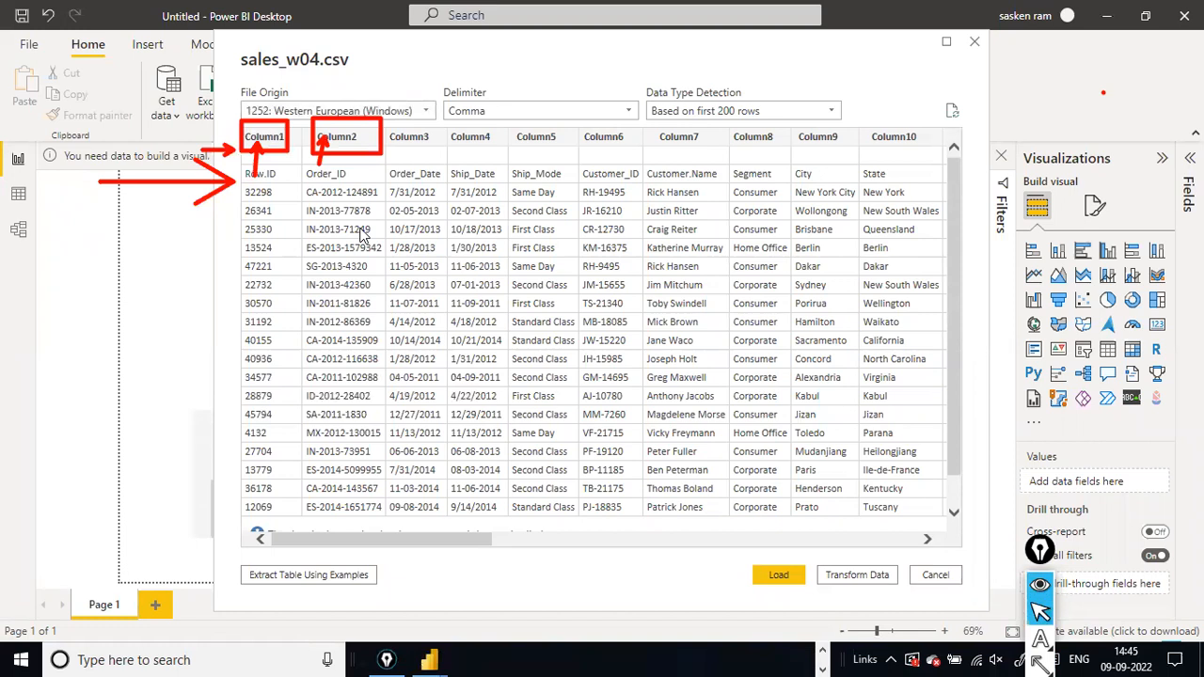
key("ctrl+shift+7")
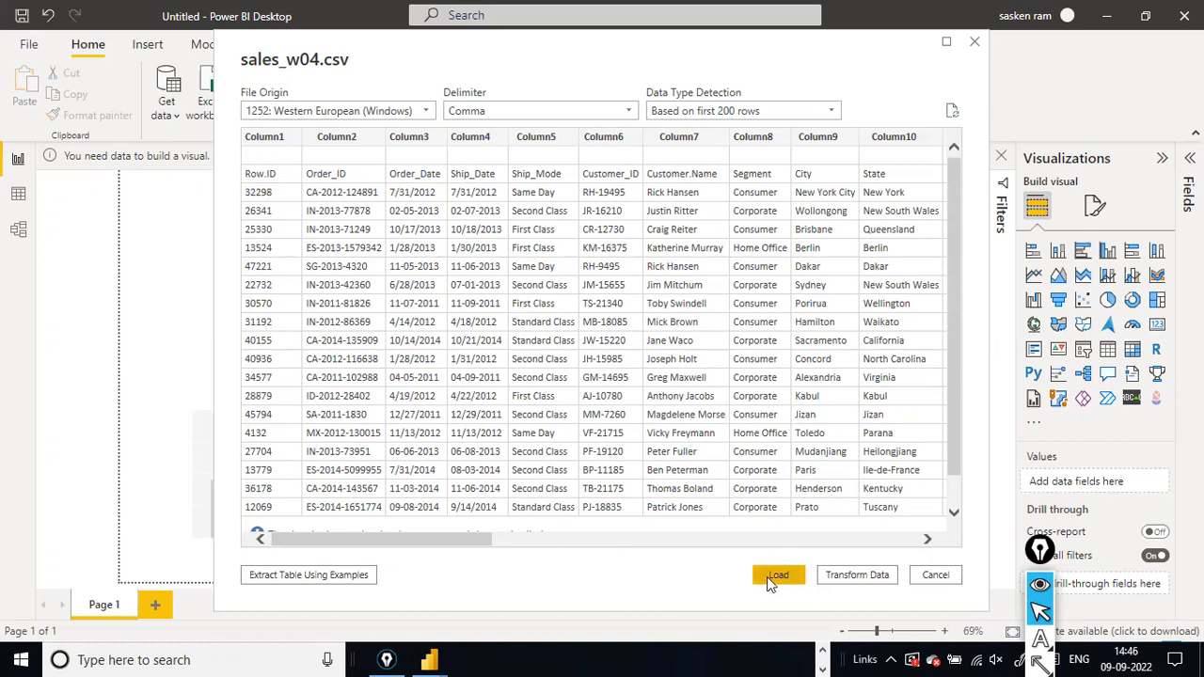
- Mark the Load, Transform Data and Cancel options with red arrows, and load sales_w04.csv into the report
key("ctrl+shift+a")
mouse_move(654, 389)
left_mouse_down()
mouse_move(668, 445)
mouse_move(745, 592)
left_mouse_up()
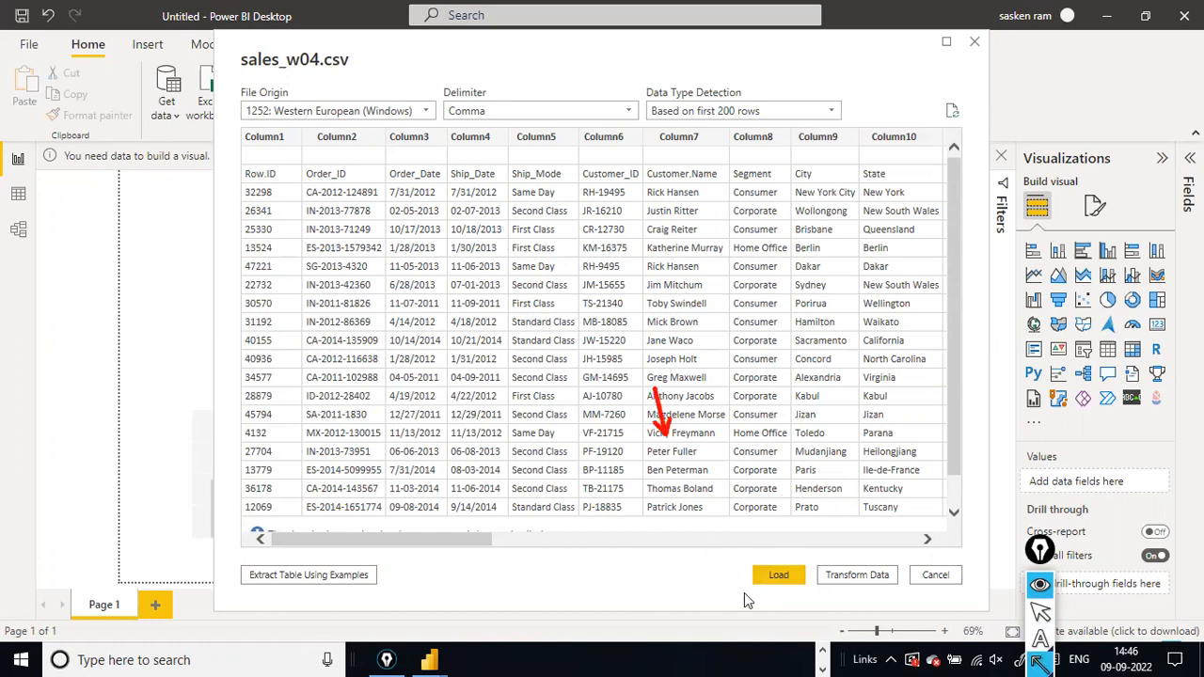
left_click_drag(761, 470, 770, 562)
left_click(863, 505)
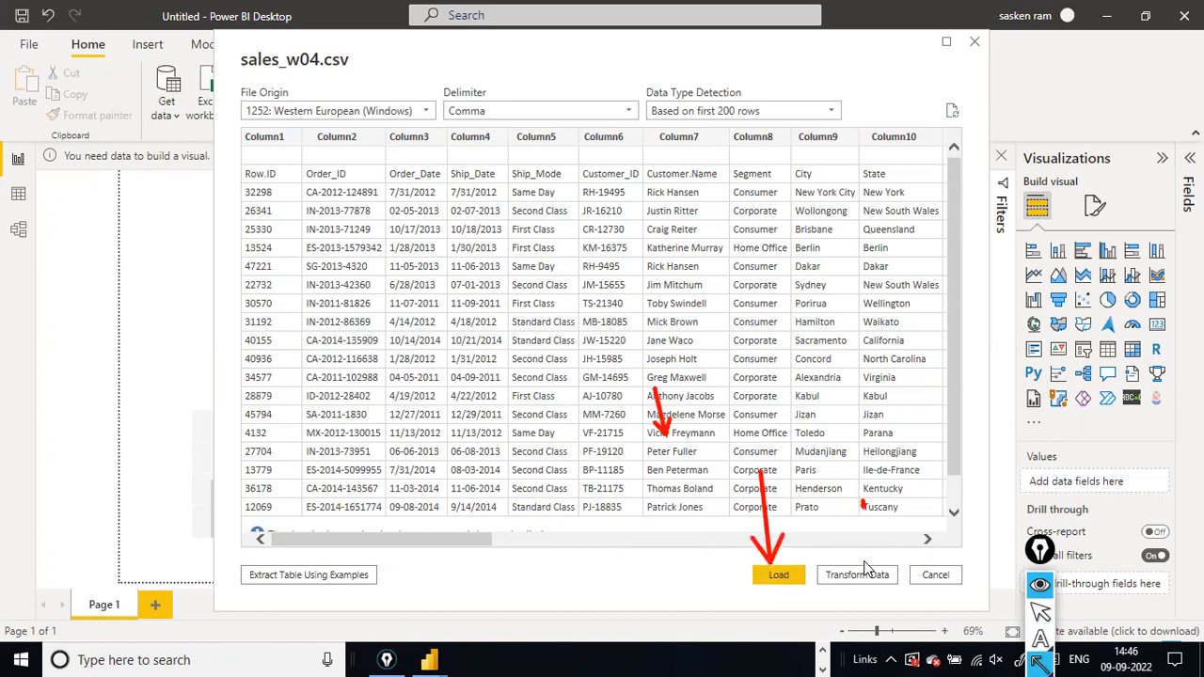
left_click_drag(863, 505, 865, 565)
left_click_drag(923, 495, 934, 561)
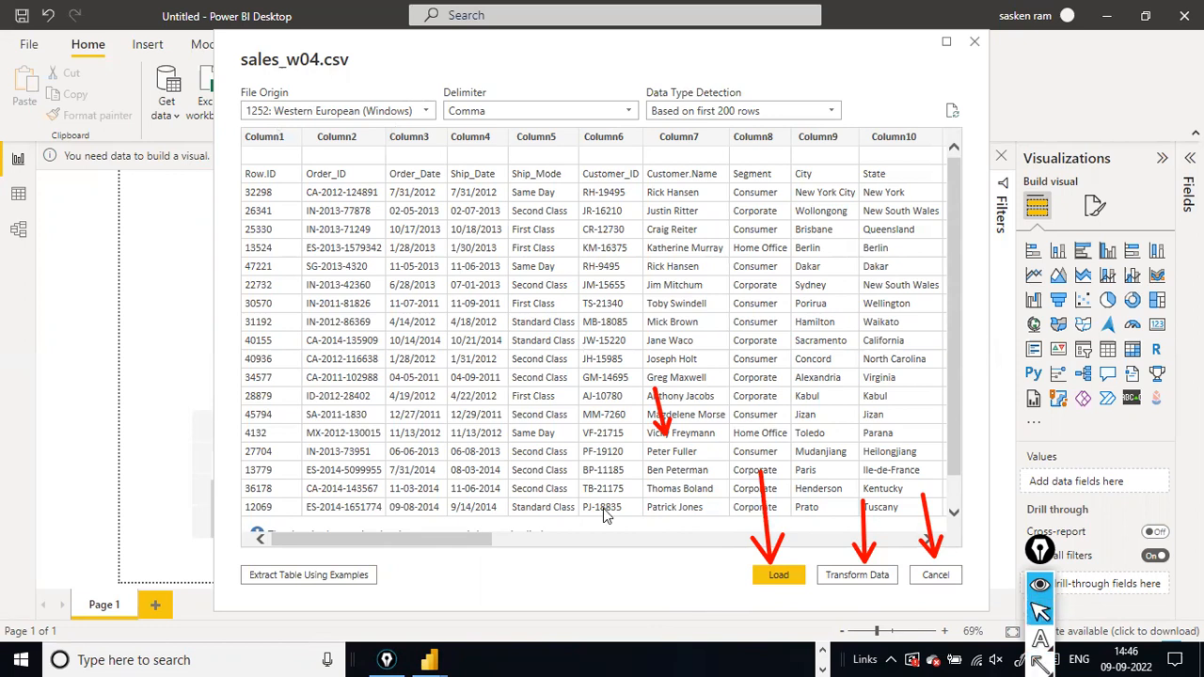
left_click(777, 575)
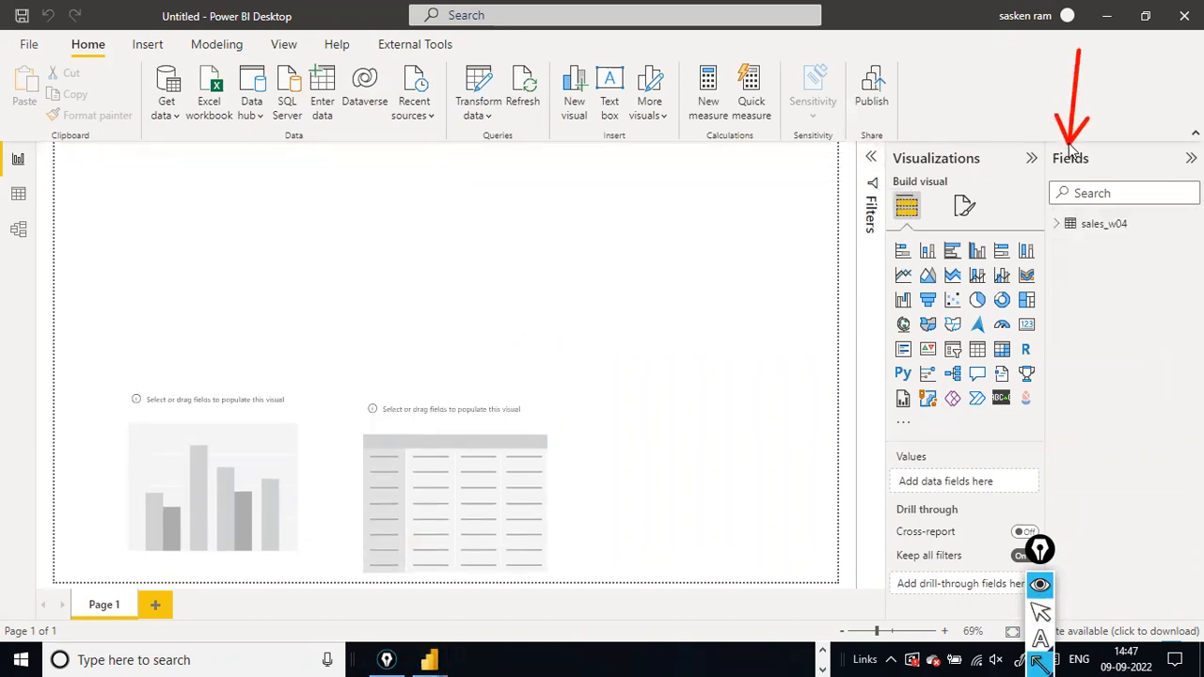
- Point out the sales_w04 table among the fields with red arrows, and expand it to look through its columns
mouse_move(1133, 149)
left_mouse_down()
mouse_move(1121, 221)
mouse_move(1113, 210)
left_mouse_up()
left_click_drag(1070, 311, 1072, 242)
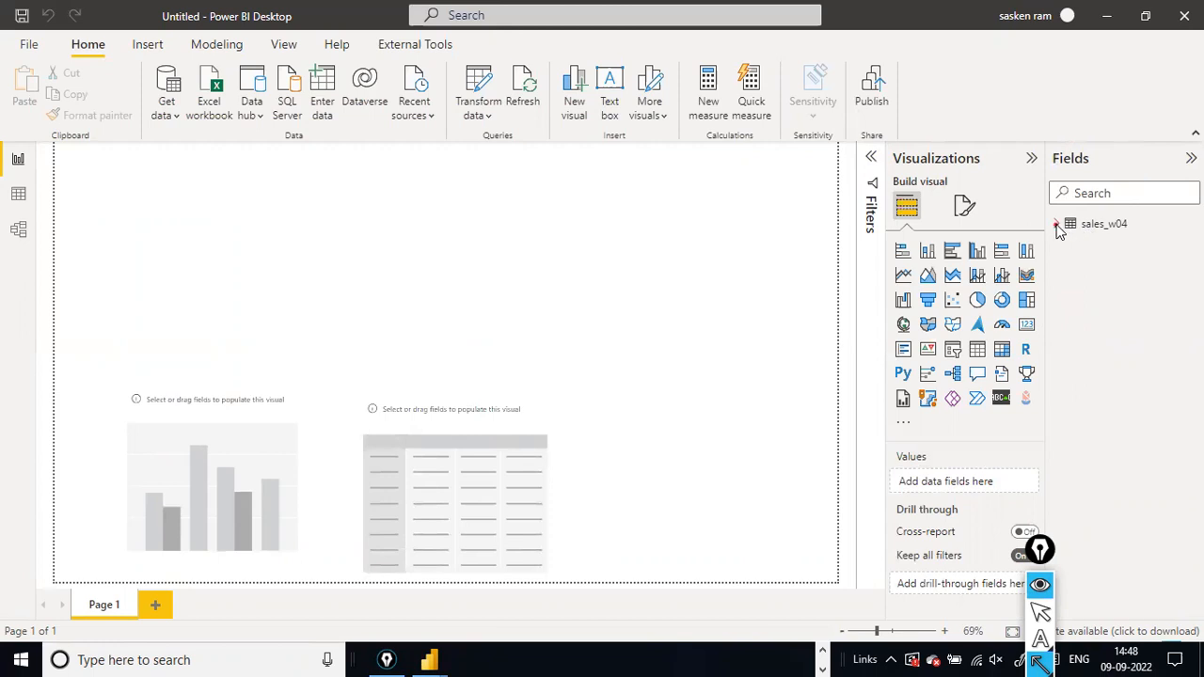
key("ctrl+shift+2")
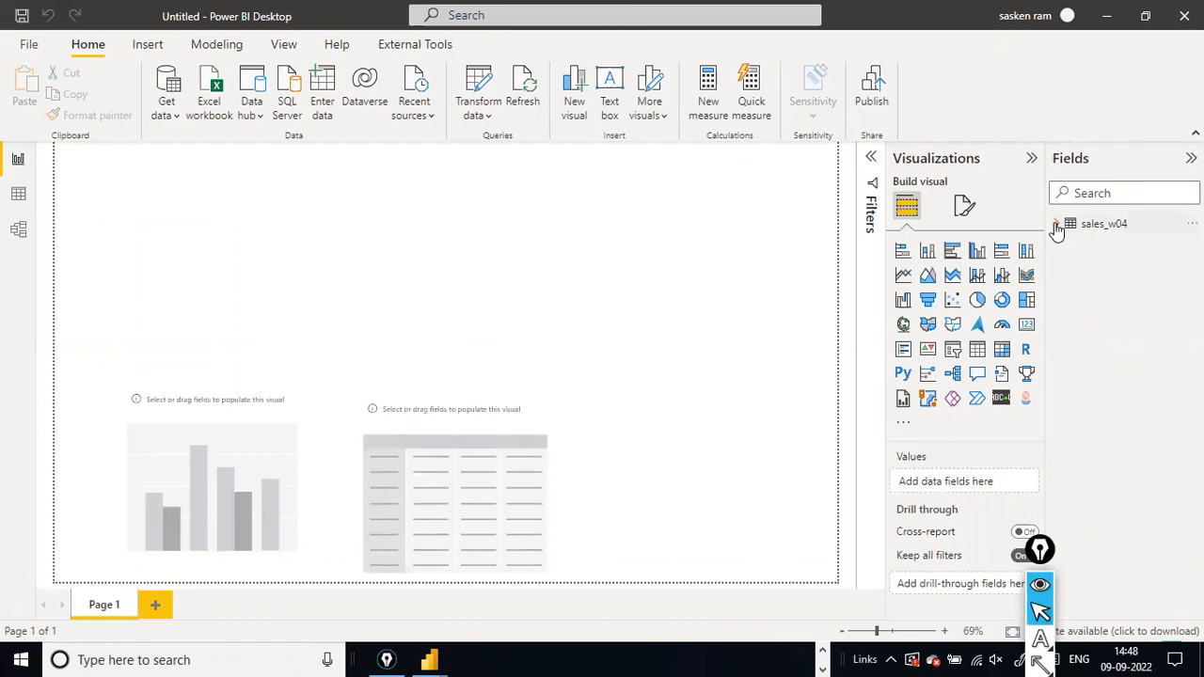
left_click(1056, 225)
scroll(1124, 307, "down", 2)
scroll(1120, 349, "up", 2)
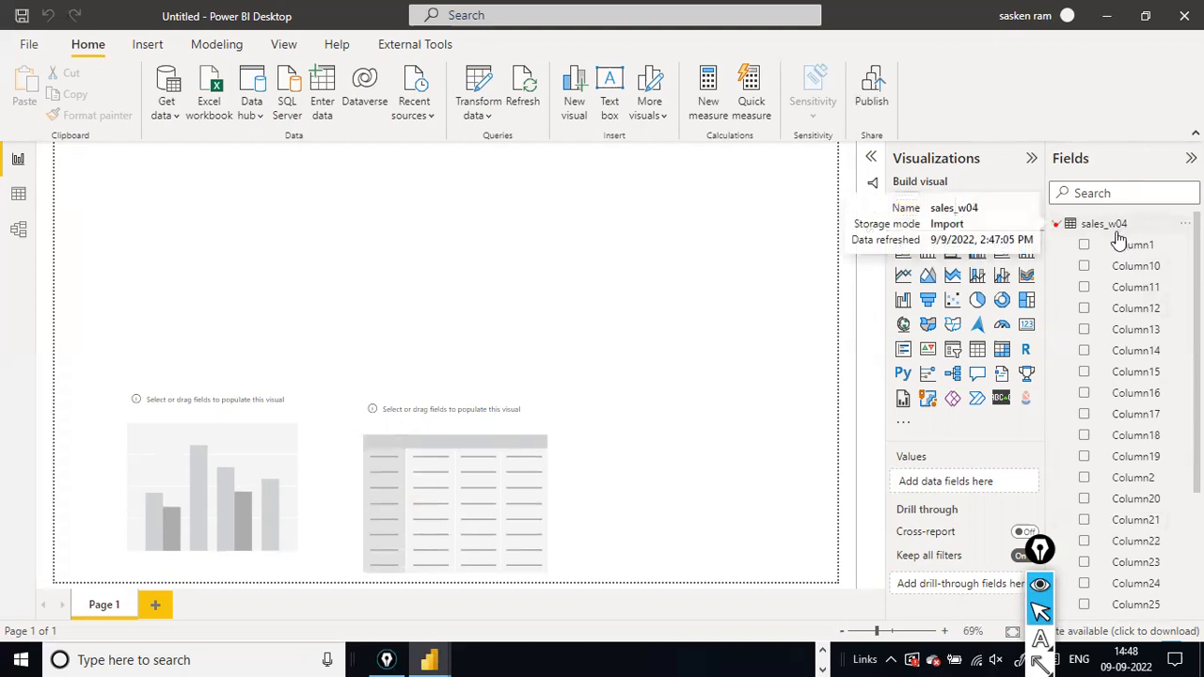
scroll(1147, 381, "down", 3)
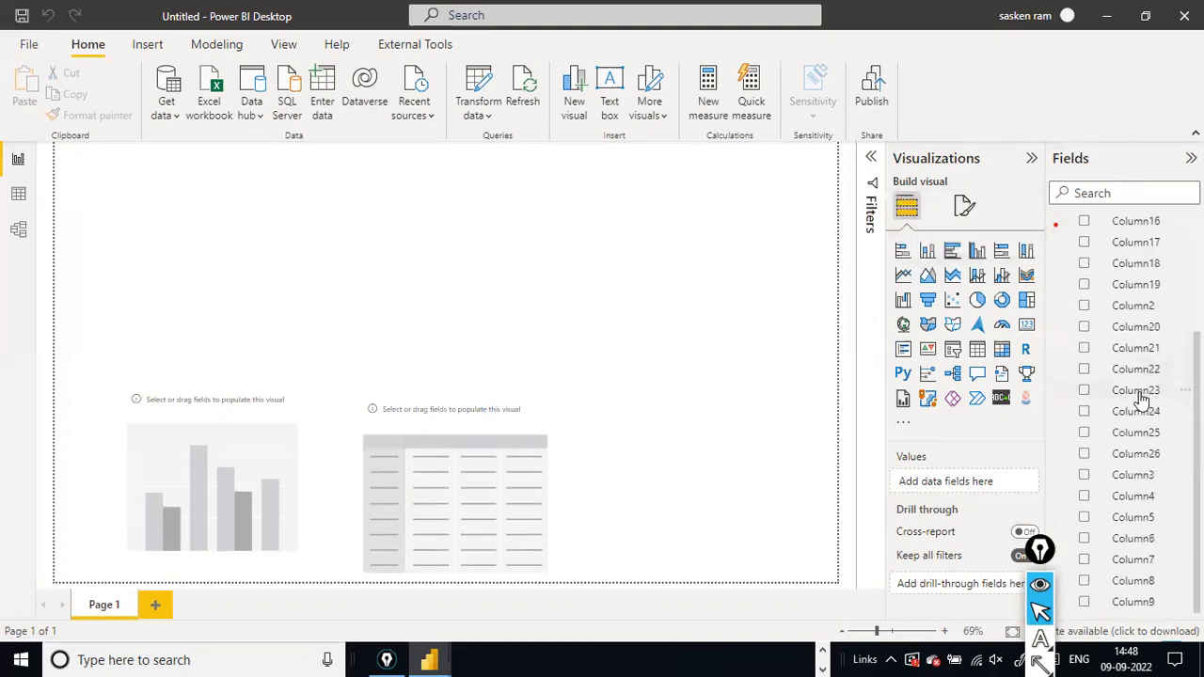
scroll(1157, 287, "up", 1)
scroll(1157, 285, "up", 2)
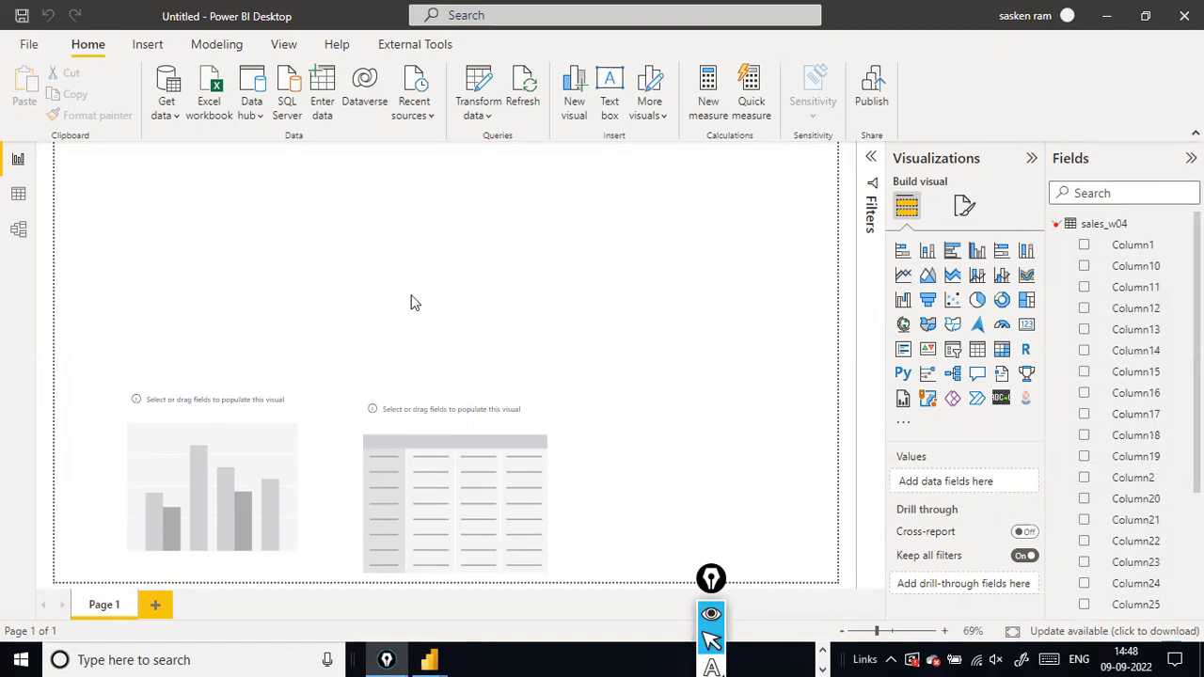
- Switch to the open Power Query Editor window, move it aside and close it
key("alt+Tab")
key("Tab")
key("Tab")
key("Tab")
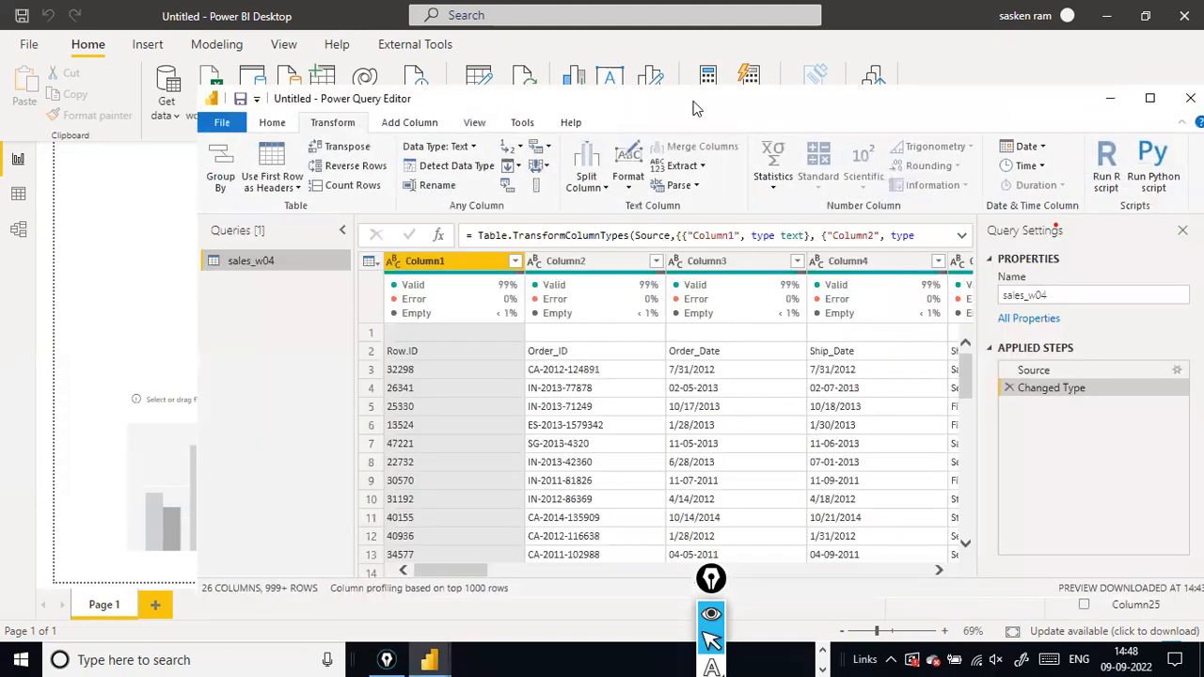
left_click_drag(693, 101, 497, 194)
left_click(991, 198)
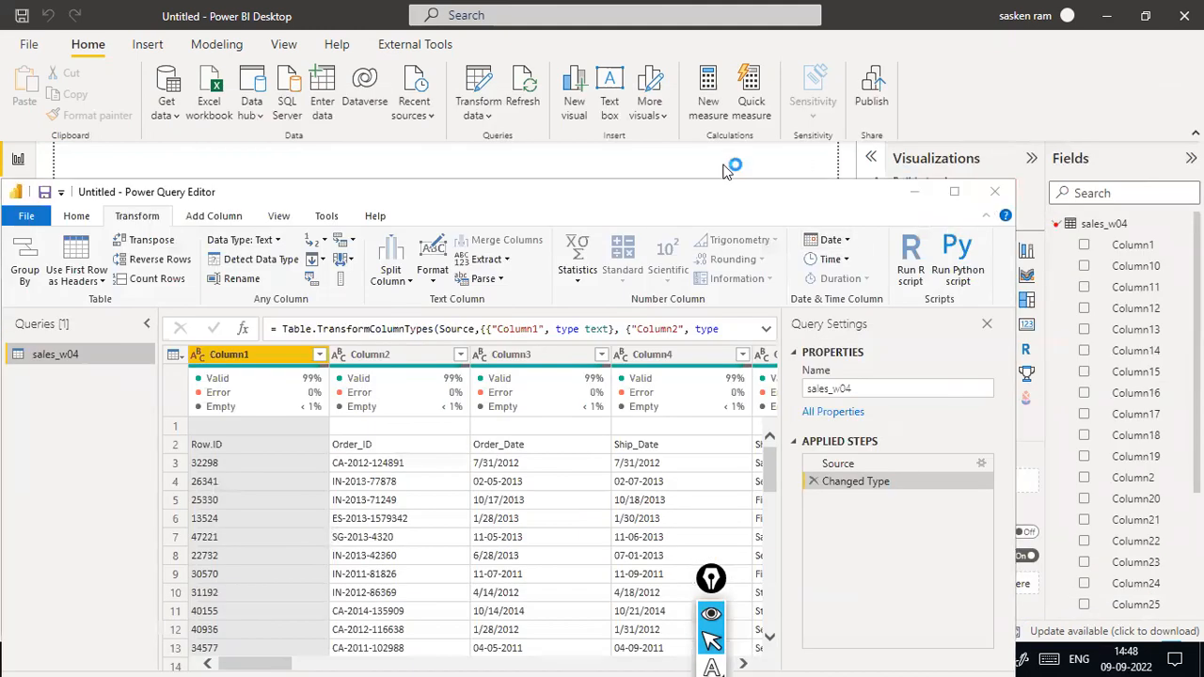
left_click(673, 356)
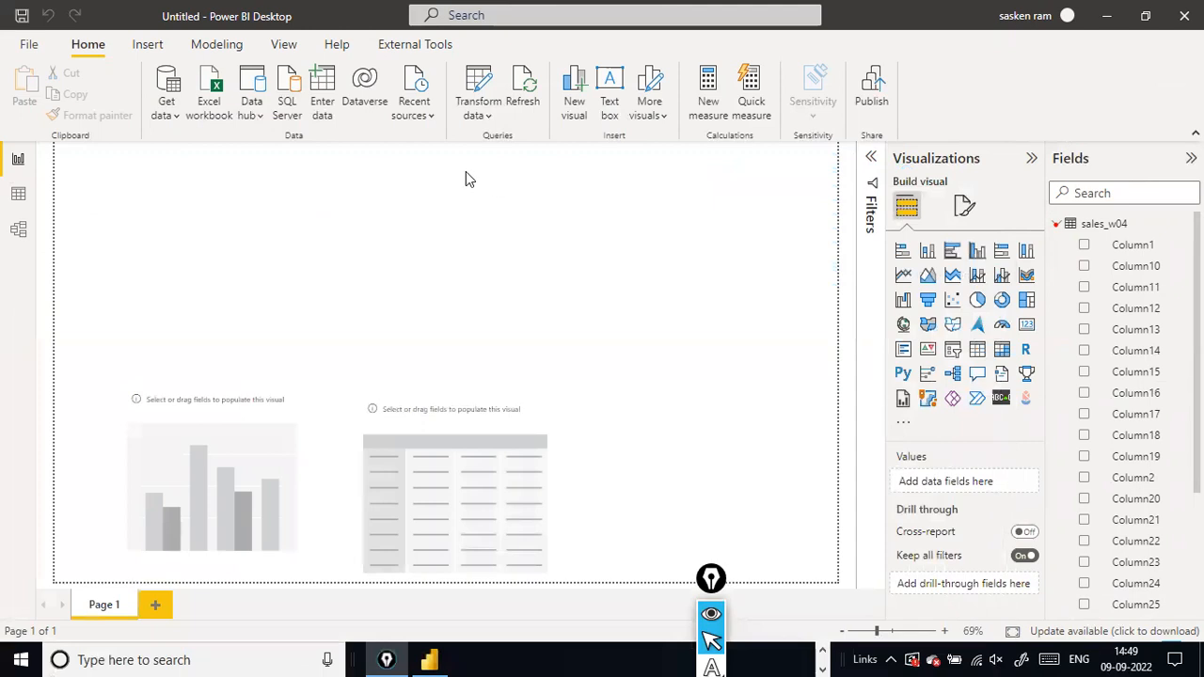
- Reopen the Power Query Editor for sales_w04 with Transform data, reposition its window and return to the main report window
left_click(478, 114)
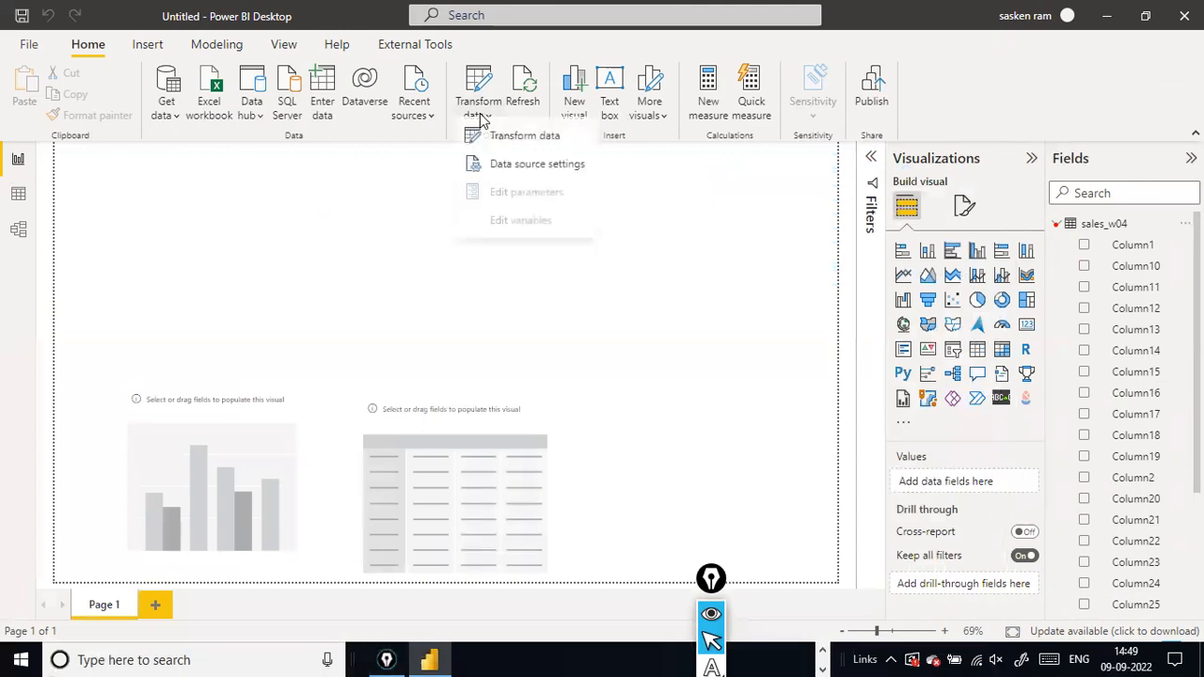
left_click(508, 151)
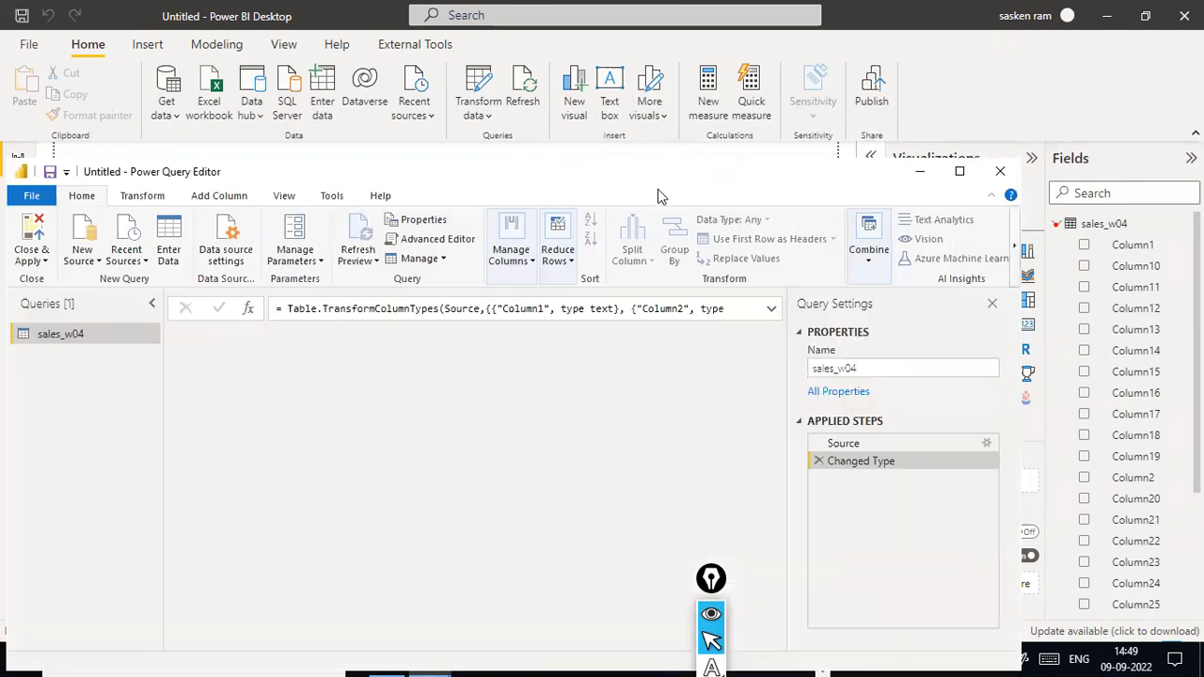
left_click_drag(675, 172, 793, 94)
left_click(651, 188)
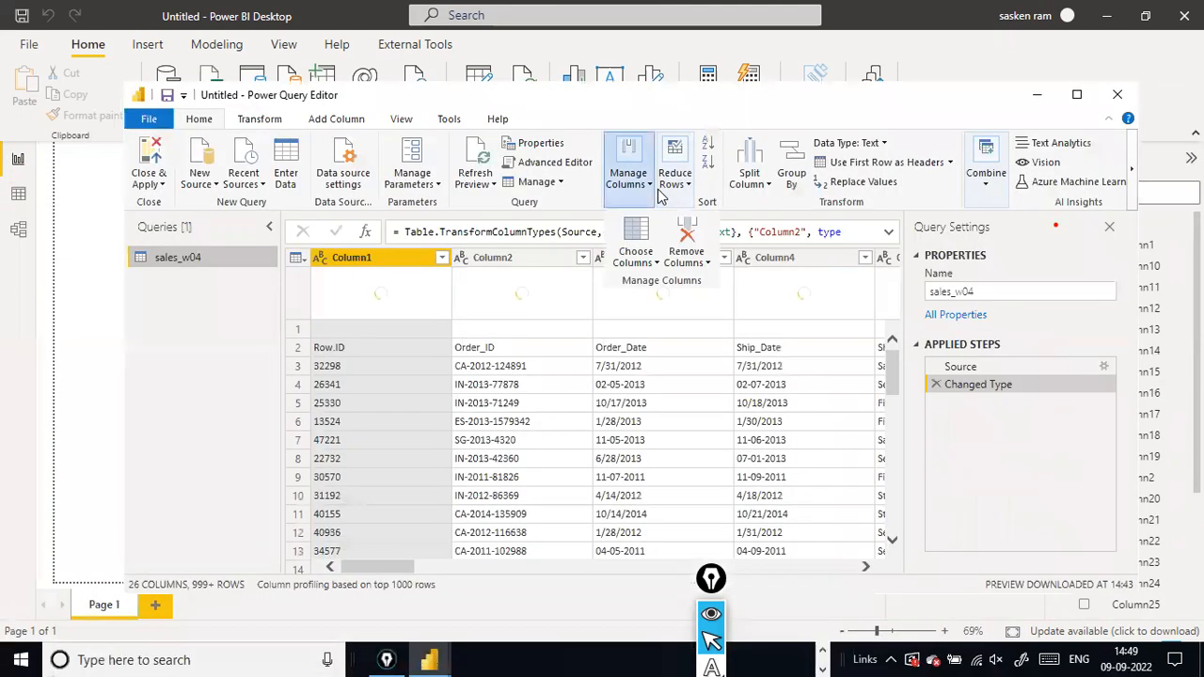
left_click_drag(550, 105, 658, 196)
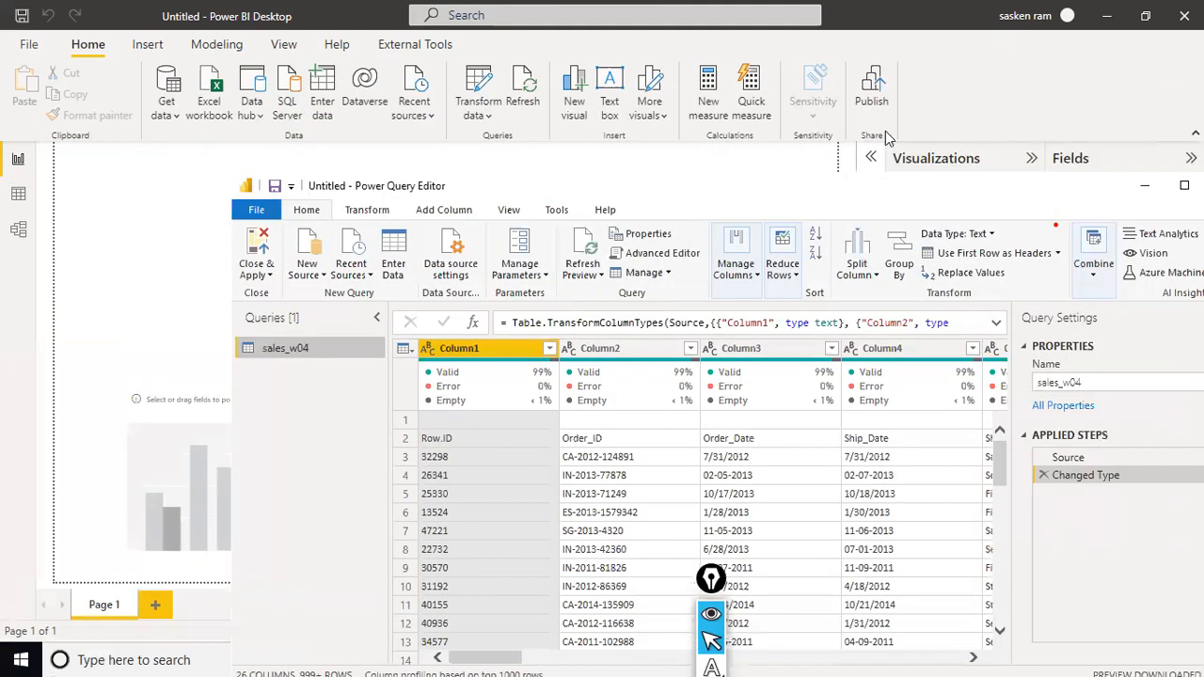
left_click(910, 109)
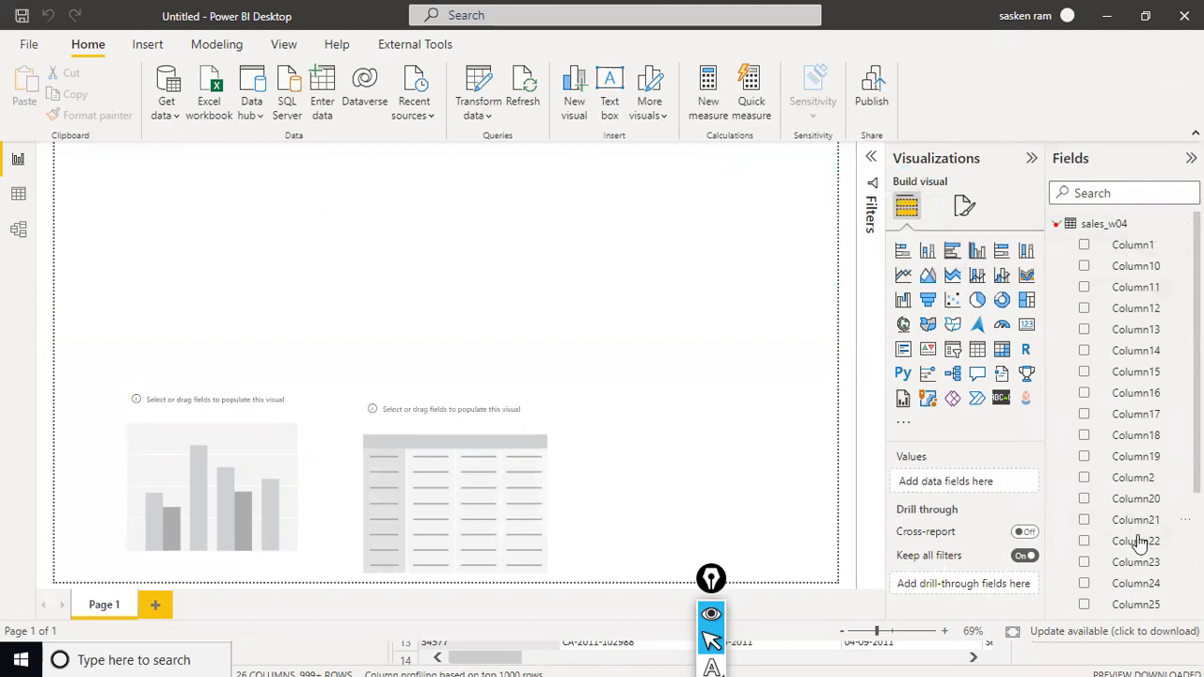
- Look through the sales_w04 fields, switch to Data view and display the sales_w04 table
scroll(1124, 323, "down", 3)
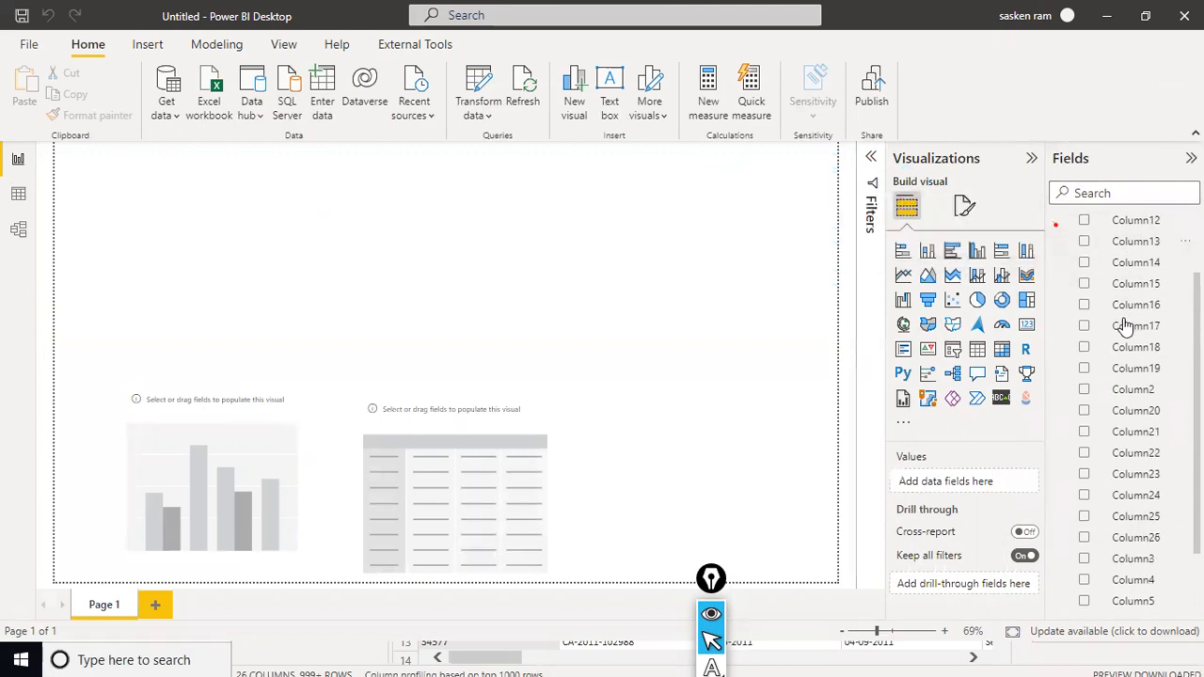
scroll(1123, 322, "up", 4)
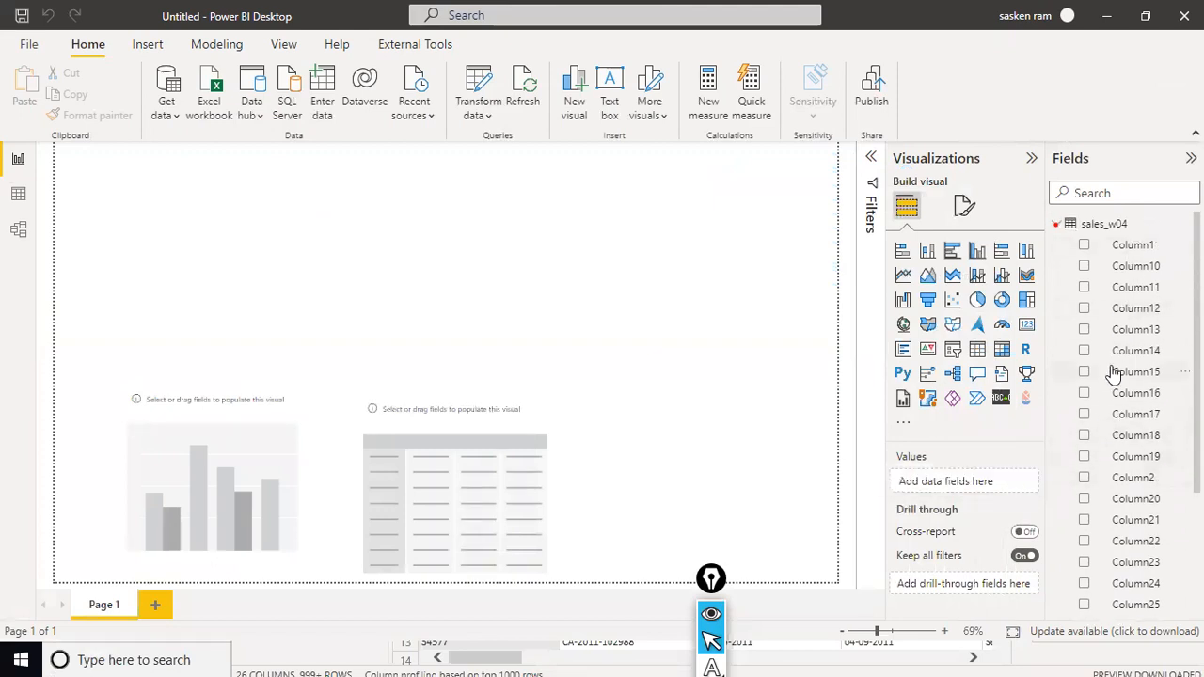
left_click(24, 202)
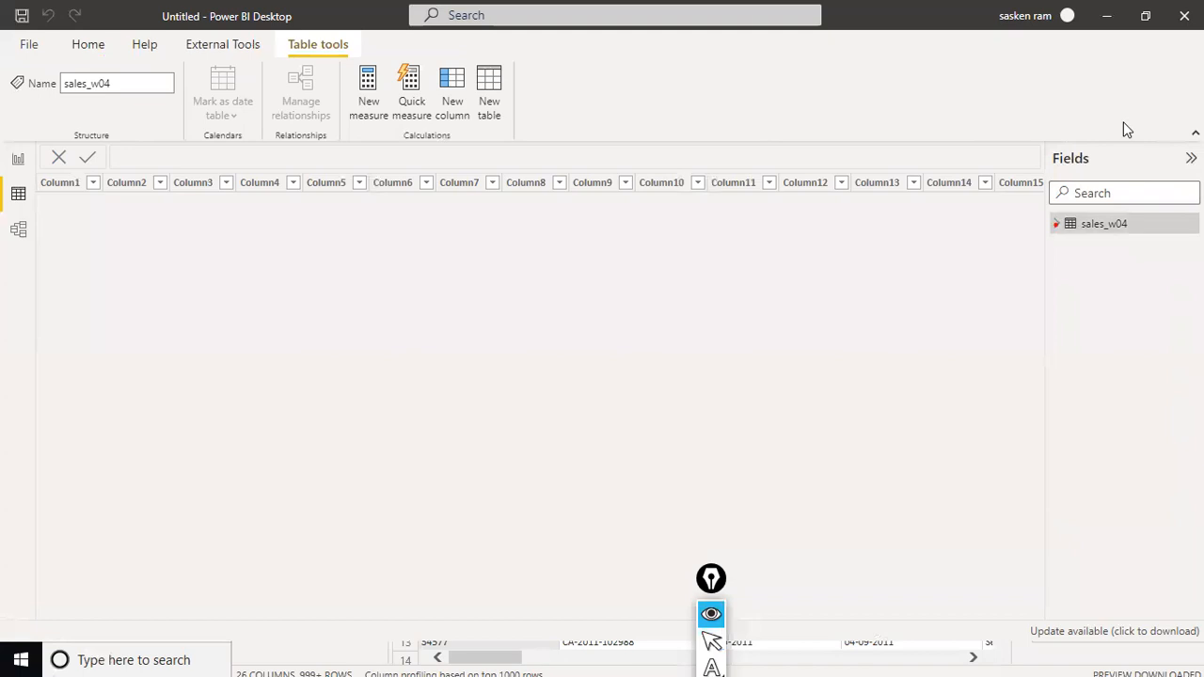
left_click(1110, 218)
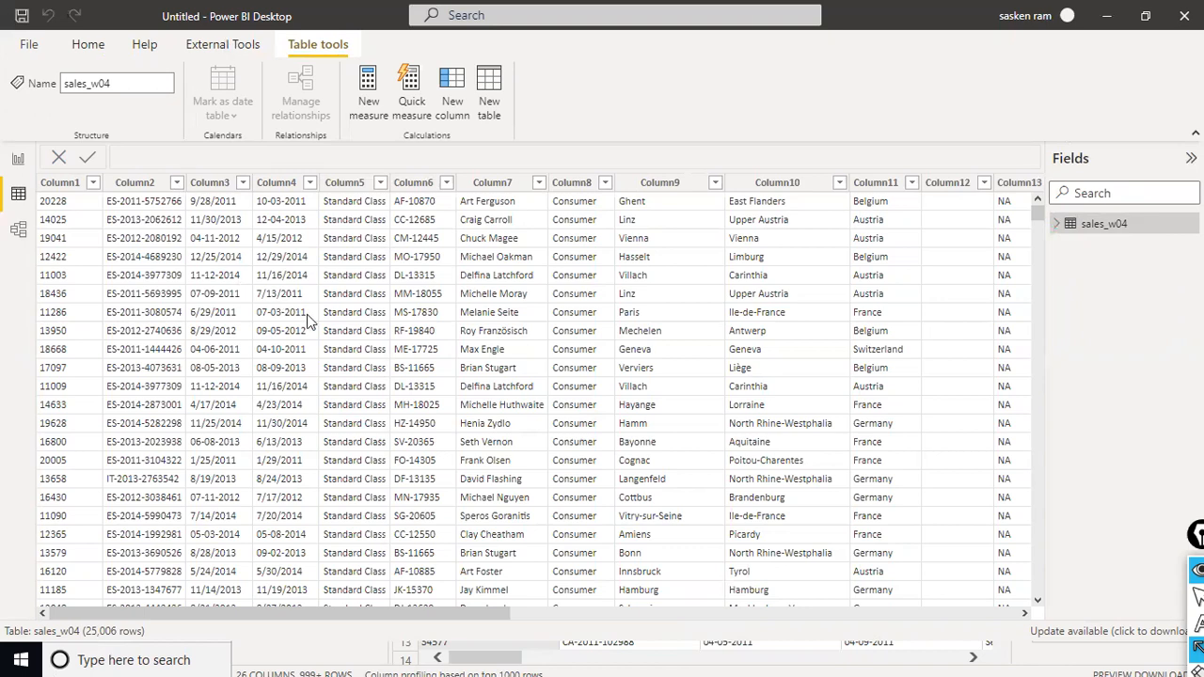
- Point out Data view and the downward extent of the sales_w04 rows with red arrows, and clear the arrows
left_click_drag(1034, 212, 1027, 346)
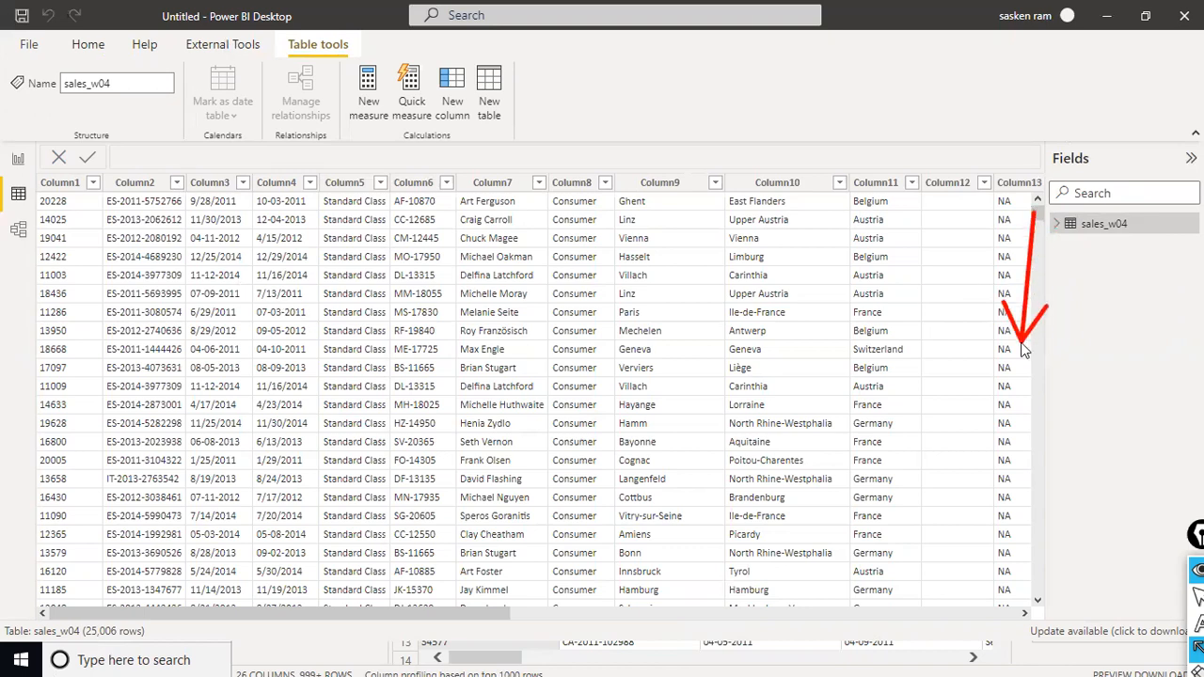
left_click_drag(64, 215, 31, 188)
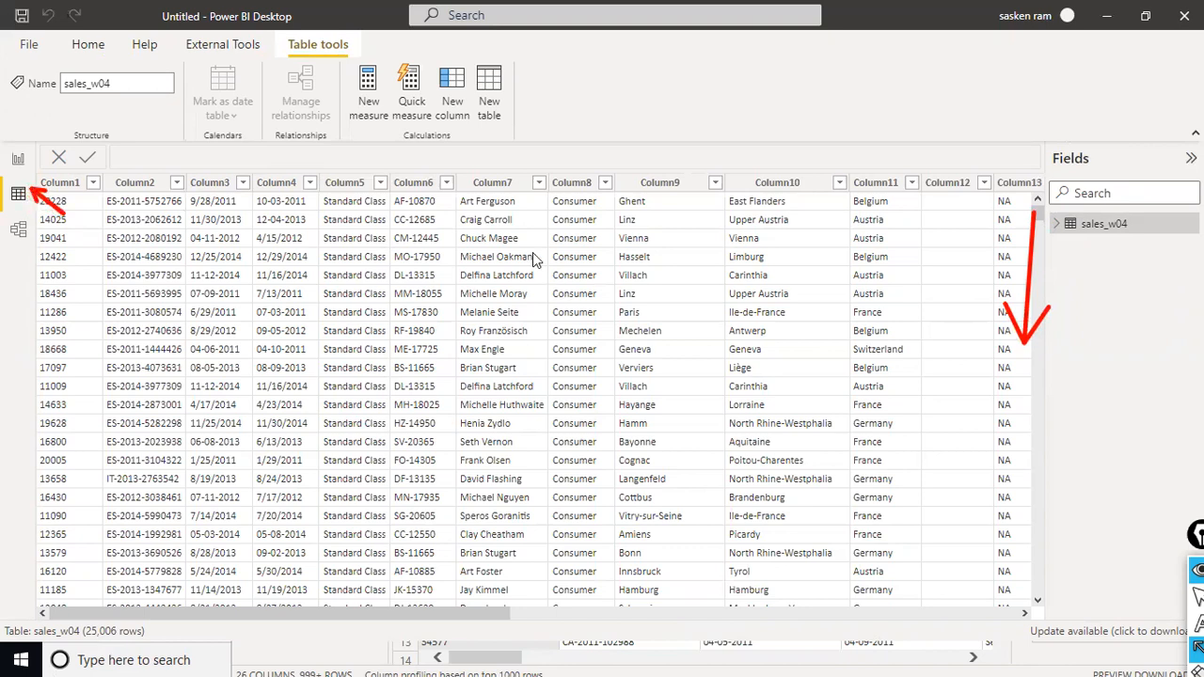
key("ctrl+shift+7")
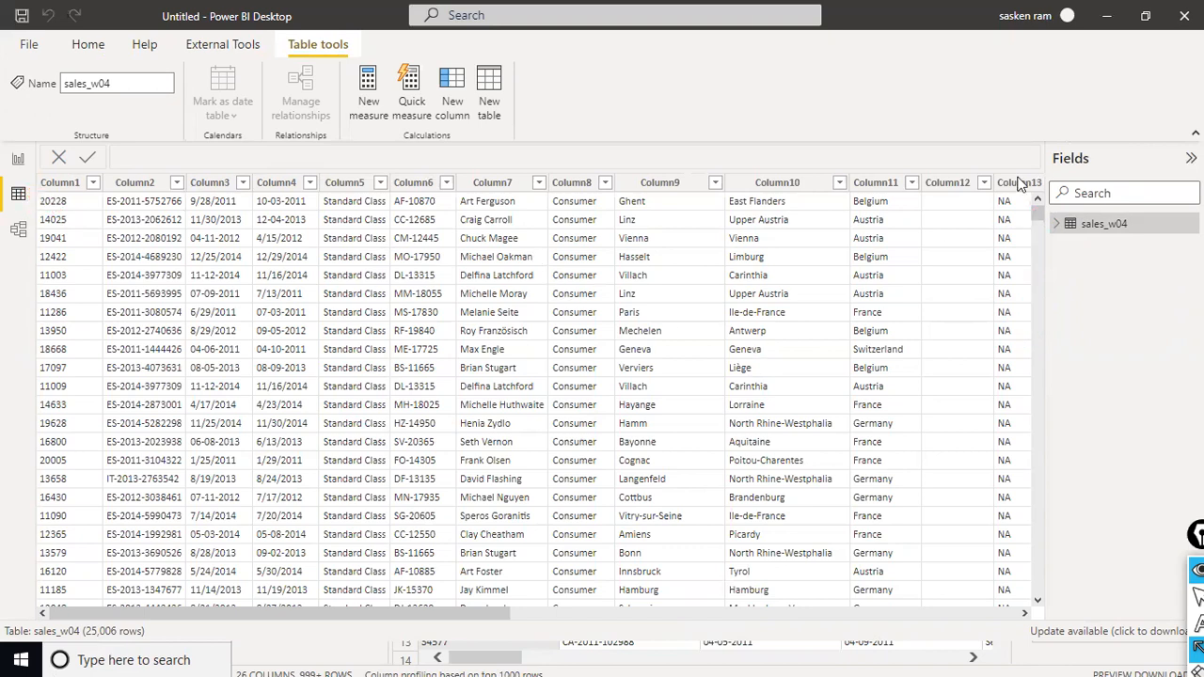
left_click_drag(1034, 215, 1030, 402)
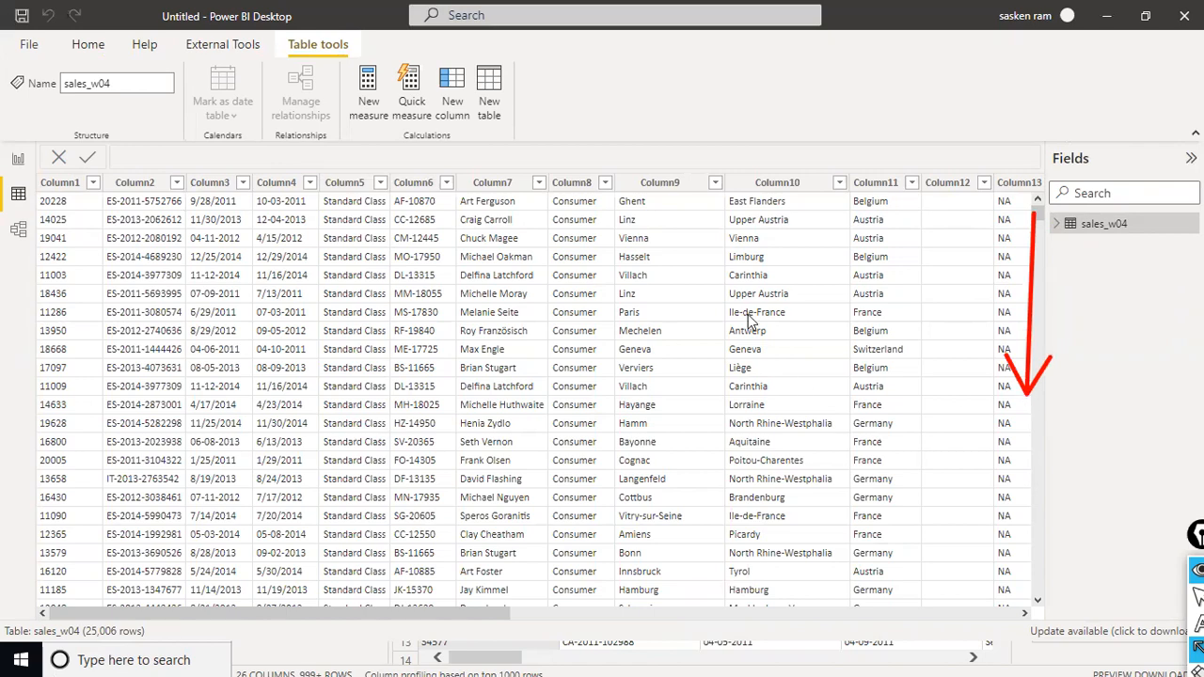
key("ctrl+shift+7")
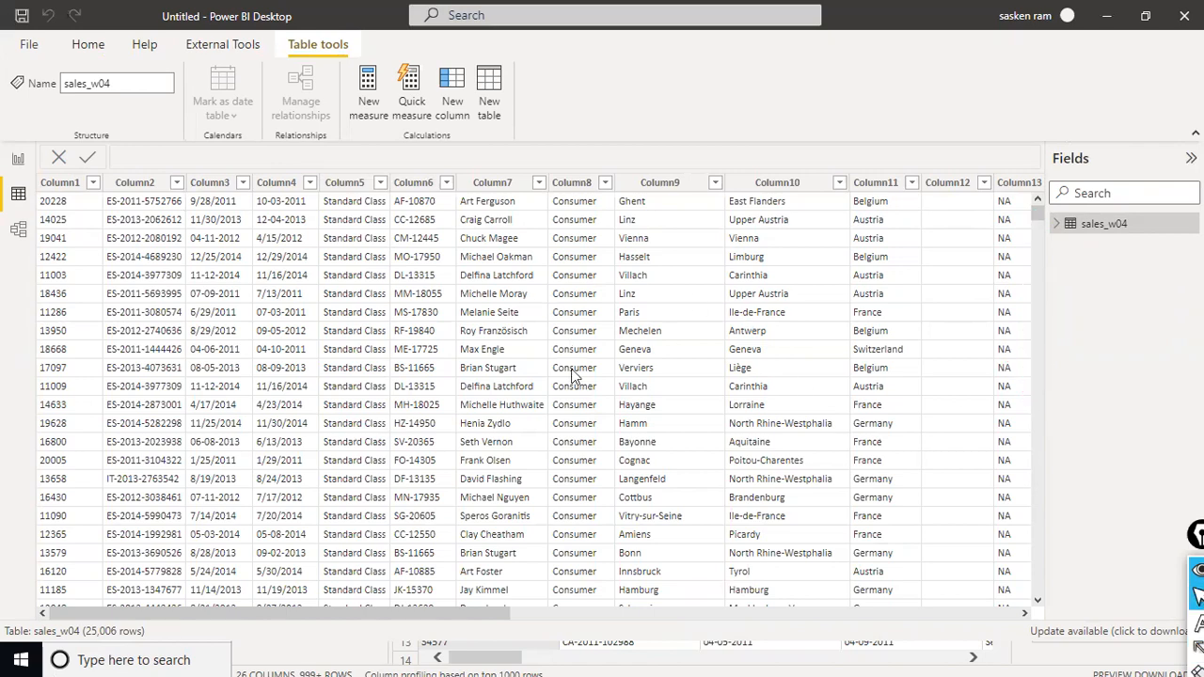
- Look further down the sales_w04 rows, and outline the row of generic column headings with a red box
scroll(565, 395, "down", 7)
scroll(555, 410, "down", 6)
left_click_drag(89, 571, 93, 633)
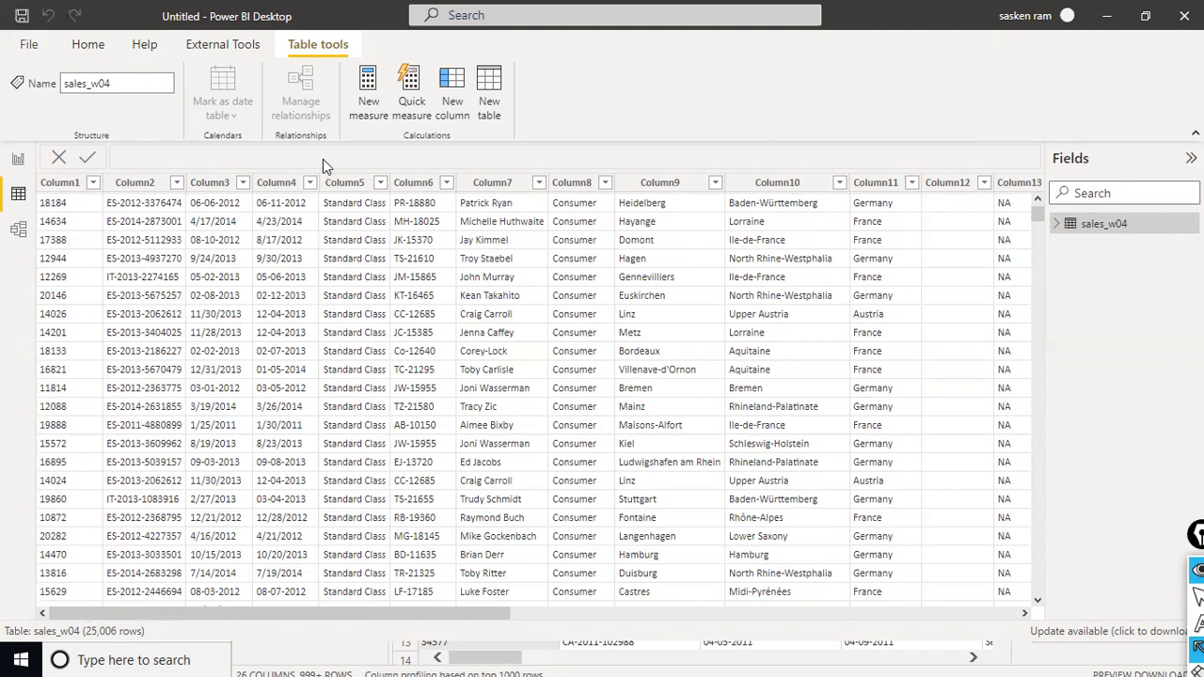
key("ctrl+shift+r")
mouse_move(25, 173)
left_mouse_down()
mouse_move(136, 222)
mouse_move(904, 226)
mouse_move(1042, 191)
left_mouse_up()
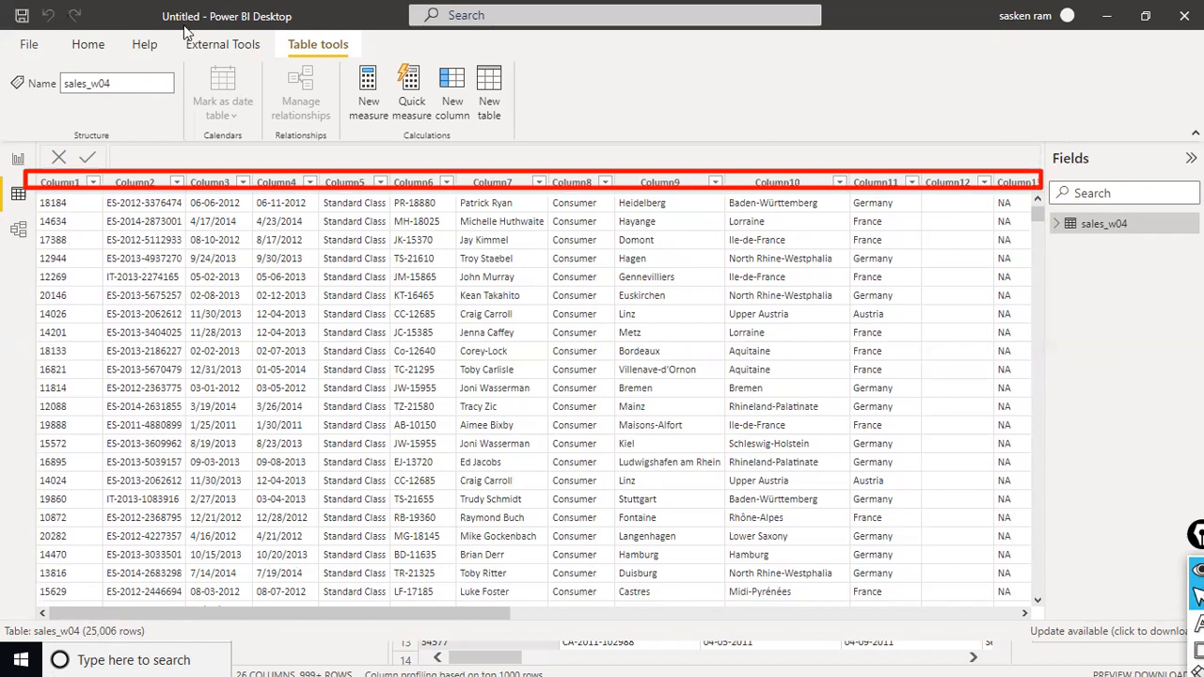
- Open the Power Query Editor with Transform data and move its window lower over the main window
left_click(91, 47)
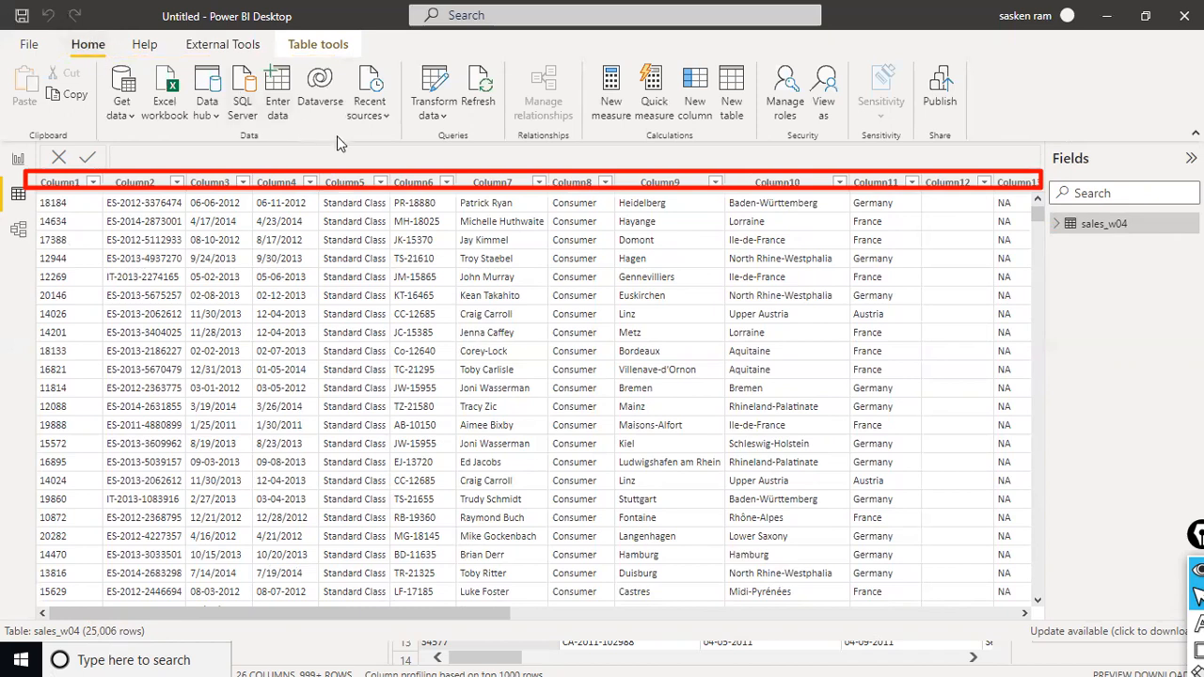
left_click(448, 120)
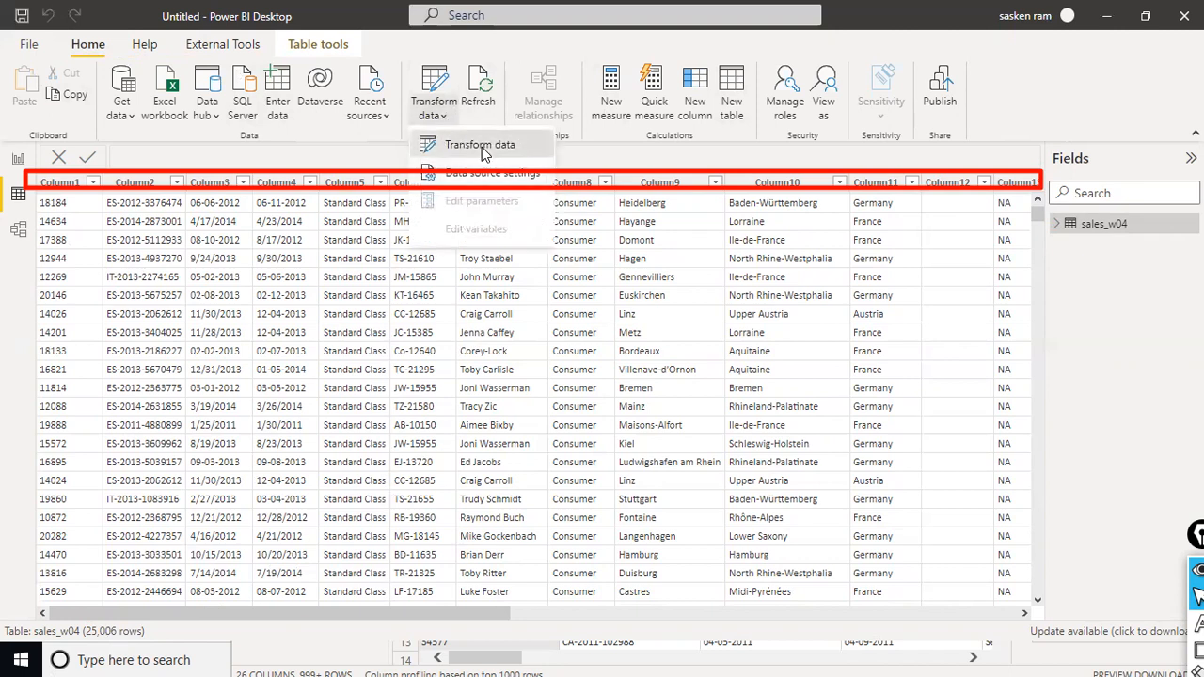
left_click(482, 141)
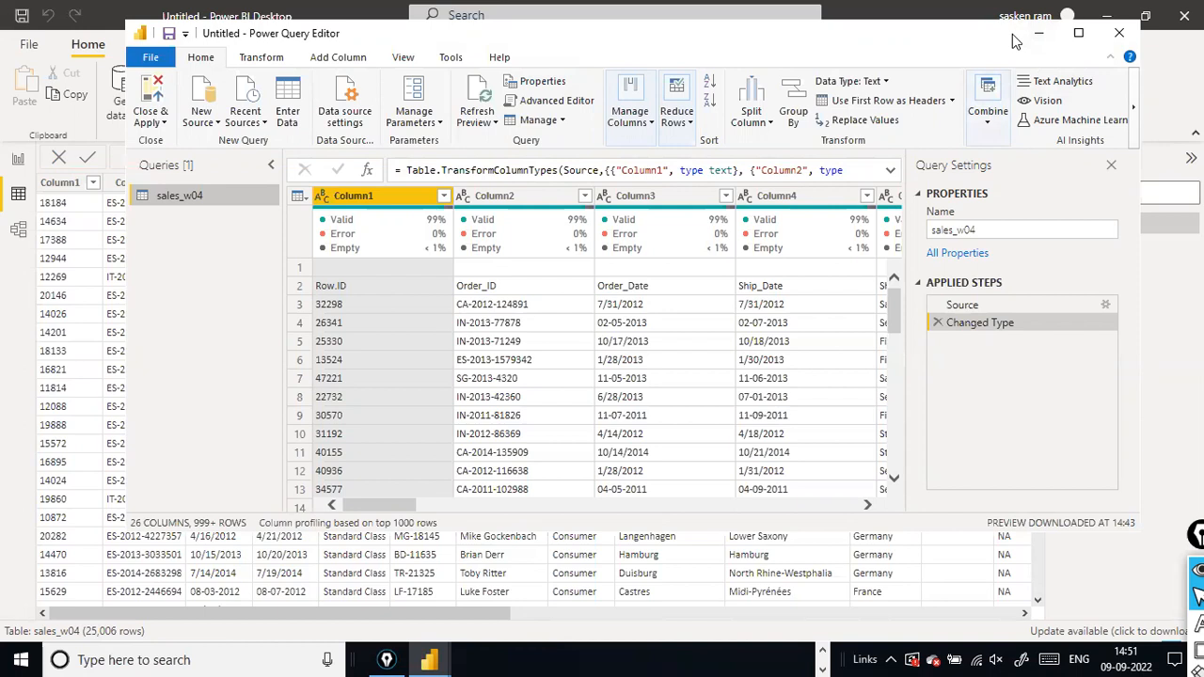
left_click_drag(384, 37, 301, 105)
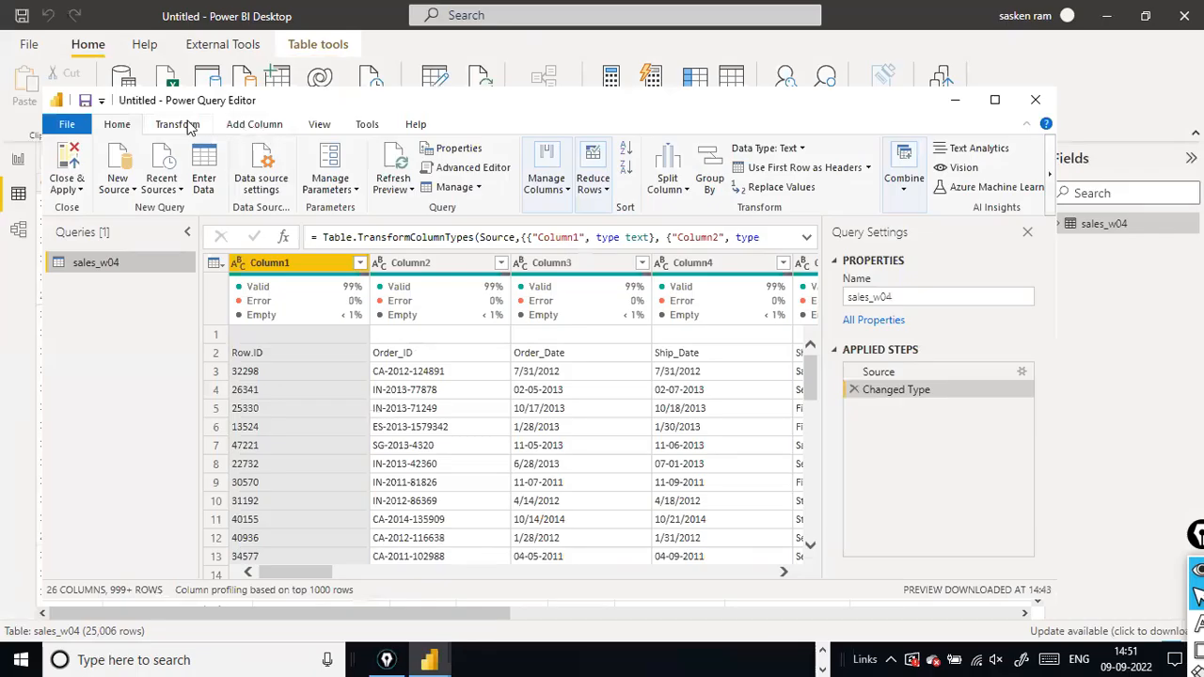
- Collapse the Power Query Editor ribbon, view the Transform commands with the window maximized, and restore the window to its smaller size
left_click(178, 124)
double_click(193, 126)
left_click(1198, 650)
left_click_drag(174, 102, 140, 92)
left_click(114, 92)
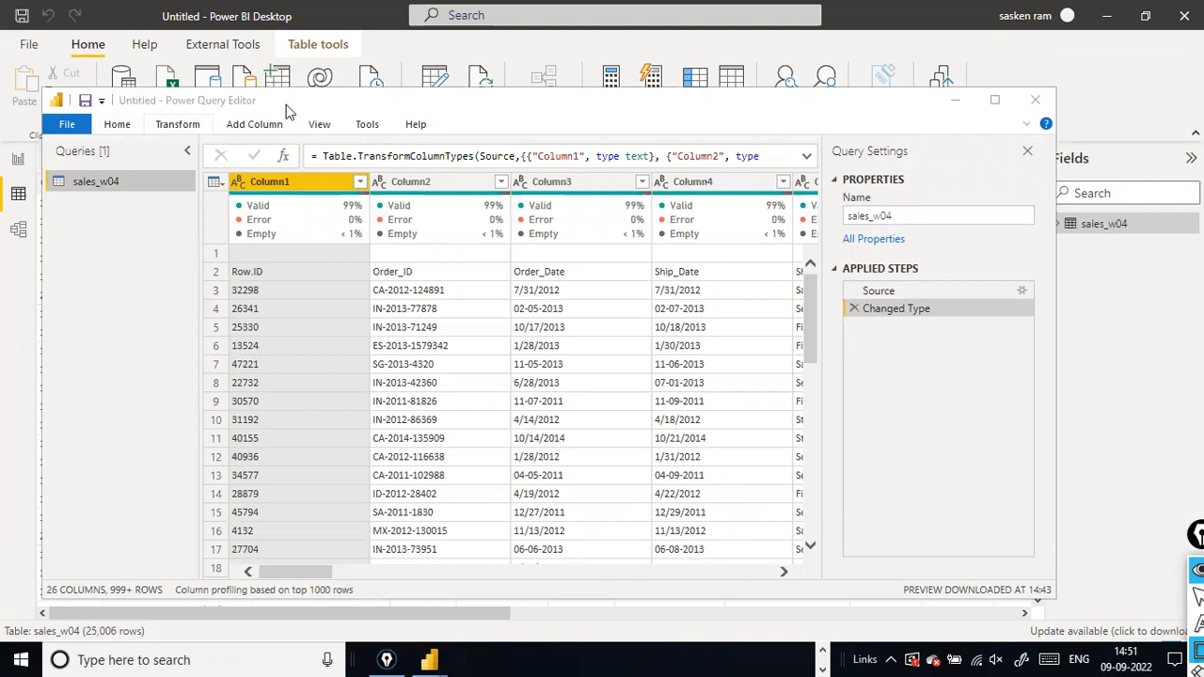
mouse_move(282, 98)
left_mouse_down()
mouse_move(271, 113)
mouse_move(115, 124)
left_mouse_up()
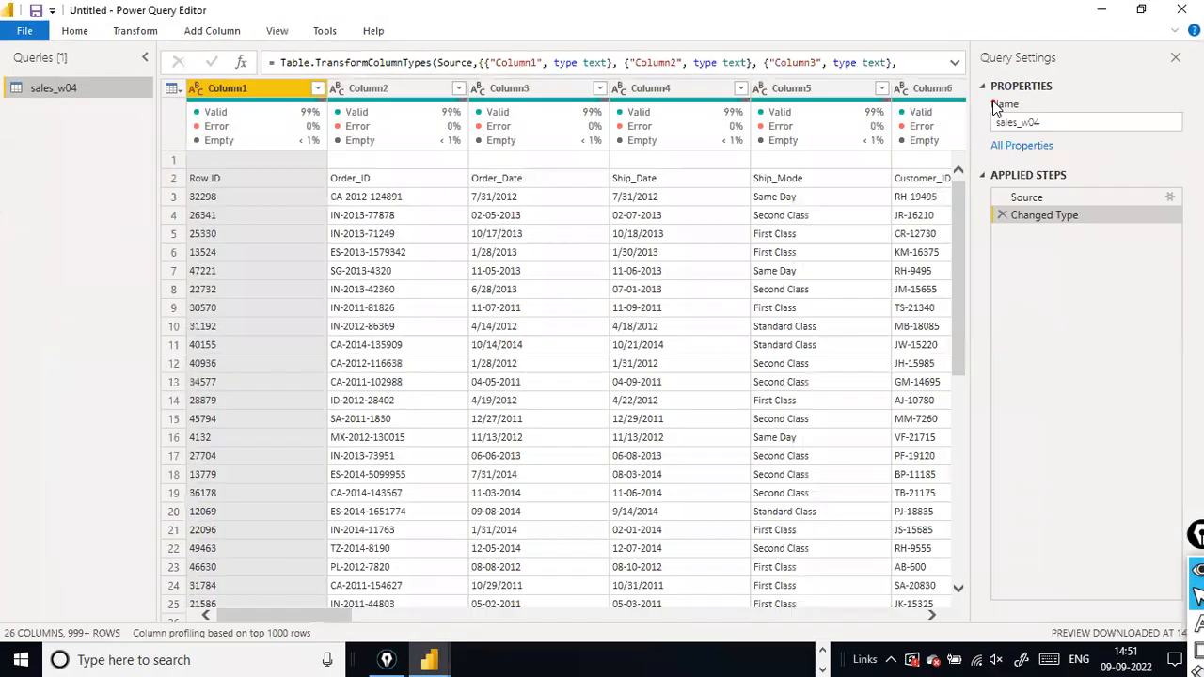
left_click(995, 102)
left_click(135, 34)
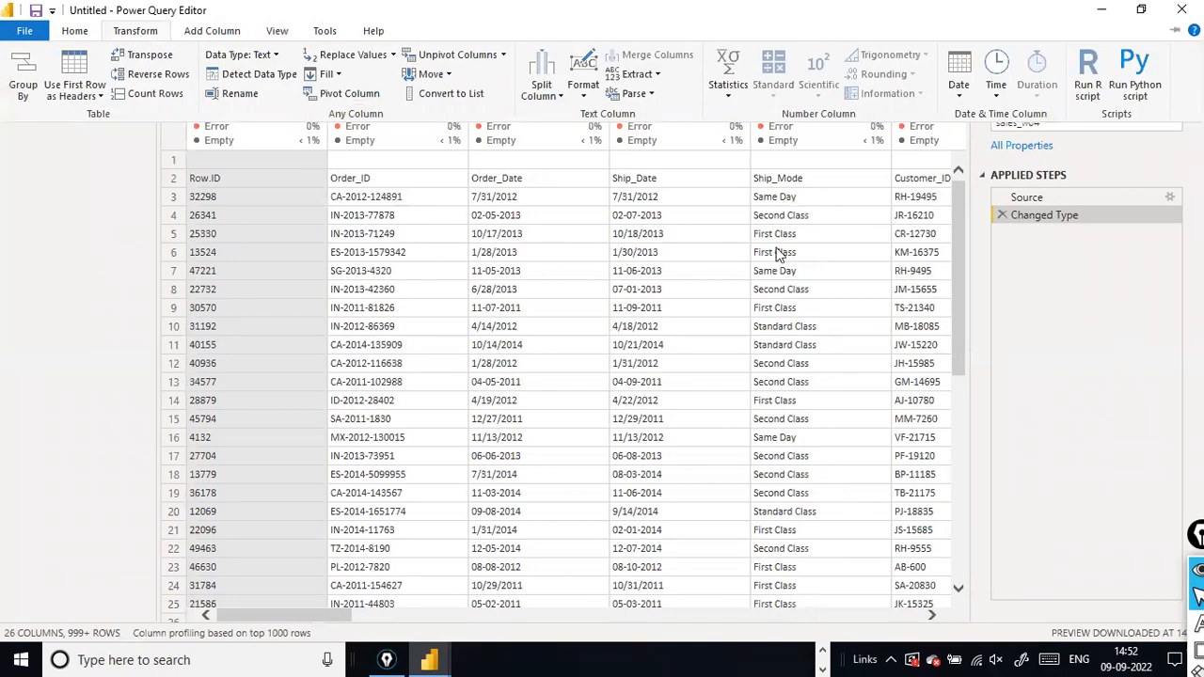
left_click(1139, 12)
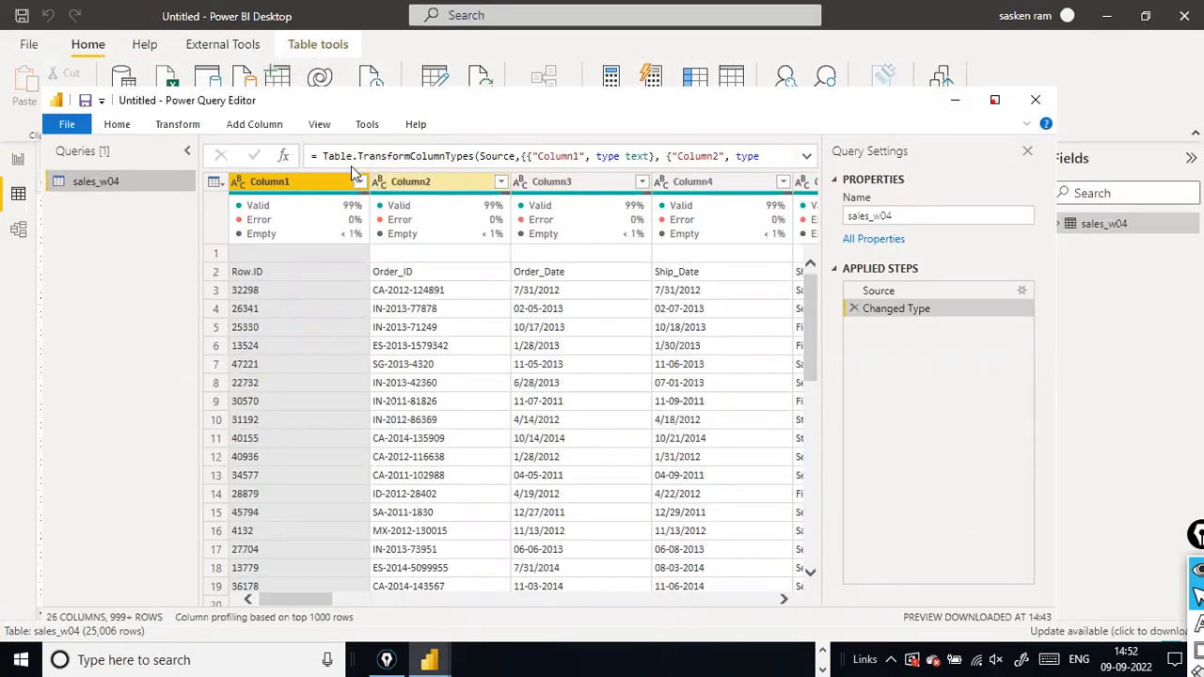
- Examine the Transform commands, including the Use First Row as Headers options, without applying any
left_click(194, 128)
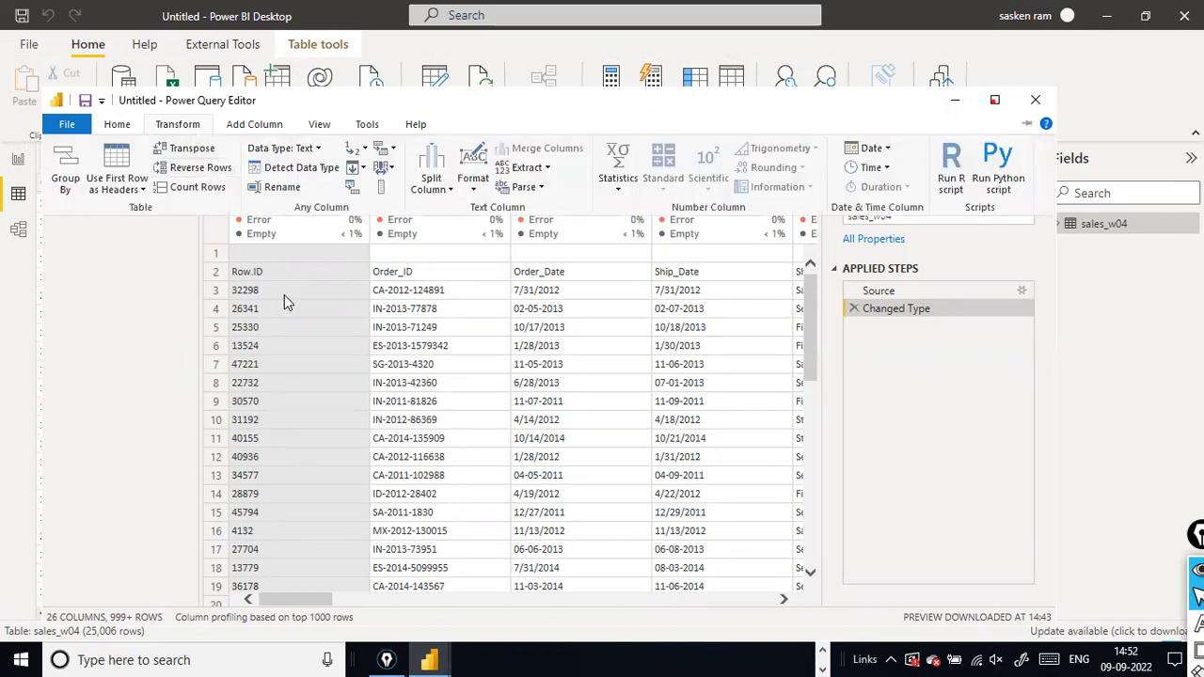
left_click(143, 323)
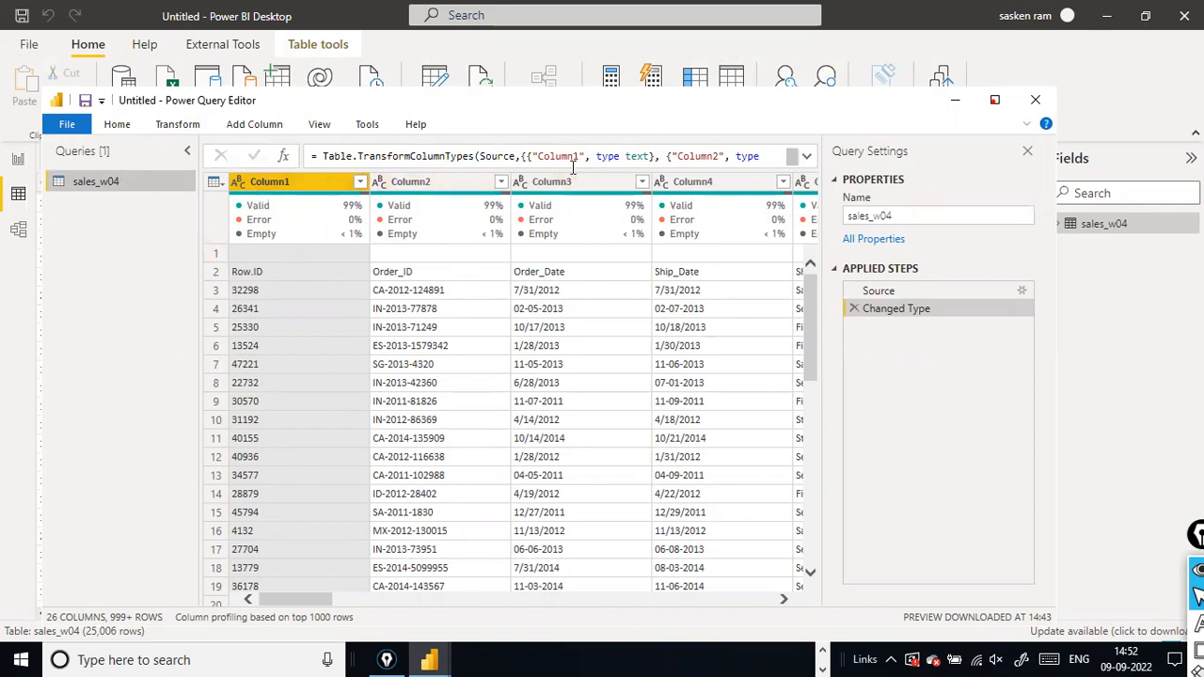
left_click(174, 130)
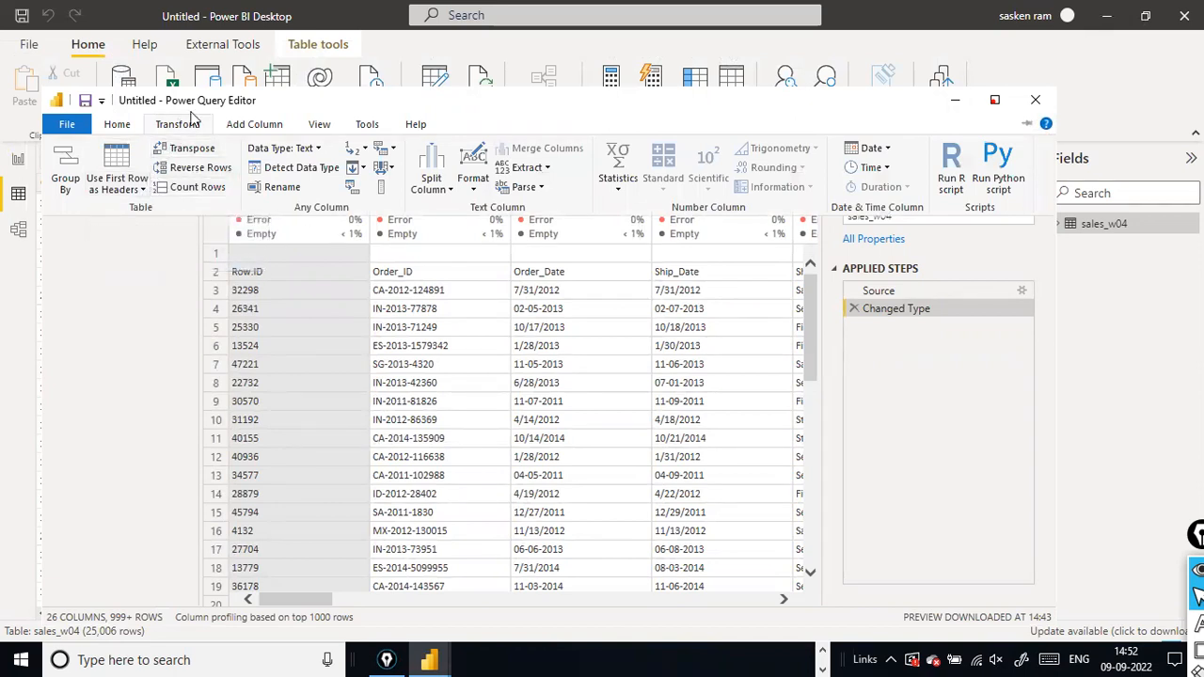
left_click(144, 191)
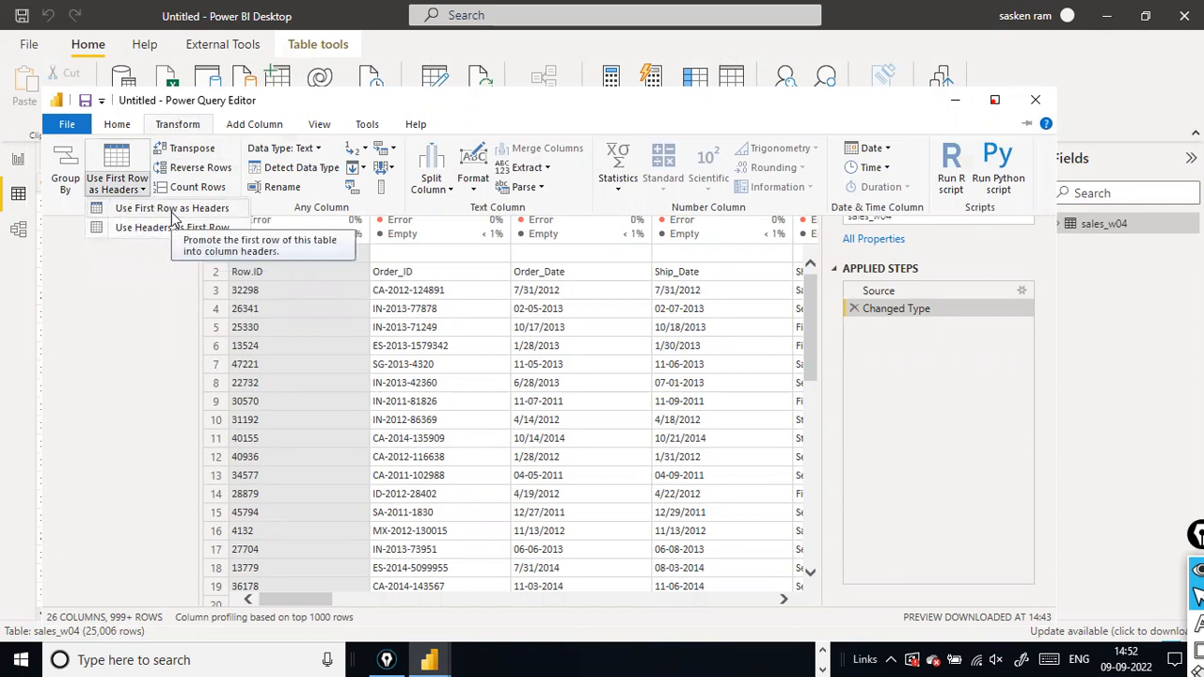
left_click(136, 297)
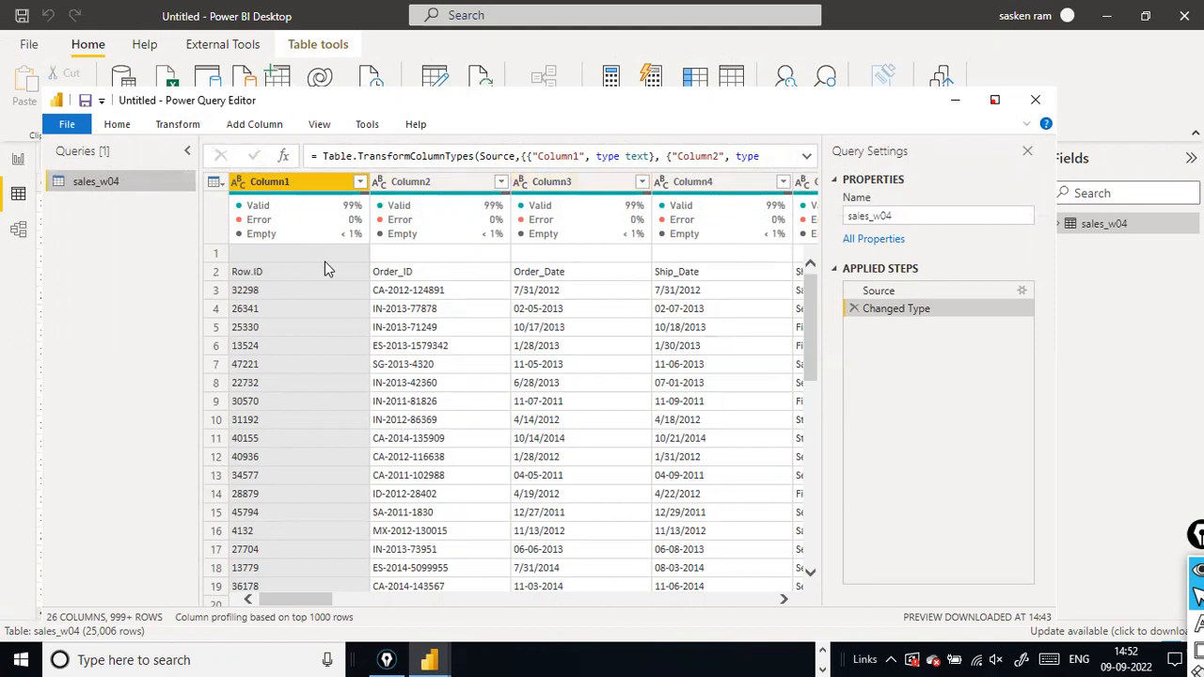
- Promote the blank first row of sales_w04 to column headers with Use First Row as Headers
left_click(222, 258)
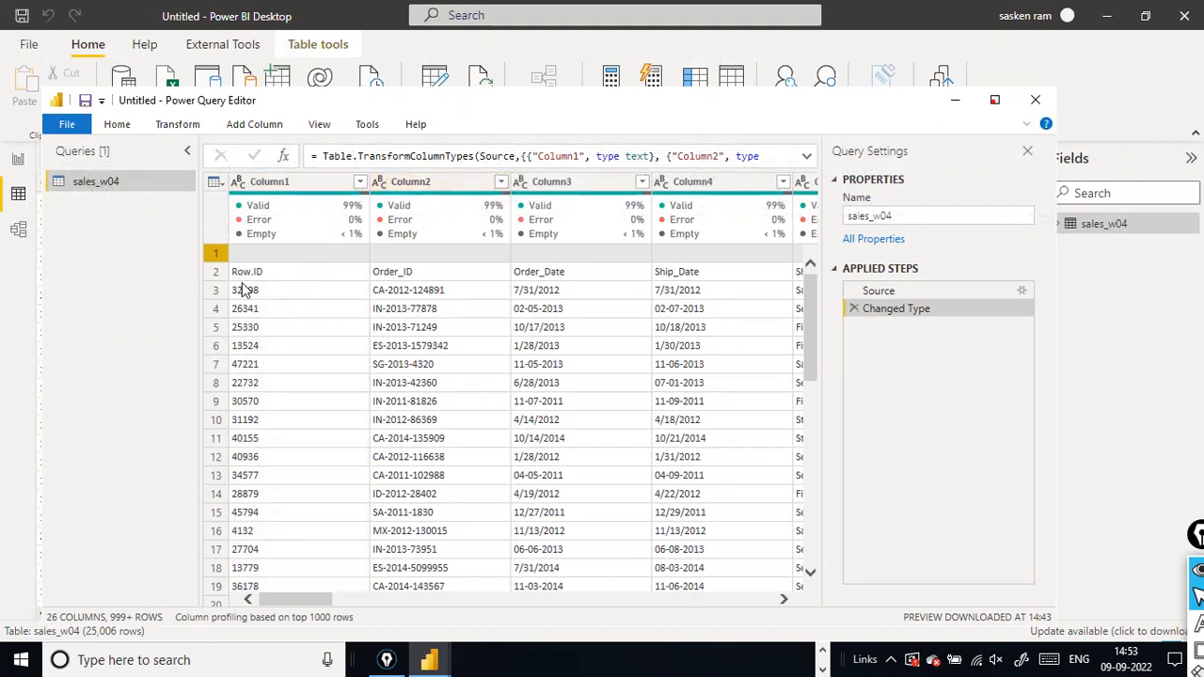
left_click(156, 128)
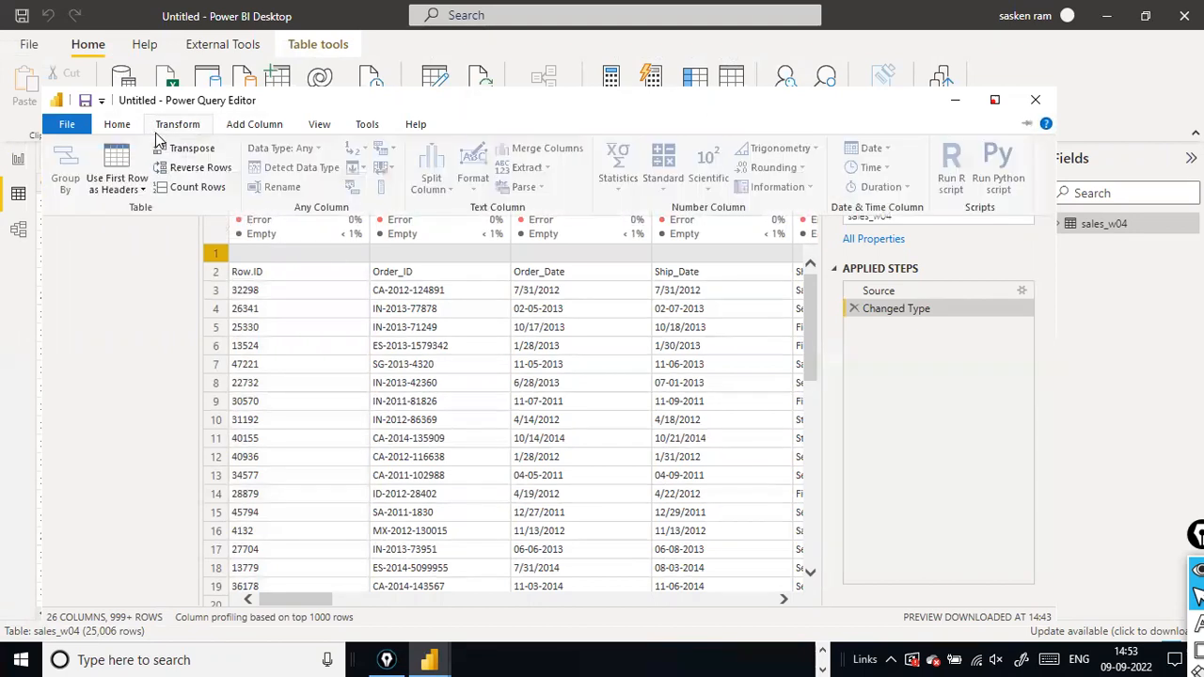
left_click(139, 189)
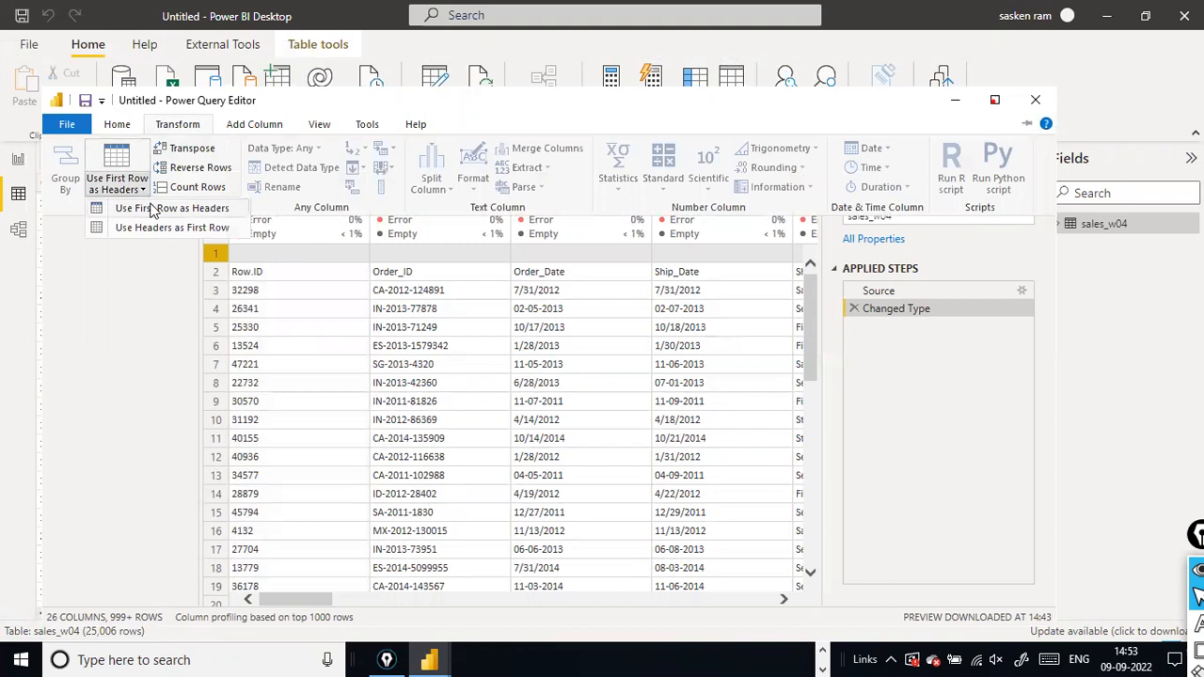
left_click(155, 207)
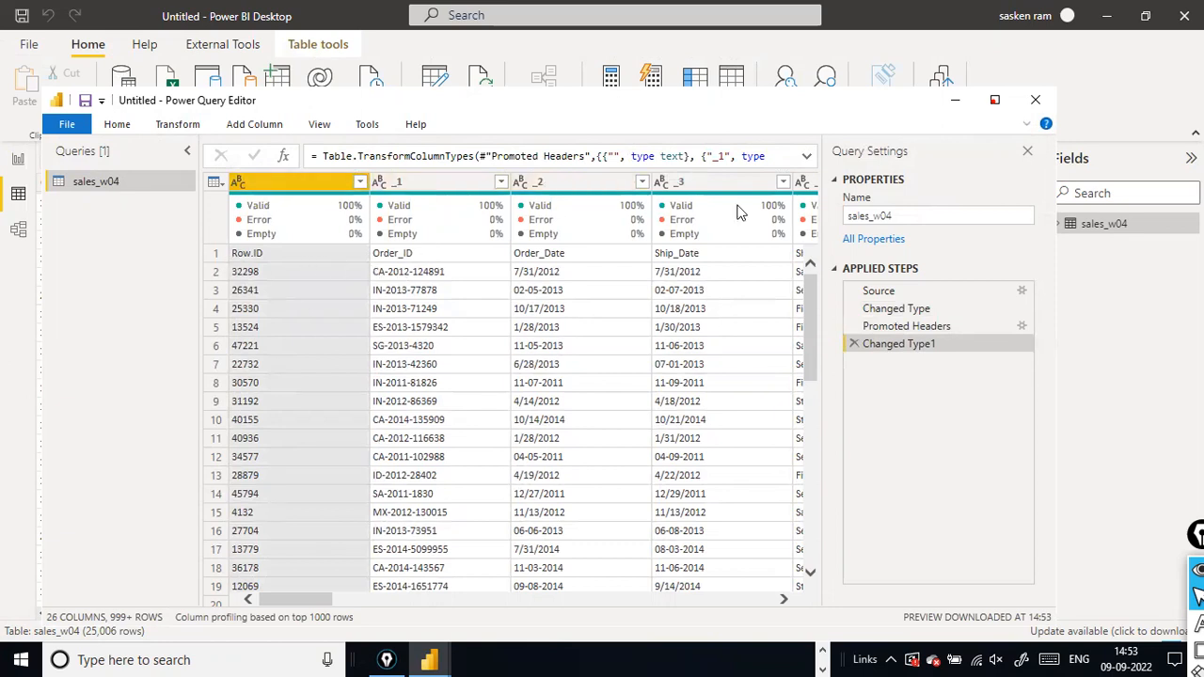
- Promote the row containing Row.ID, Order_ID, Order_Date and Ship_Date to column headers
mouse_move(814, 209)
left_click(188, 129)
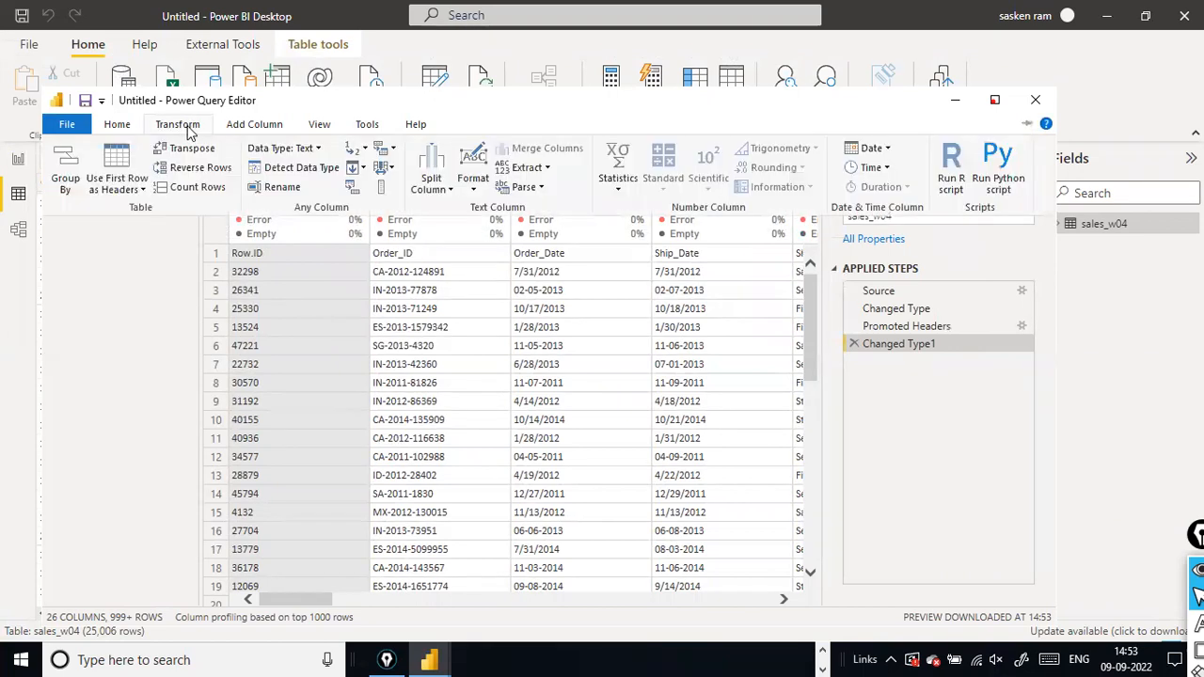
left_click(143, 190)
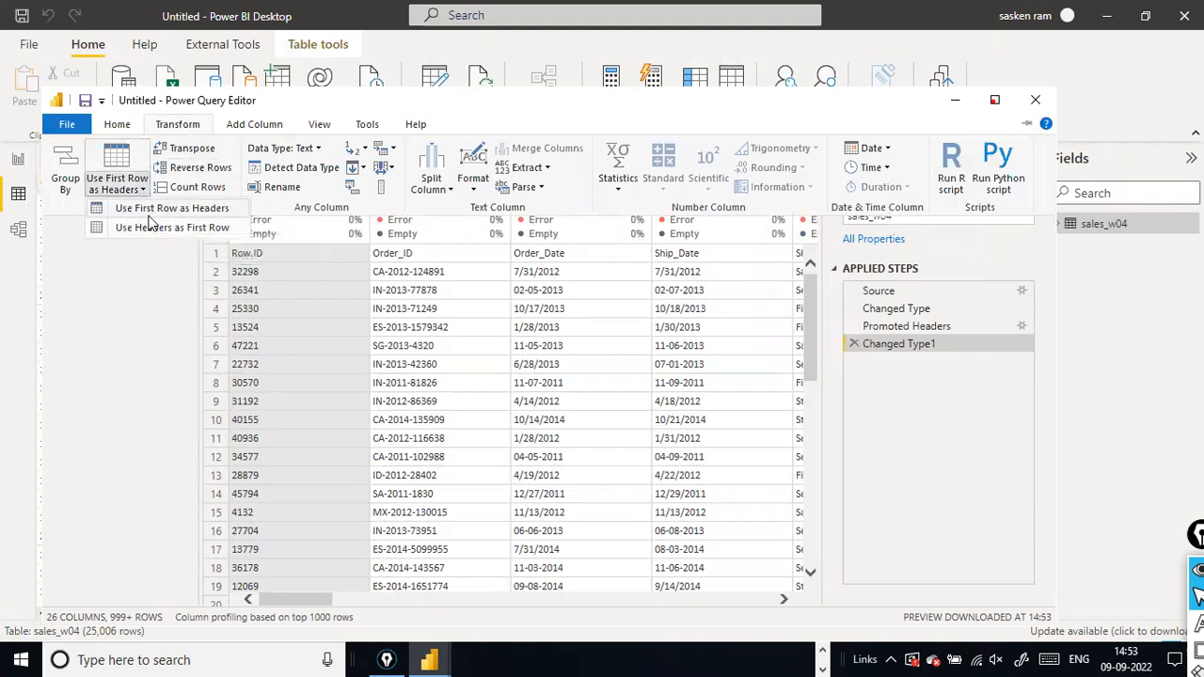
left_click(148, 213)
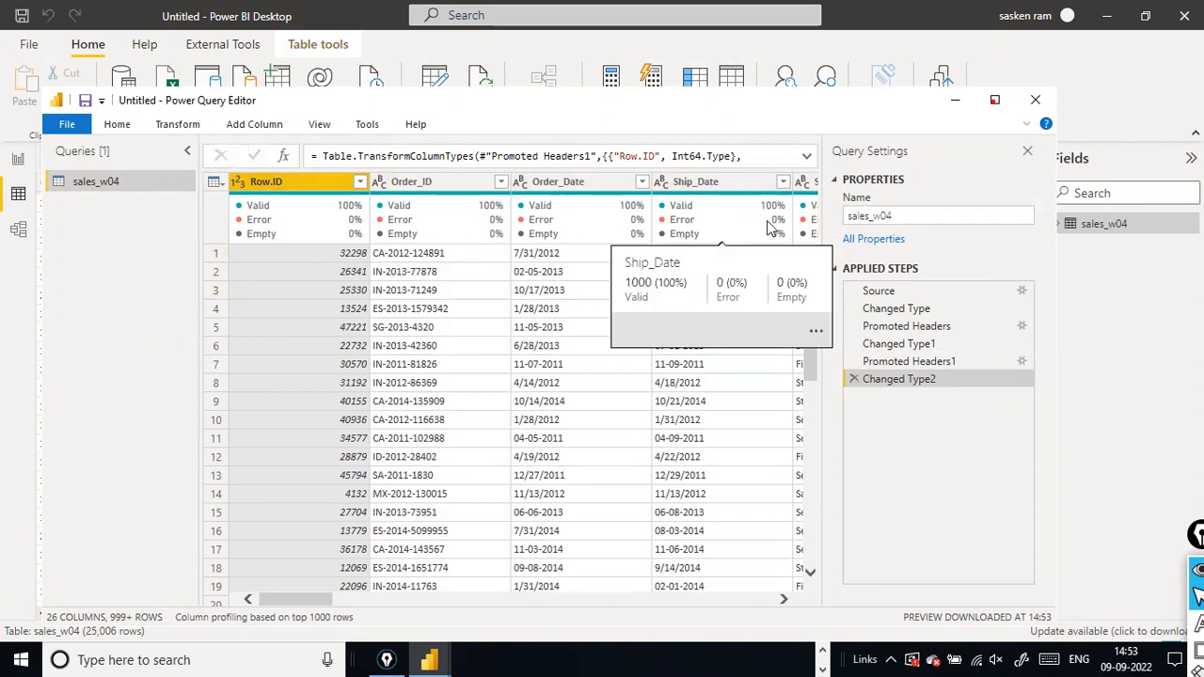
- Delete the applied steps Changed Type2 and Promoted Headers1, and review the first-row header options again
left_click(852, 379)
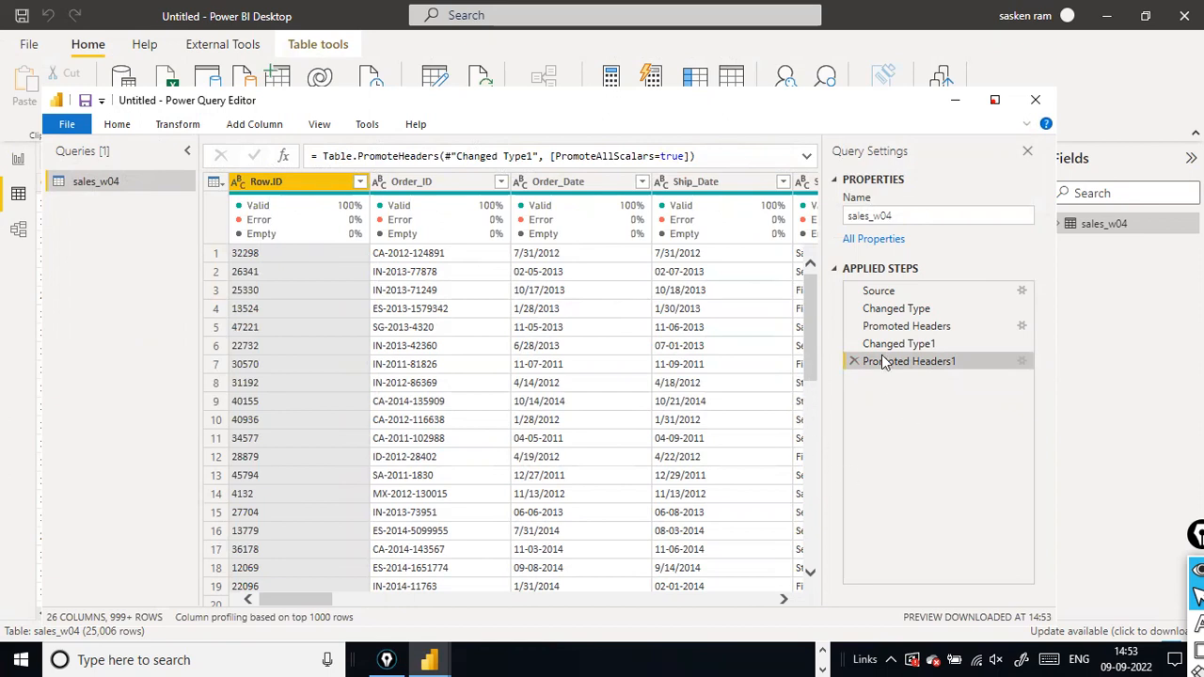
left_click(853, 361)
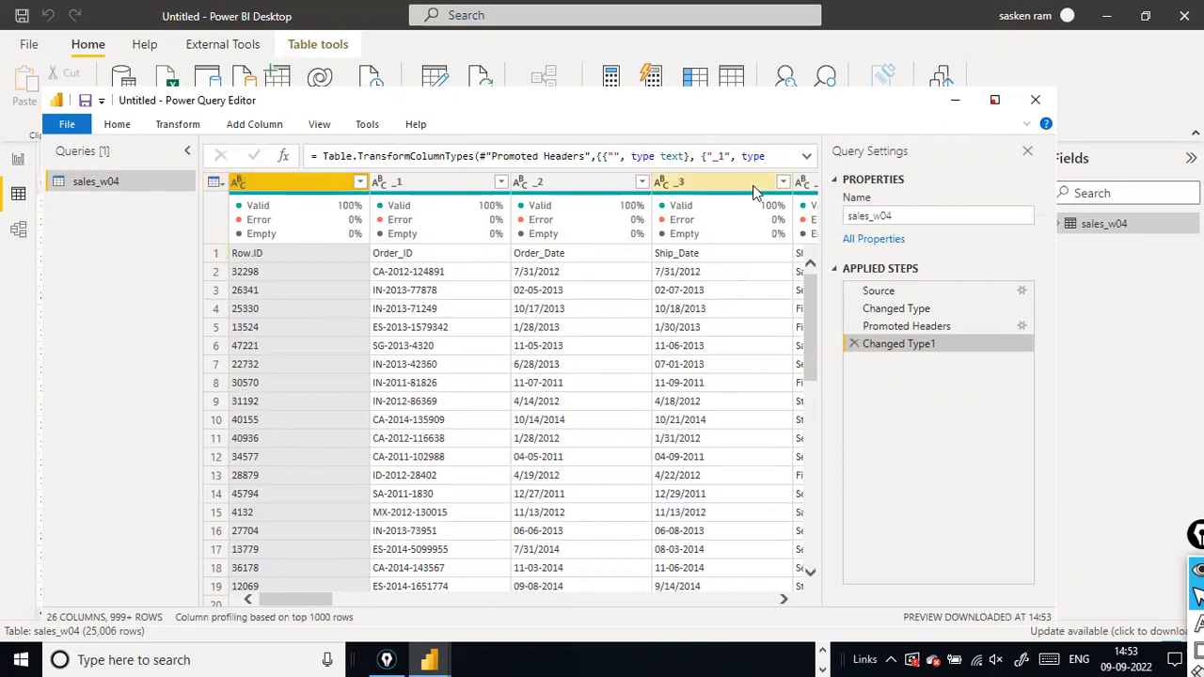
left_click(178, 125)
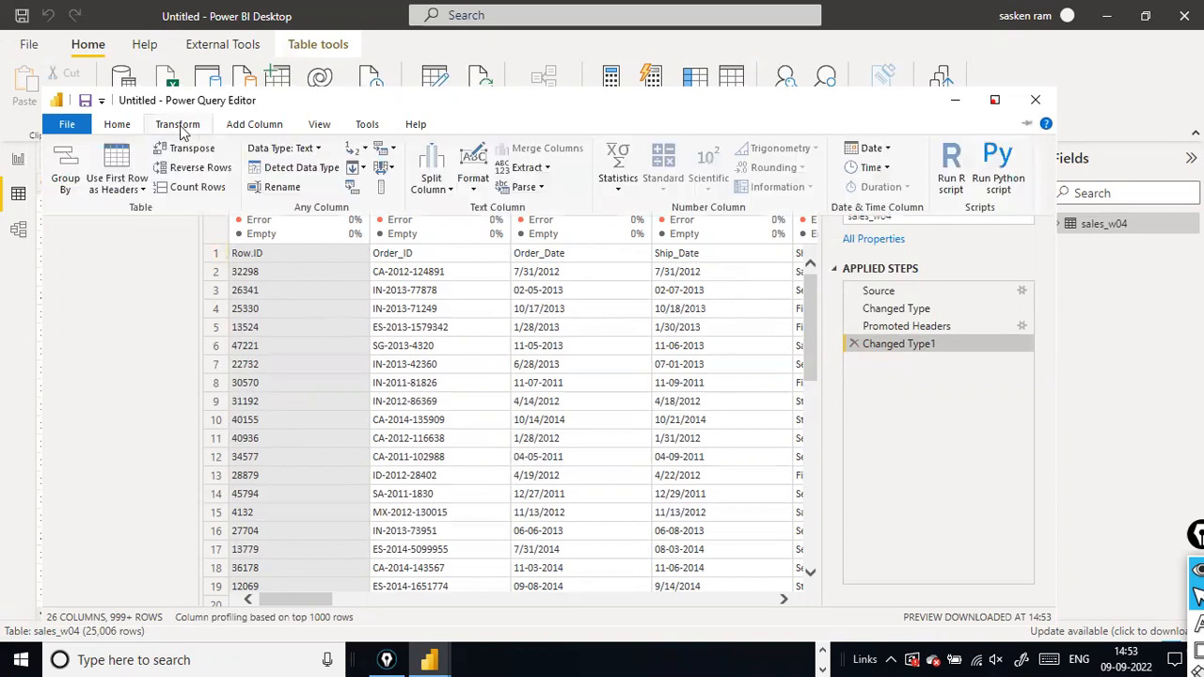
left_click(143, 191)
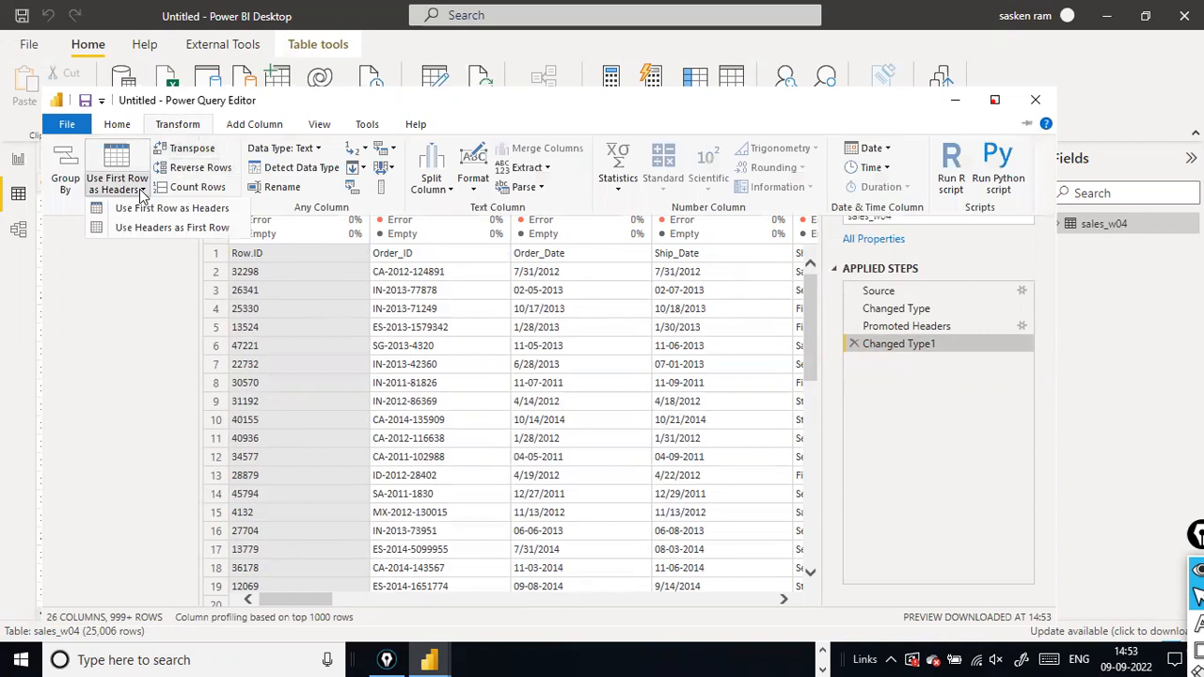
left_click(77, 334)
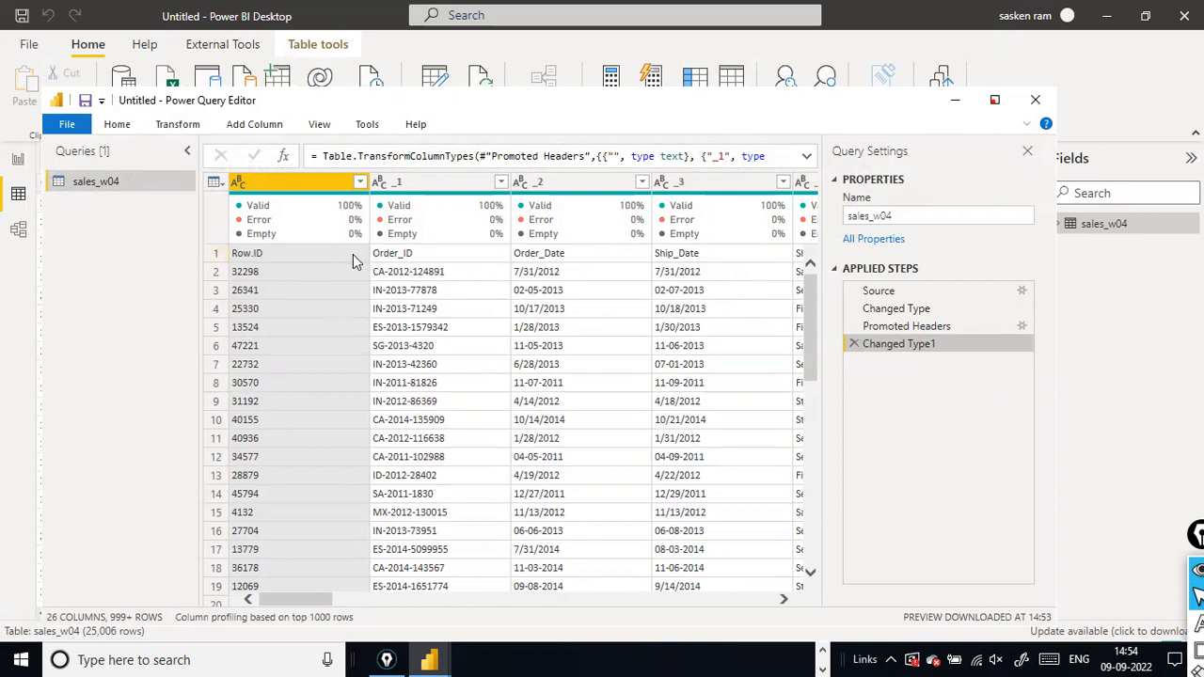
- Use the first row, starting with Row.ID and Order_ID, as the column headers again
left_click(178, 124)
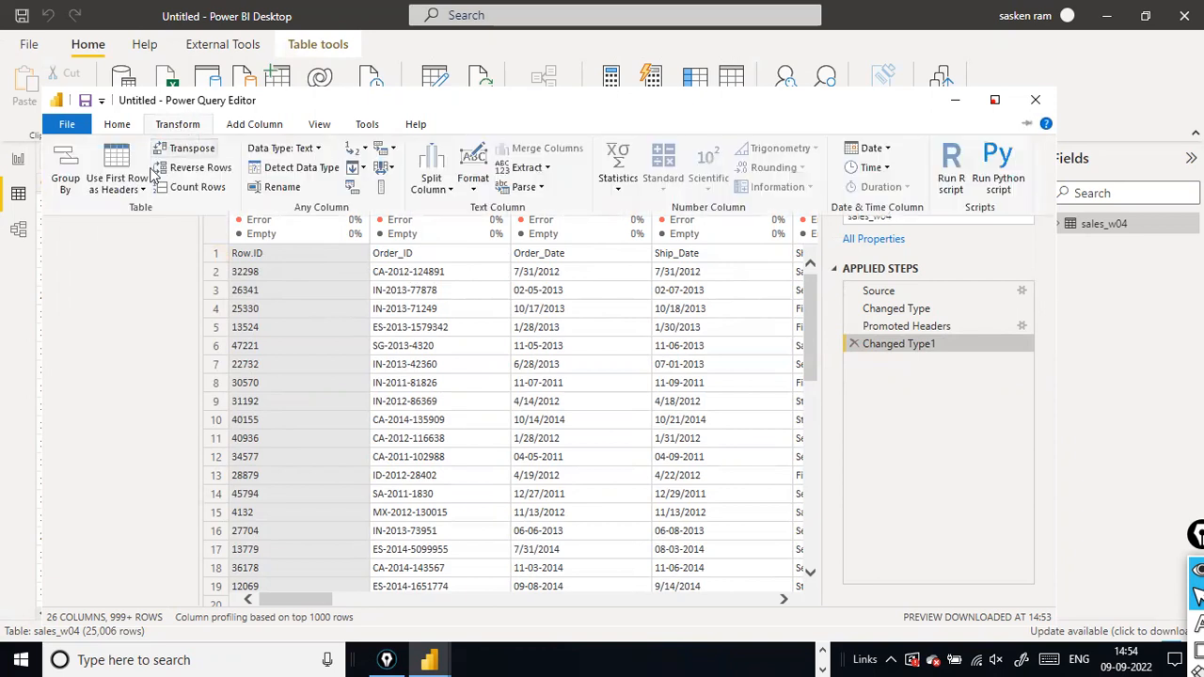
left_click(141, 190)
left_click(132, 208)
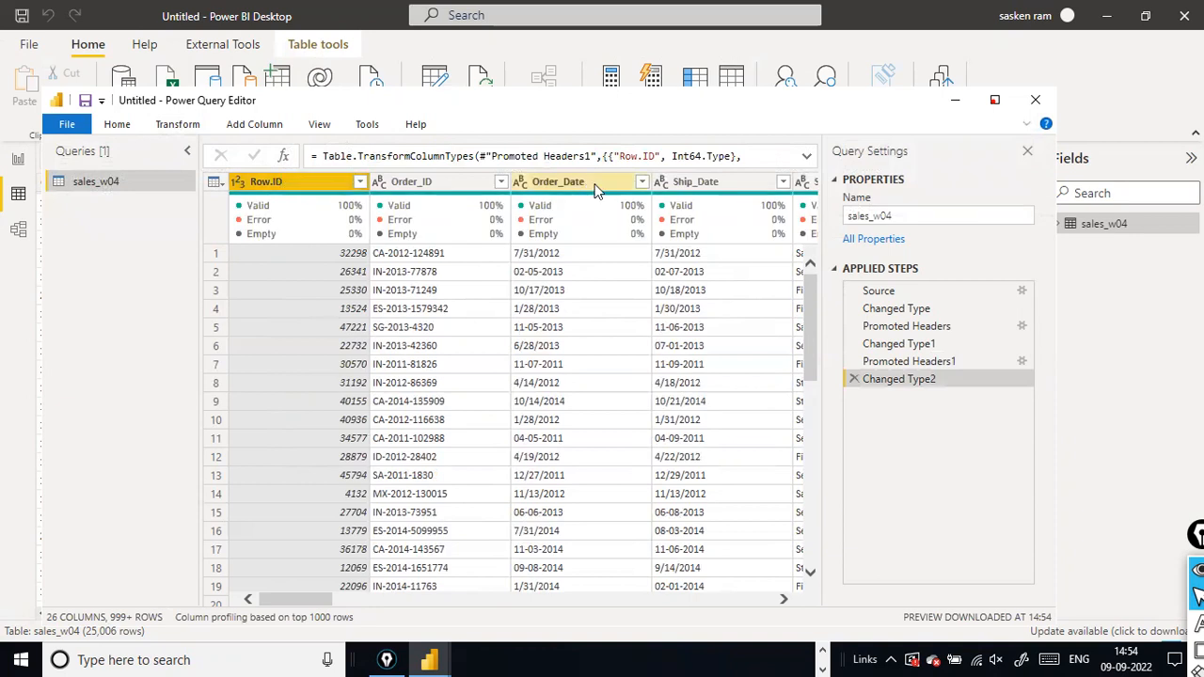
- Point out the sales_w04 query and the Query Settings heading with red arrows
left_click(1, 50)
left_click(84, 234)
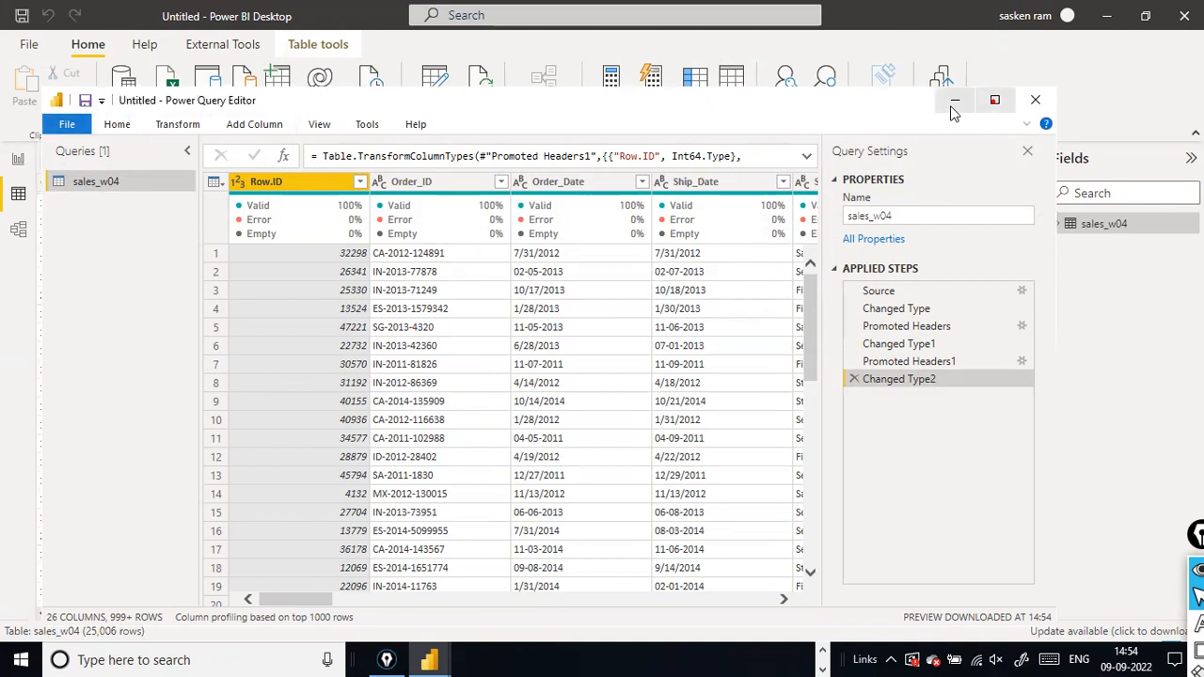
left_click_drag(851, 94, 850, 146)
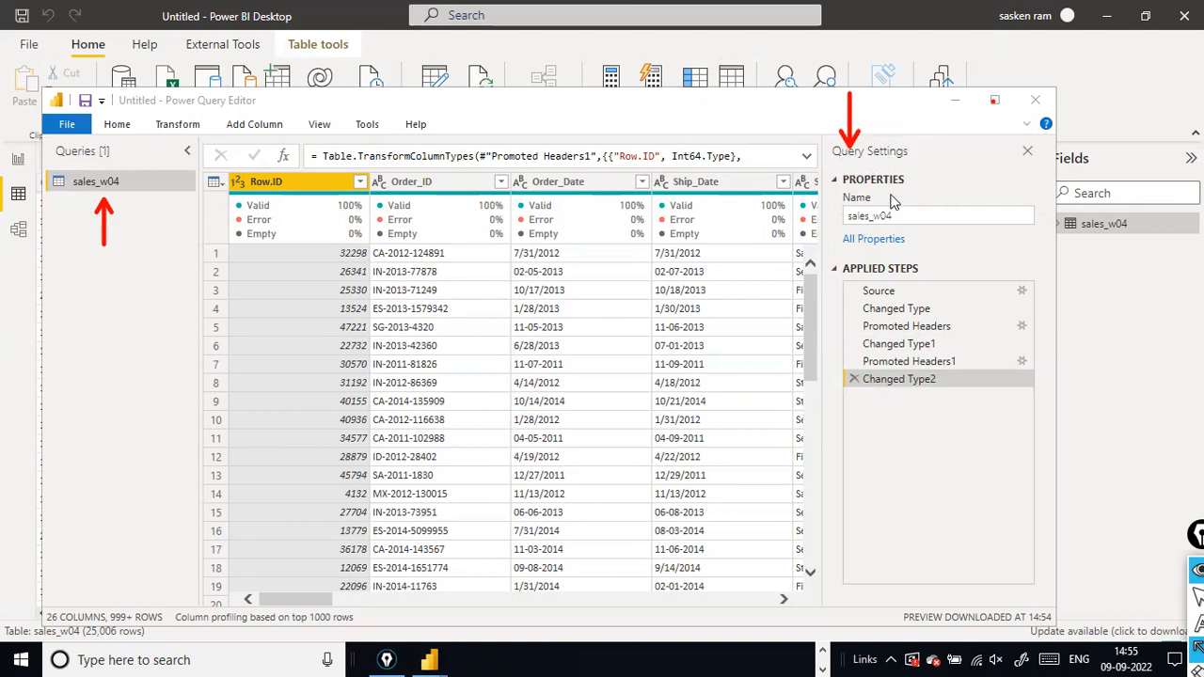
- Rename the sales_w04 query as Week 4 Sales
left_click(917, 215)
double_click(917, 216)
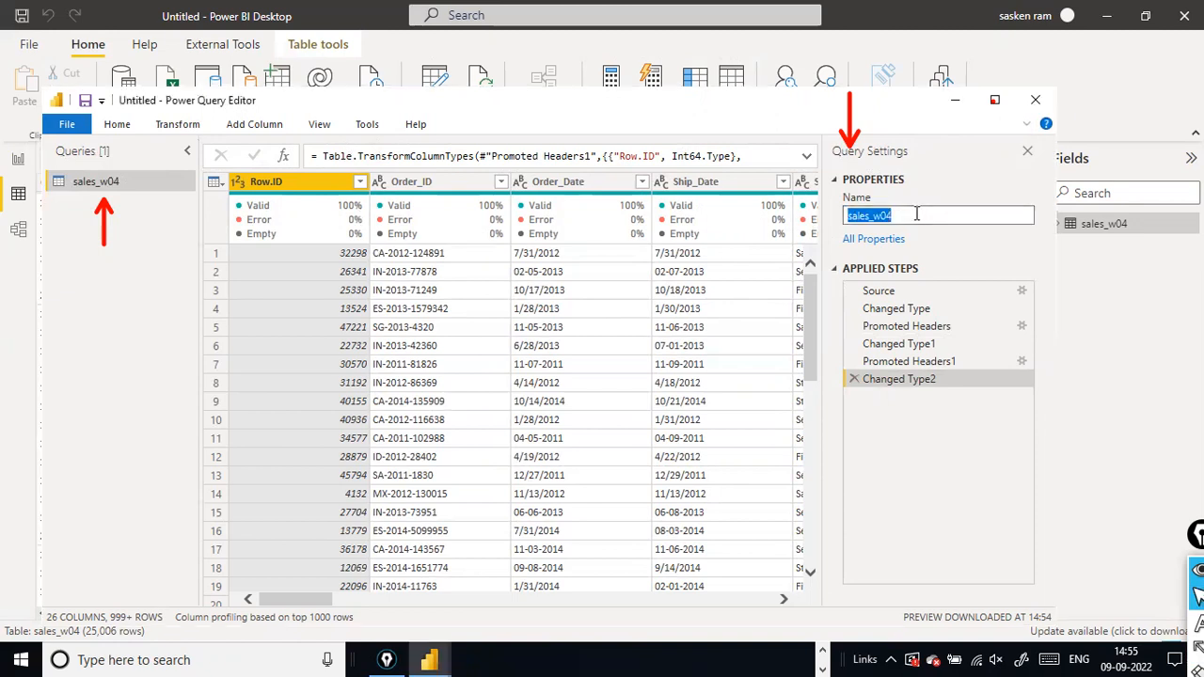
type("Week 4 Sales")
key("Return")
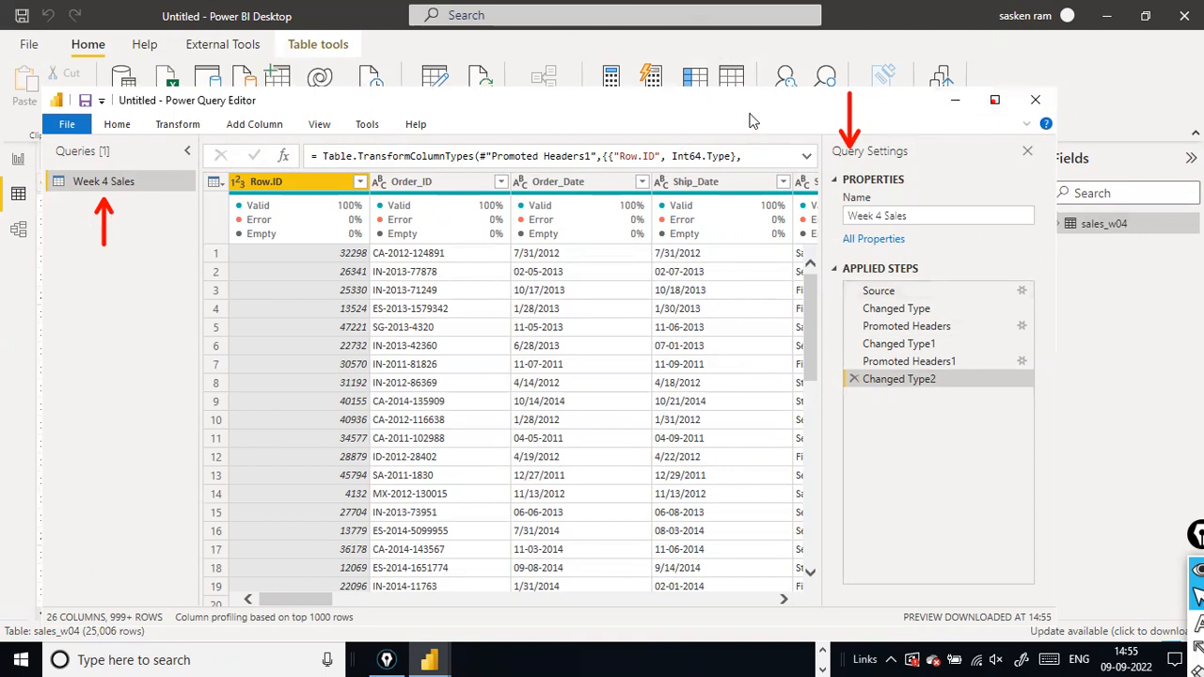
- Move the Power Query Editor aside, check the sales_w04 fields in Report view, and bring the editor back into full view
left_click_drag(753, 118, 721, 428)
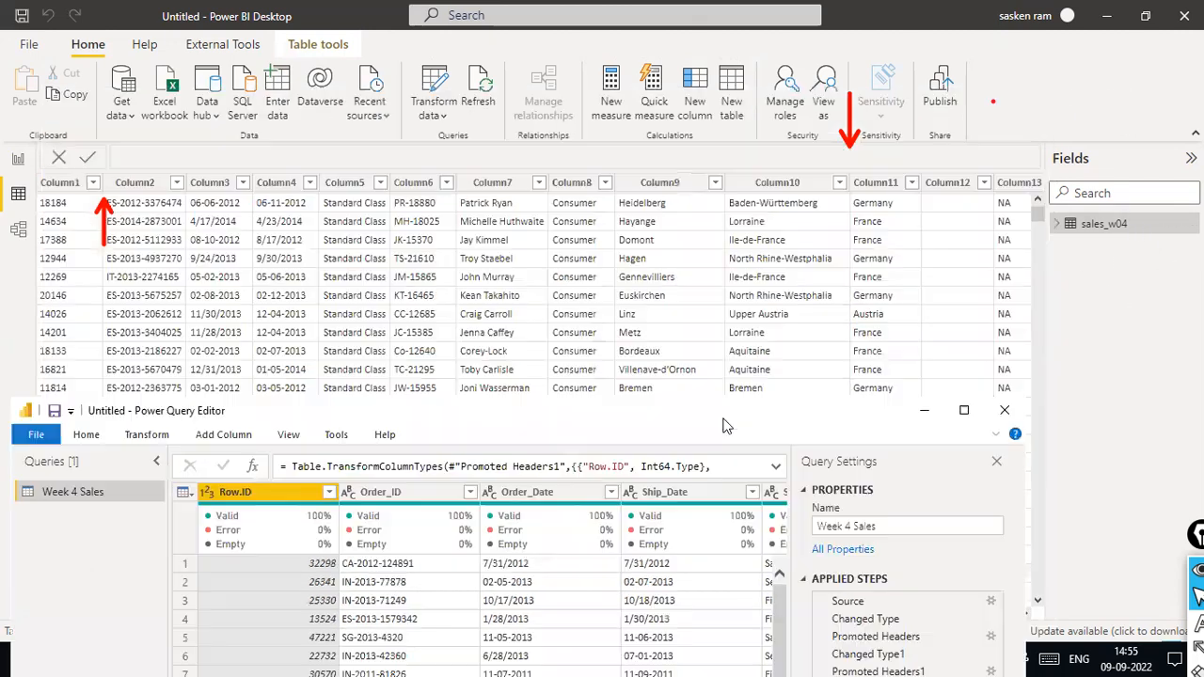
left_click(18, 159)
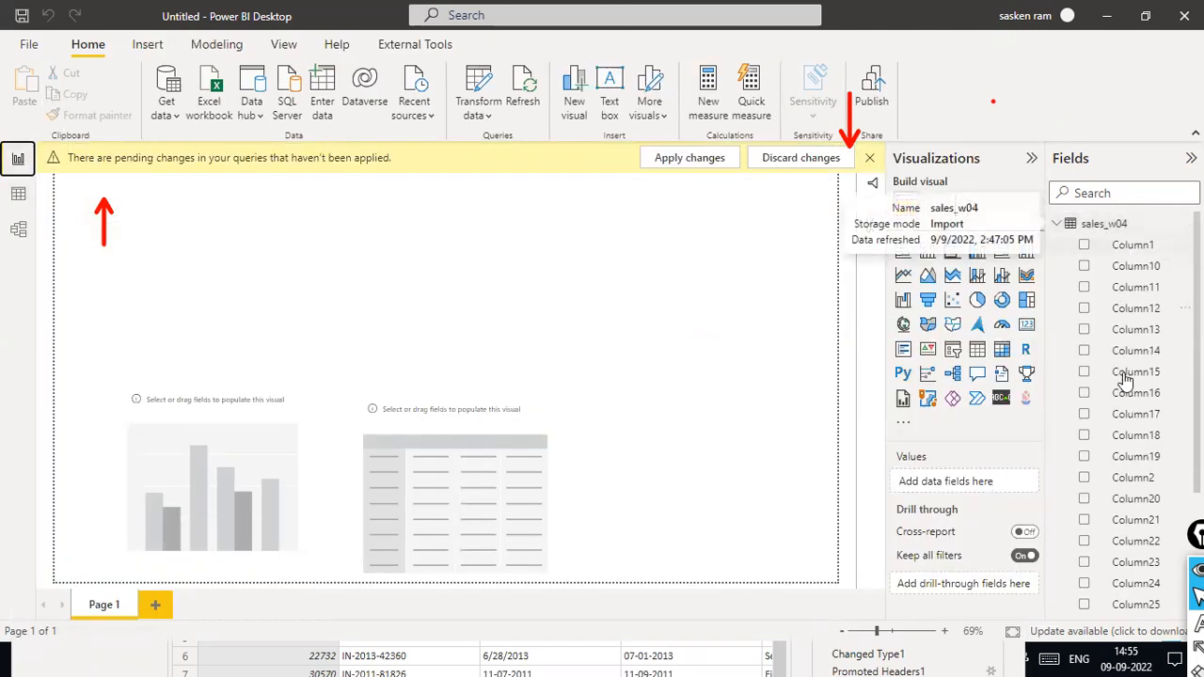
key("alt+Tab")
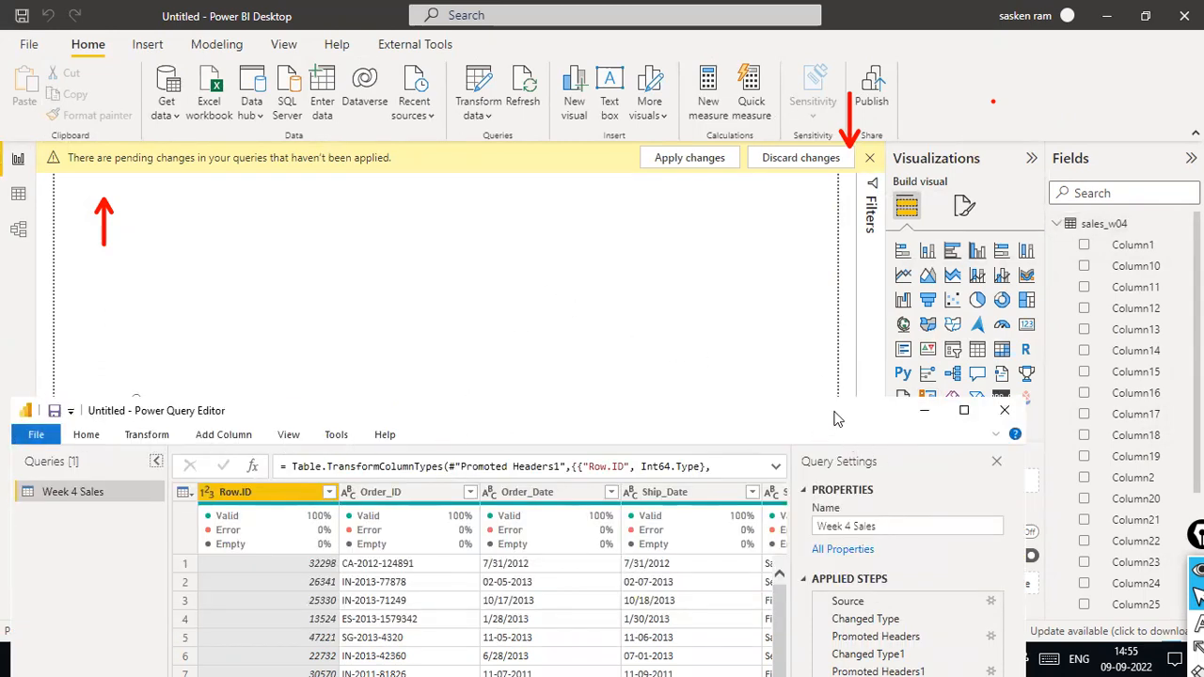
left_click_drag(838, 419, 833, 75)
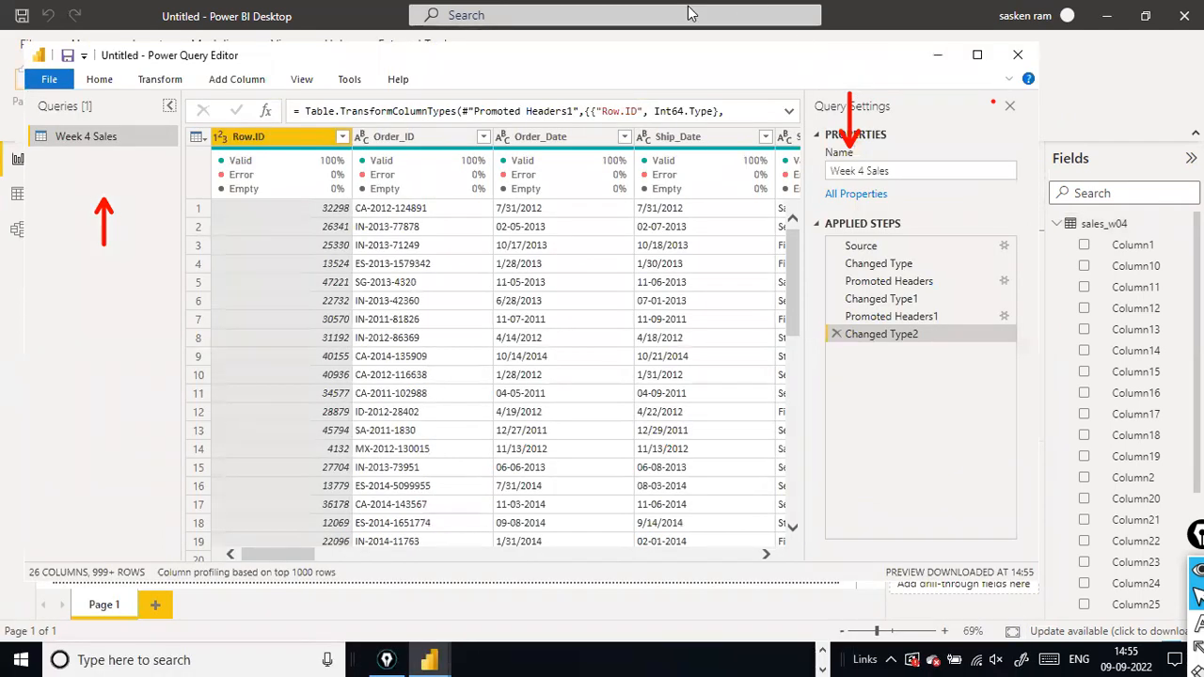
- Replace the existing red annotations with a single arrow pointing at the Applied Steps heading
left_click(861, 171)
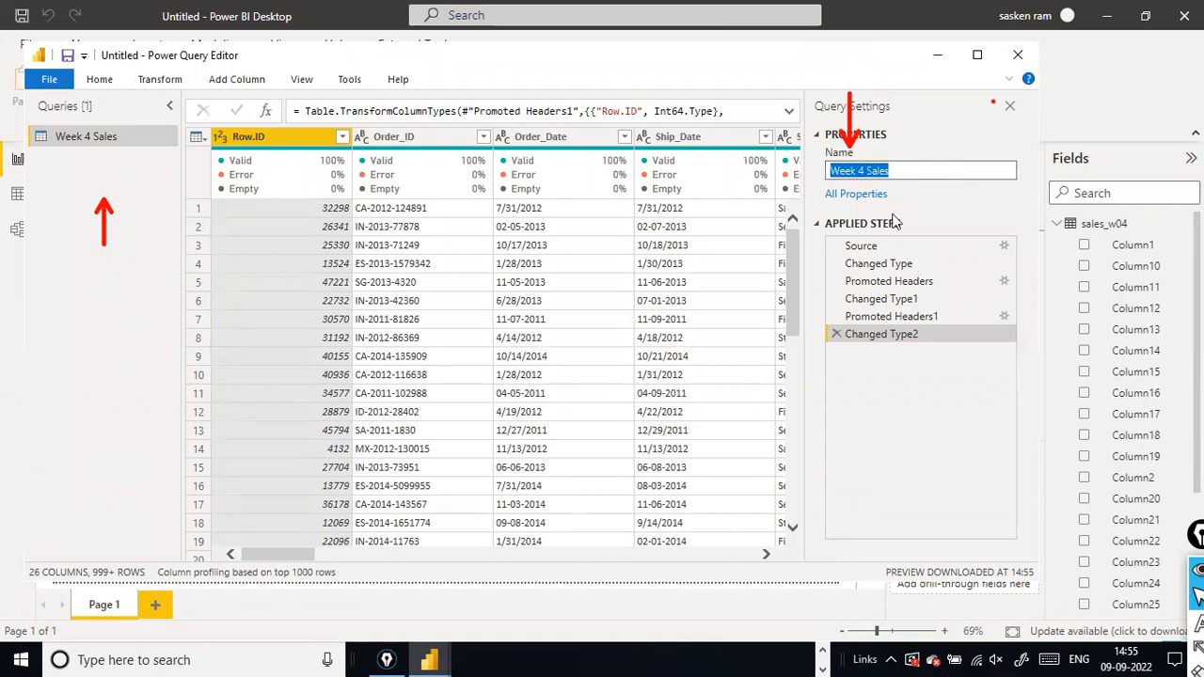
left_click_drag(812, 237, 811, 198)
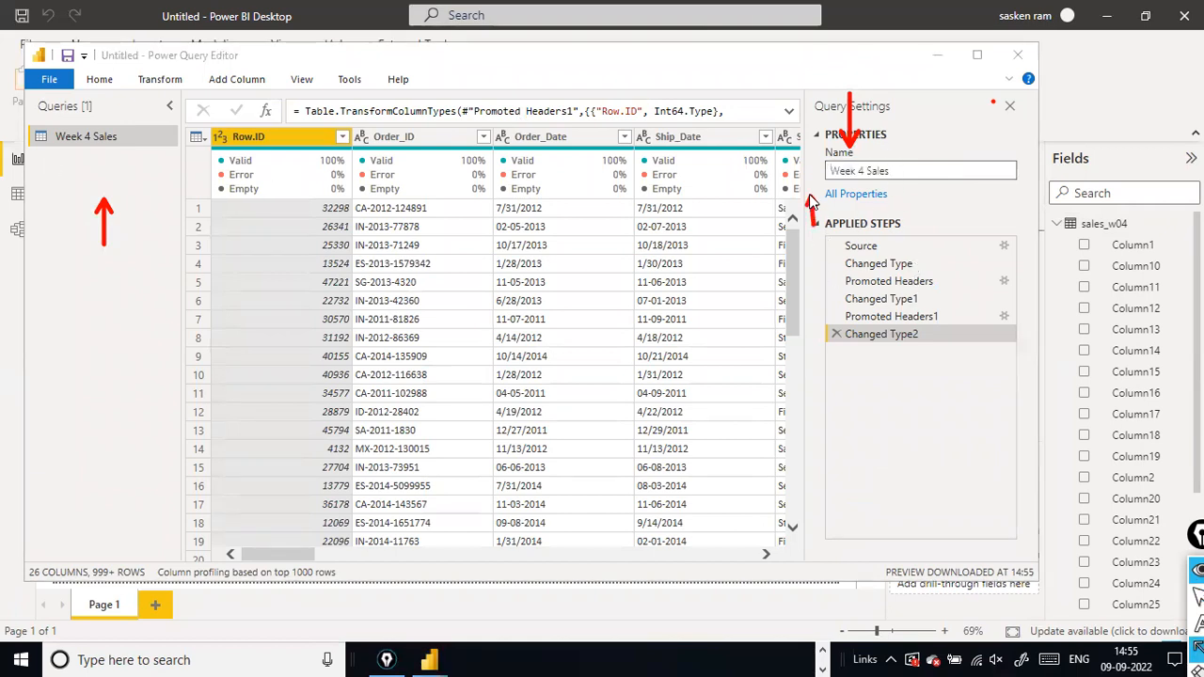
key("Escape")
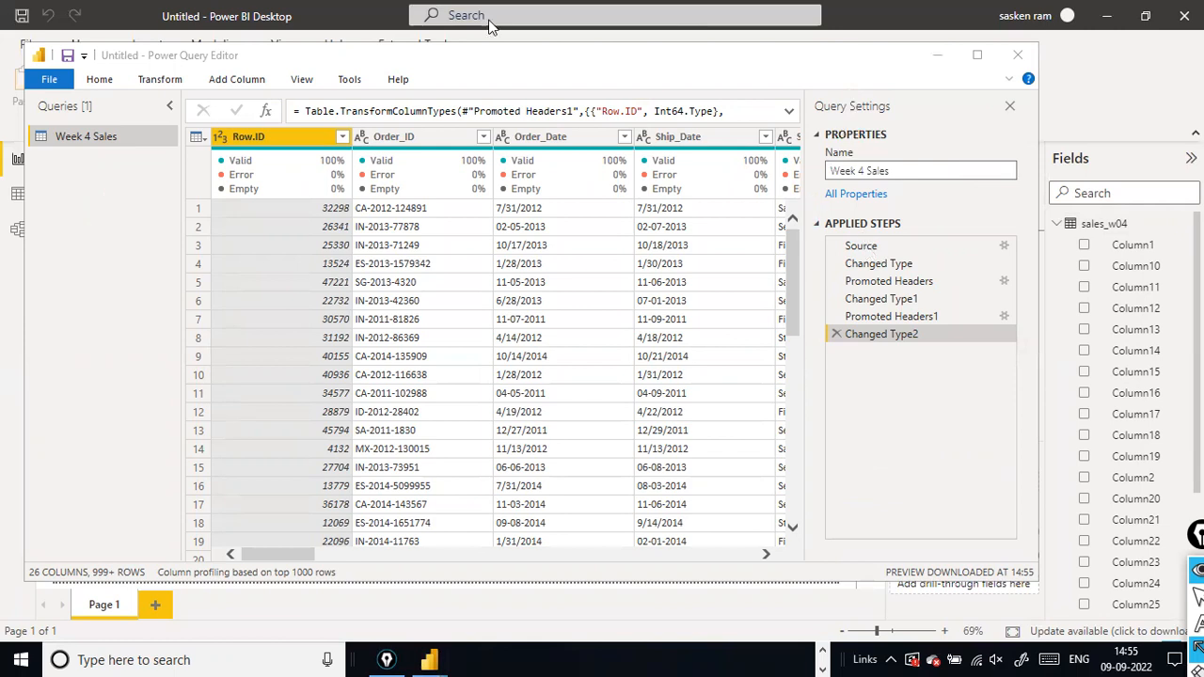
left_click_drag(806, 185, 832, 218)
key("XF86AudioRaiseVolume")
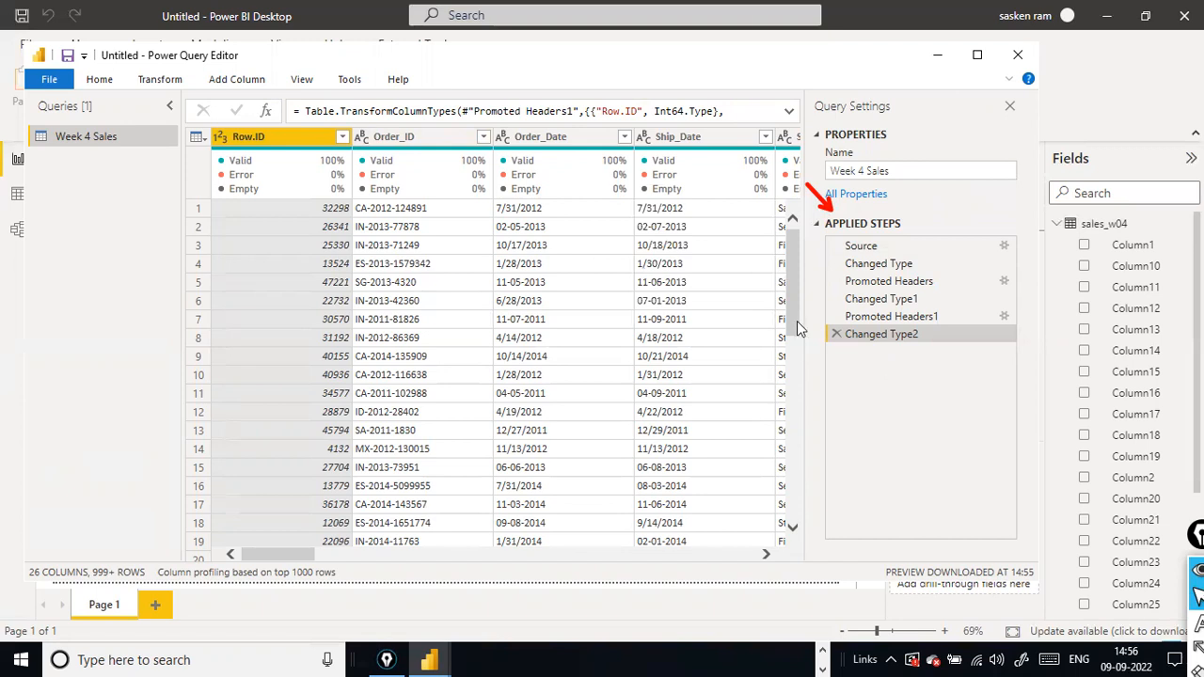
- Show the Promoted Headers1 step's formula and compare it with the Use First Row as Headers options
mouse_move(328, 162)
left_click(885, 323)
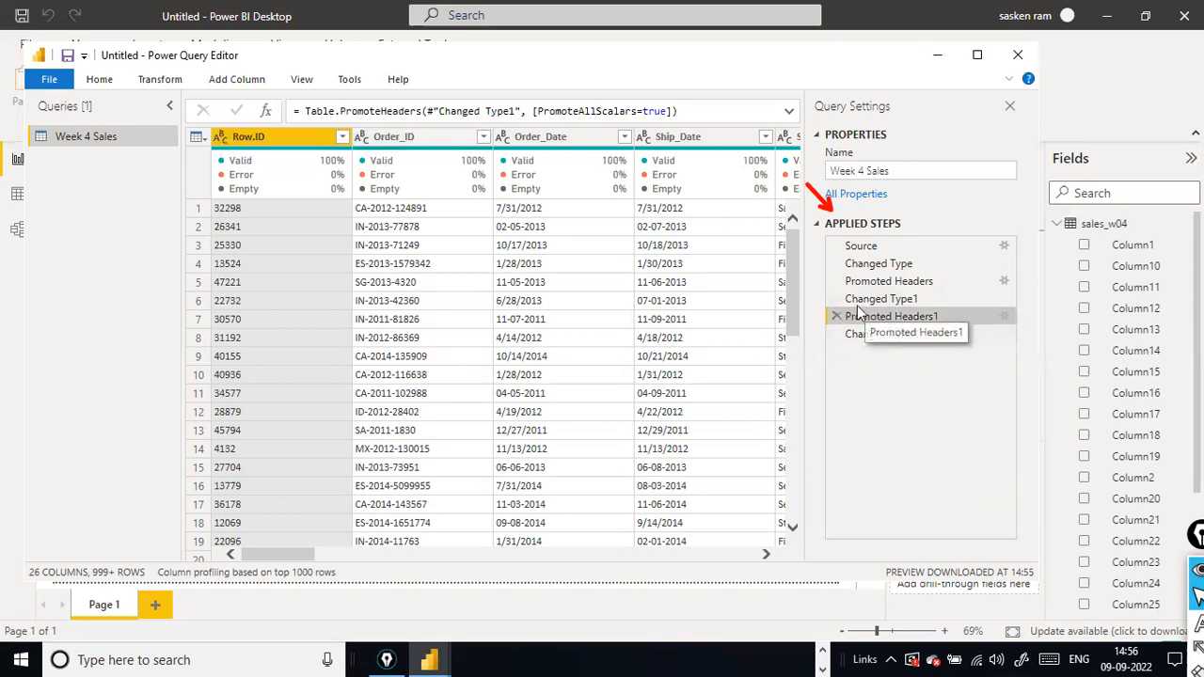
left_click(702, 116)
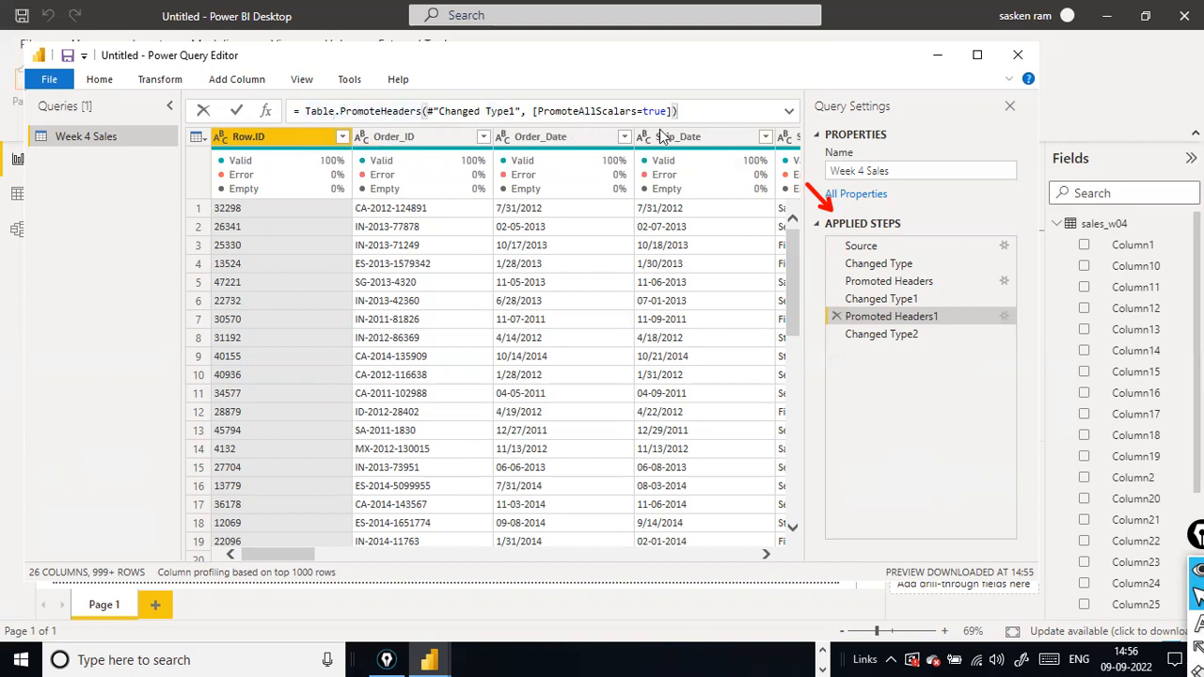
left_click_drag(692, 113, 236, 101)
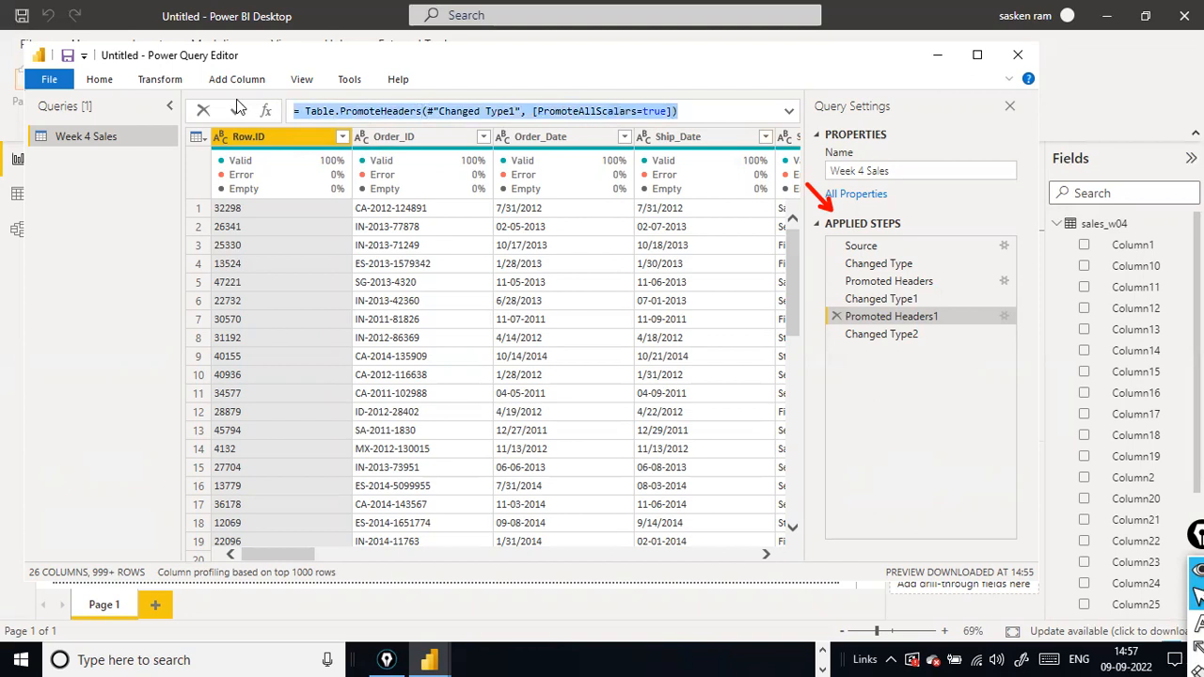
left_click(179, 87)
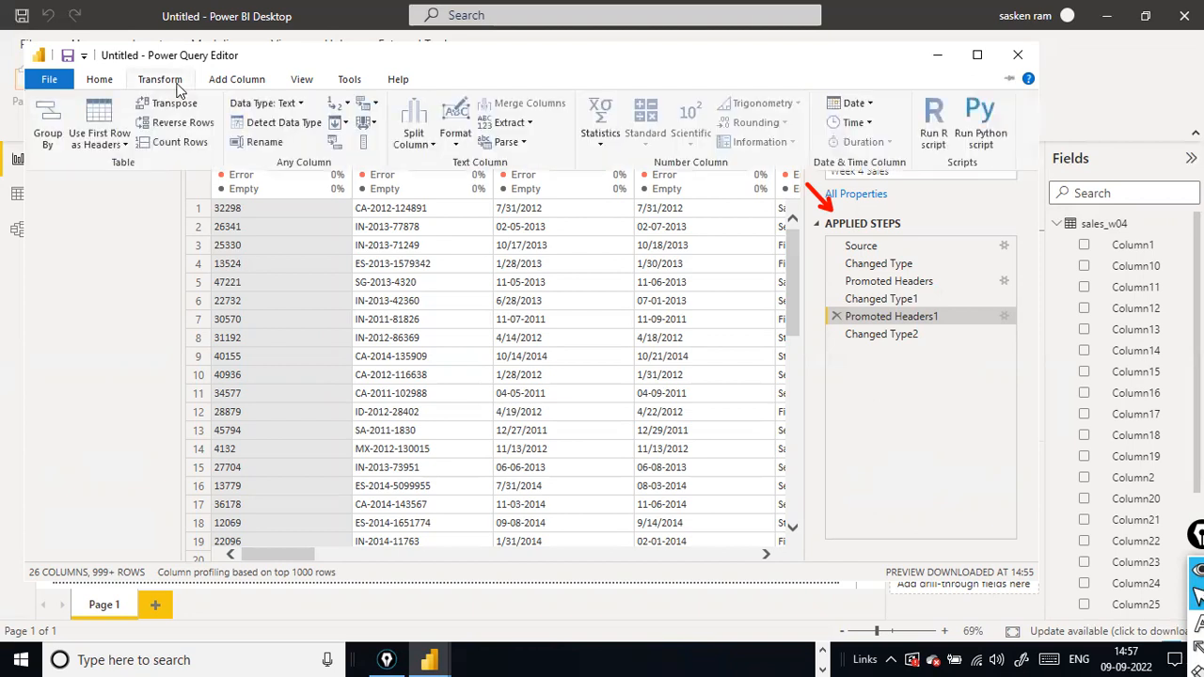
left_click(99, 144)
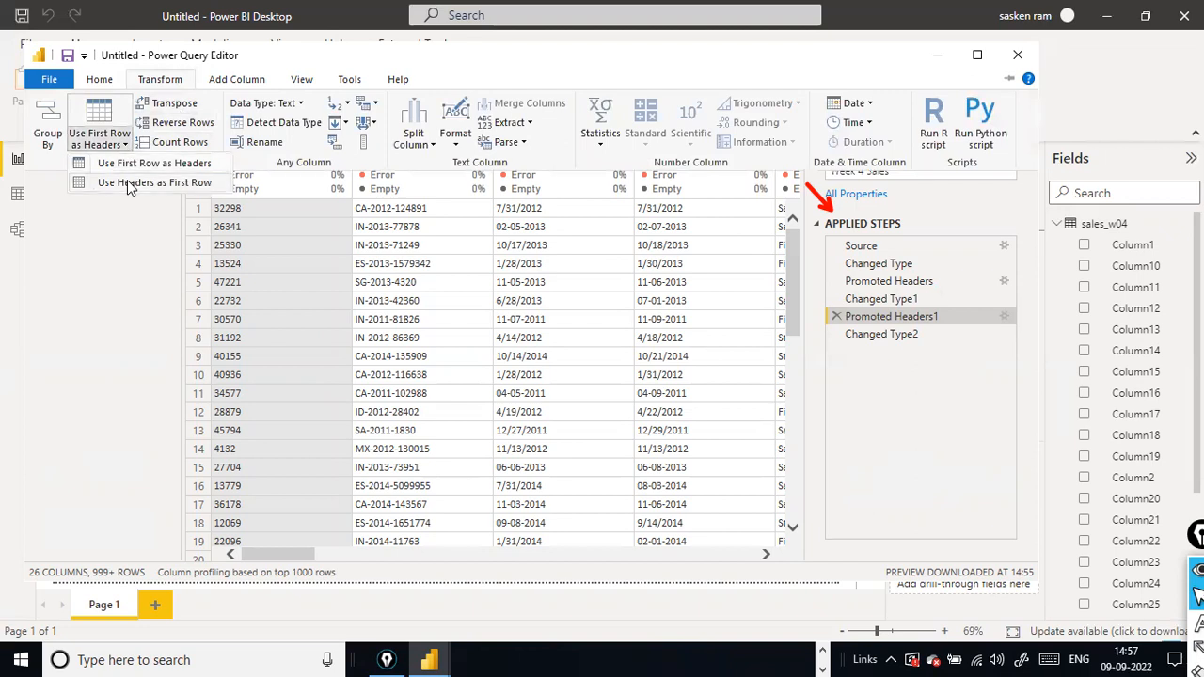
left_click(89, 250)
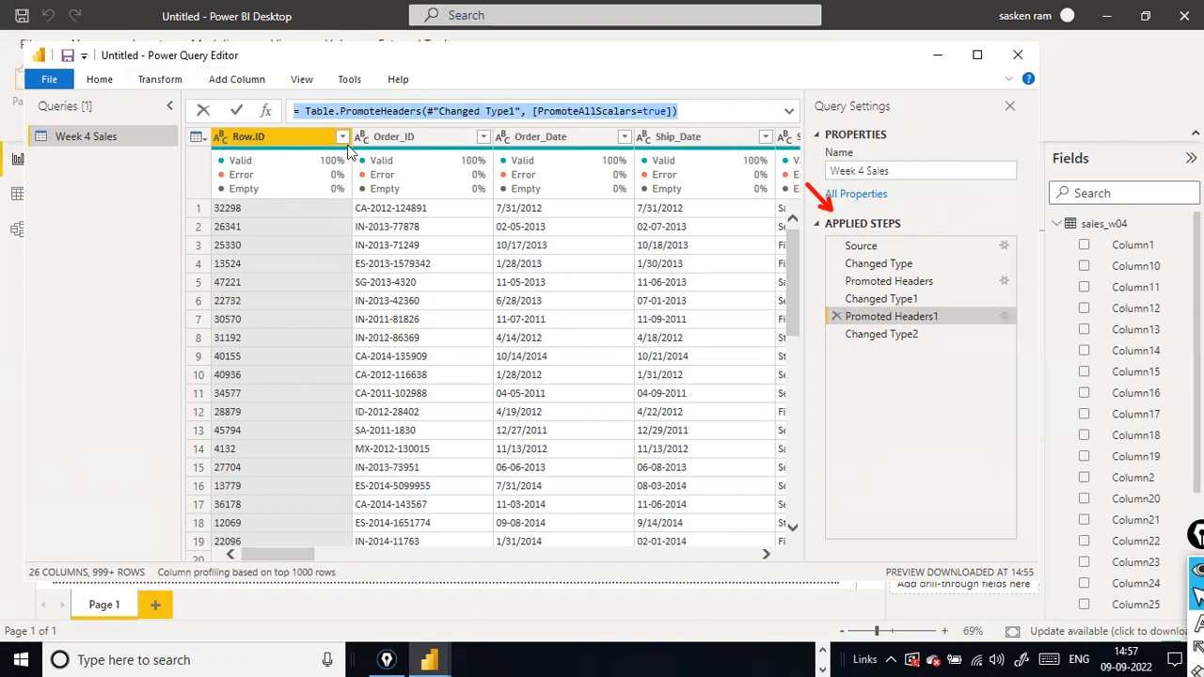
- Highlight the whole Table.PromoteHeaders formula again, then leave it without editing
left_click(722, 114)
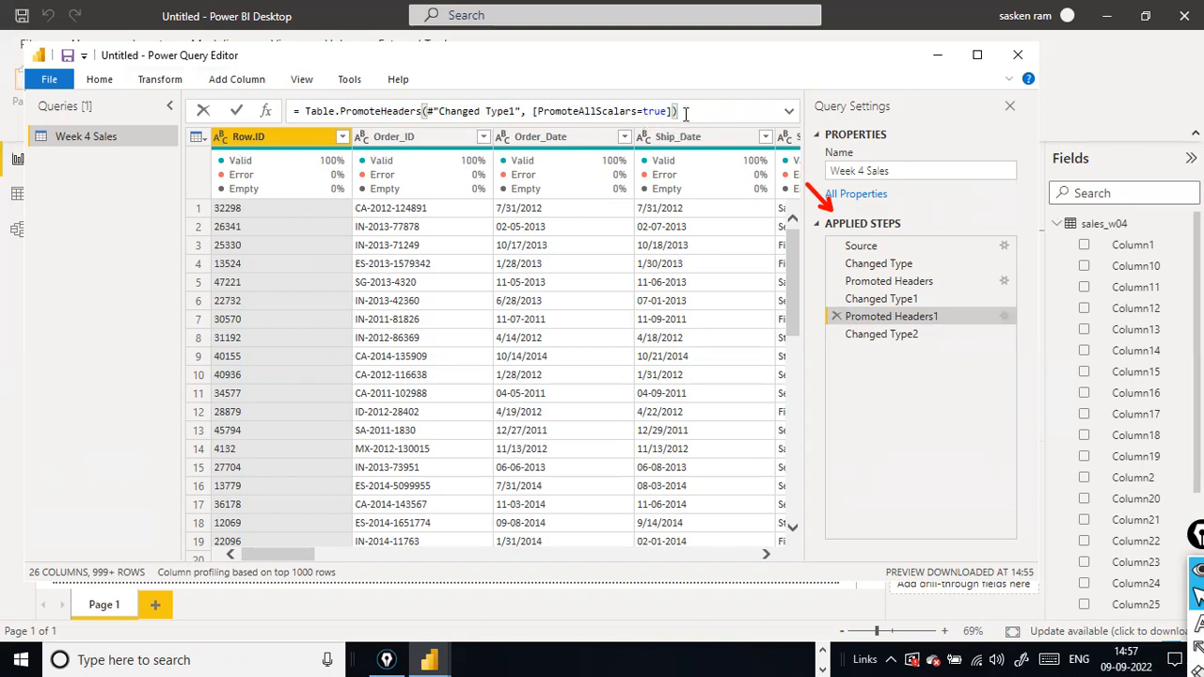
key("ctrl+a")
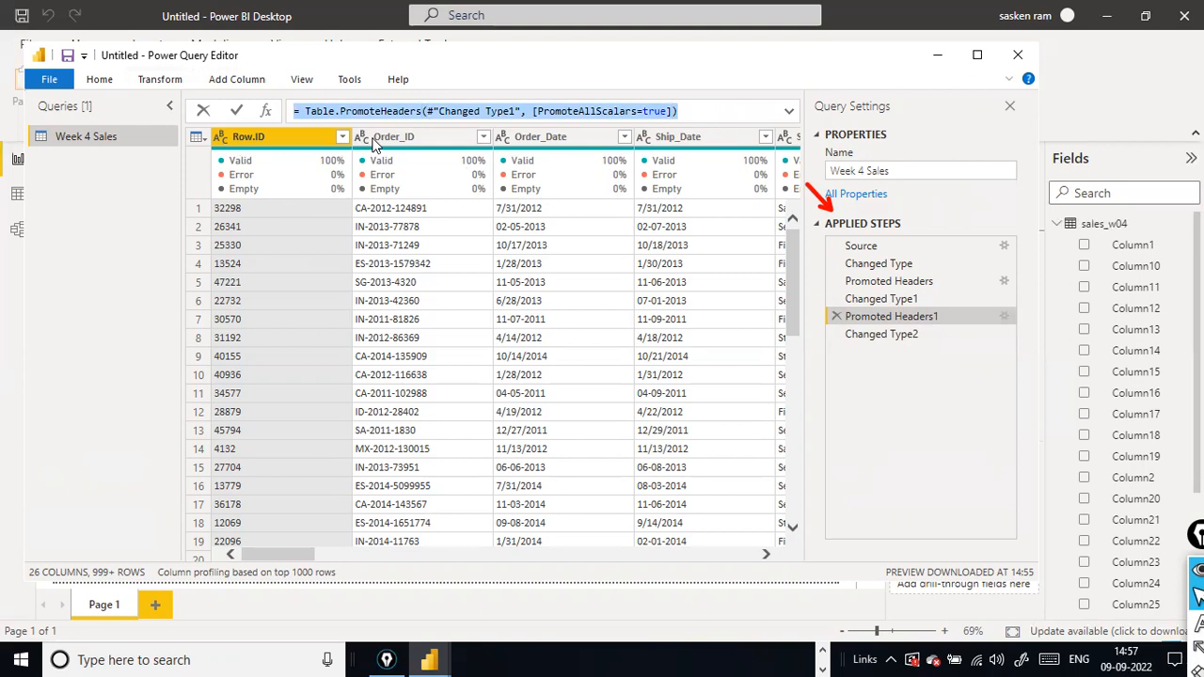
left_click(19, 604)
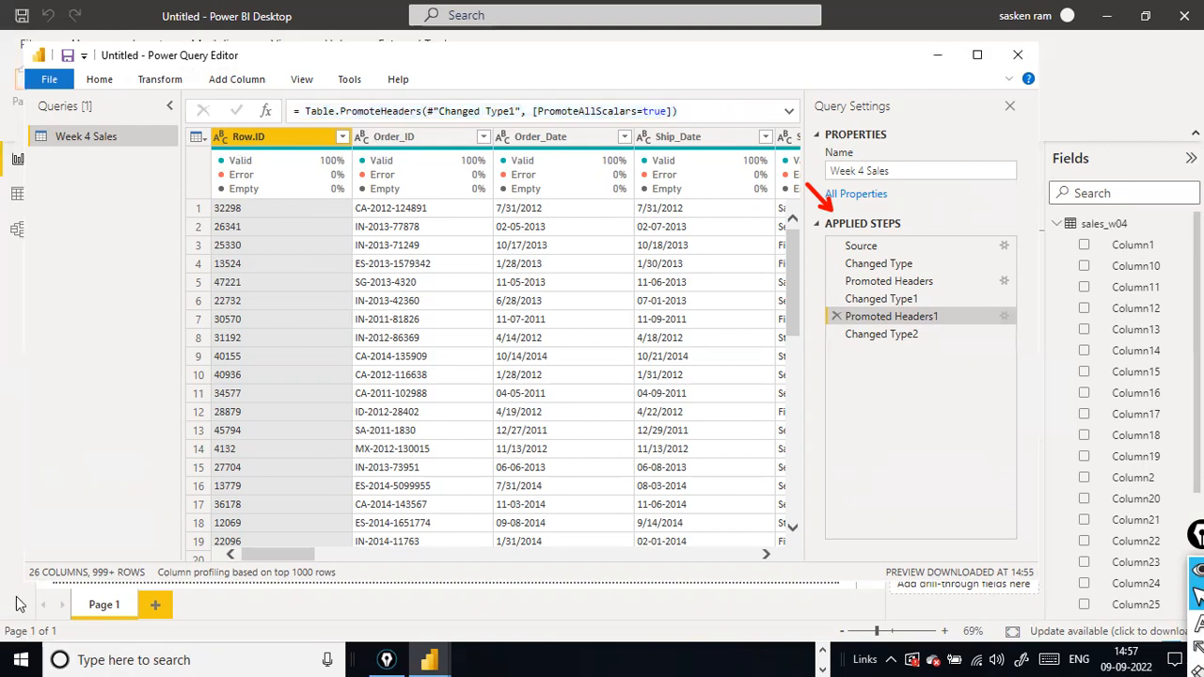
left_click(576, 110)
left_click(266, 51)
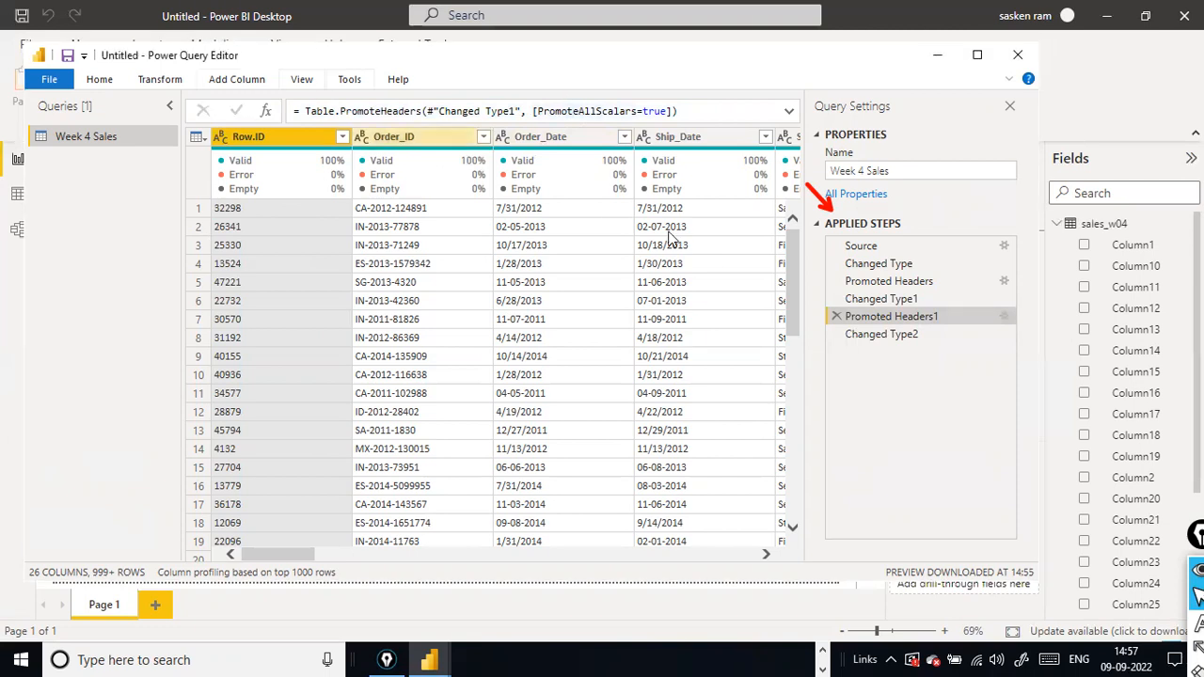
left_click(40, 379)
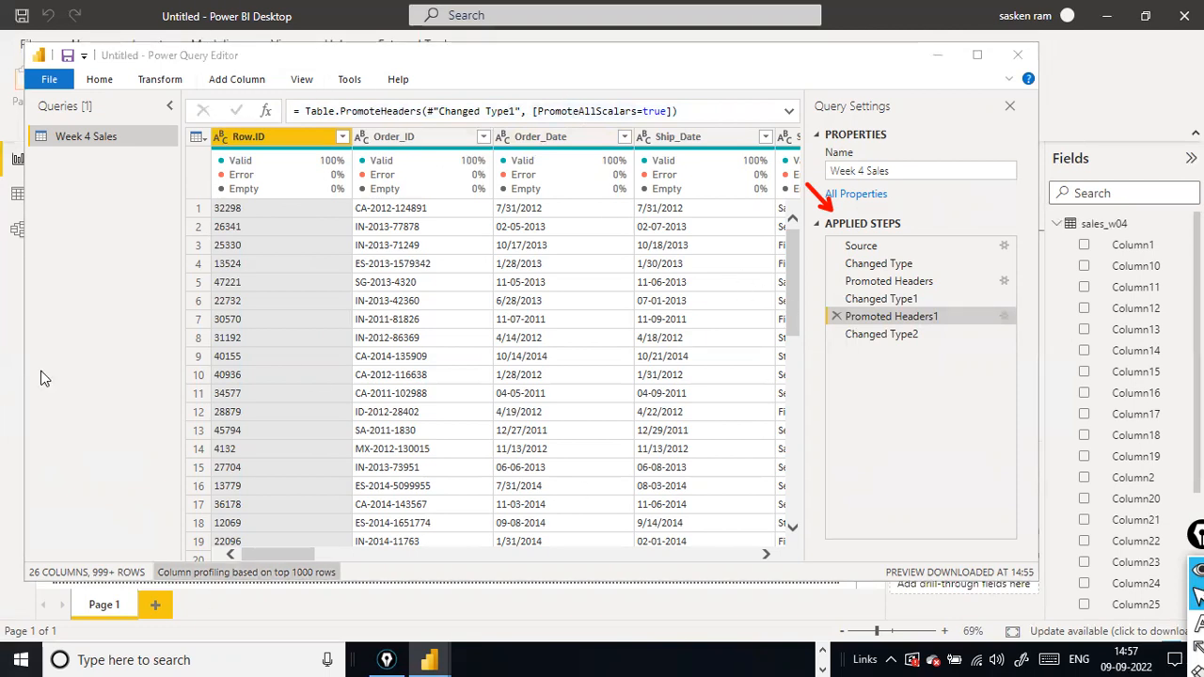
- Remove the Row.ID column after the Changed Type2 step
left_click(880, 337)
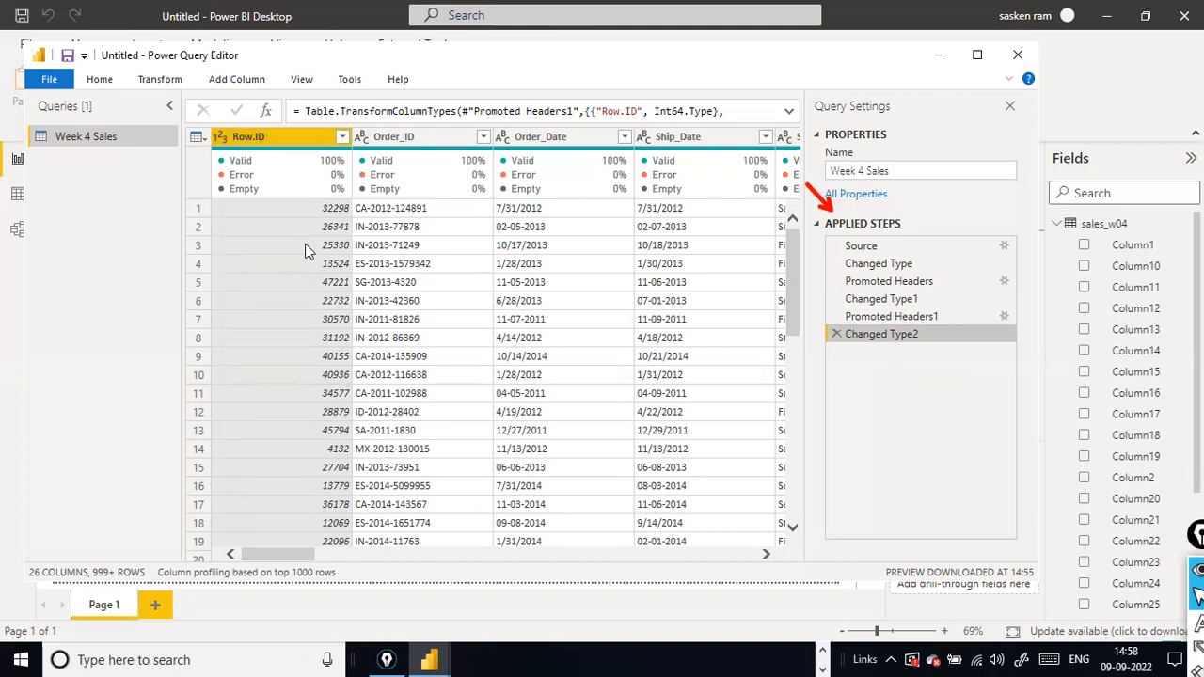
right_click(264, 140)
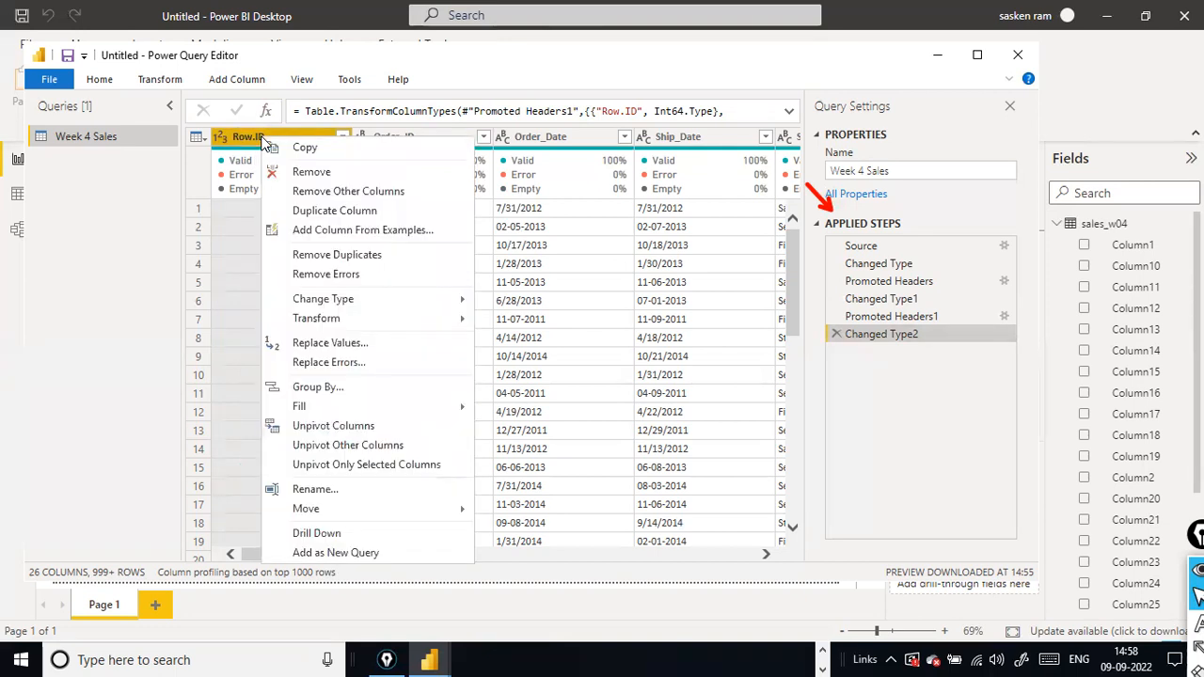
left_click(301, 167)
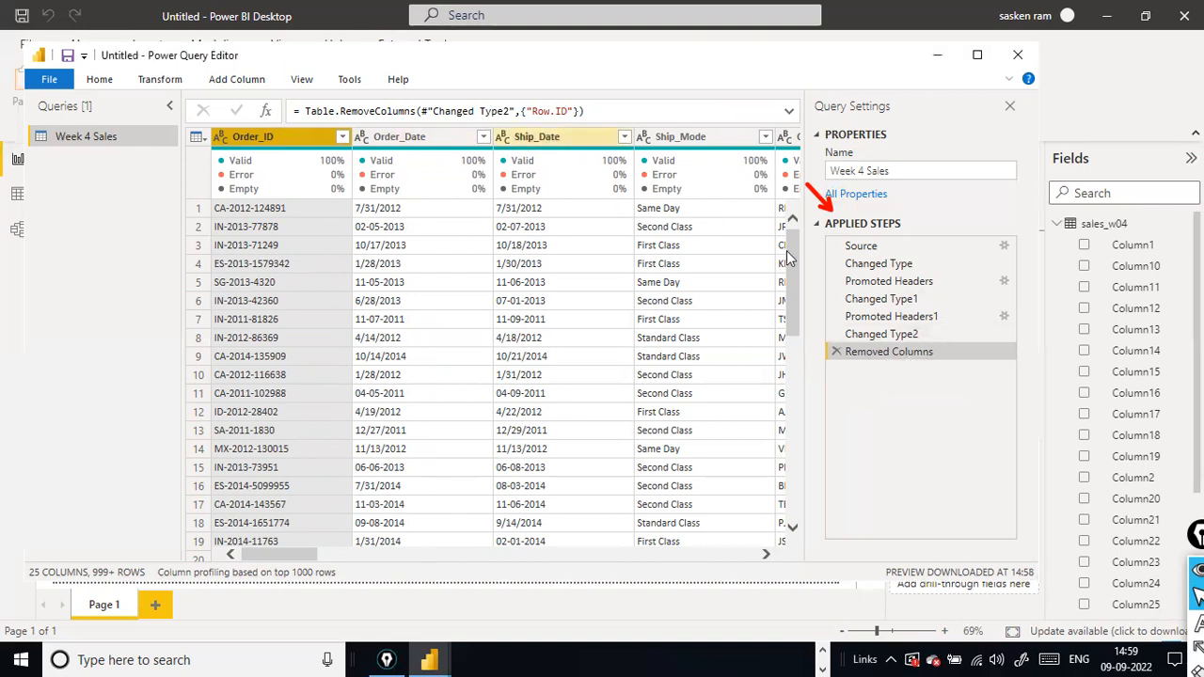
- Compare the table at Promoted Headers1, Changed Type2 and Removed Columns, and examine the Table.RemoveColumns formula
left_click(880, 334)
left_click(877, 352)
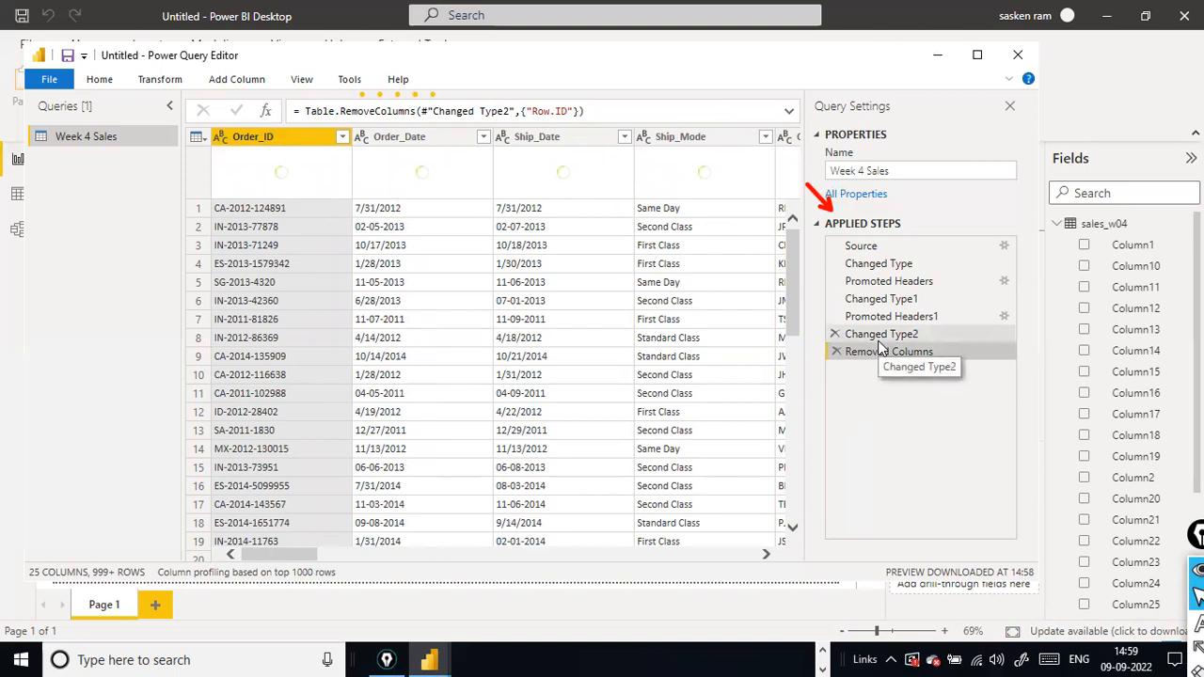
left_click(880, 318)
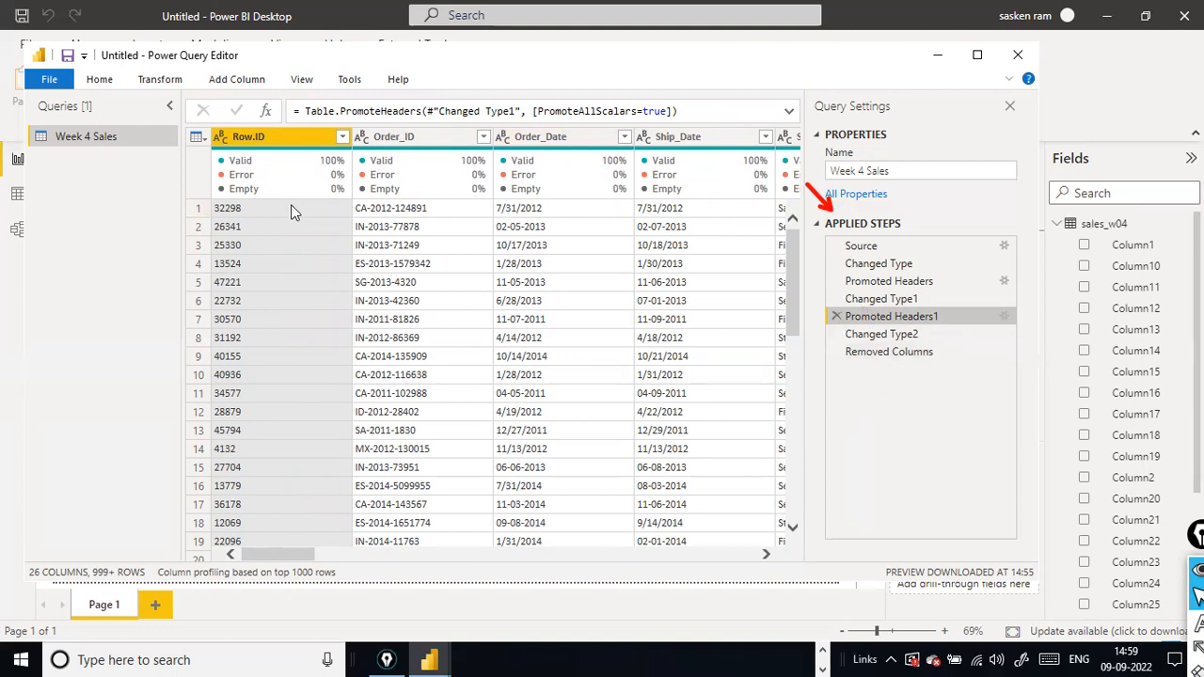
mouse_move(677, 160)
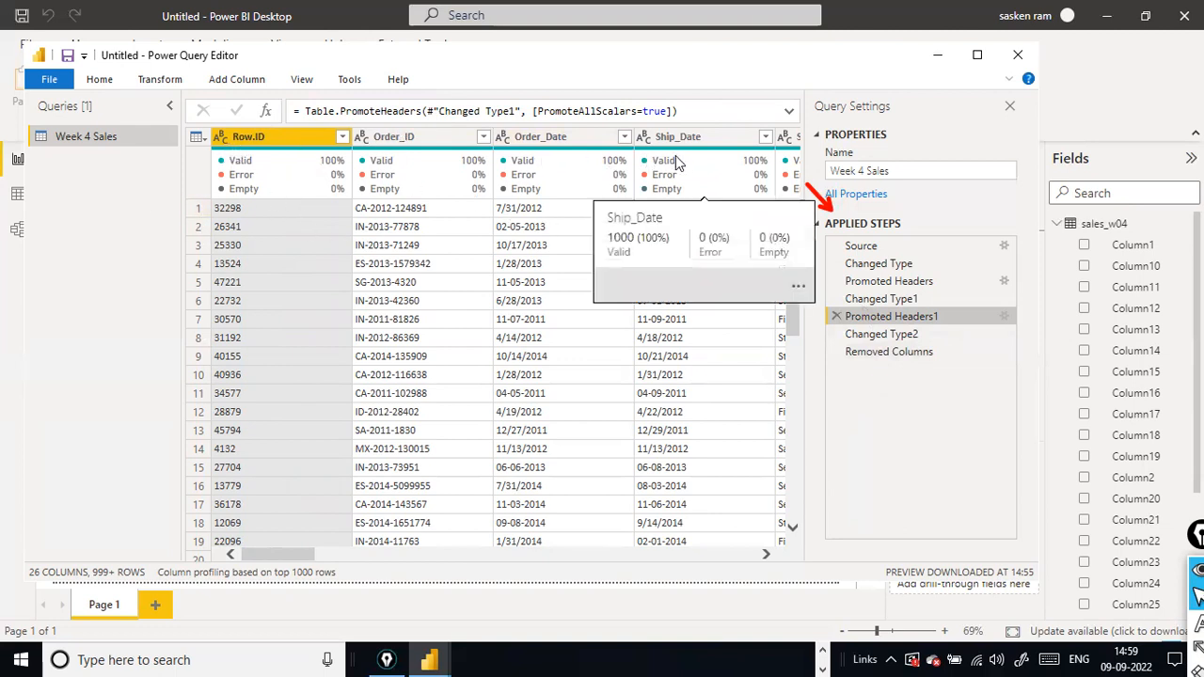
left_click(879, 339)
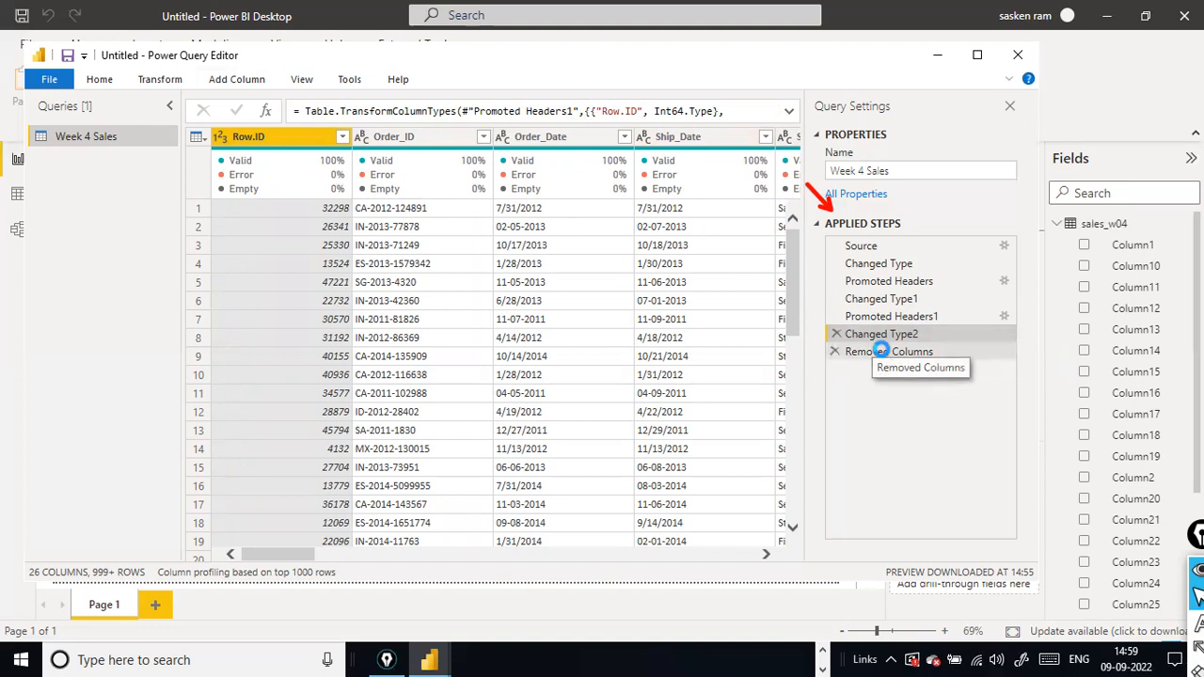
left_click(882, 354)
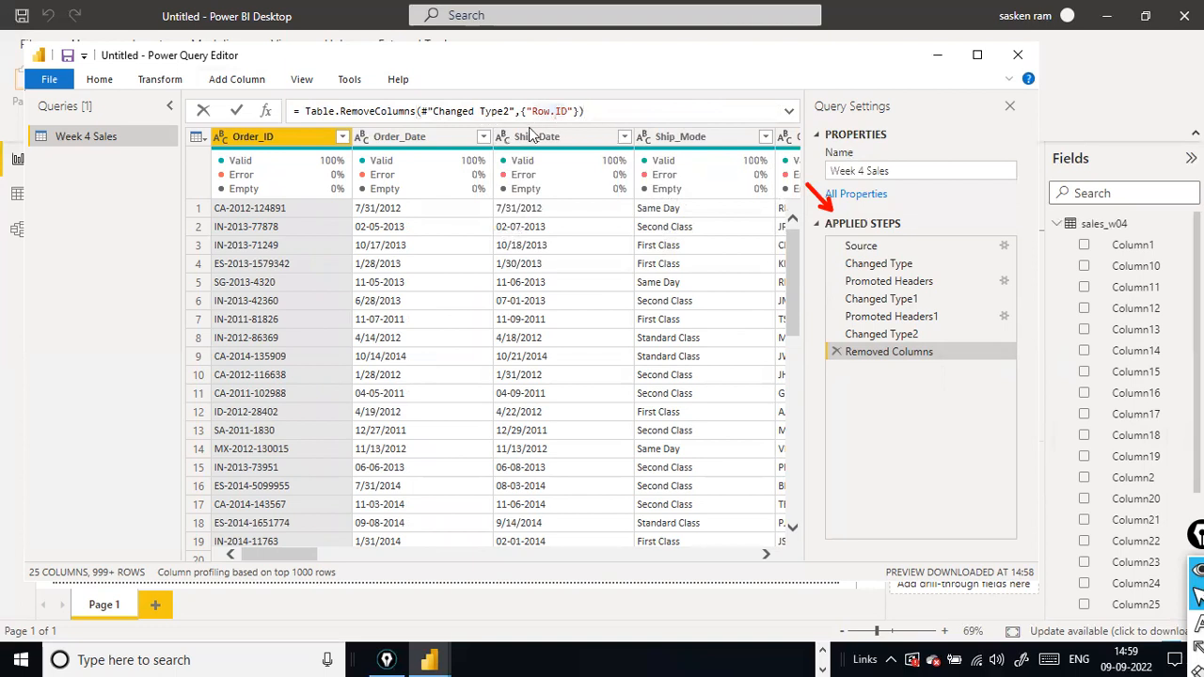
left_click(555, 111)
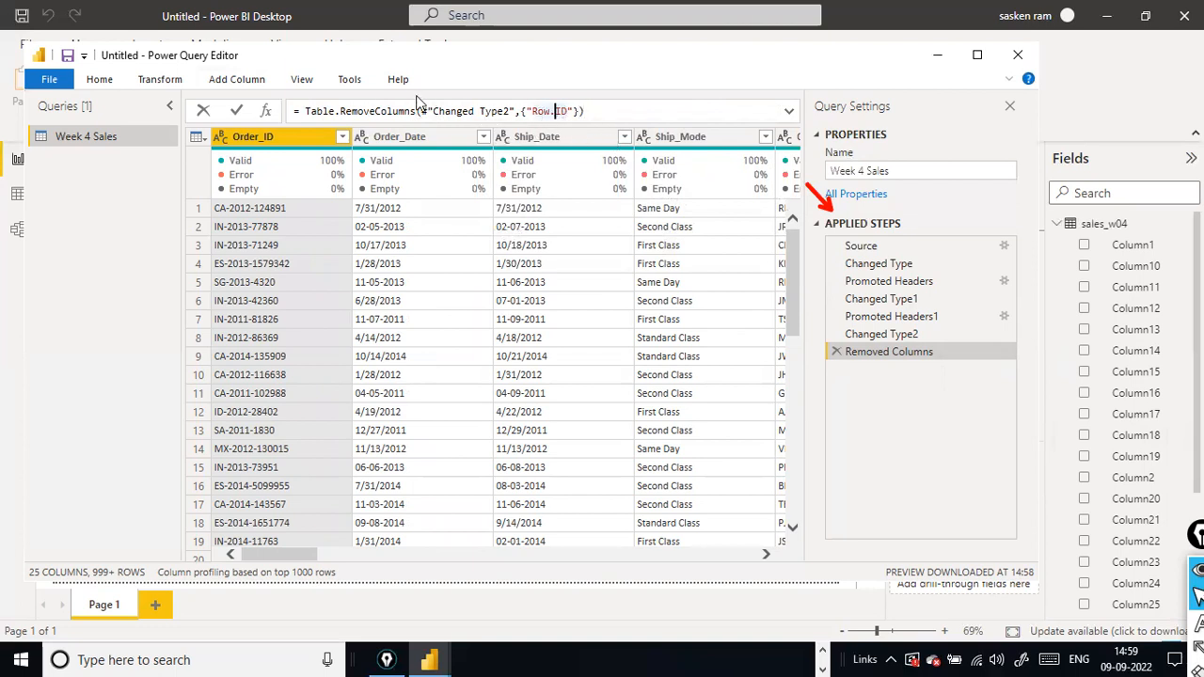
left_click(597, 113)
- Remove the Order_ID column as well and examine the column names in the Table.RemoveColumns formula
right_click(304, 140)
left_click(350, 174)
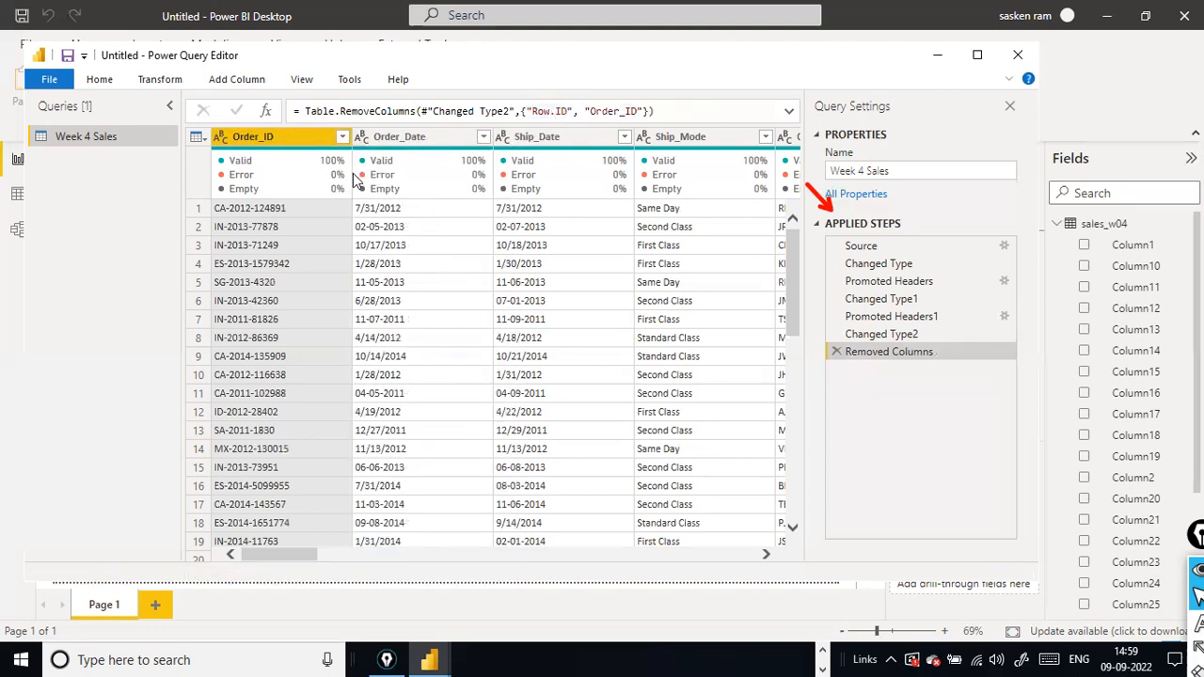
left_click(552, 111)
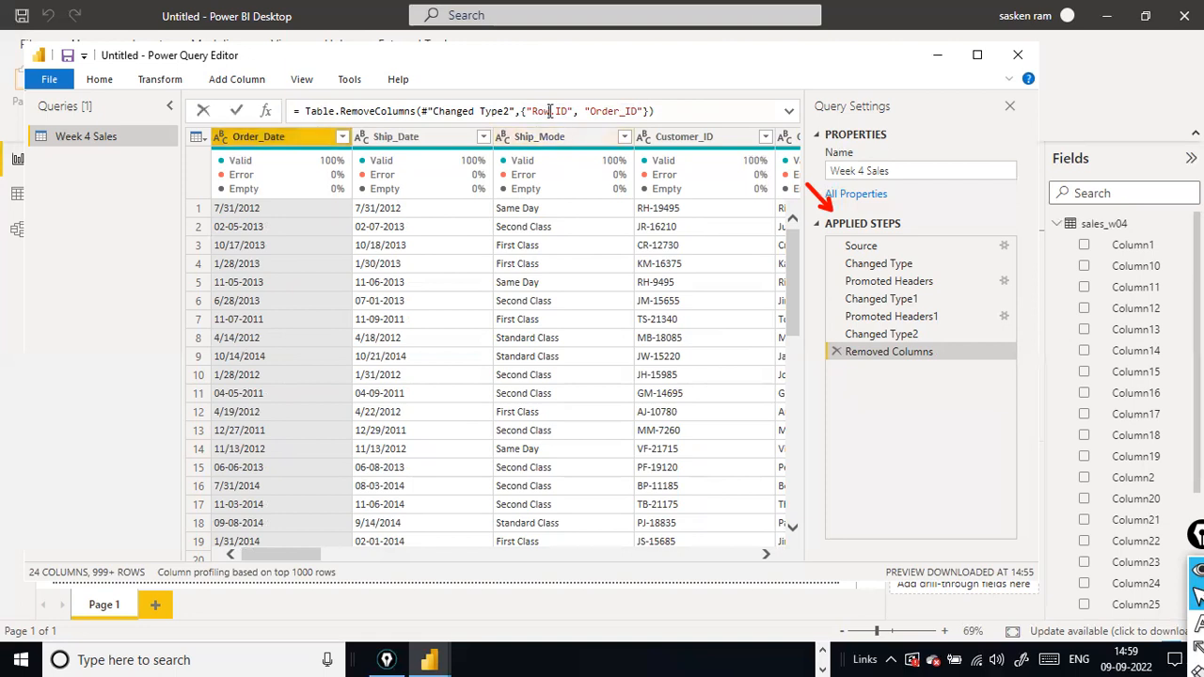
left_click(625, 111)
left_click(376, 571)
- Review the data at Changed Type1, Promoted Headers and Changed Type2, ending on Removed Columns
left_click(884, 299)
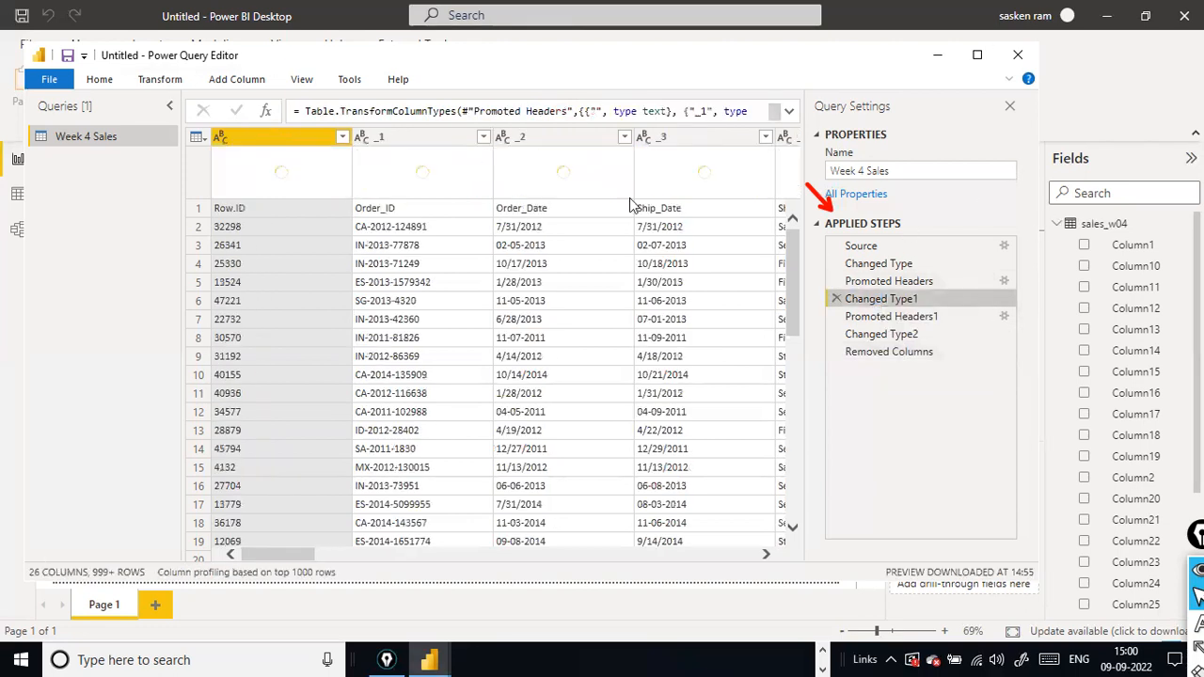
left_click(929, 284)
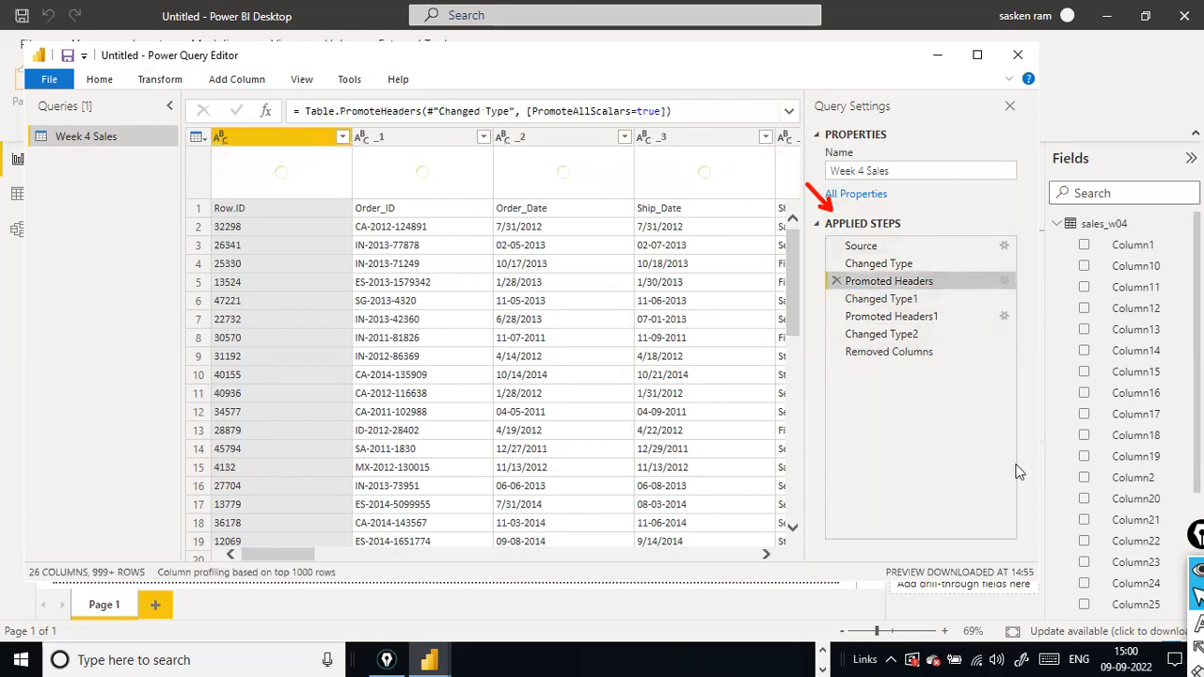
left_click(922, 336)
left_click(889, 352)
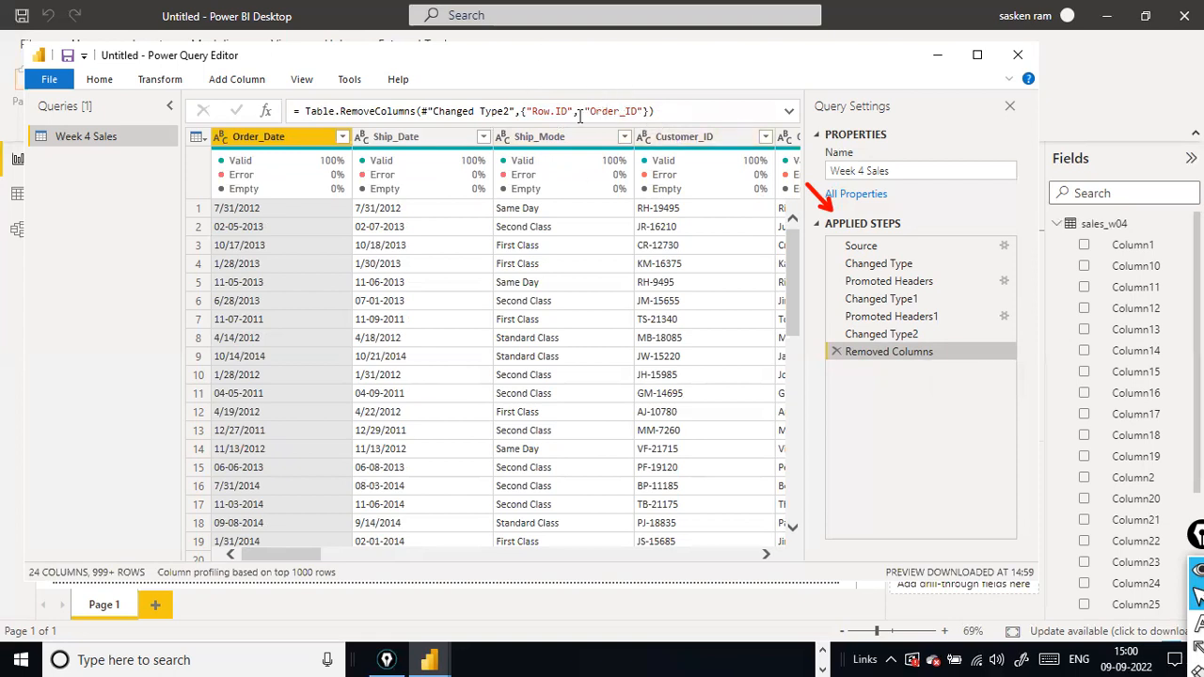
- Restore the Order_ID column by deleting "Order_ID" from the Removed Columns formula, leaving only {"Row.ID"}
left_click(647, 115)
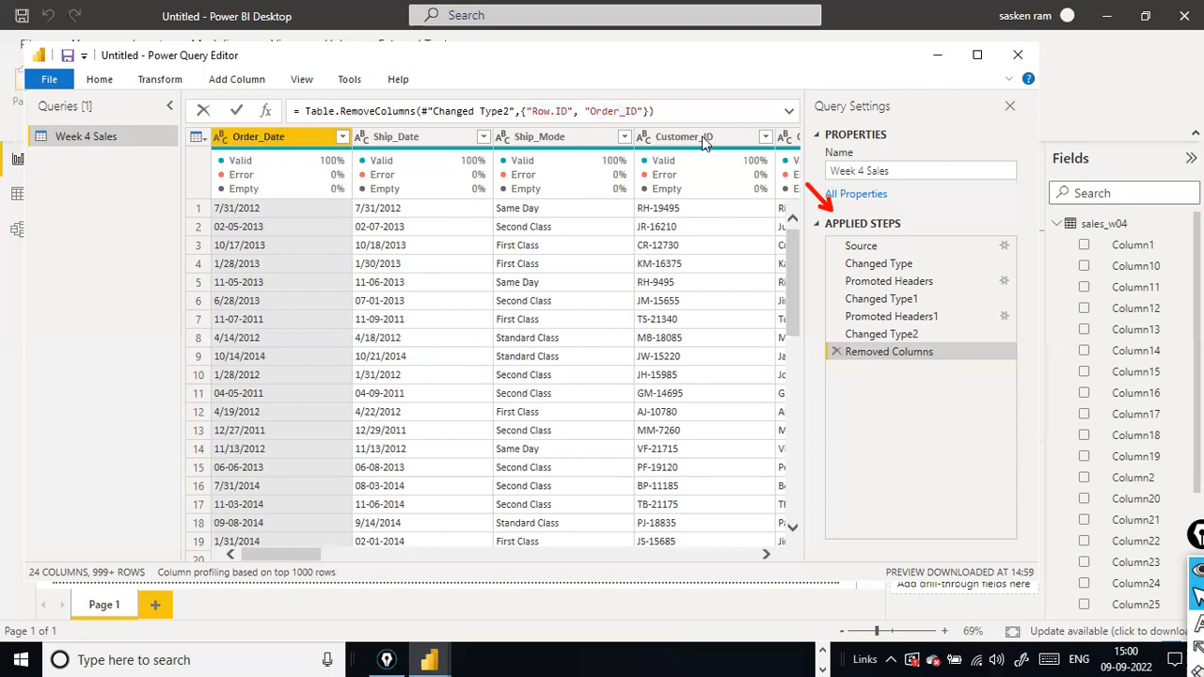
key("Left")
key("Delete")
key("Delete")
key("Delete")
key("Delete")
key("Delete")
key("Delete")
key("Delete")
key("Delete")
key("Delete")
key("Delete")
key("Delete")
key("Delete")
key("Return")
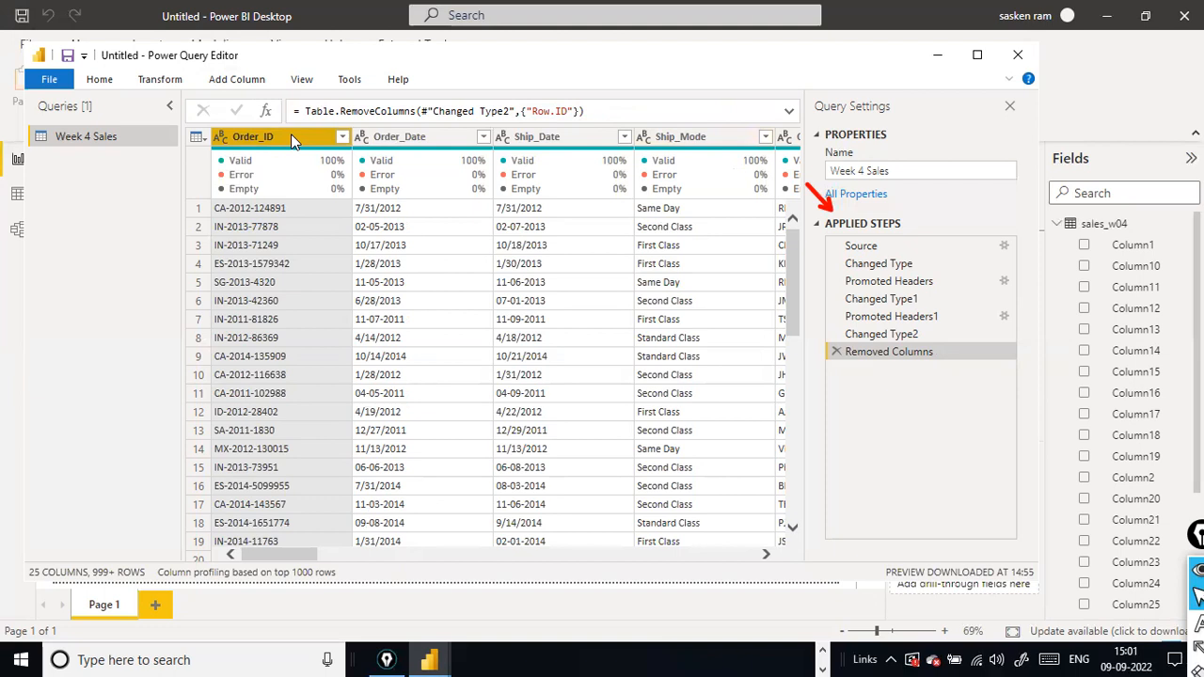
left_click(446, 36)
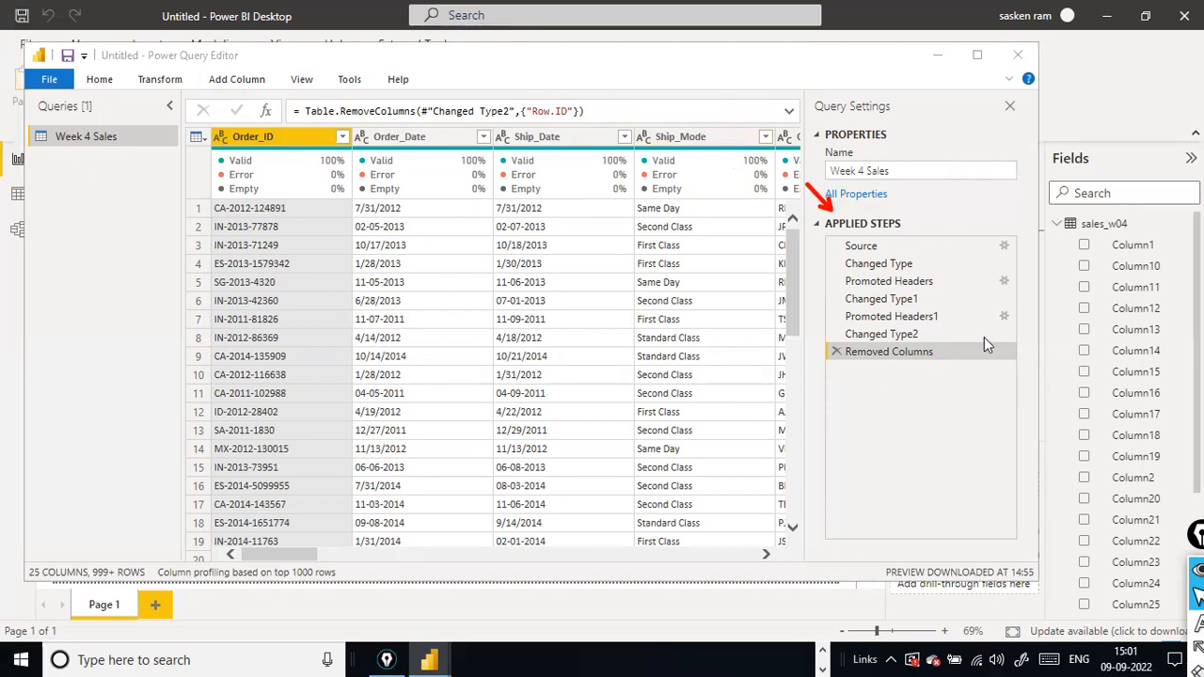
left_click(996, 658)
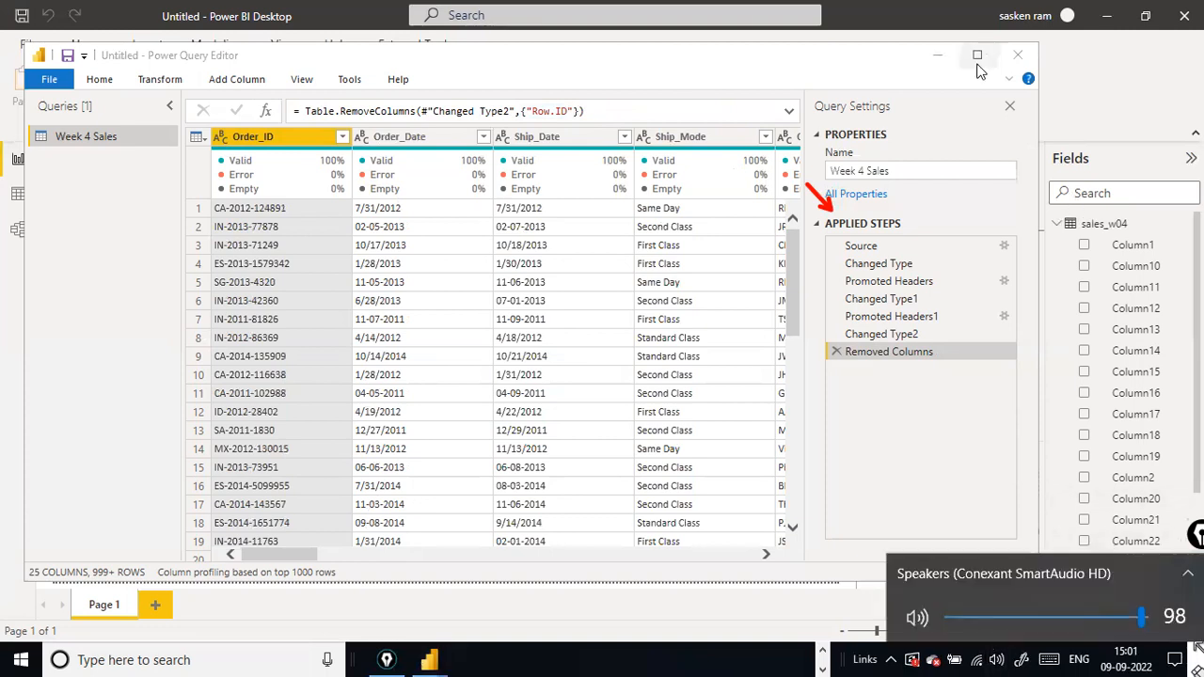
left_click(859, 64)
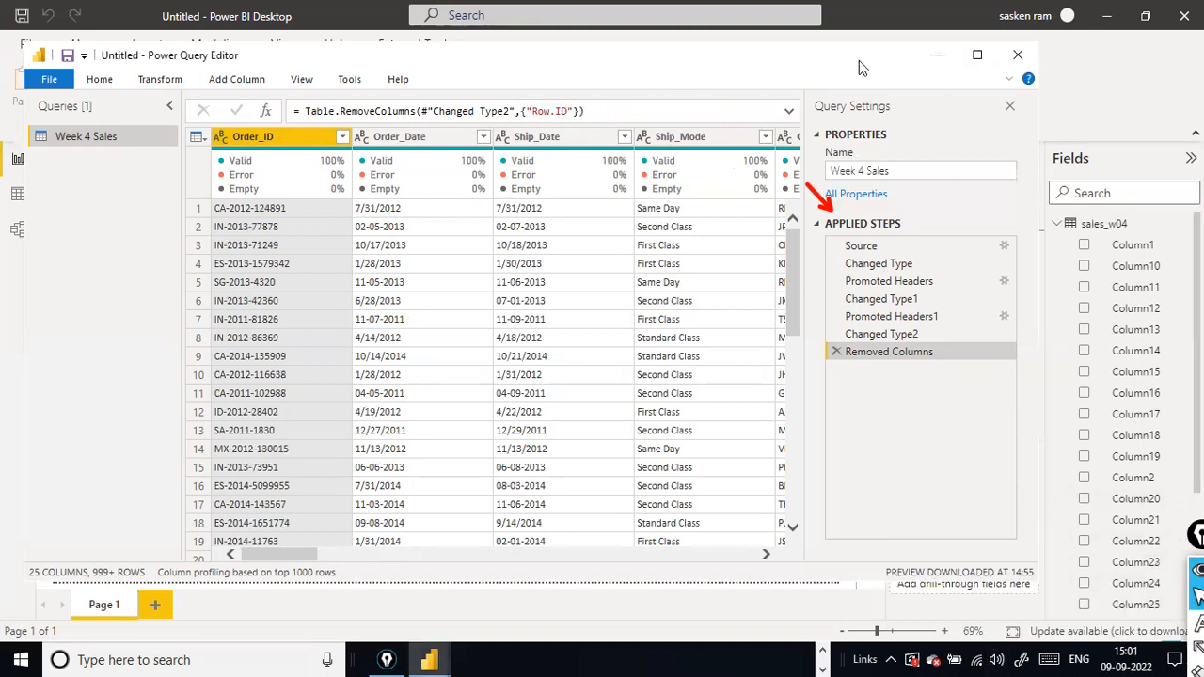
- Examine the {"Row.ID"} column list in the Table.RemoveColumns formula of the Removed Columns step
left_click(591, 108)
left_click(588, 108)
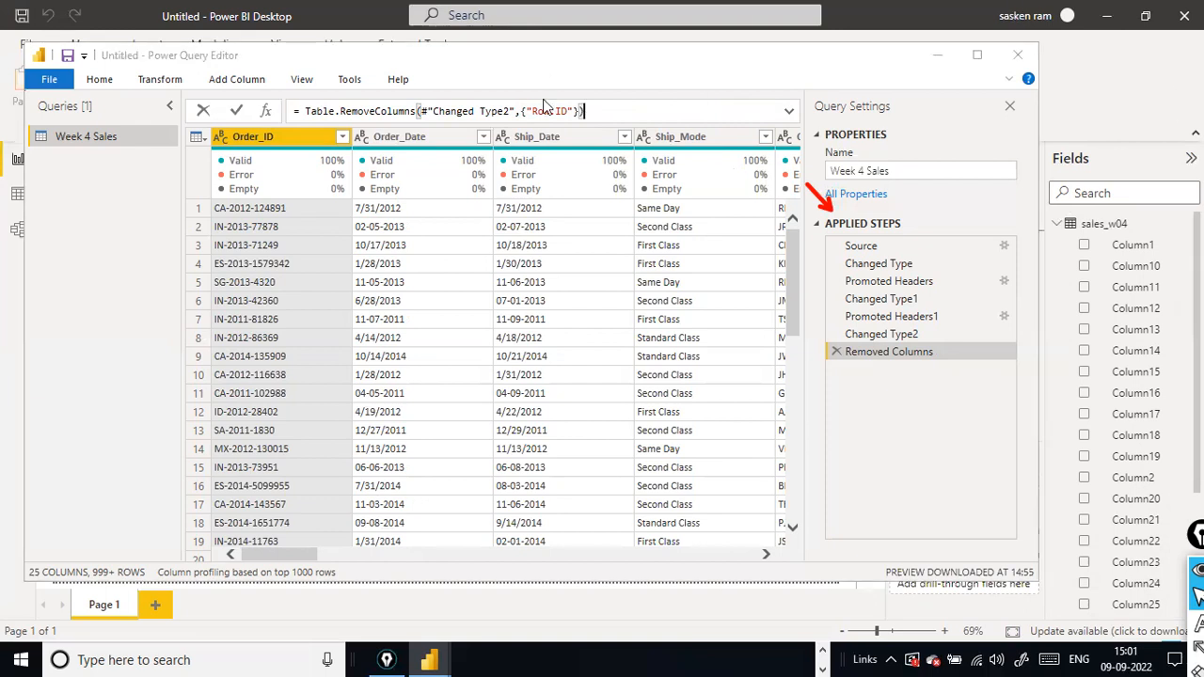
left_click(404, 86)
left_click(585, 111)
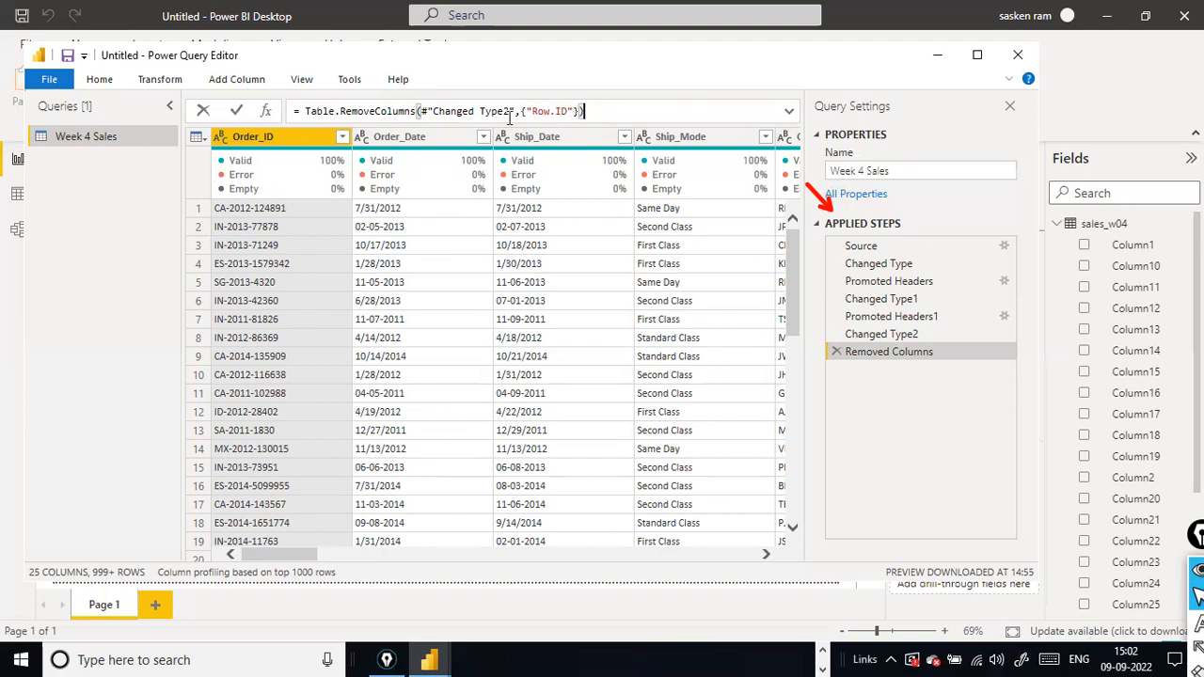
left_click_drag(521, 111, 581, 111)
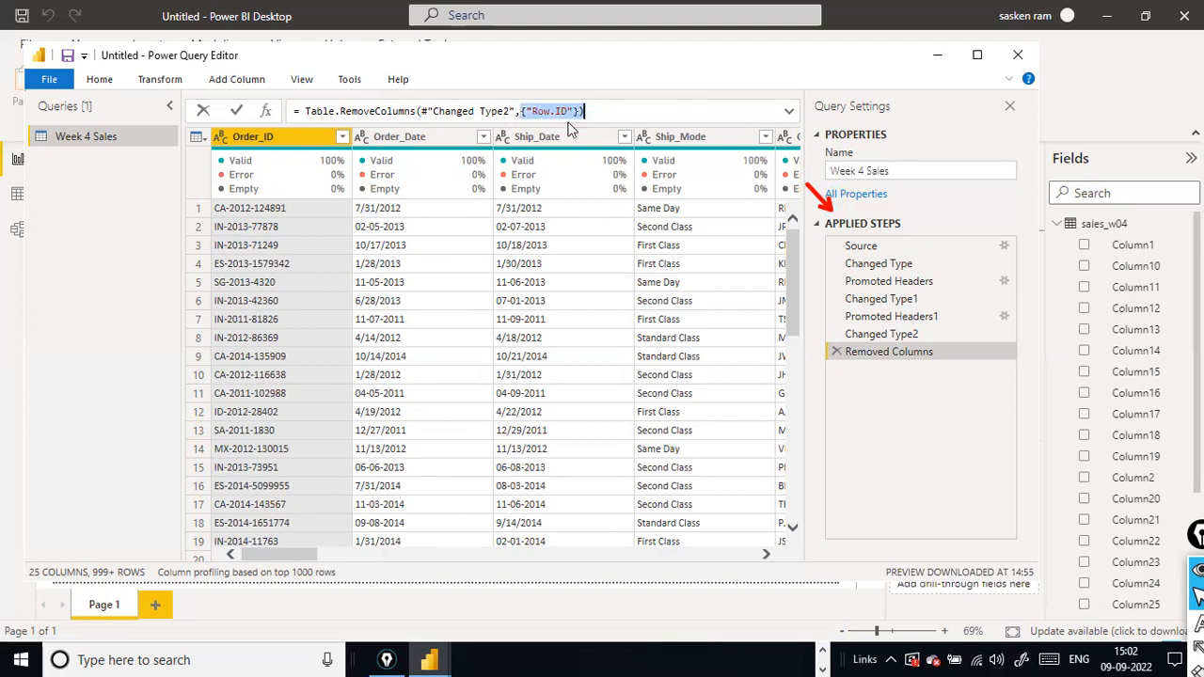
left_click(632, 112)
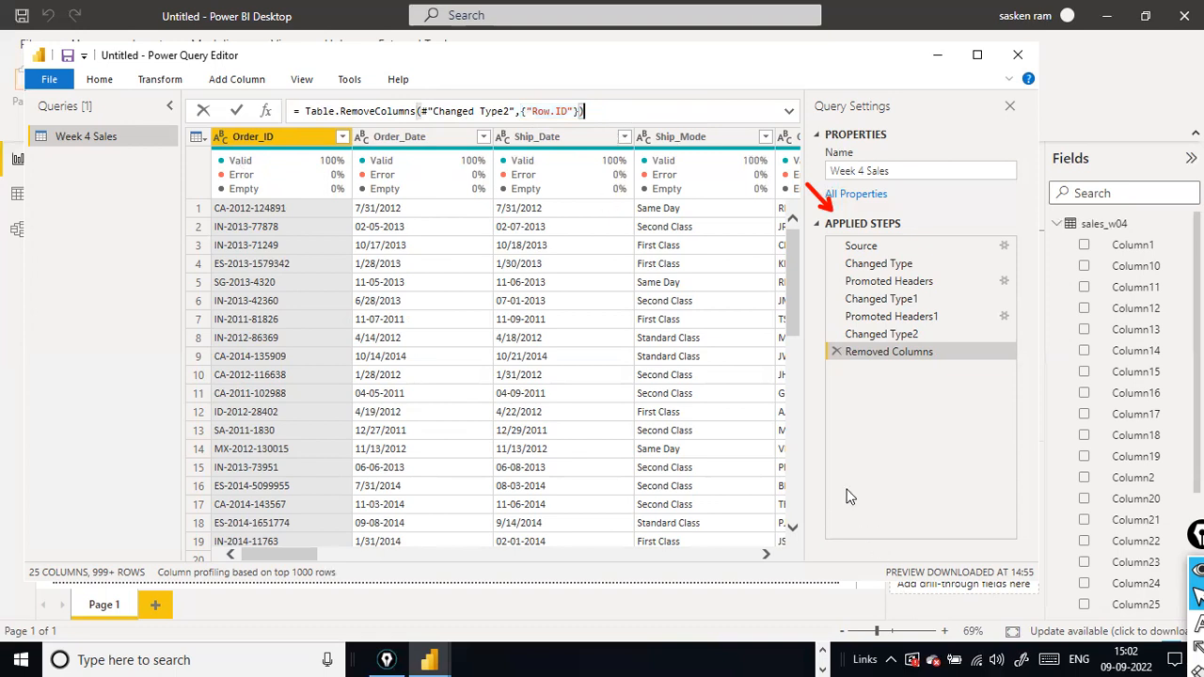
- Delete the Removed Columns step from the Week 4 Sales query to bring back the Row.ID column
key("ctrl+shift+a")
mouse_move(859, 489)
left_mouse_down()
mouse_move(840, 384)
mouse_move(844, 366)
mouse_move(870, 363)
mouse_move(839, 372)
left_mouse_up()
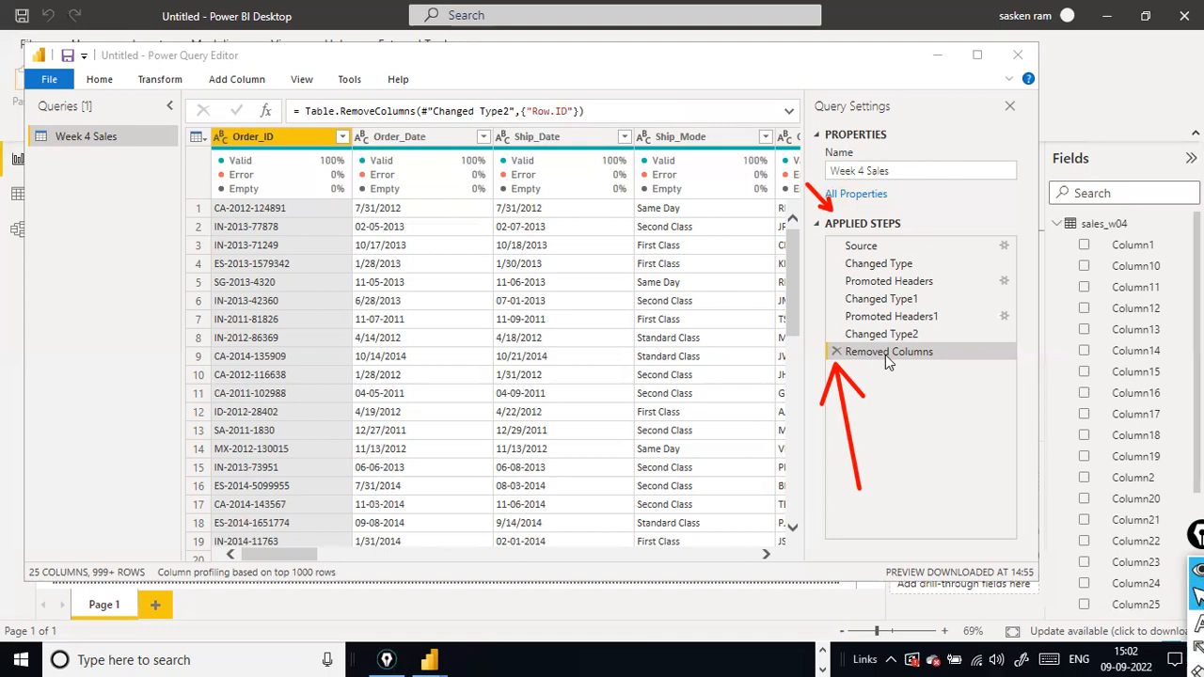
left_click(836, 351)
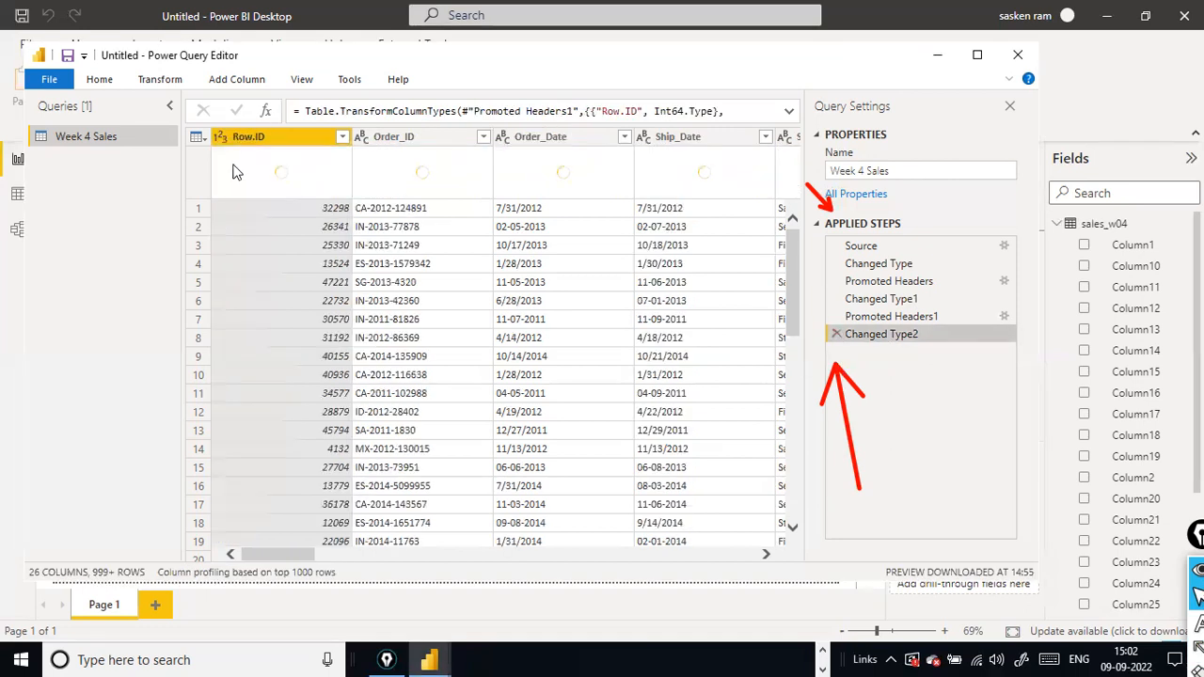
left_click_drag(889, 317, 908, 363)
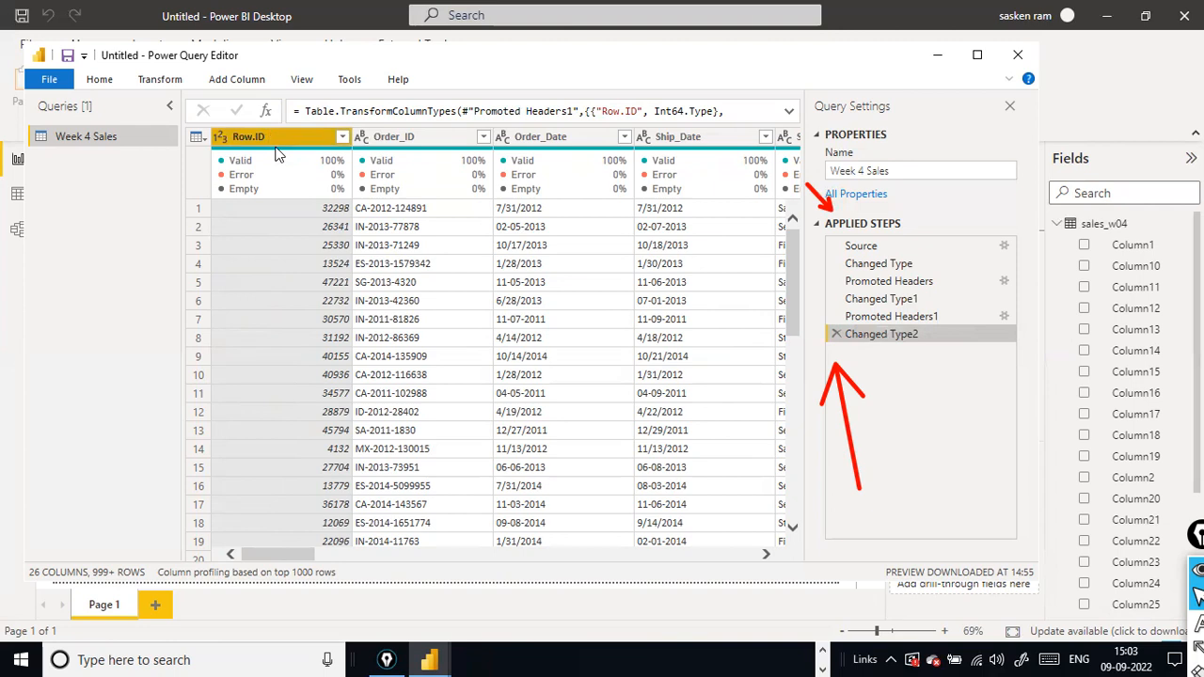
mouse_move(278, 141)
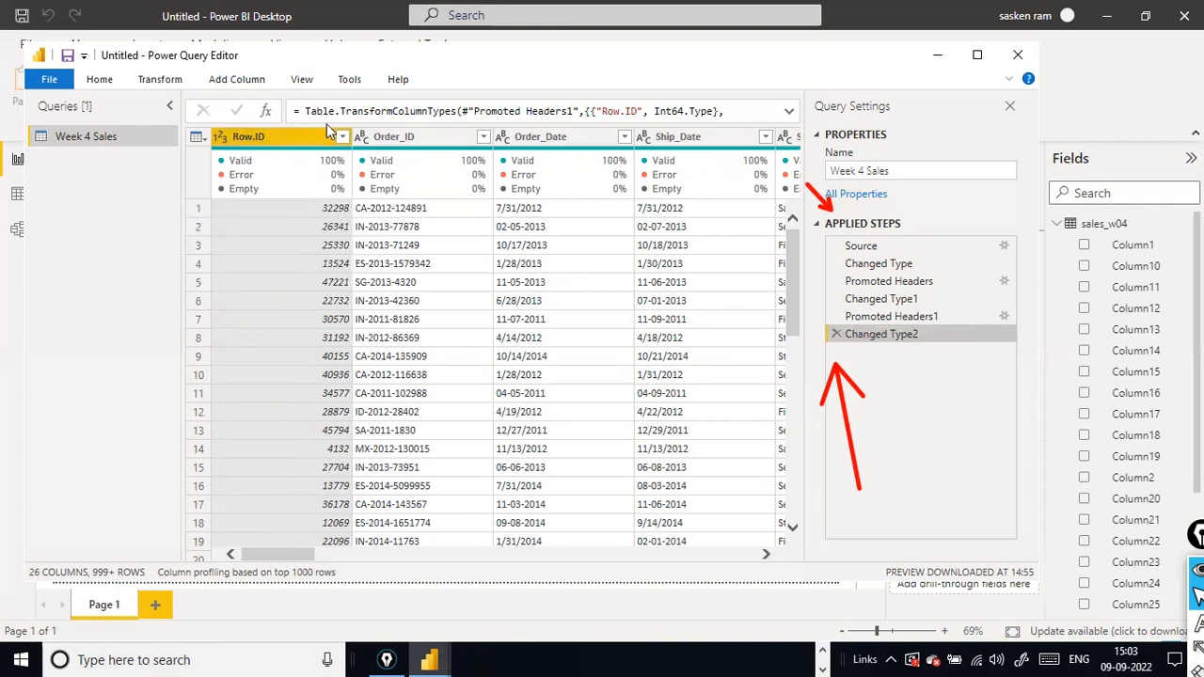
mouse_move(832, 301)
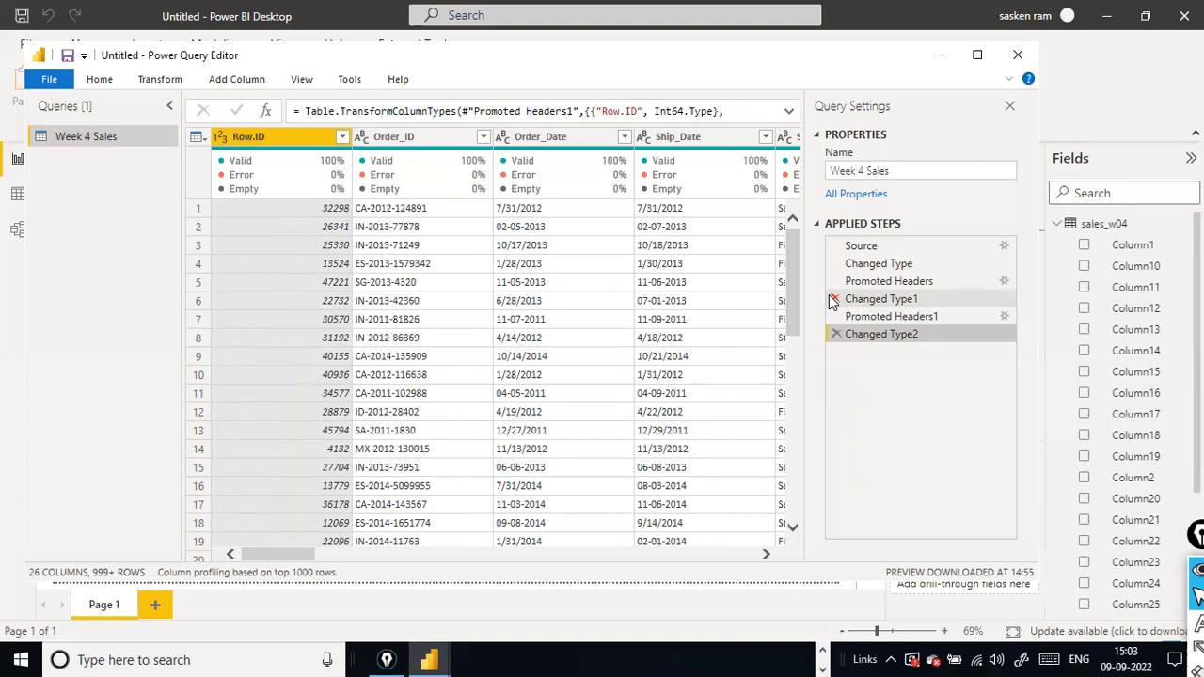
- Switch to Chrome, maximize its window and load traininginchennai.info in a new tab
key("alt+Tab")
key("alt+Tab")
key("alt+Tab")
key("alt+Tab")
key("alt+Tab")
key("alt+Tab")
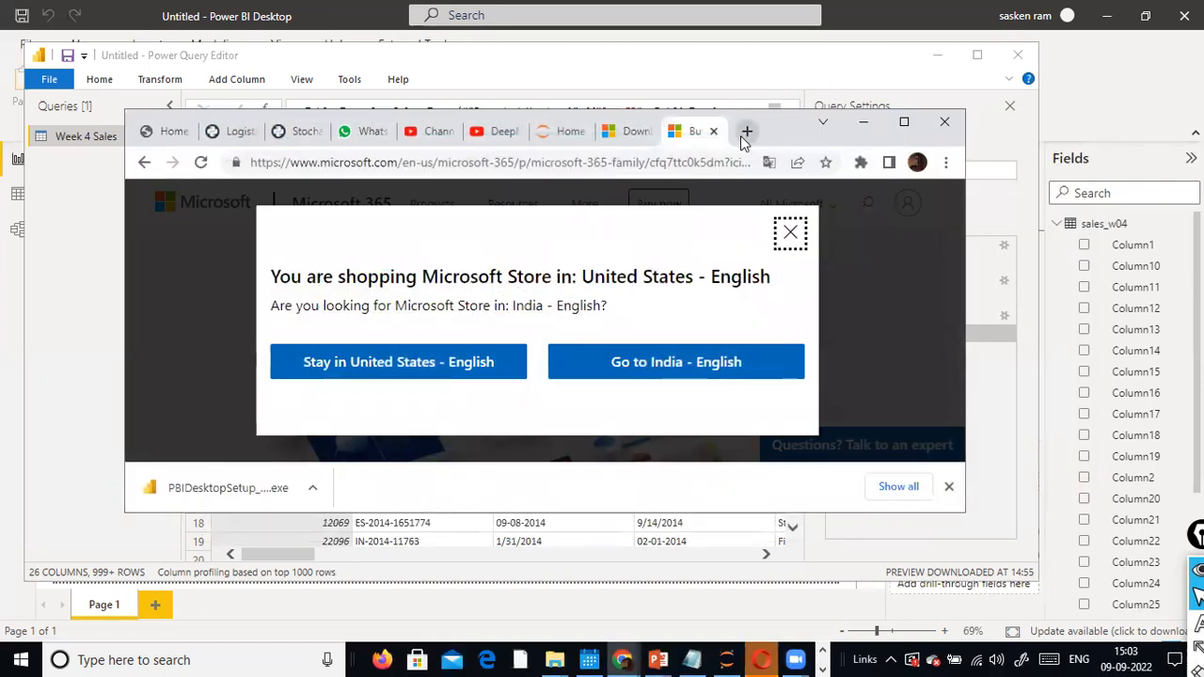
left_click(742, 134)
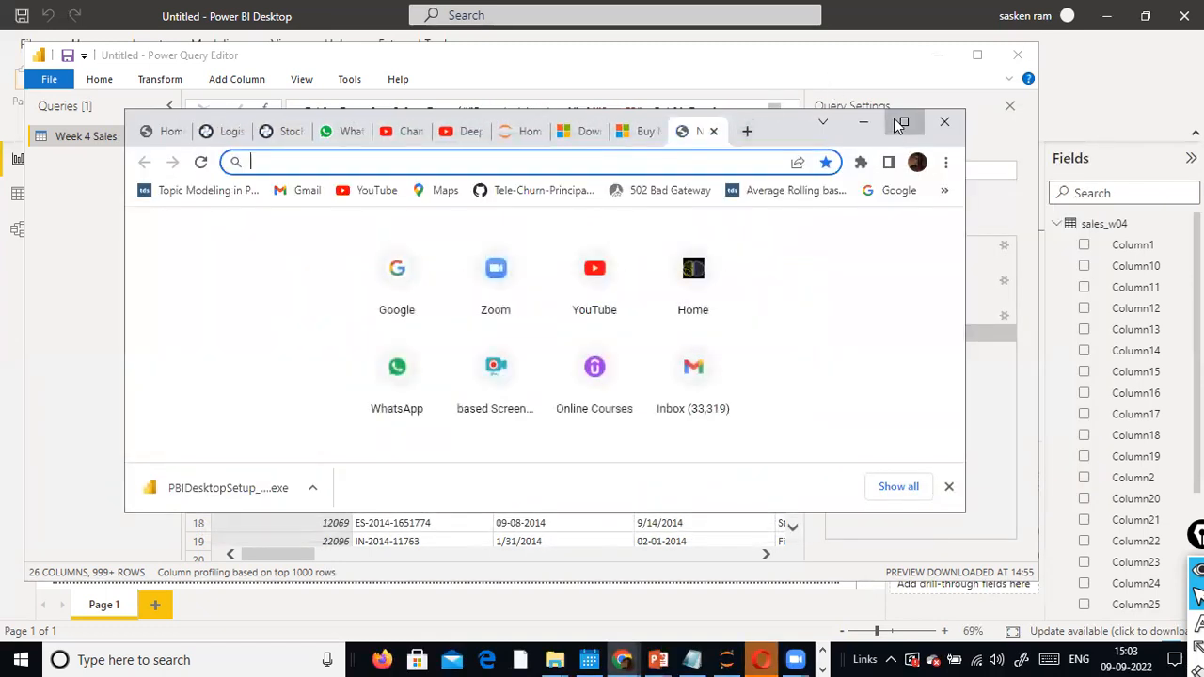
left_click(900, 125)
type("tra")
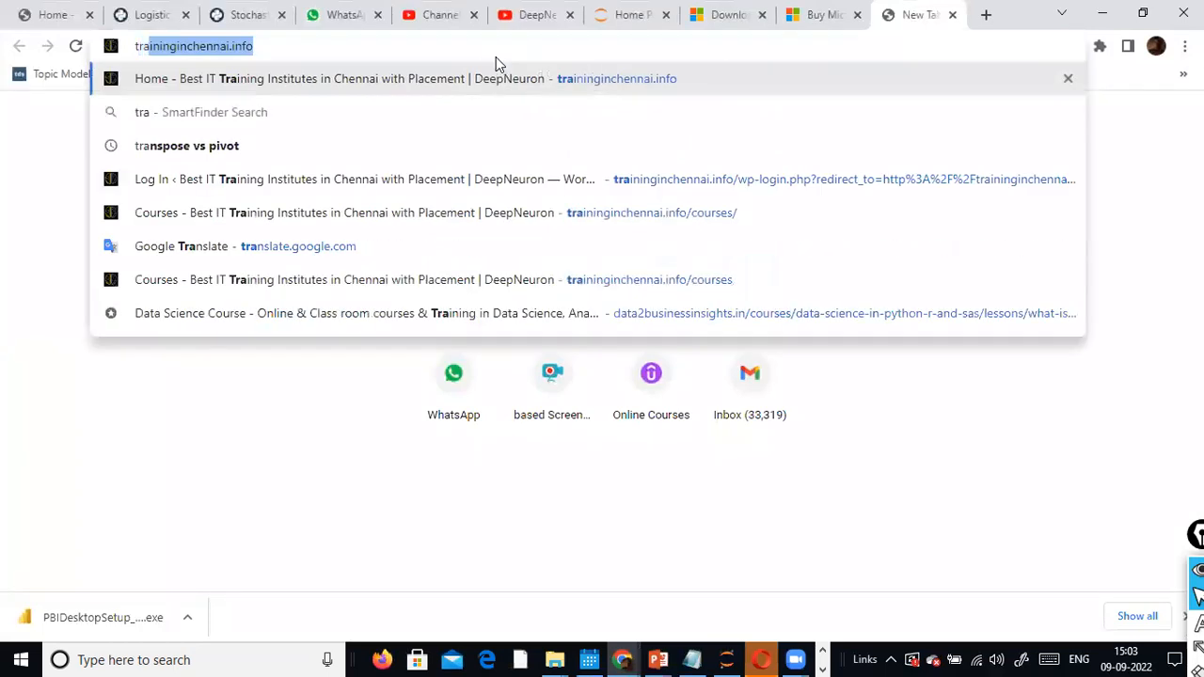
key("Return")
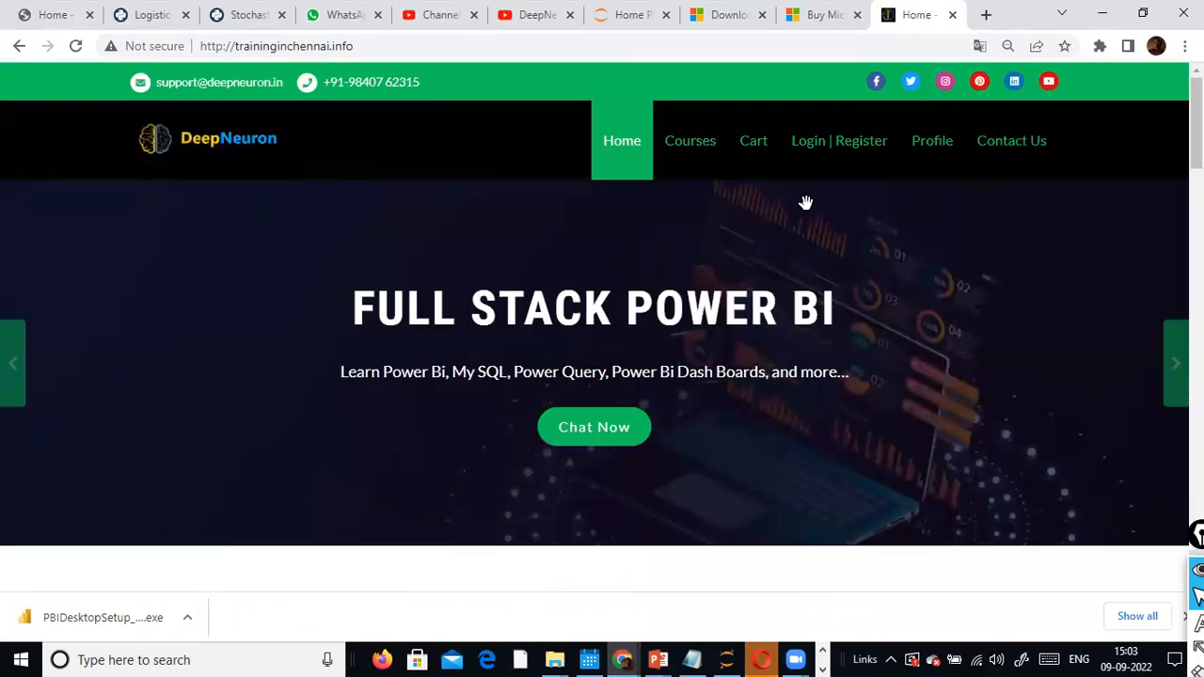
- Log in to the site with the first saved account's username and password and review its enrolled courses
left_click(833, 158)
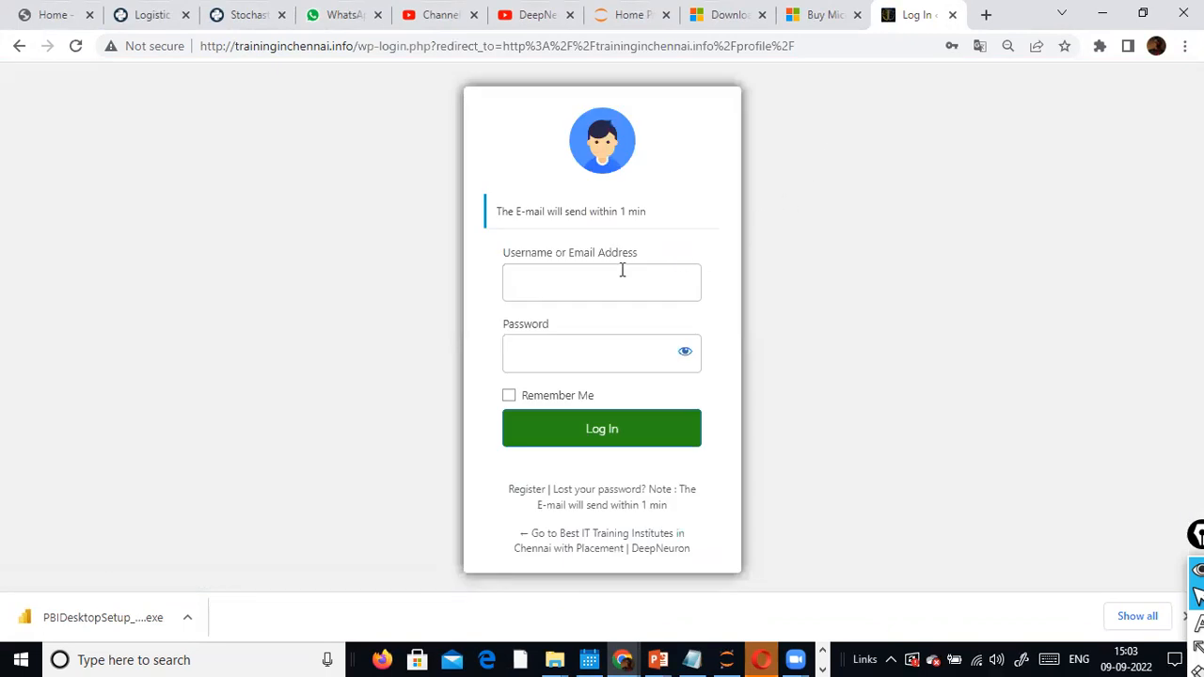
left_click(621, 270)
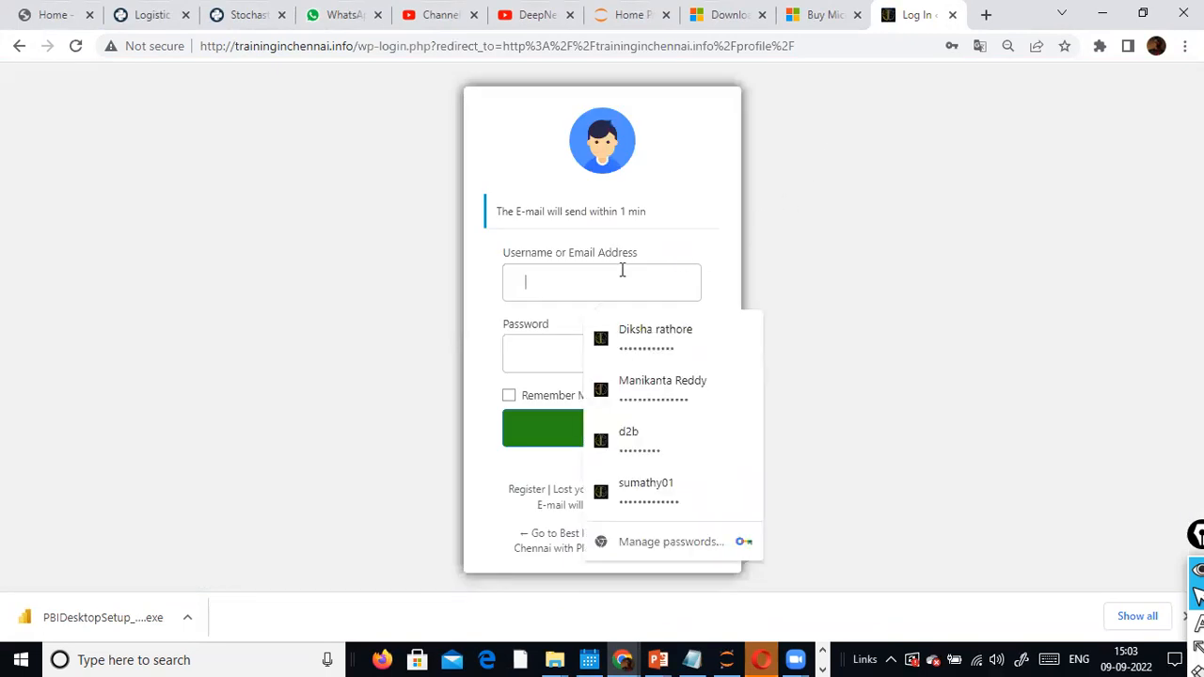
left_click(632, 336)
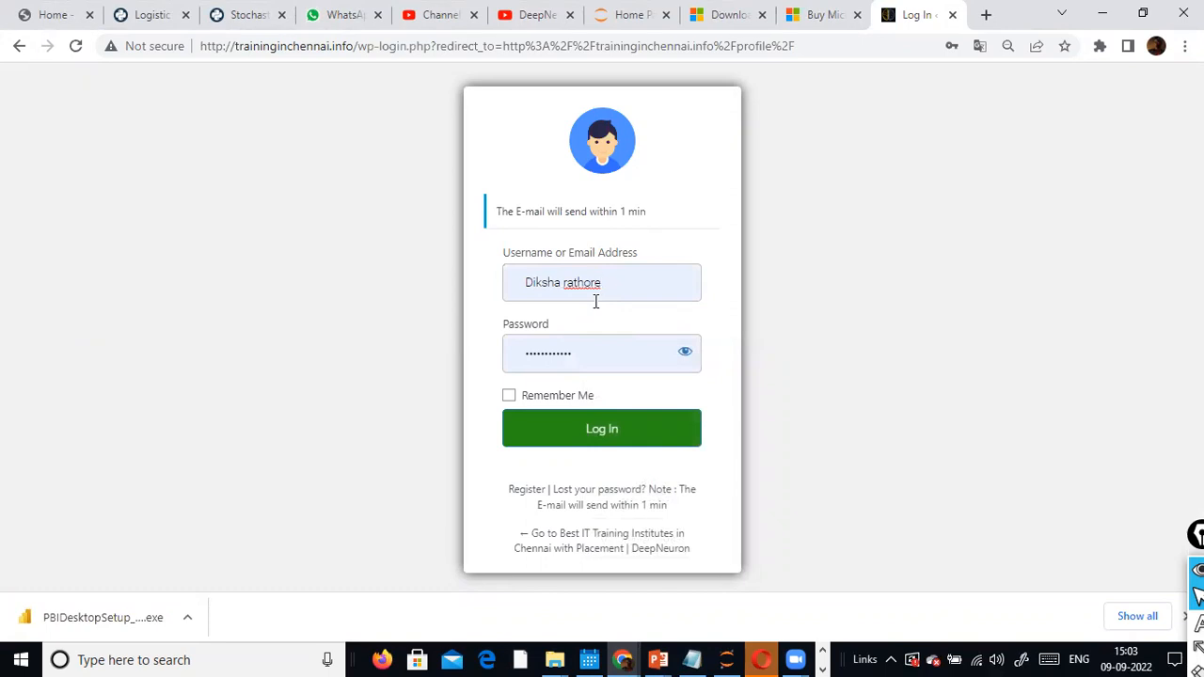
left_click(602, 431)
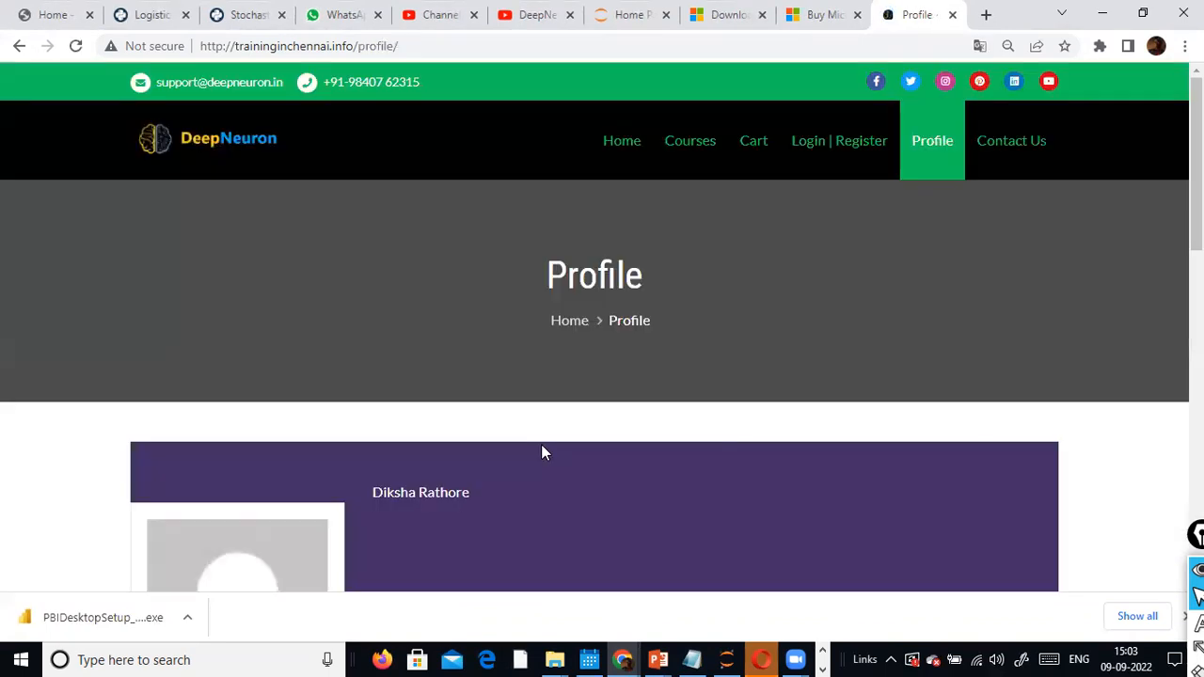
scroll(589, 336, "down", 5)
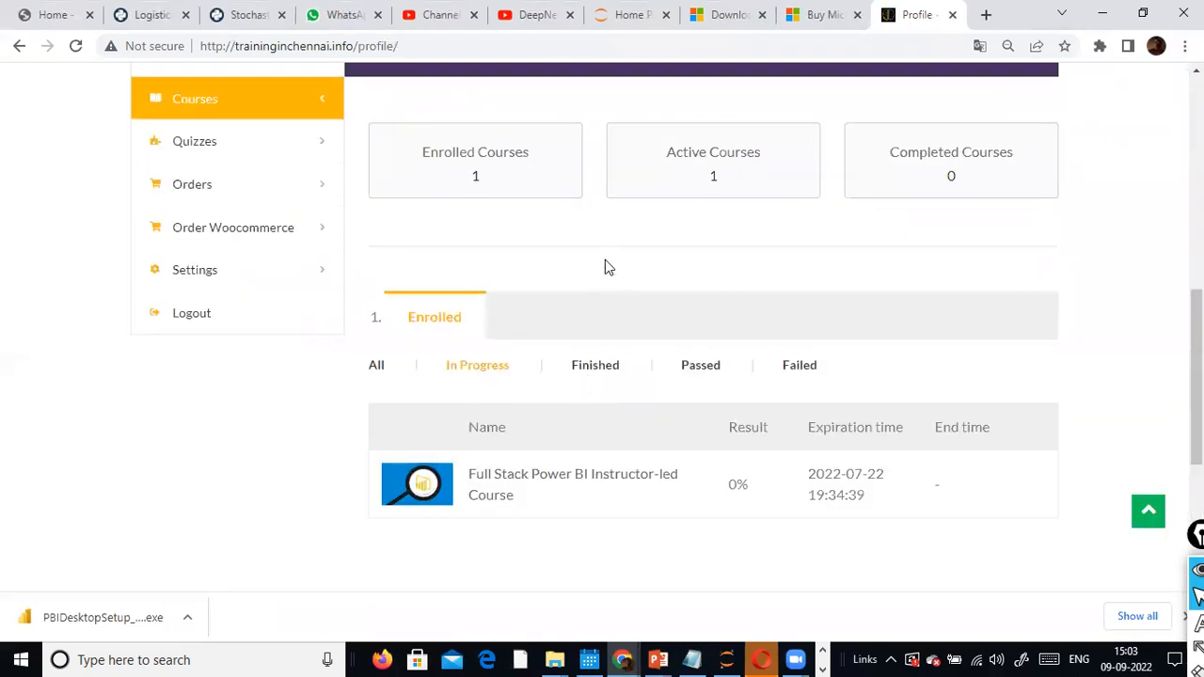
scroll(604, 264, "down", 3)
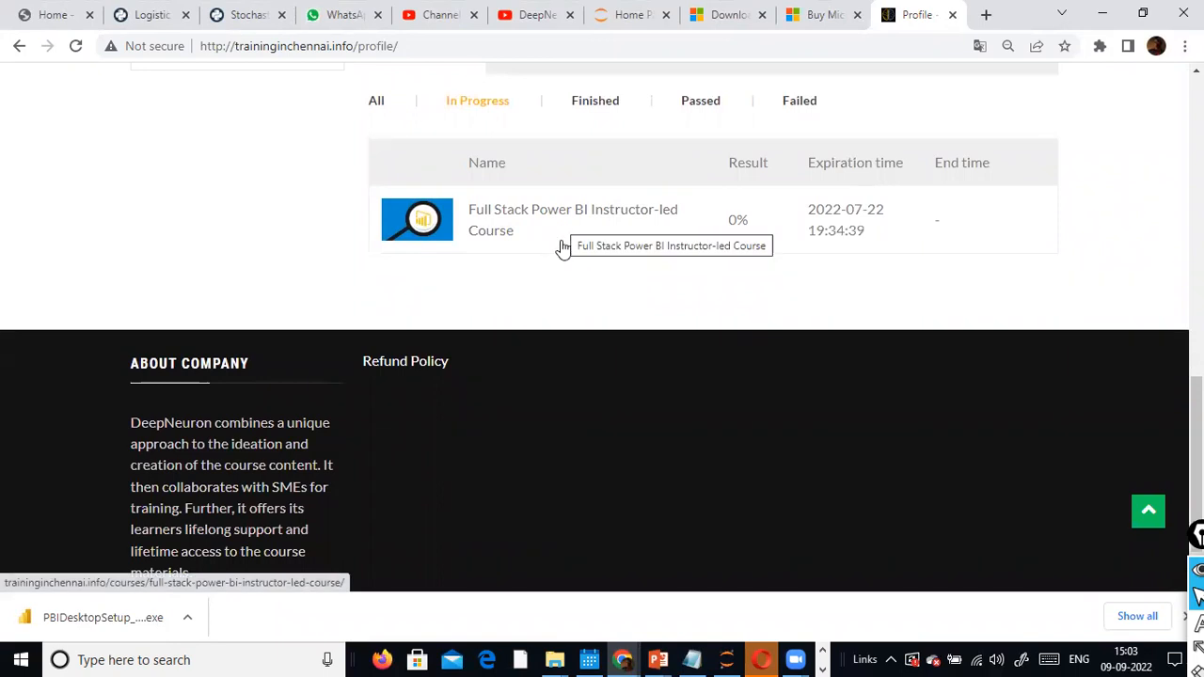
- Log in again with the username and password of the last account in the saved logins
scroll(583, 231, "up", 10)
left_click(846, 153)
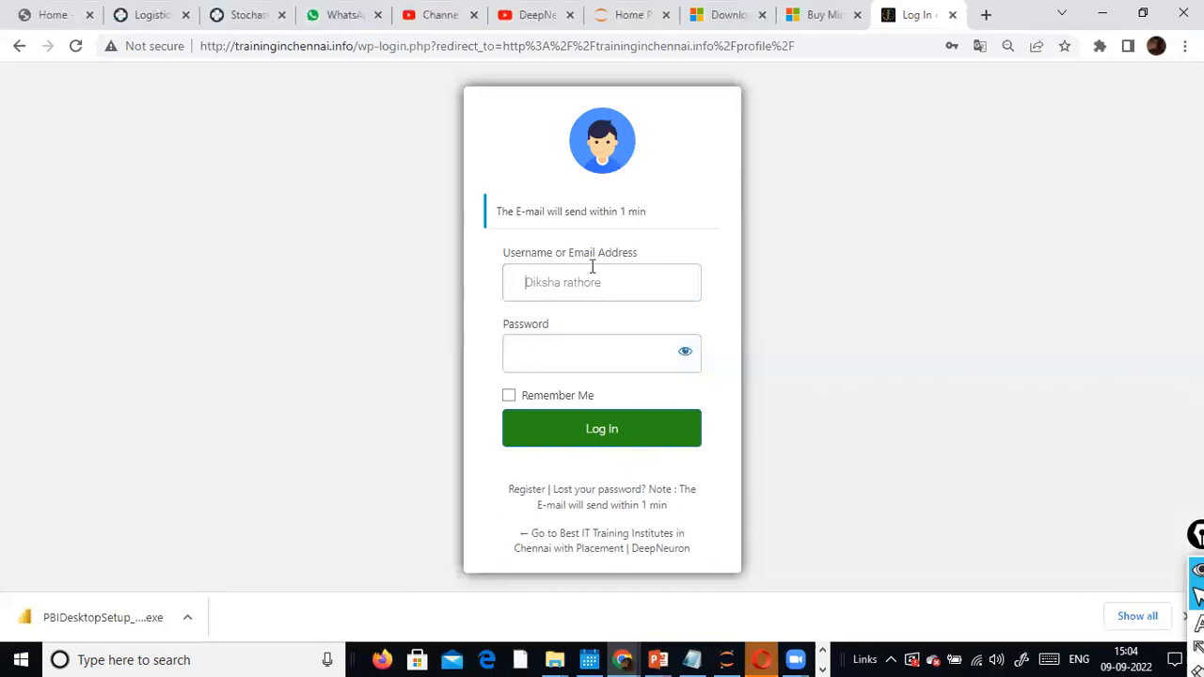
left_click(611, 283)
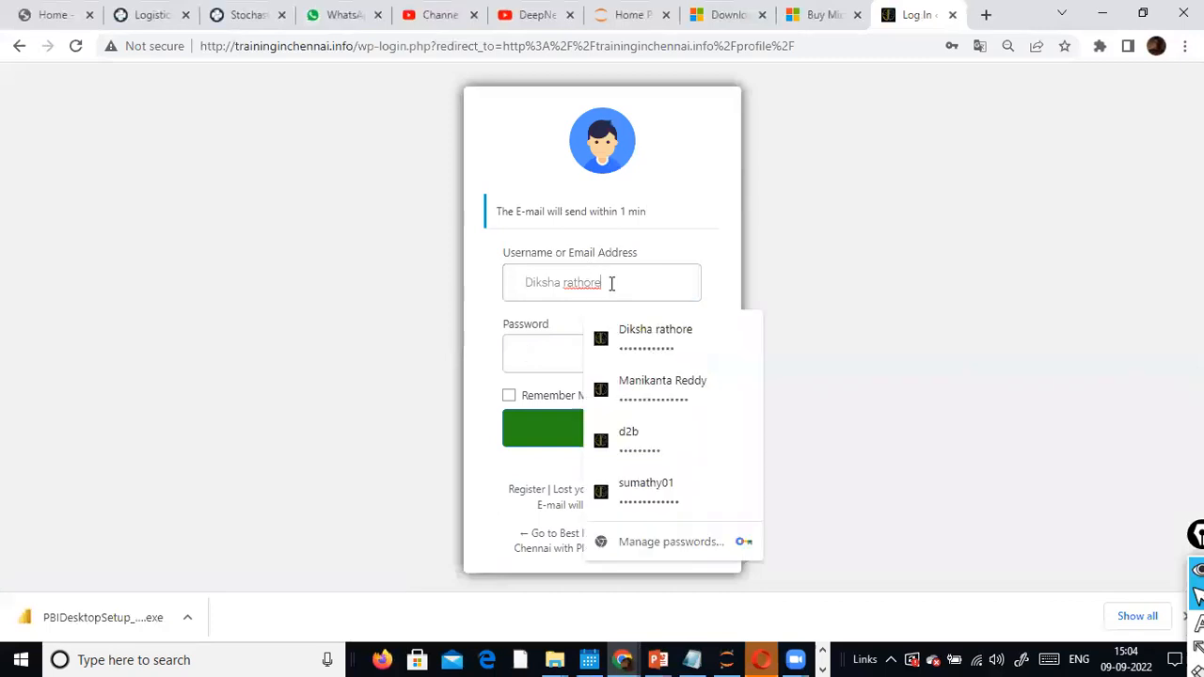
left_click(647, 489)
left_click(616, 439)
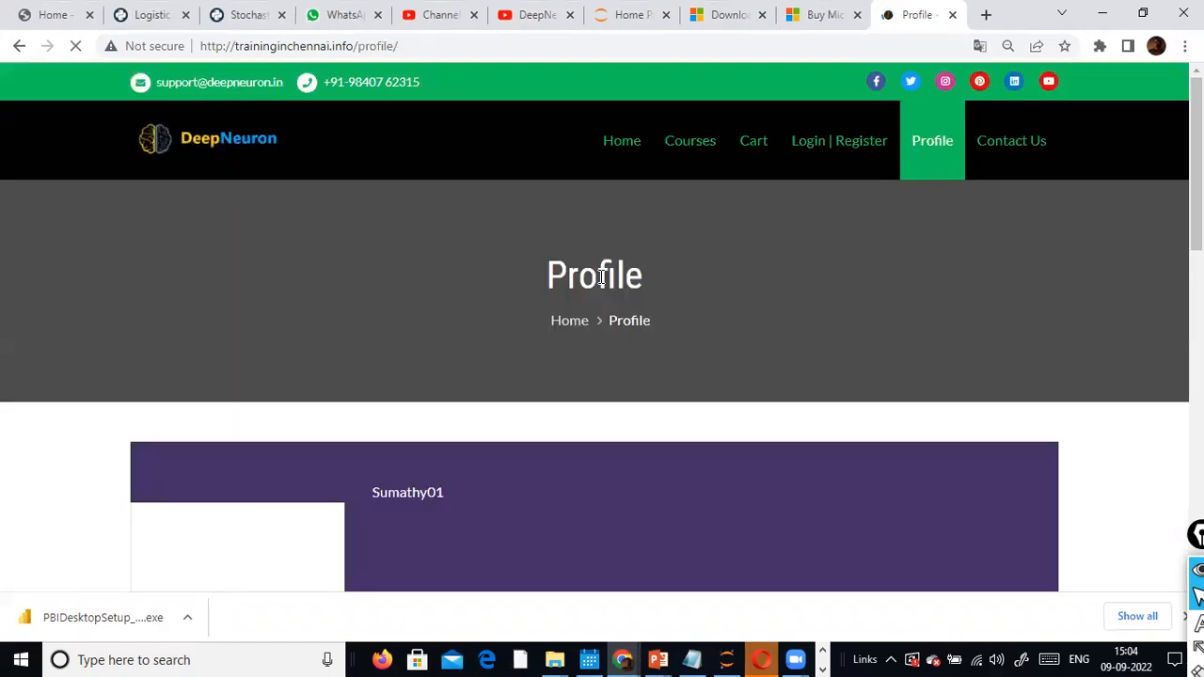
- Open Full Stack Power BI Self-paced Course from the enrolled courses and look through its curriculum
scroll(600, 282, "down", 8)
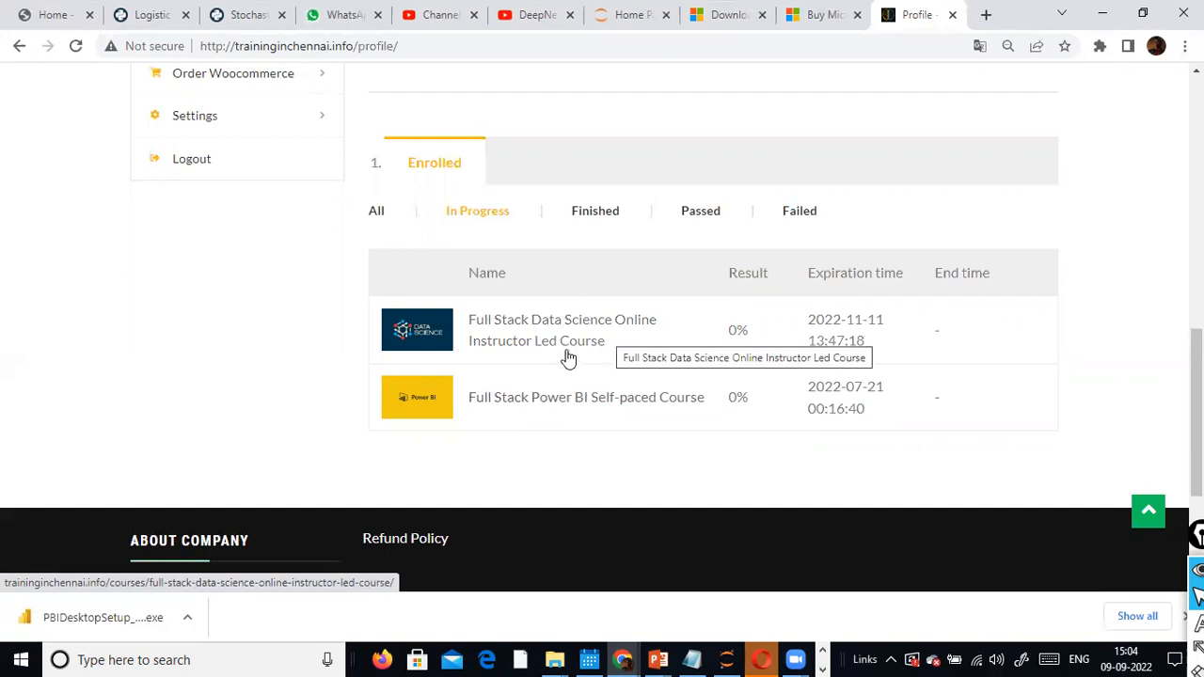
left_click(528, 402)
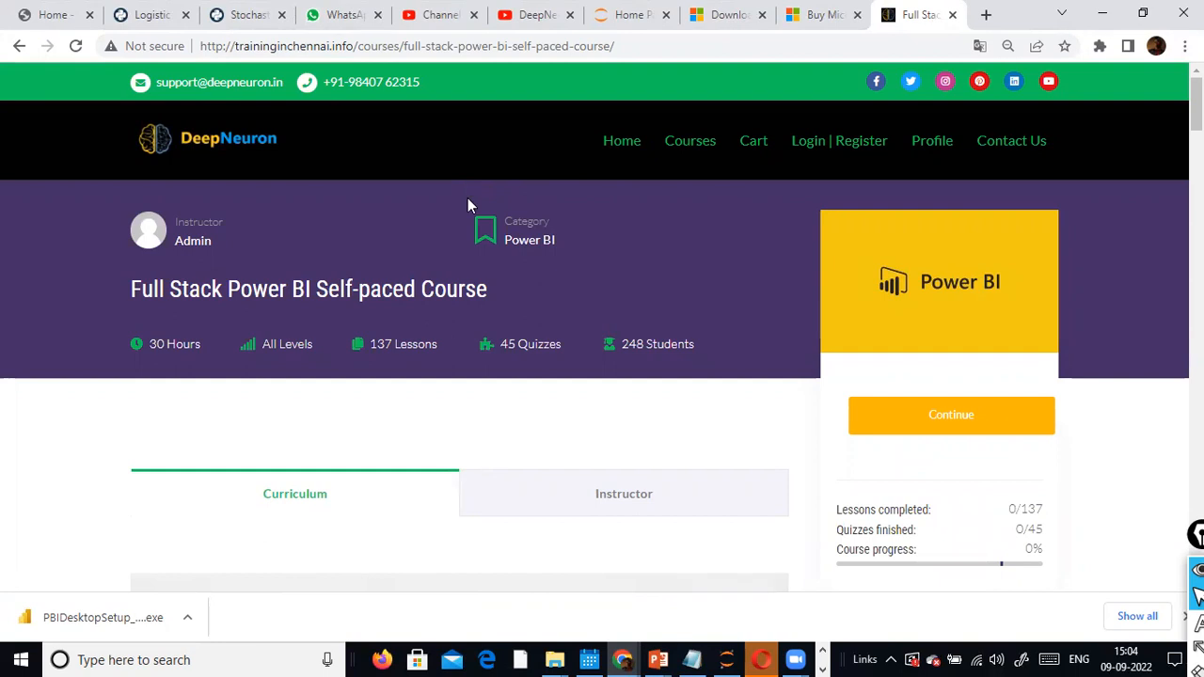
scroll(468, 197, "down", 2)
scroll(467, 225, "down", 2)
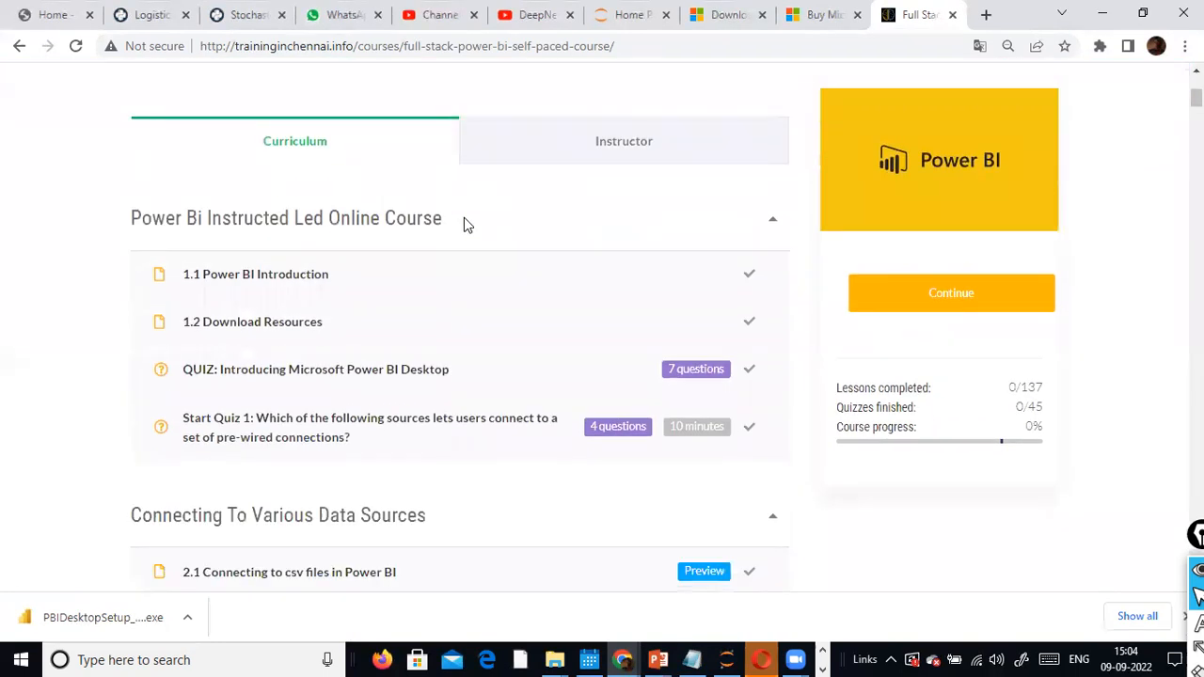
scroll(464, 224, "down", 2)
scroll(464, 224, "up", 2)
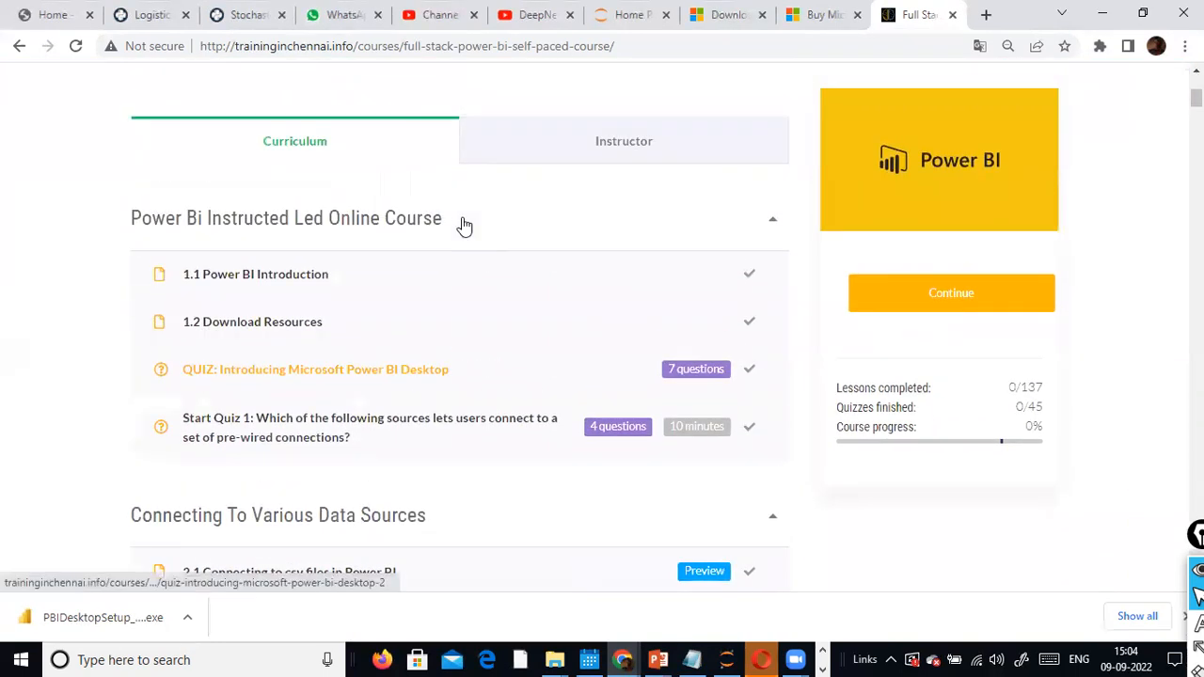
scroll(194, 237, "down", 3)
scroll(195, 238, "down", 9)
scroll(195, 238, "up", 15)
scroll(194, 238, "down", 3)
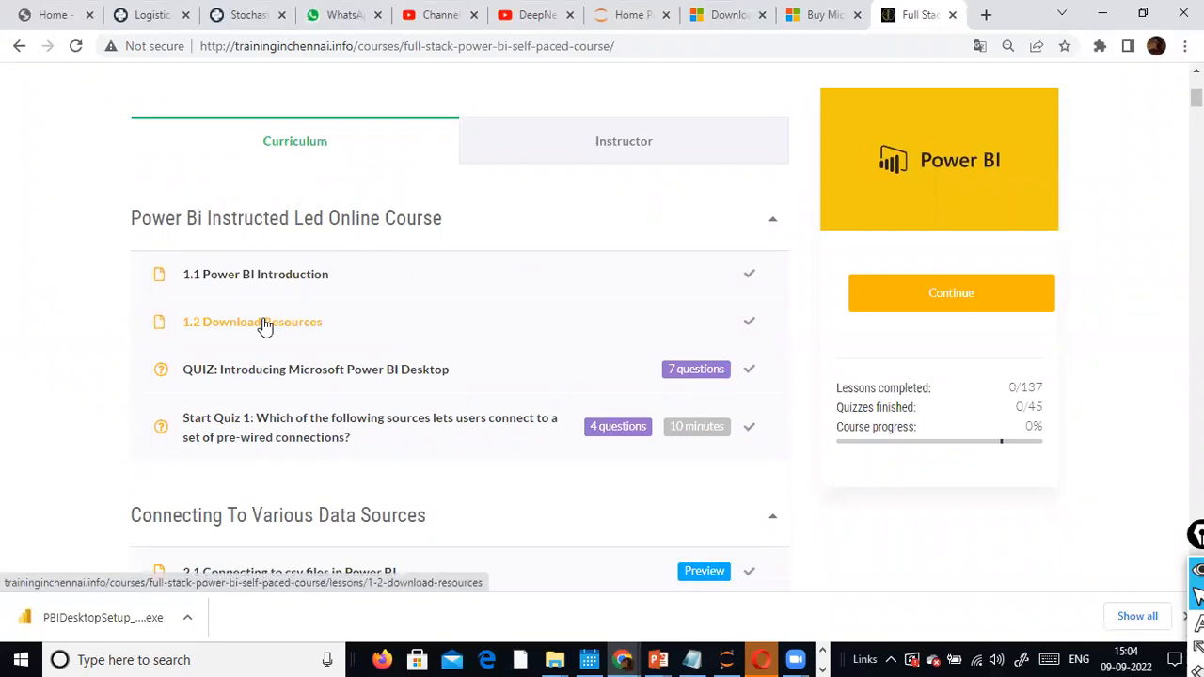
- Open the 1.2 Download Resources lesson, start the download of Power-BI-main.zip to view its save dialog, and cancel it
left_click(264, 324)
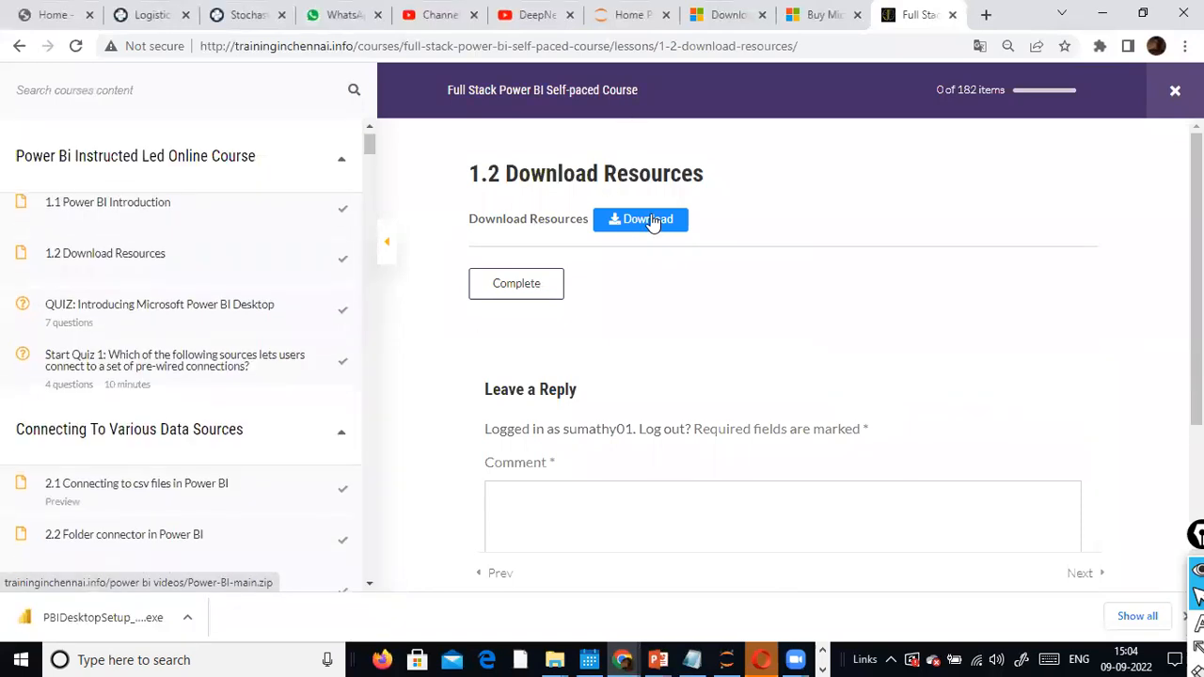
left_click(649, 220)
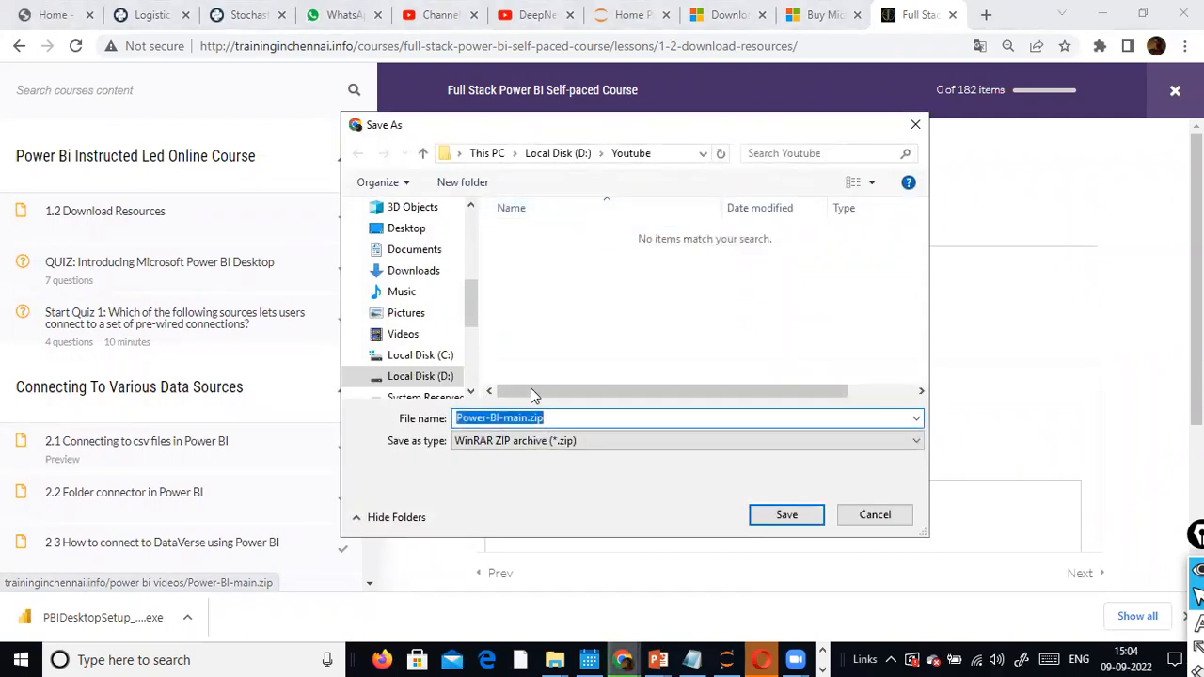
left_click(575, 418)
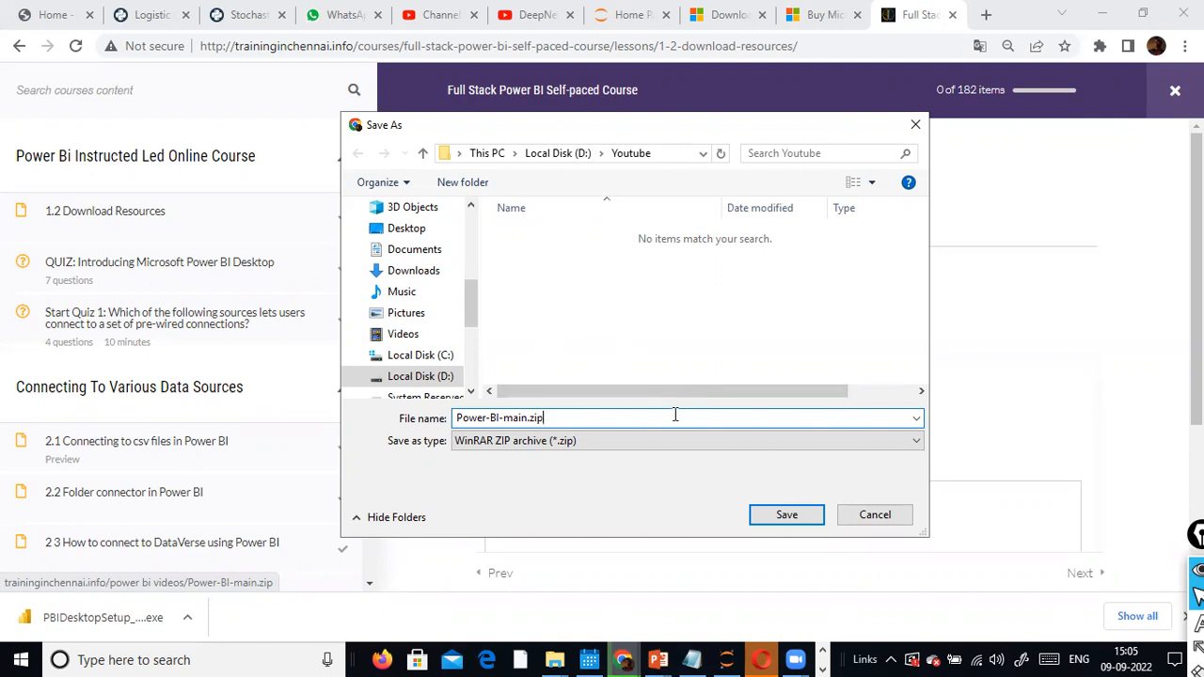
left_click(874, 514)
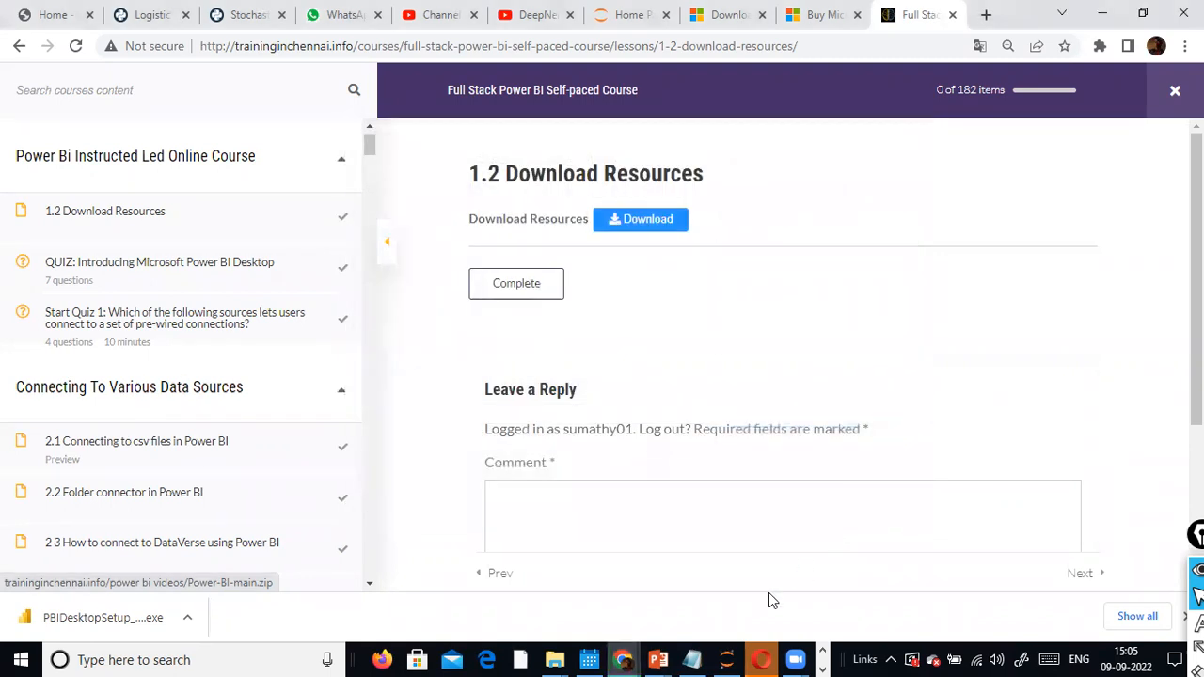
- Switch back to the Power Query Editor window and shift it slightly on the desktop
left_click(823, 669)
mouse_move(439, 659)
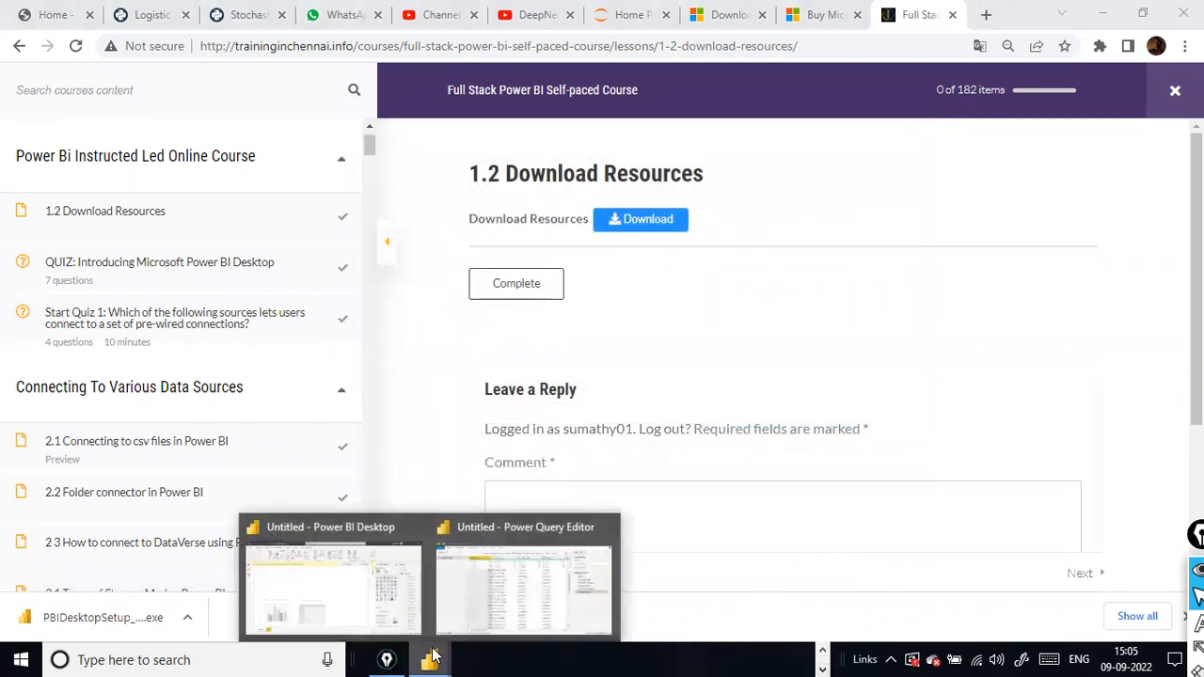
left_click(468, 588)
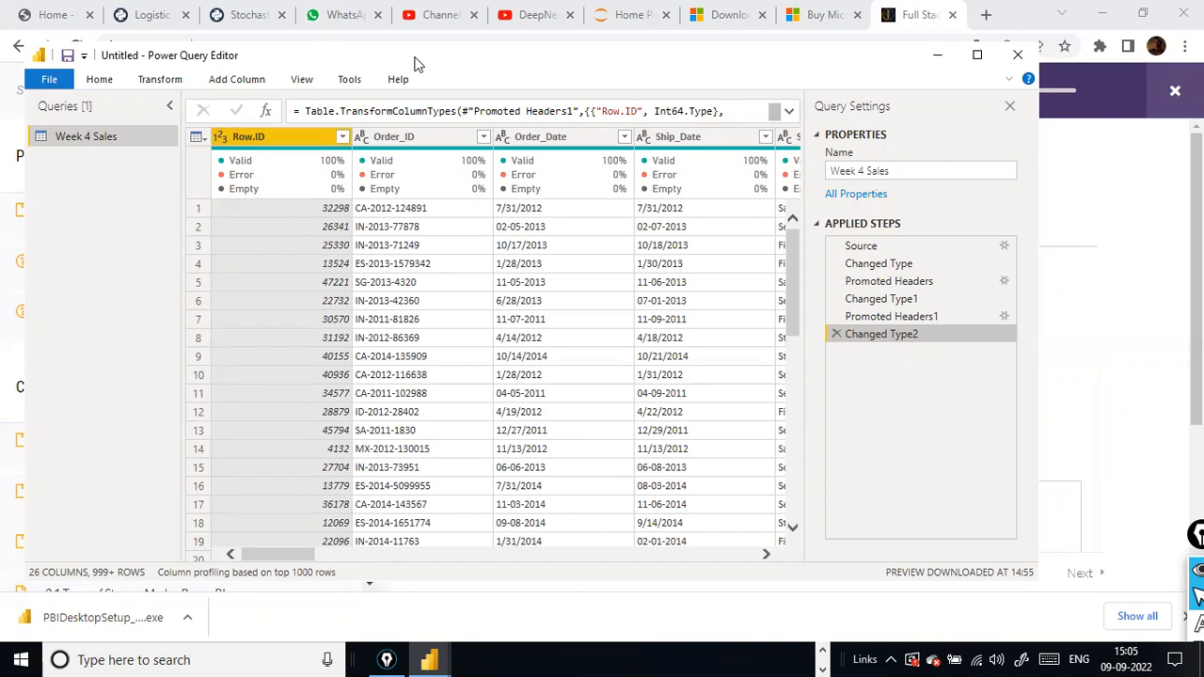
left_click_drag(417, 64, 423, 81)
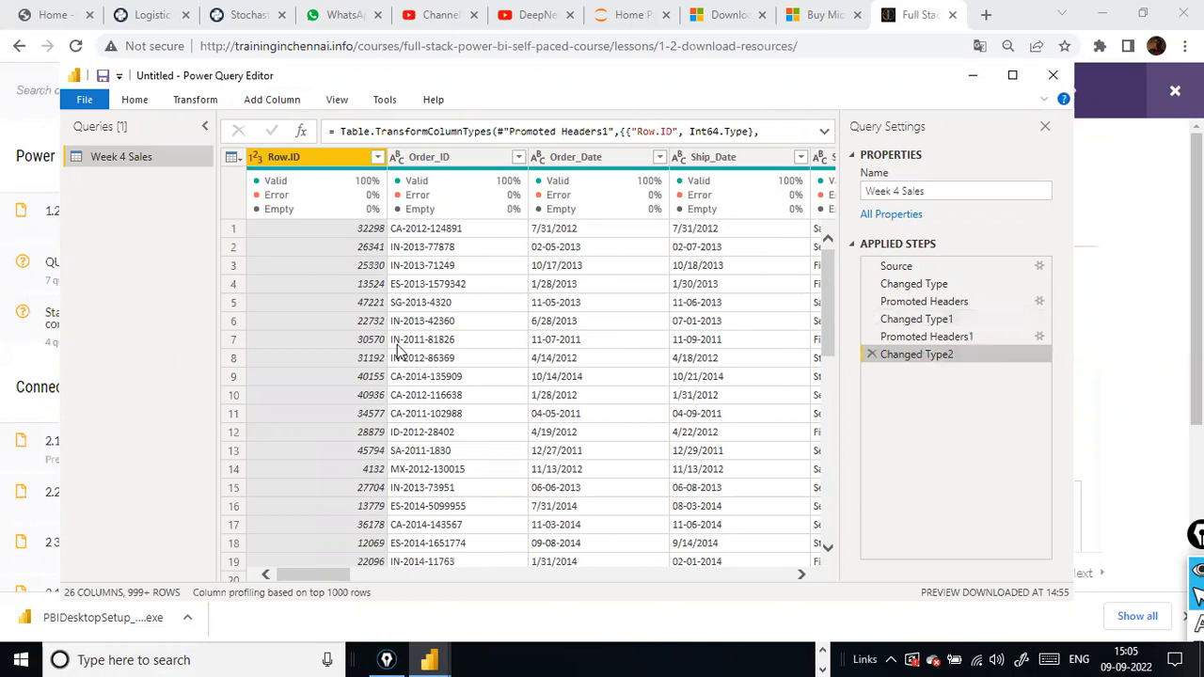
- Close the query editor while applying the changes, and look through the Week 4 Sales fields in the report
left_click(85, 102)
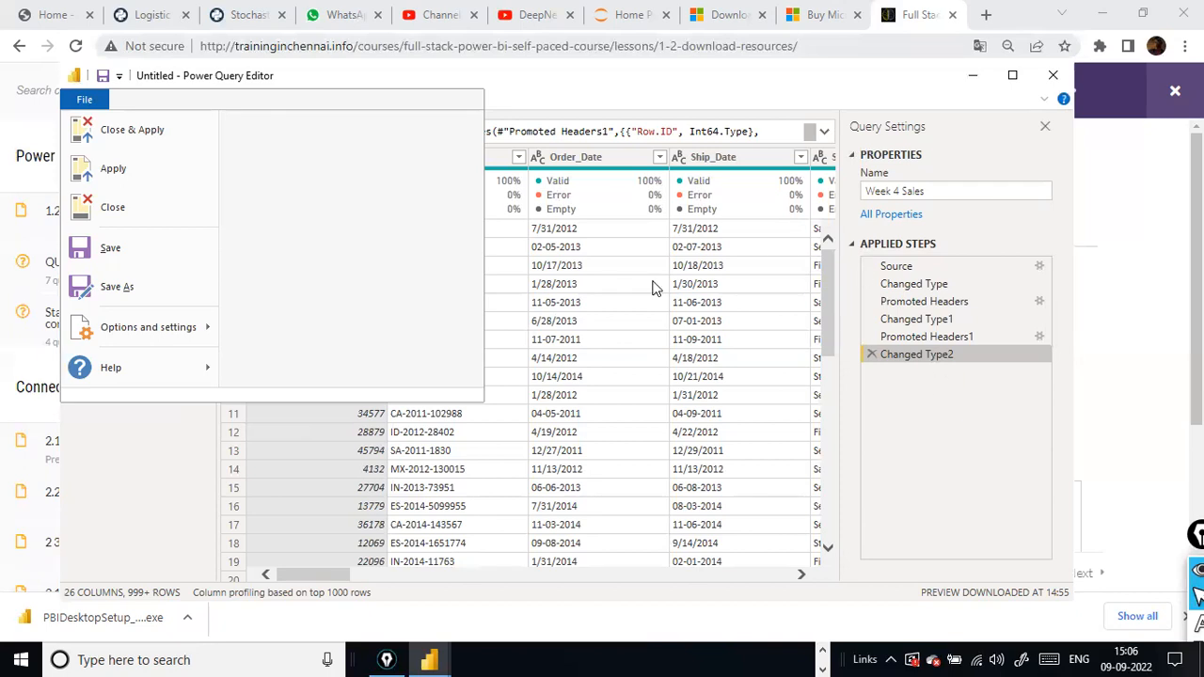
left_click(106, 129)
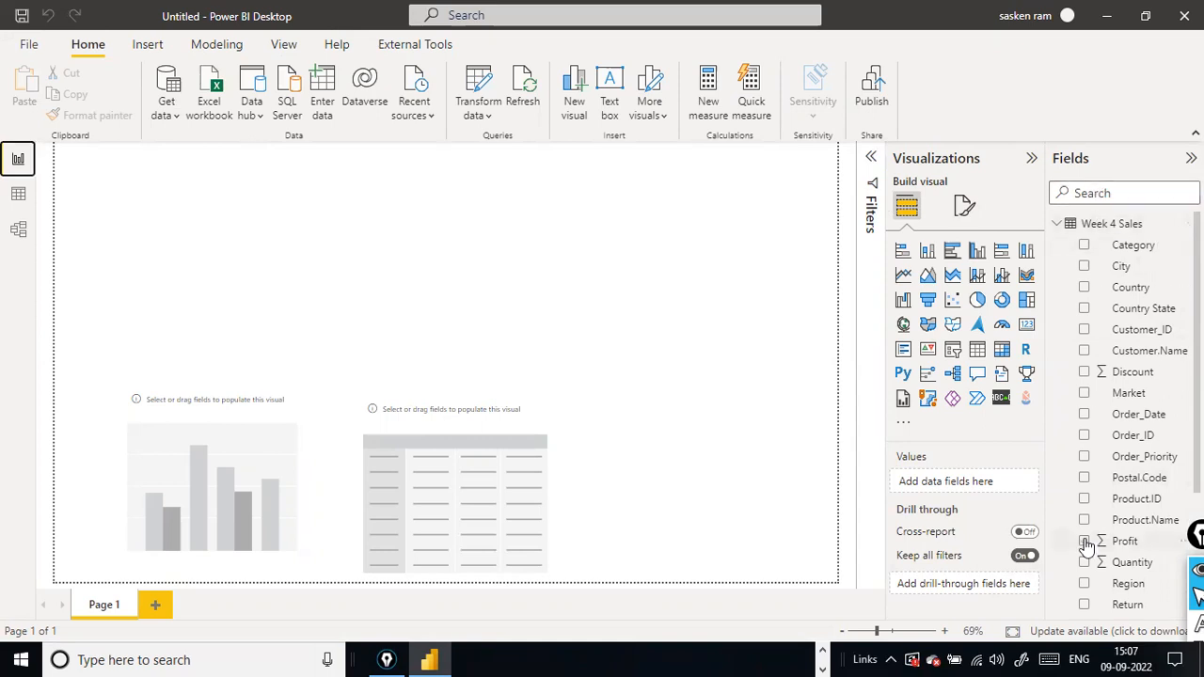
left_click(413, 181)
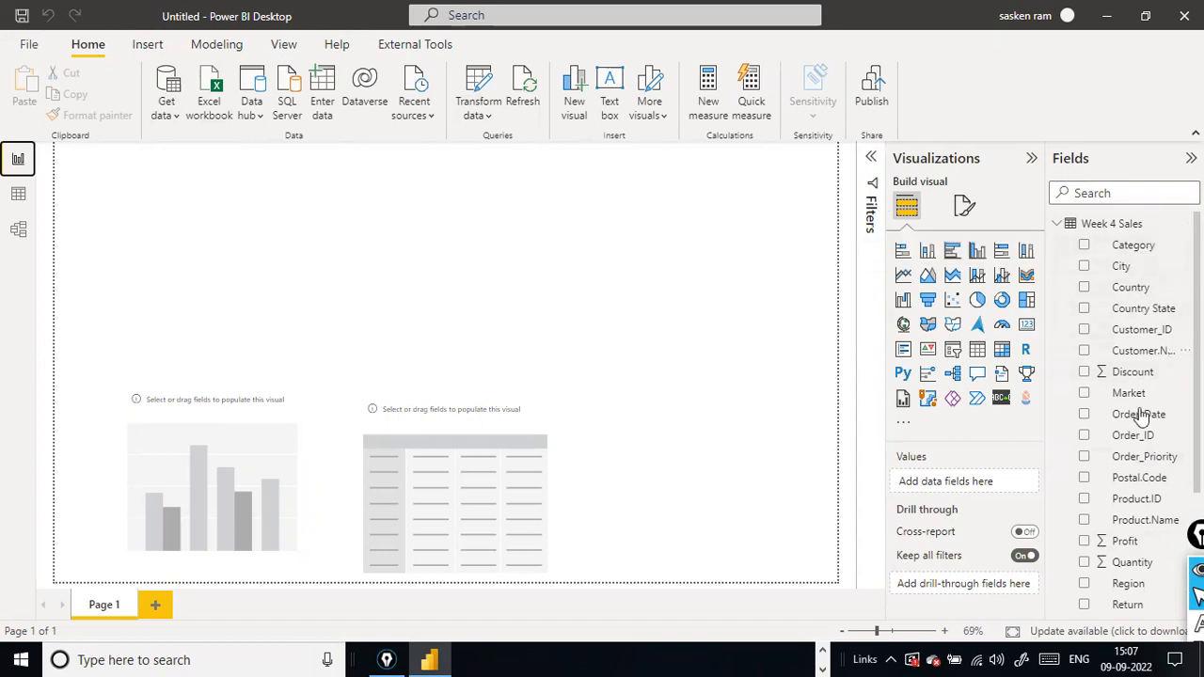
scroll(1178, 340, "down", 2)
scroll(1176, 339, "down", 3)
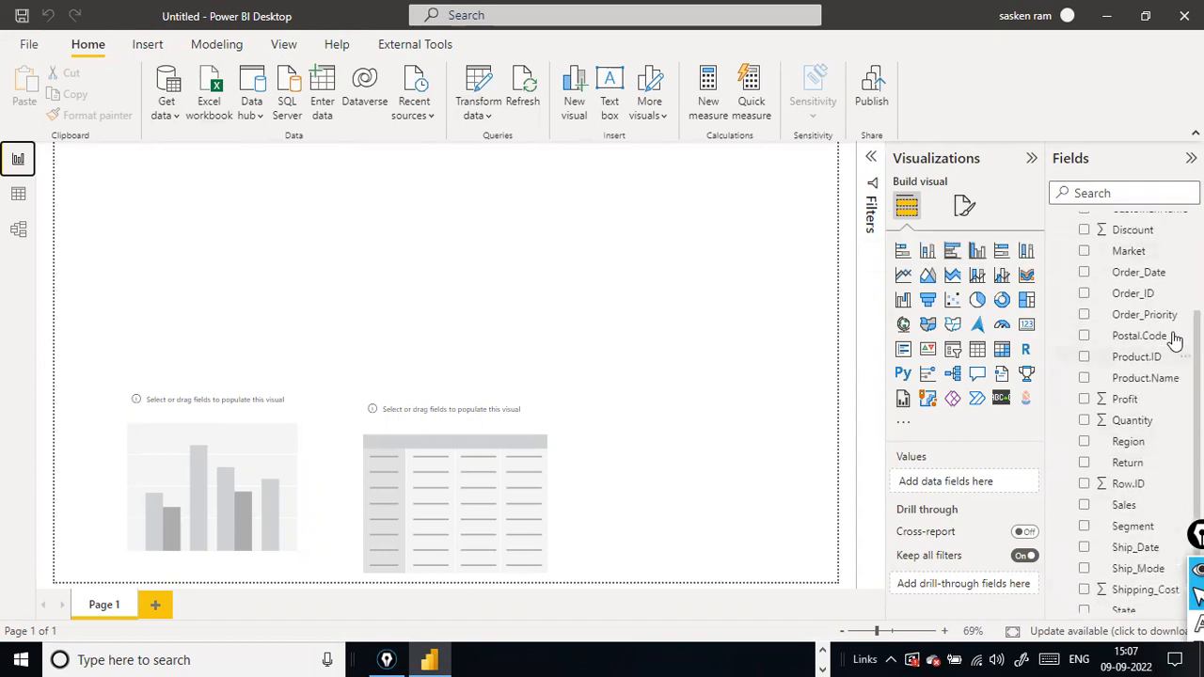
scroll(1176, 339, "up", 5)
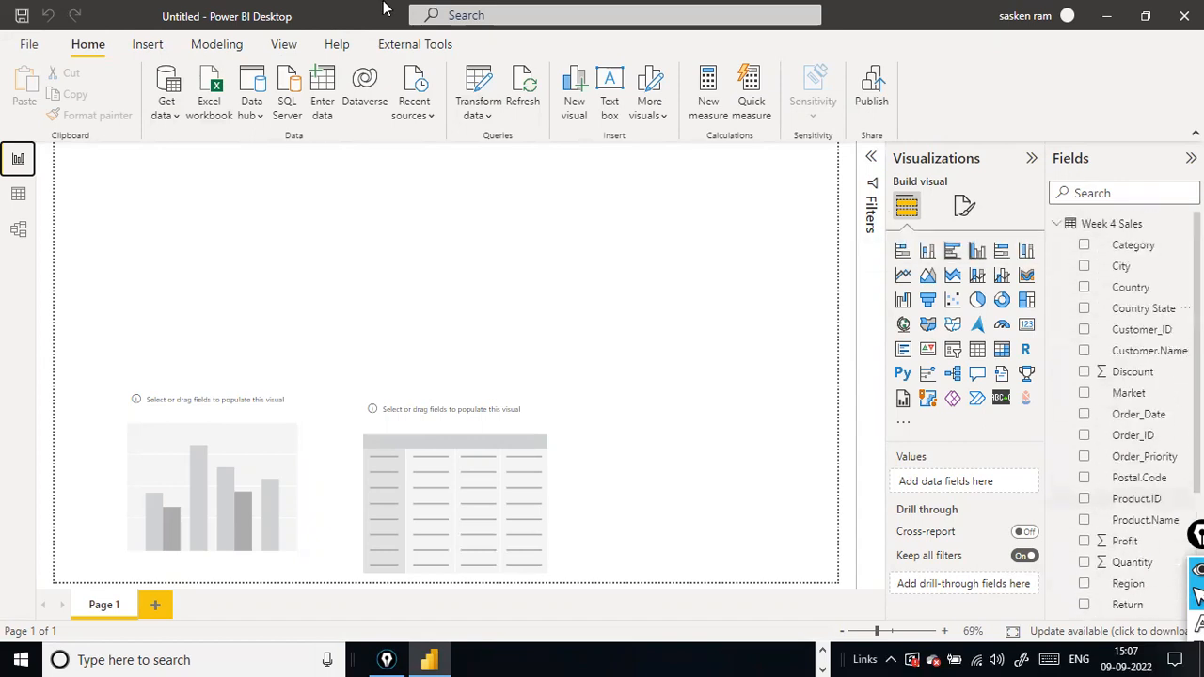
- Examine the loaded Week 4 Sales table in Data view across all its columns
left_click(18, 194)
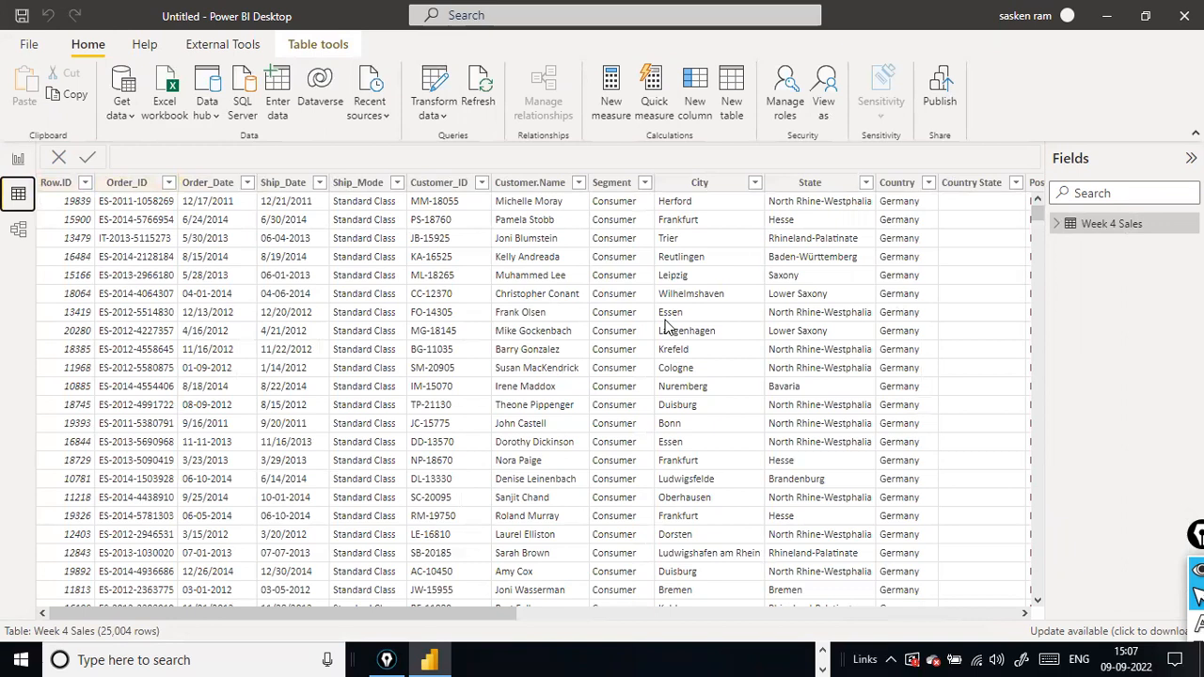
left_click(773, 611)
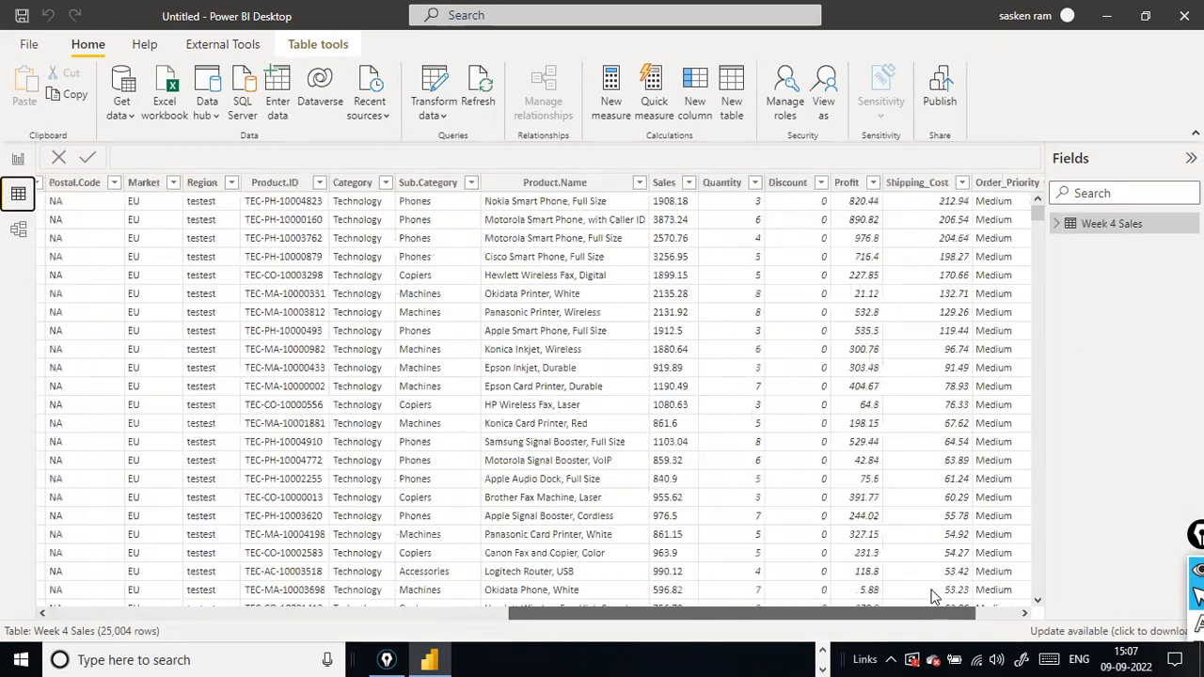
left_click_drag(931, 591, 186, 457)
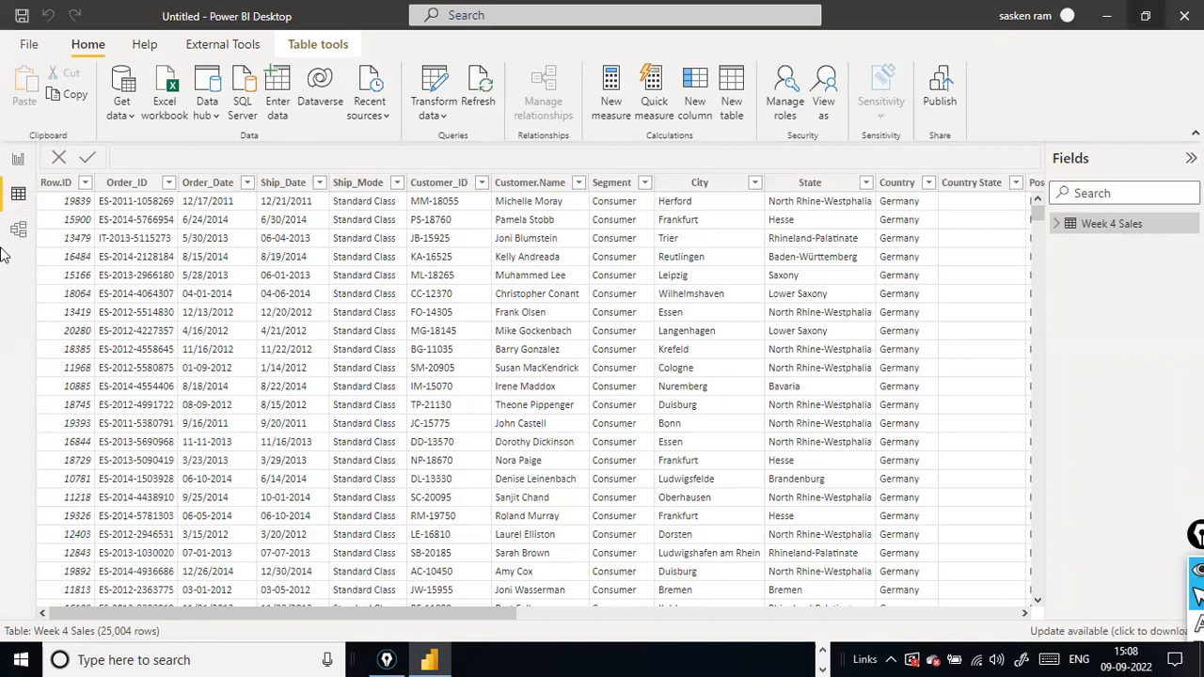
- Switch between the Report, Data and Model views, finishing in Report view
left_click(23, 162)
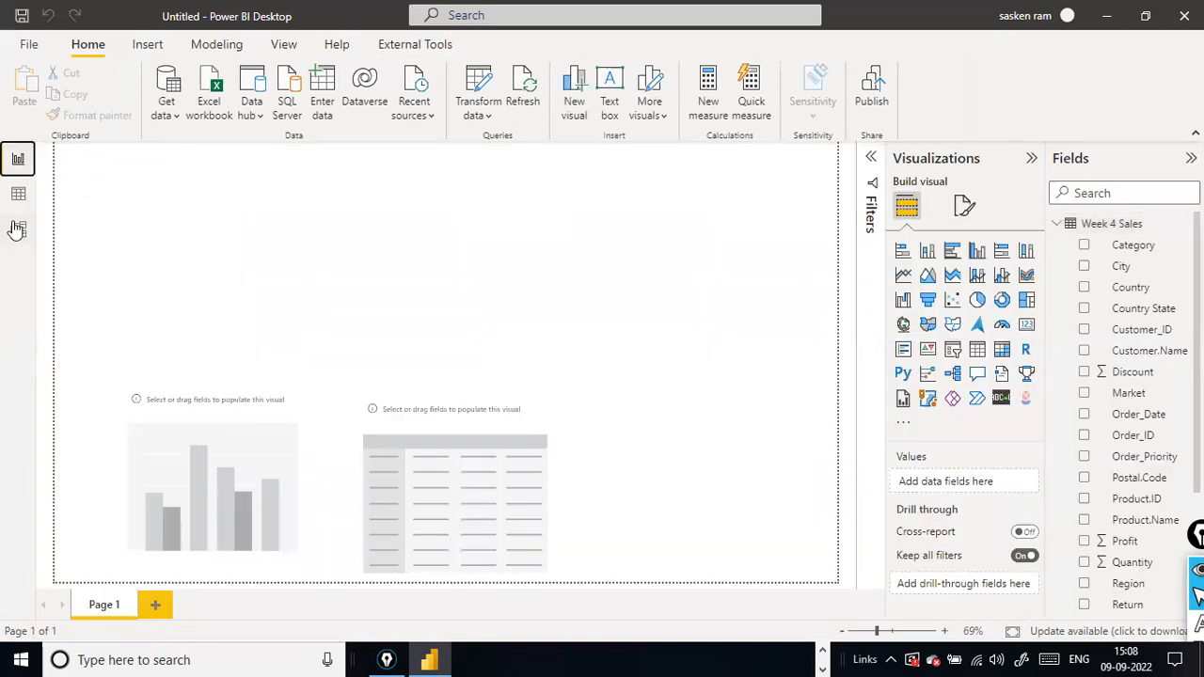
left_click(18, 194)
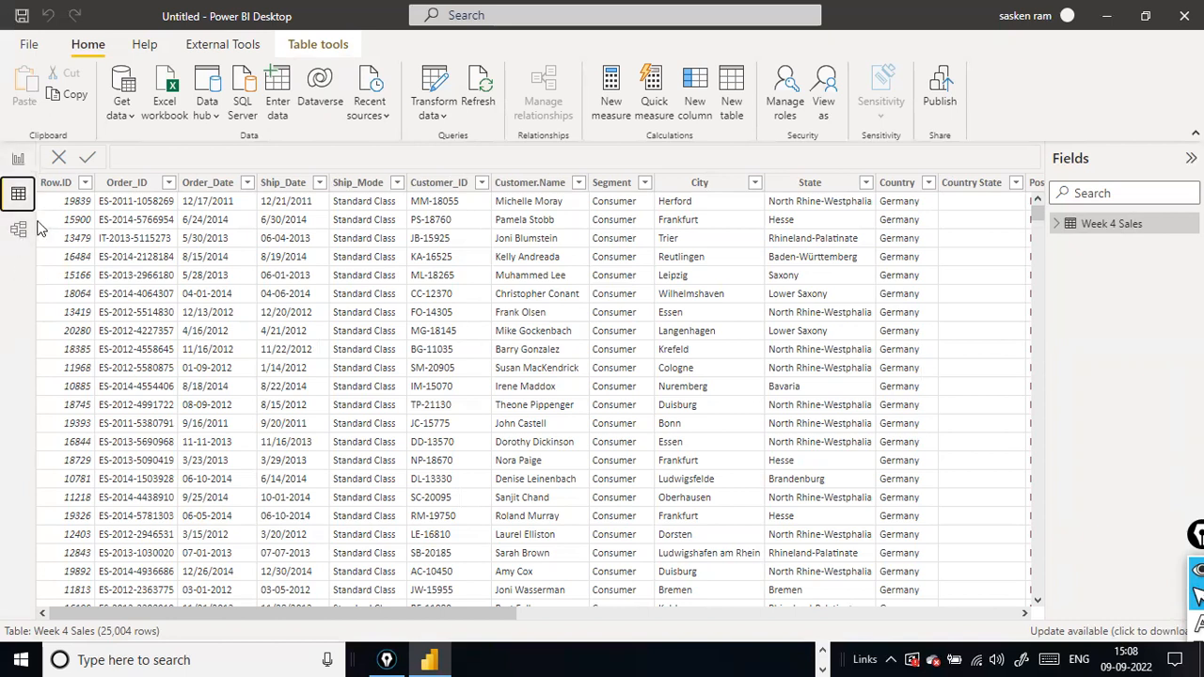
left_click(18, 231)
left_click(18, 194)
left_click(17, 159)
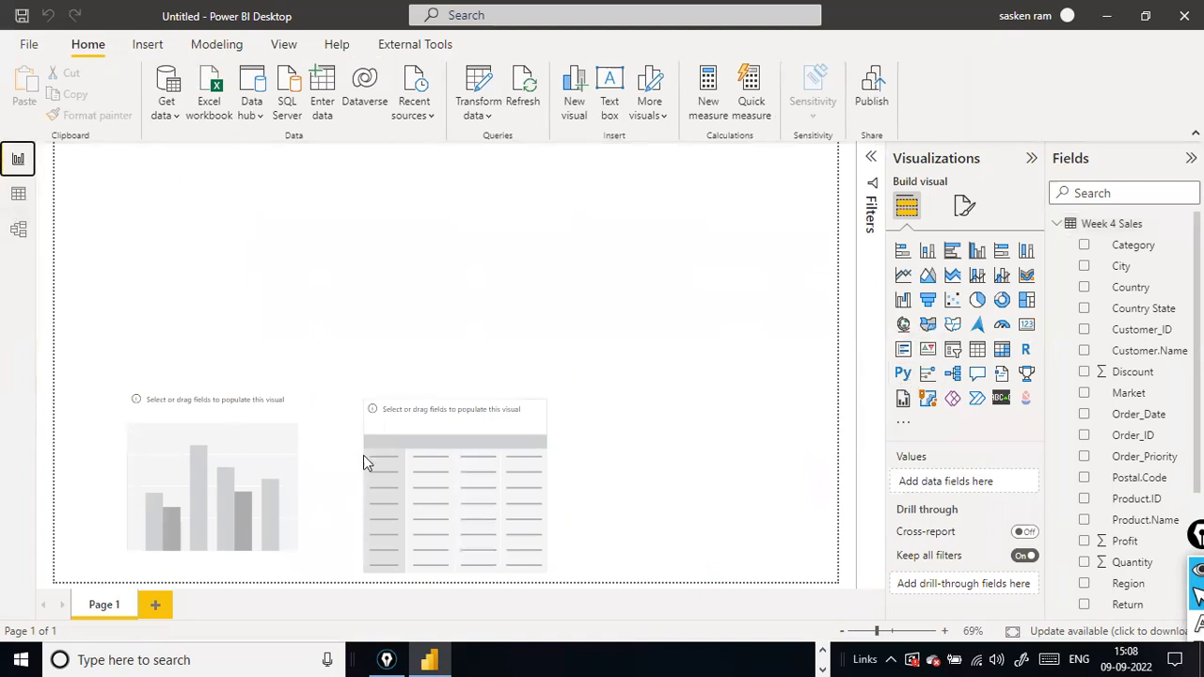
- Remove the empty column chart and table visuals from Page 1 and insert a new clustered column chart
left_click_drag(153, 430, 280, 250)
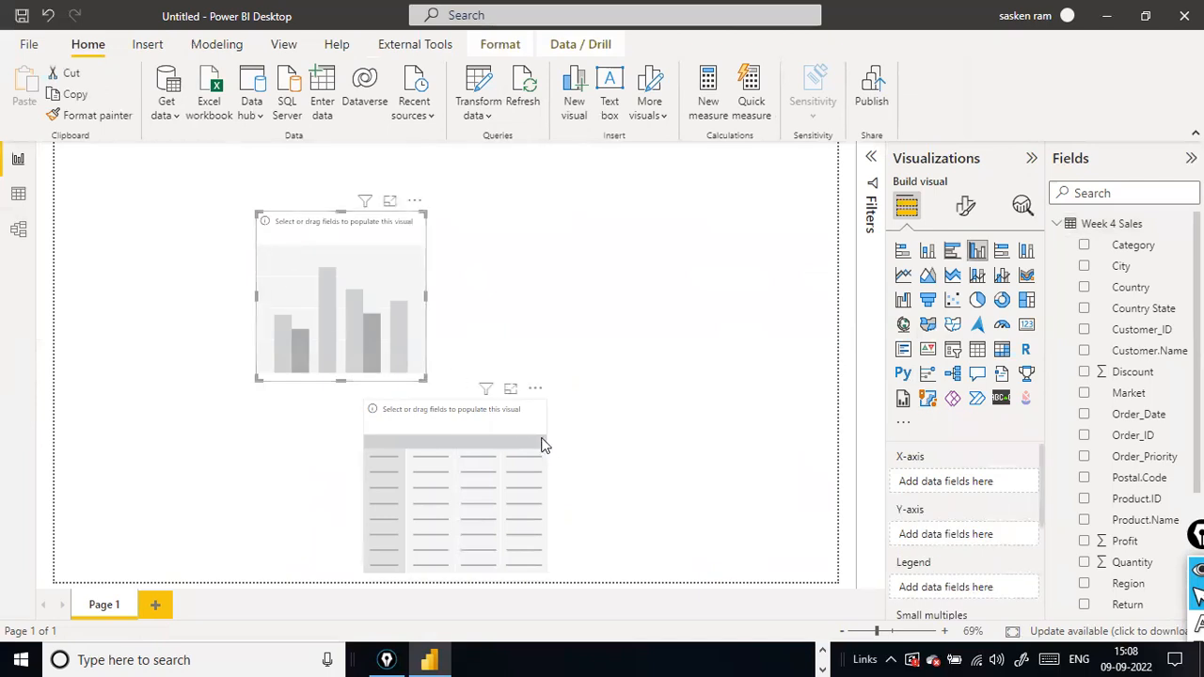
left_click(413, 206)
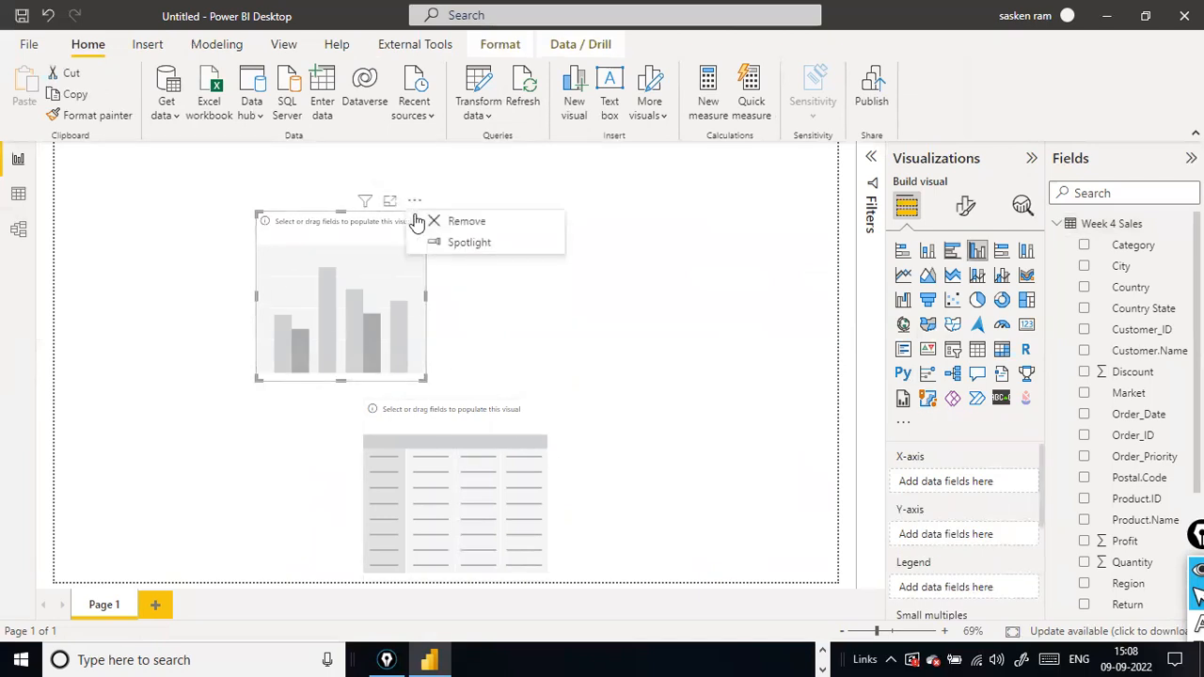
key("Delete")
left_click(536, 389)
left_click(569, 409)
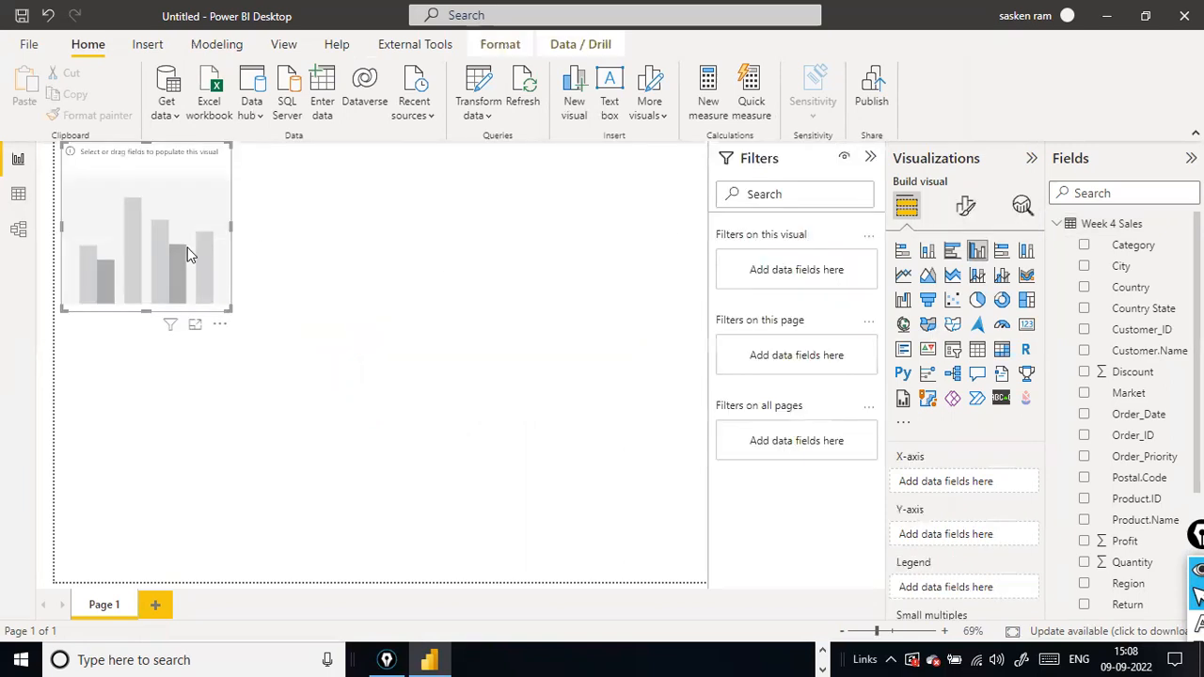
- Move the new chart away from the page corner, assign Category to its X-axis and Quantity to its Y-axis, and widen it
left_click_drag(169, 165, 264, 296)
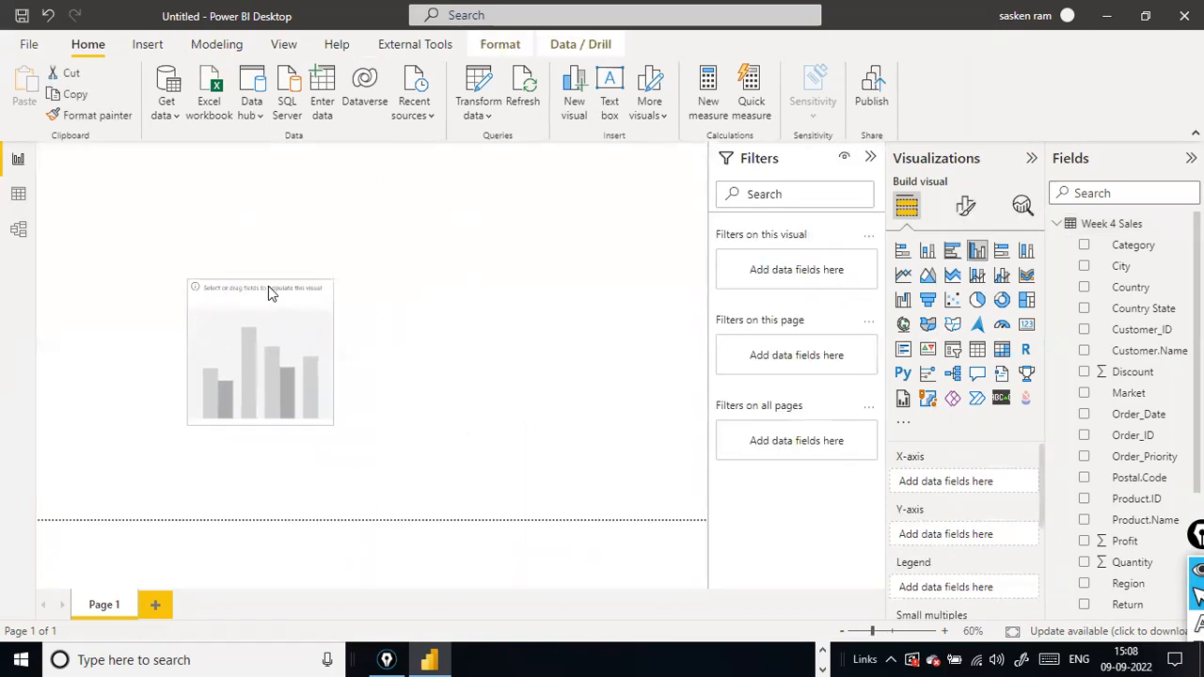
left_click(1059, 228)
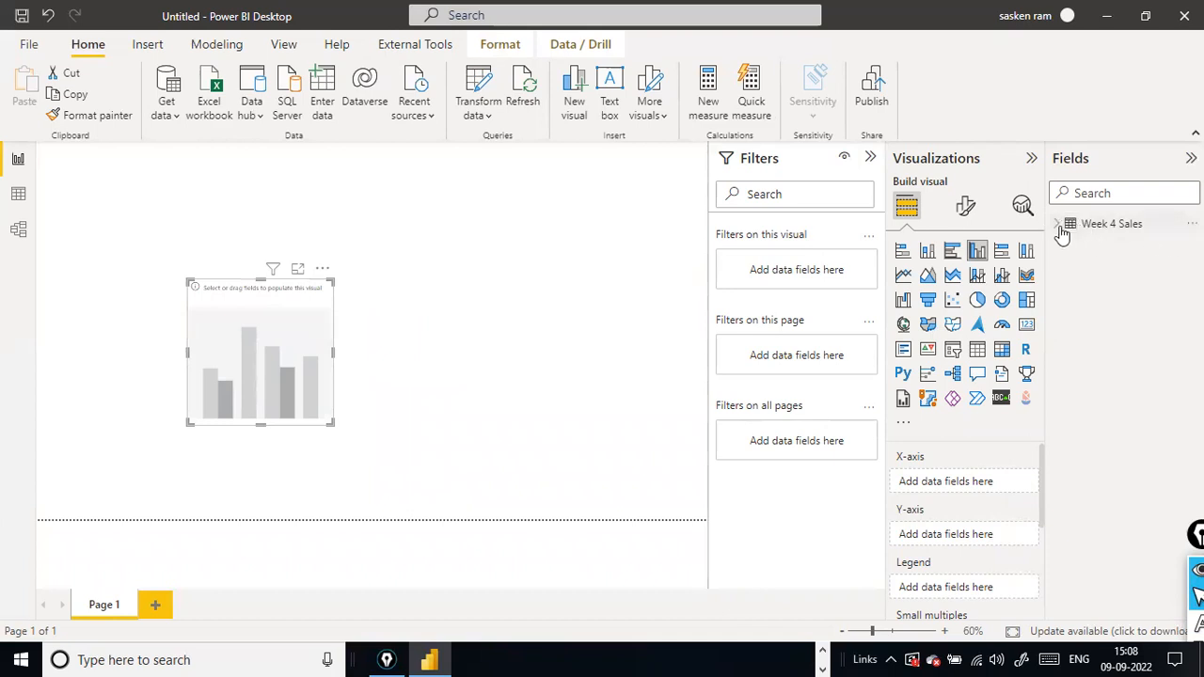
left_click(1059, 230)
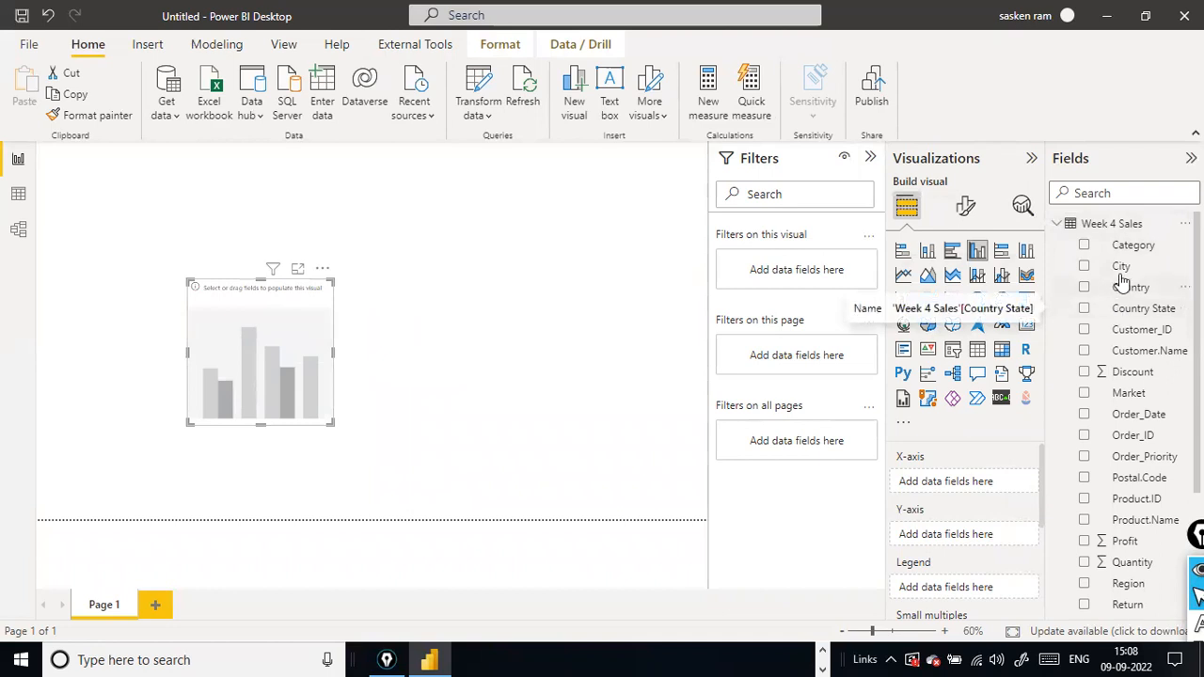
left_click_drag(1135, 251, 276, 344)
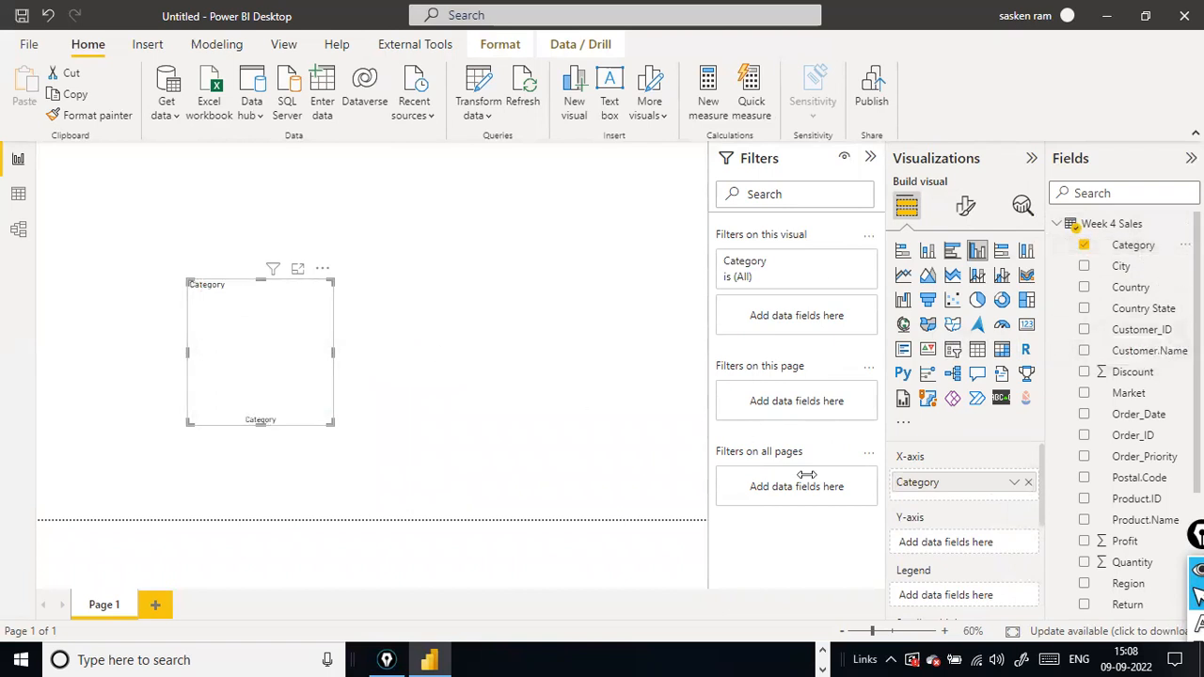
left_click_drag(1175, 568, 302, 296)
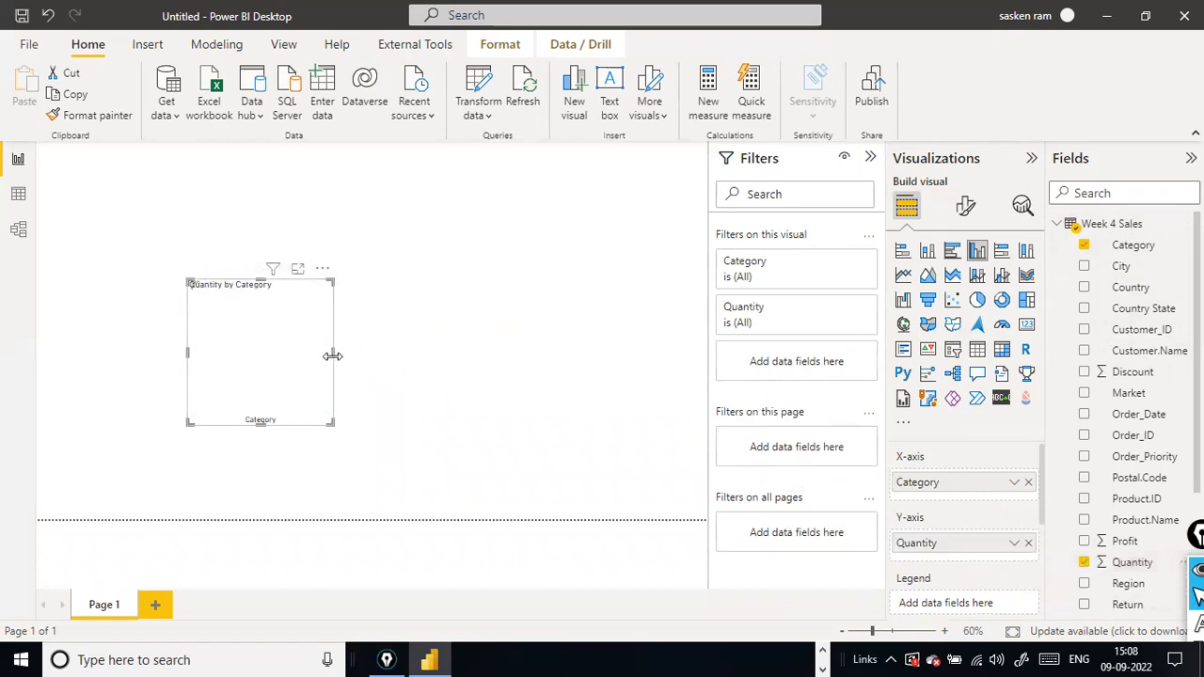
left_click_drag(333, 353, 546, 363)
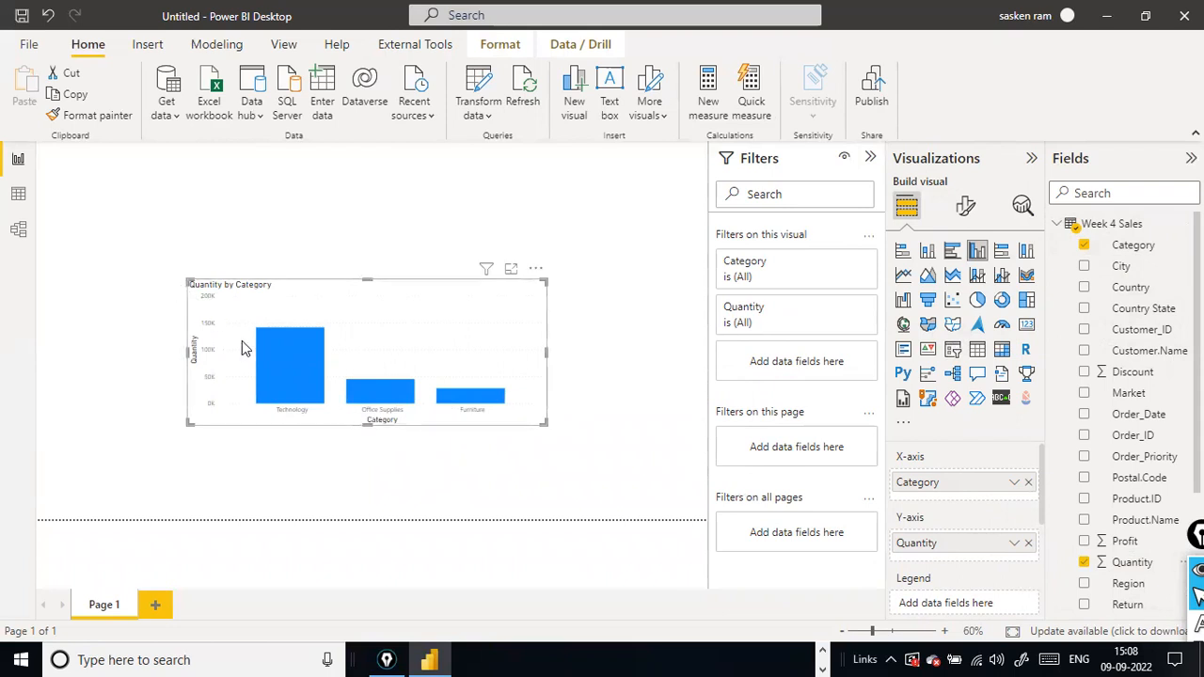
left_click(589, 369)
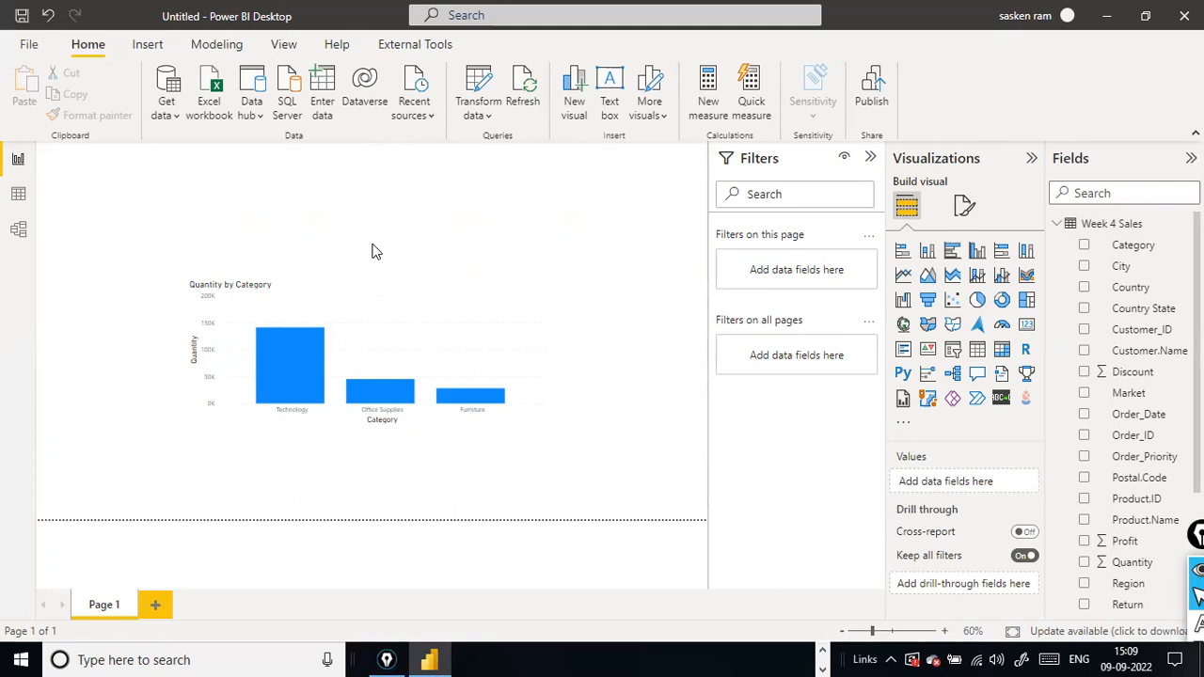
- Move the Quantity by Category chart slightly lower and to the left on the page, and deselect it
left_click(424, 333)
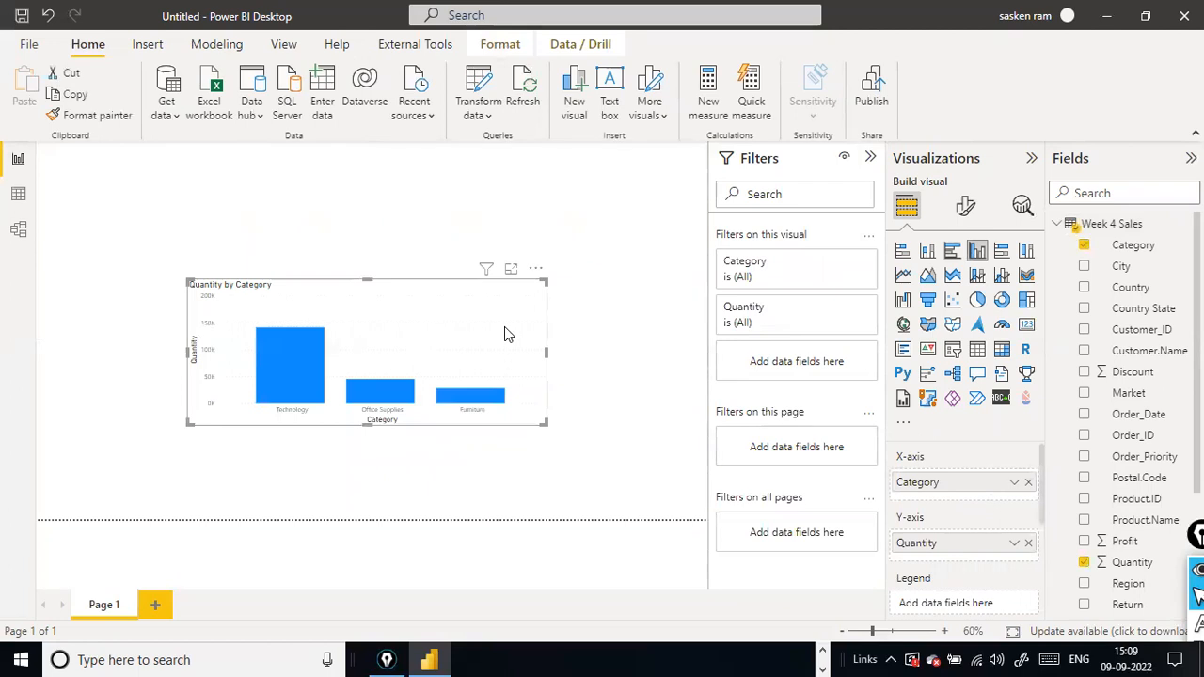
left_click_drag(504, 334, 434, 366)
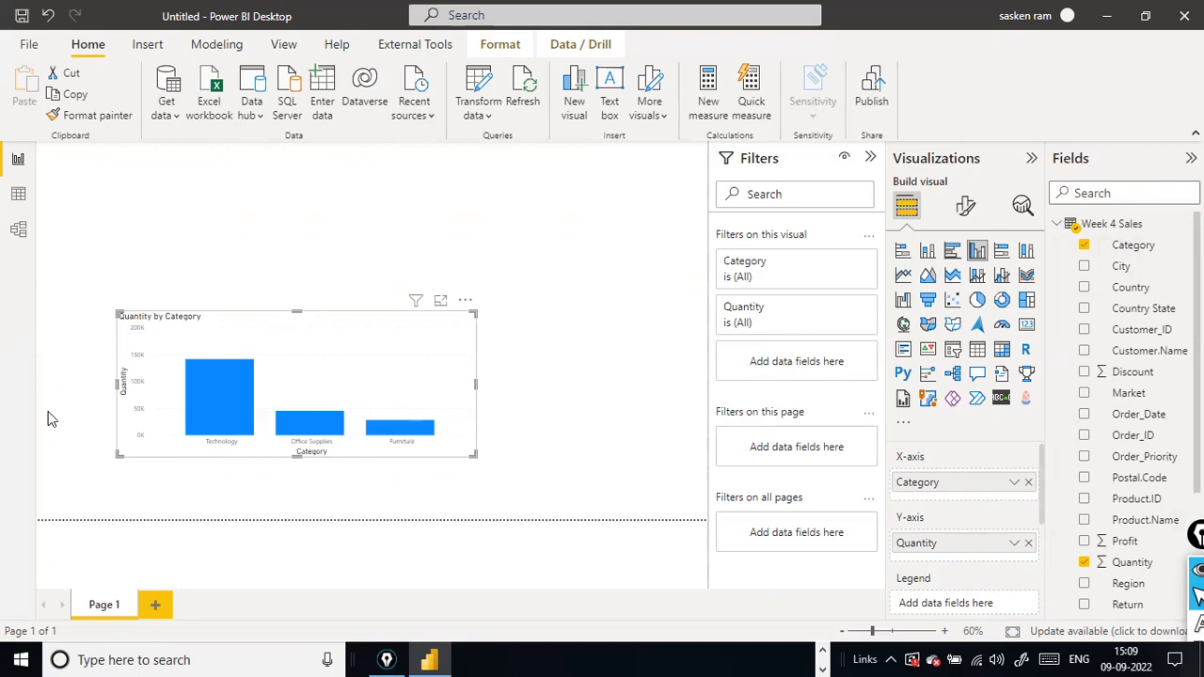
left_click(376, 551)
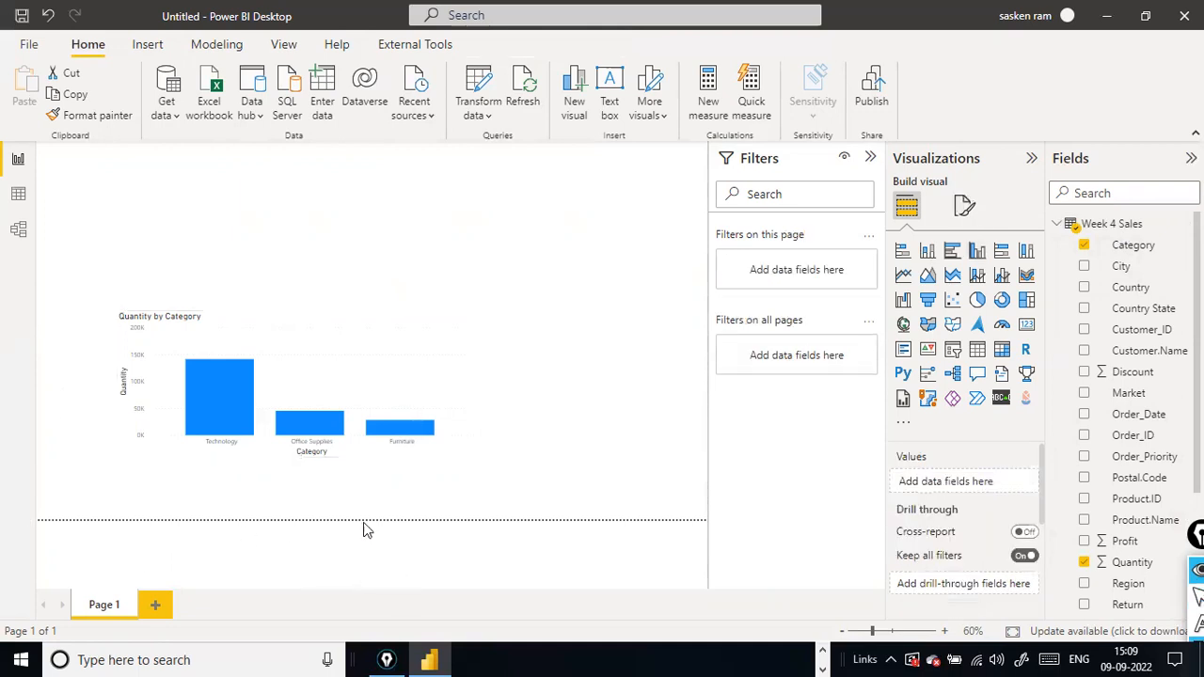
- Draw red annotation arrows pointing at the chart's axis titles and the New visual command, and clear all annotations
left_click_drag(80, 372, 92, 373)
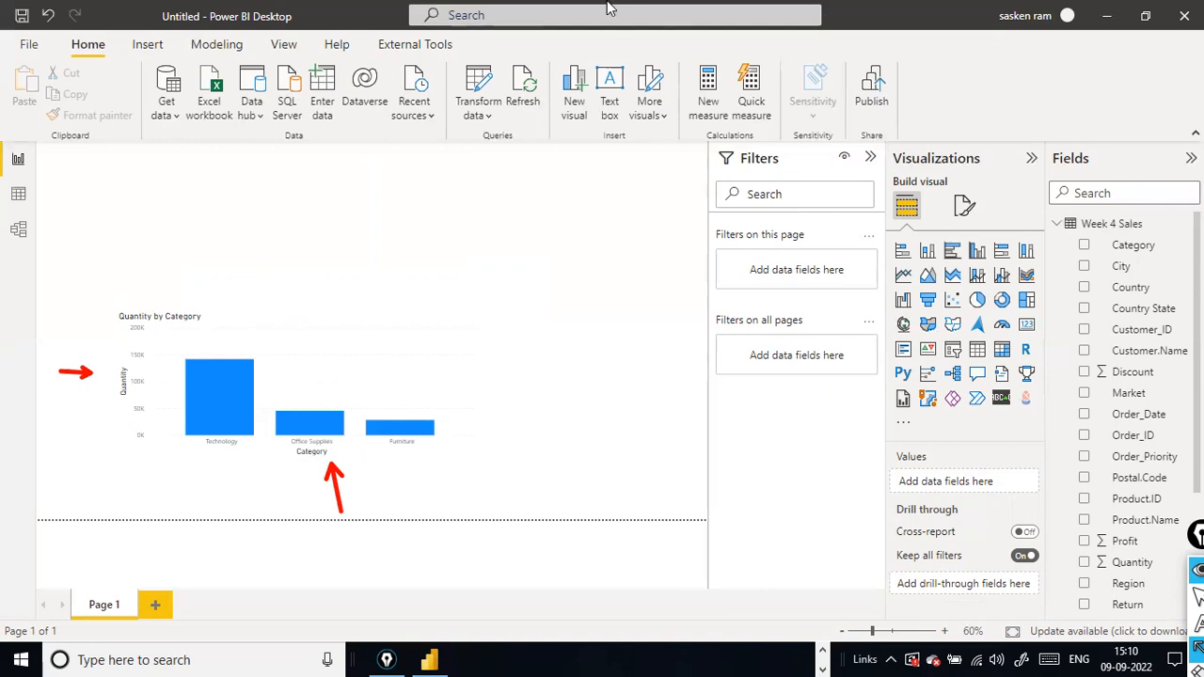
left_click_drag(538, 2, 570, 125)
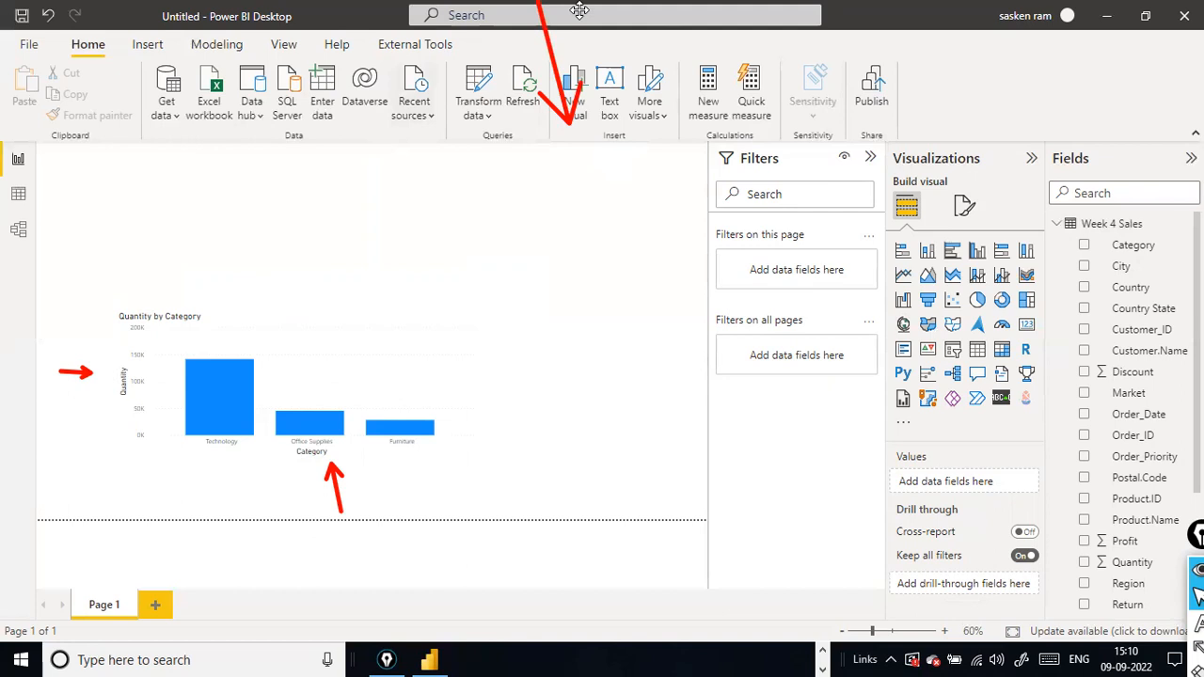
key("ctrl+shift+7")
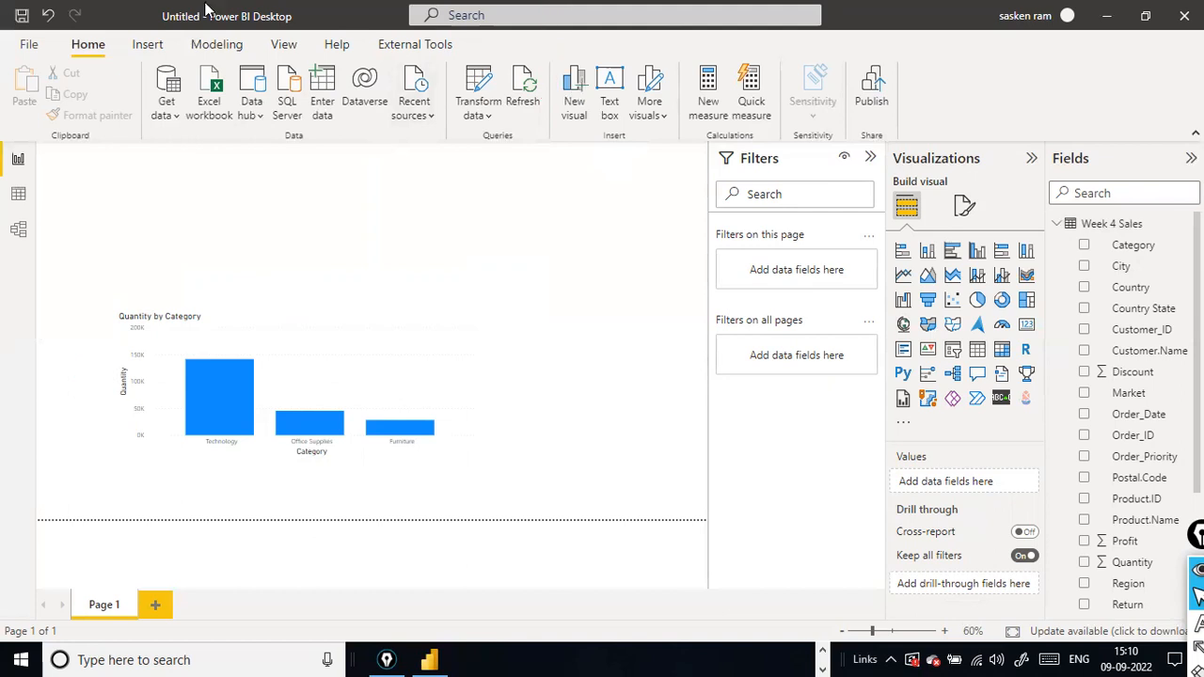